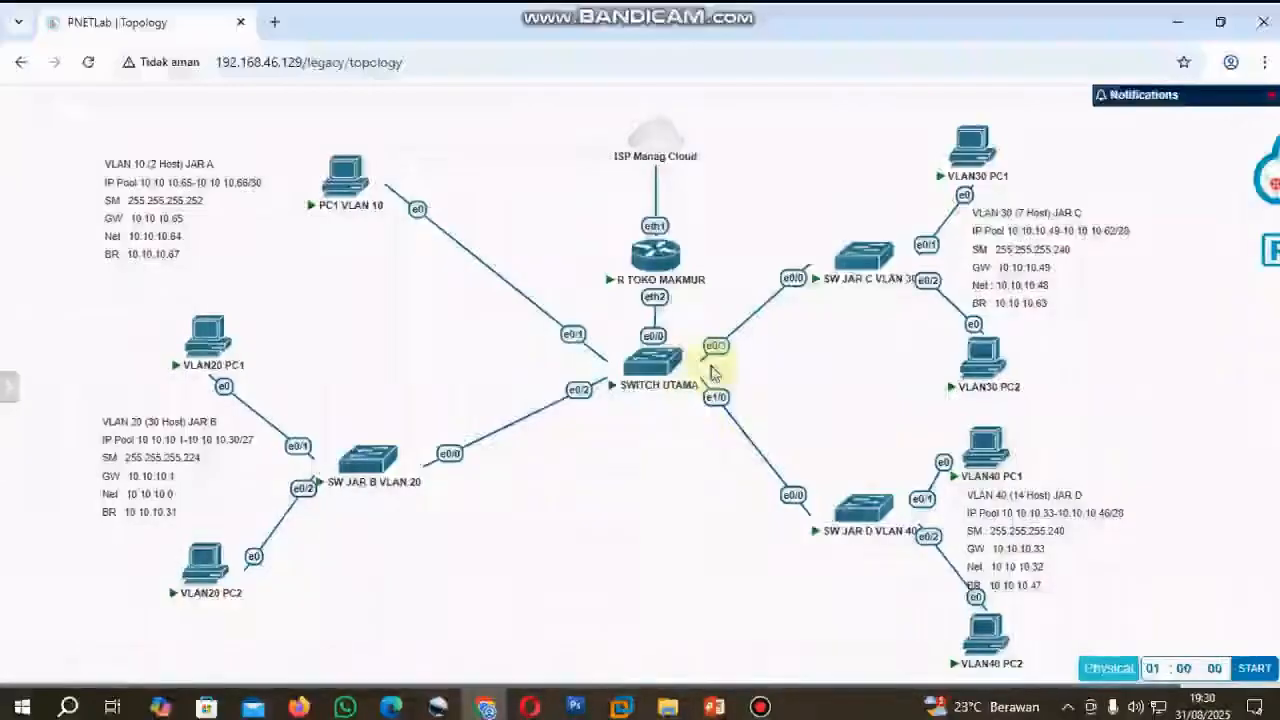
Review the topology's VLAN networks against the VLSM calculation slide in PowerPoint and return to the PNETLab topology.
mouse_move(866, 266)
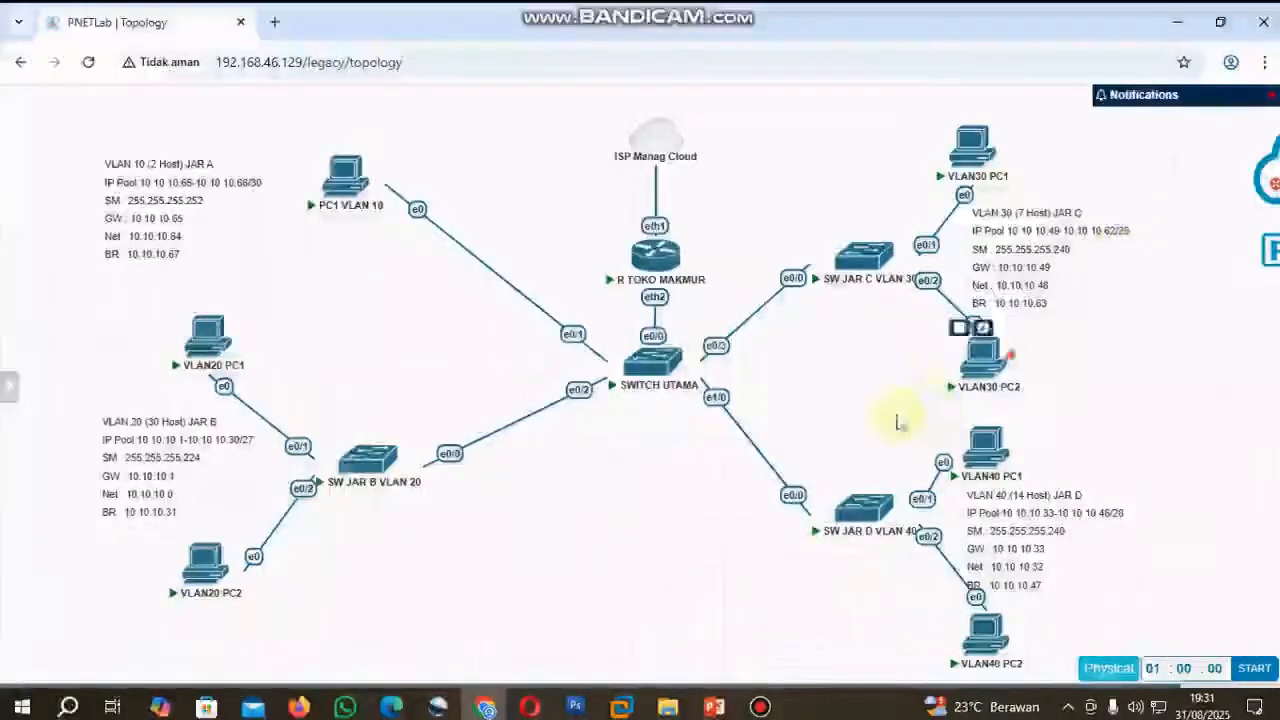
mouse_move(890, 538)
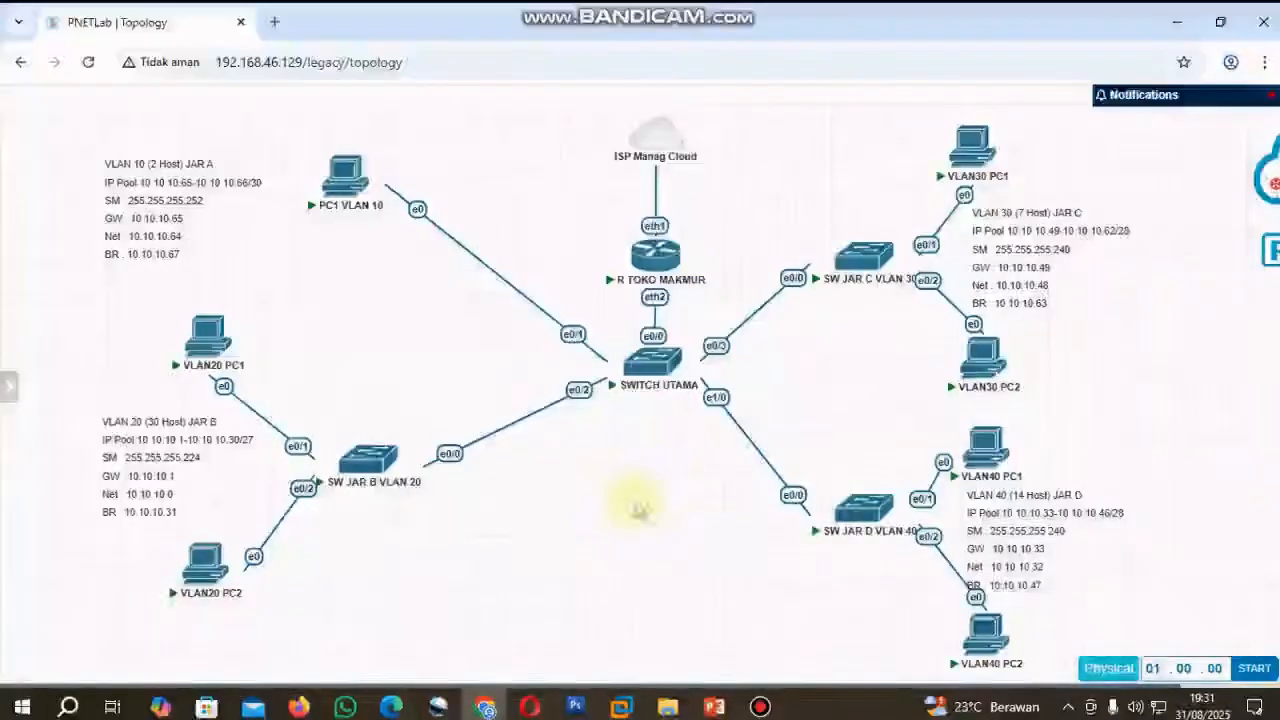
left_click(714, 707)
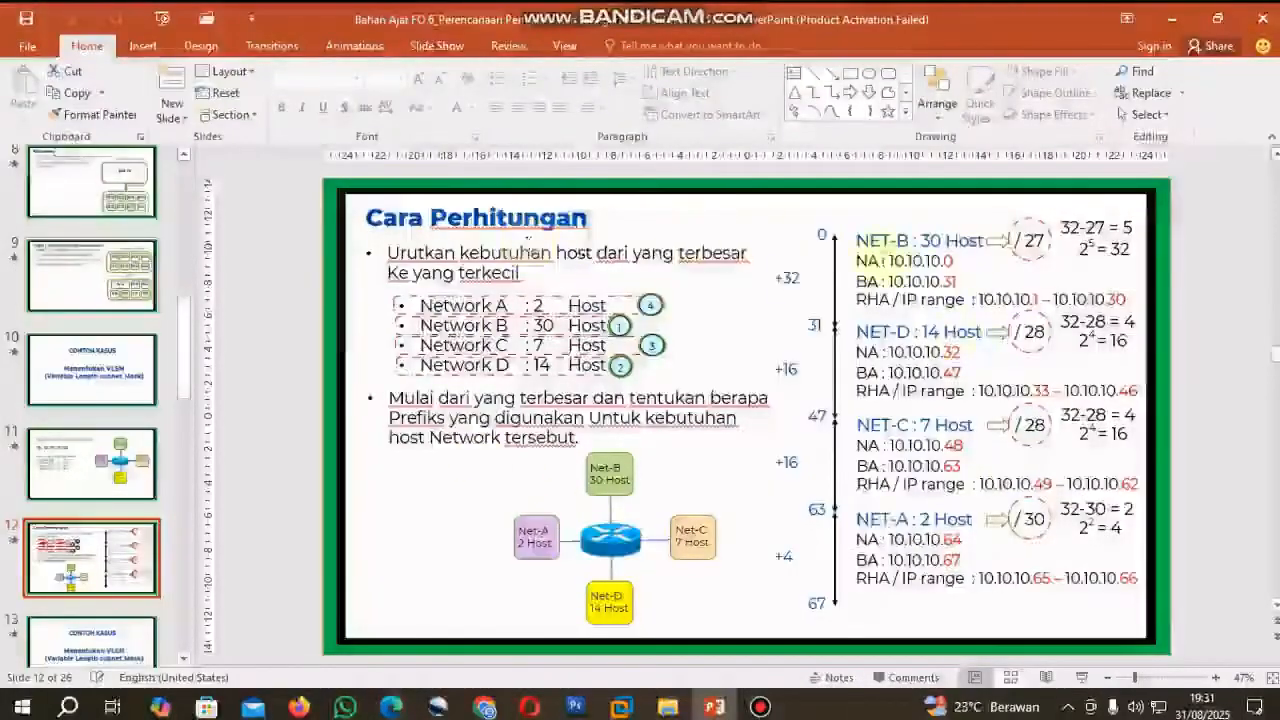
left_click(484, 707)
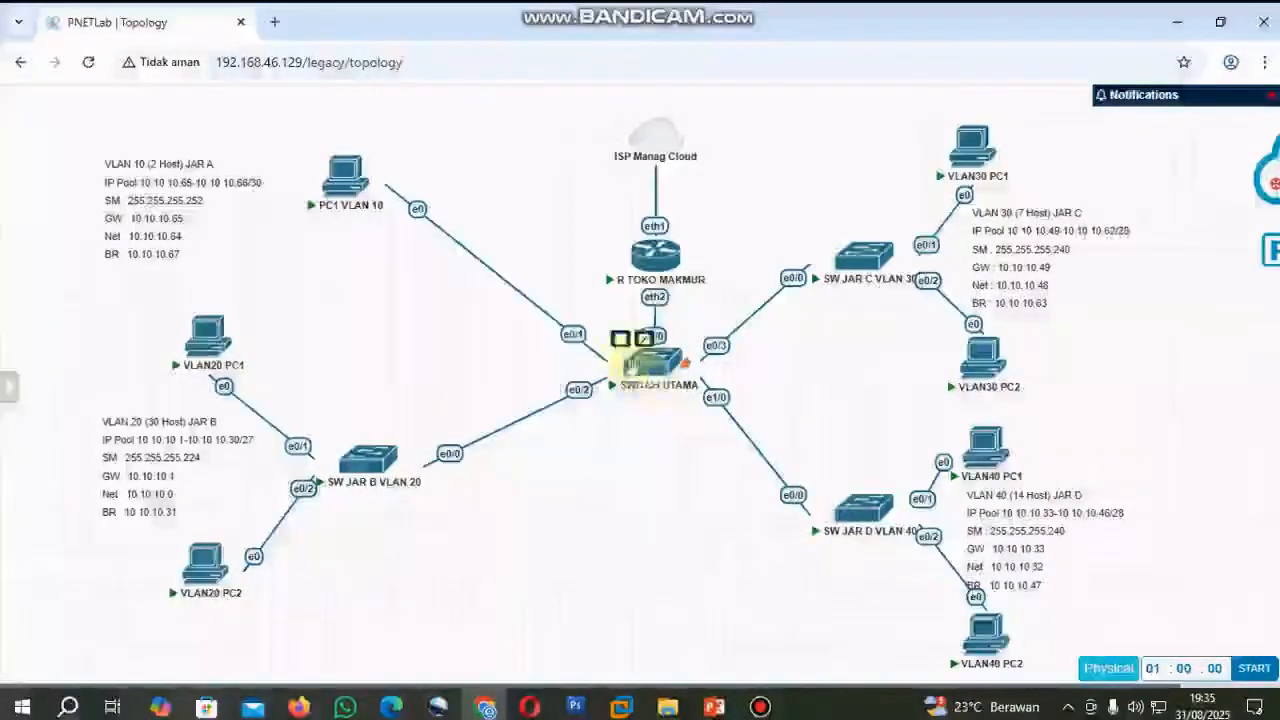
Open the SWITCH UTAMA console and enter global configuration mode with ena and conf t.
left_click(658, 375)
key("Return")
type("eee")
key("BackSpace")
key("BackSpace")
type("na")
key("Return")
type("co")
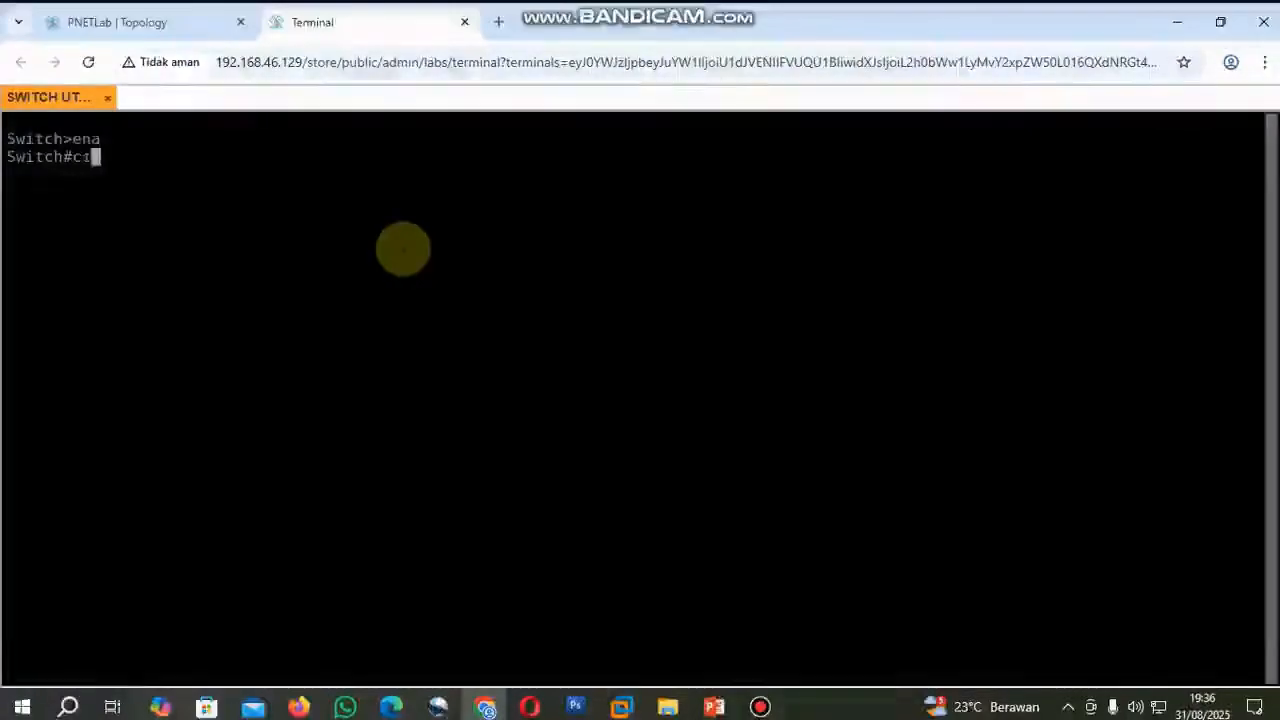
type("nf t")
key("Return")
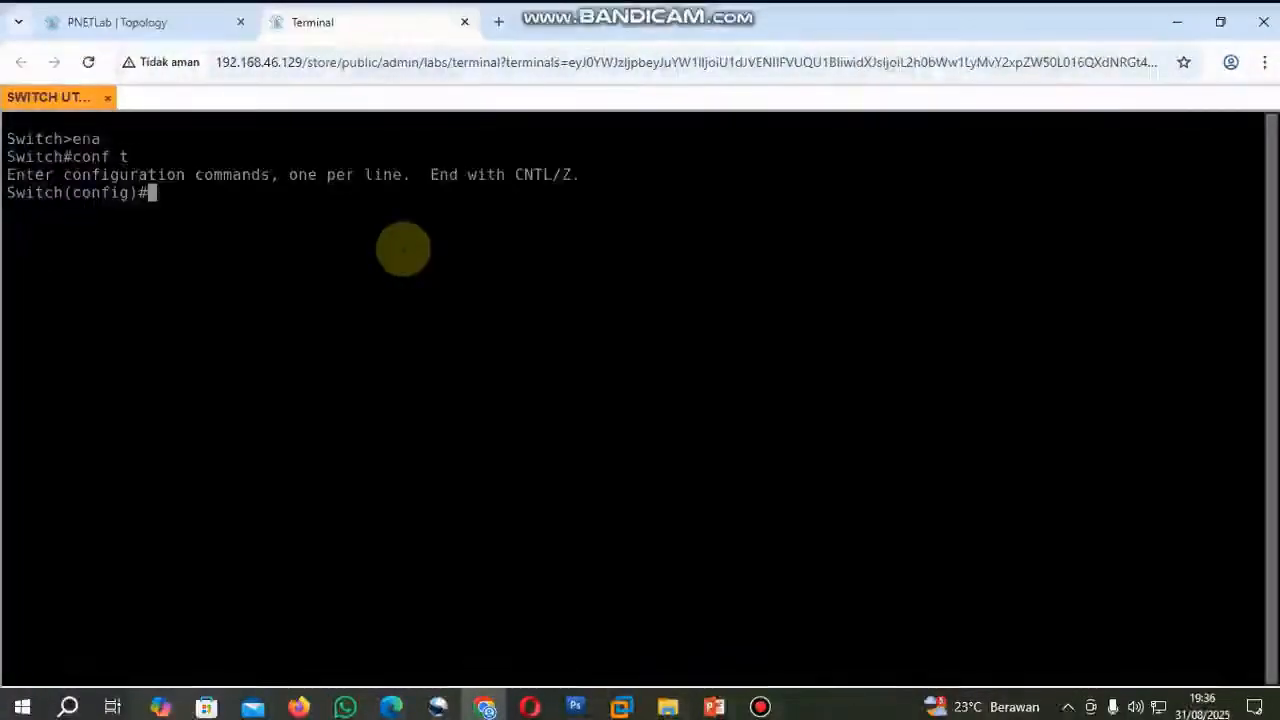
Create VLAN 10 on the switch and name it JAR A, checking the network label in the topology.
type("vlan 10")
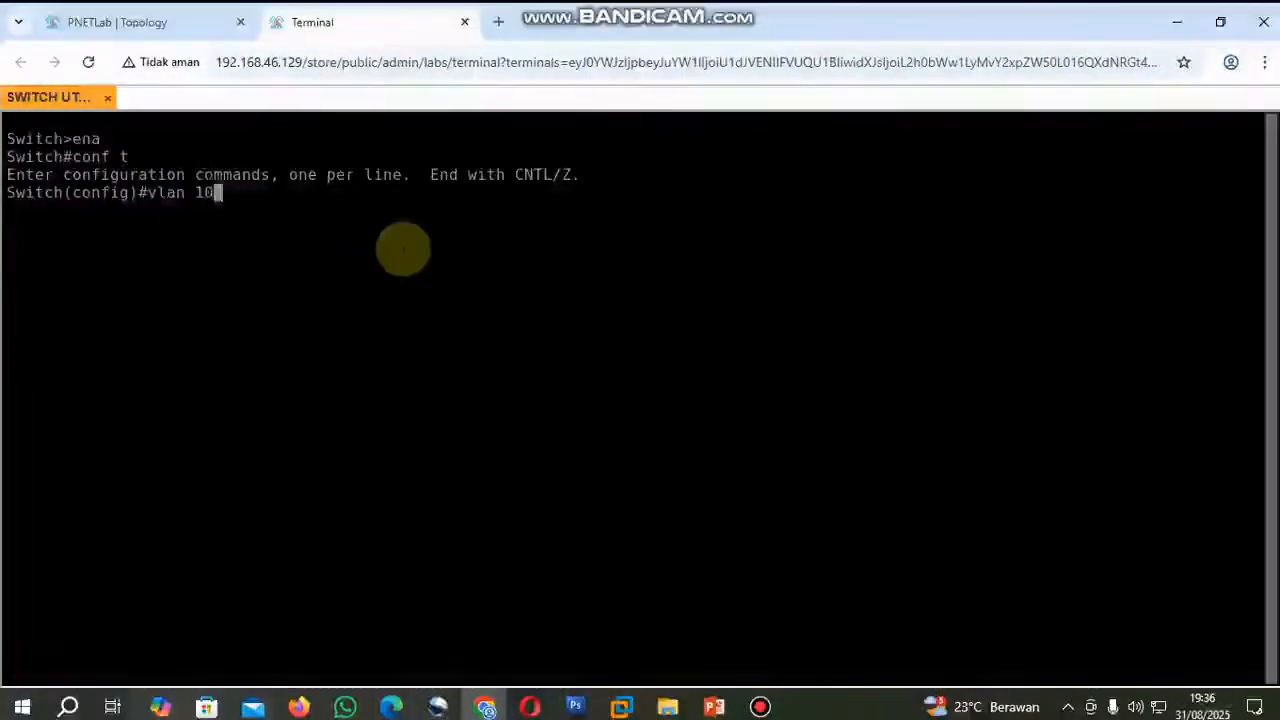
key("Return")
type("nam")
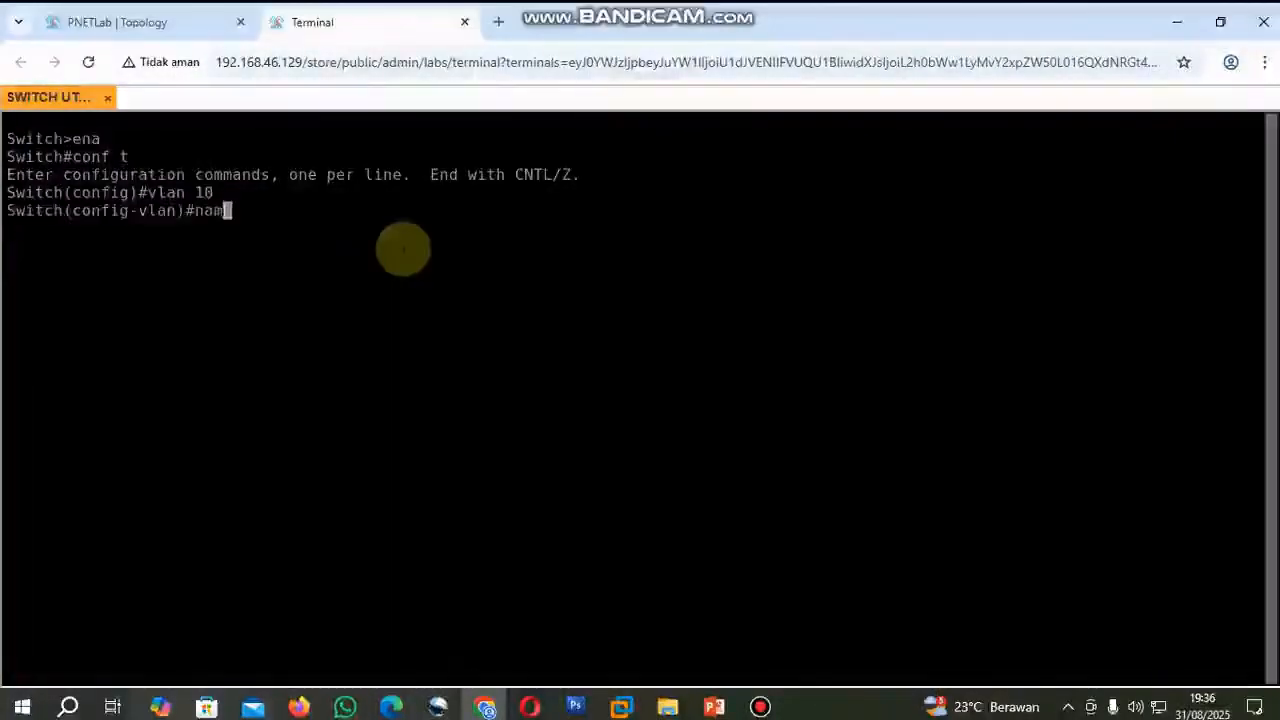
type("e JAR")
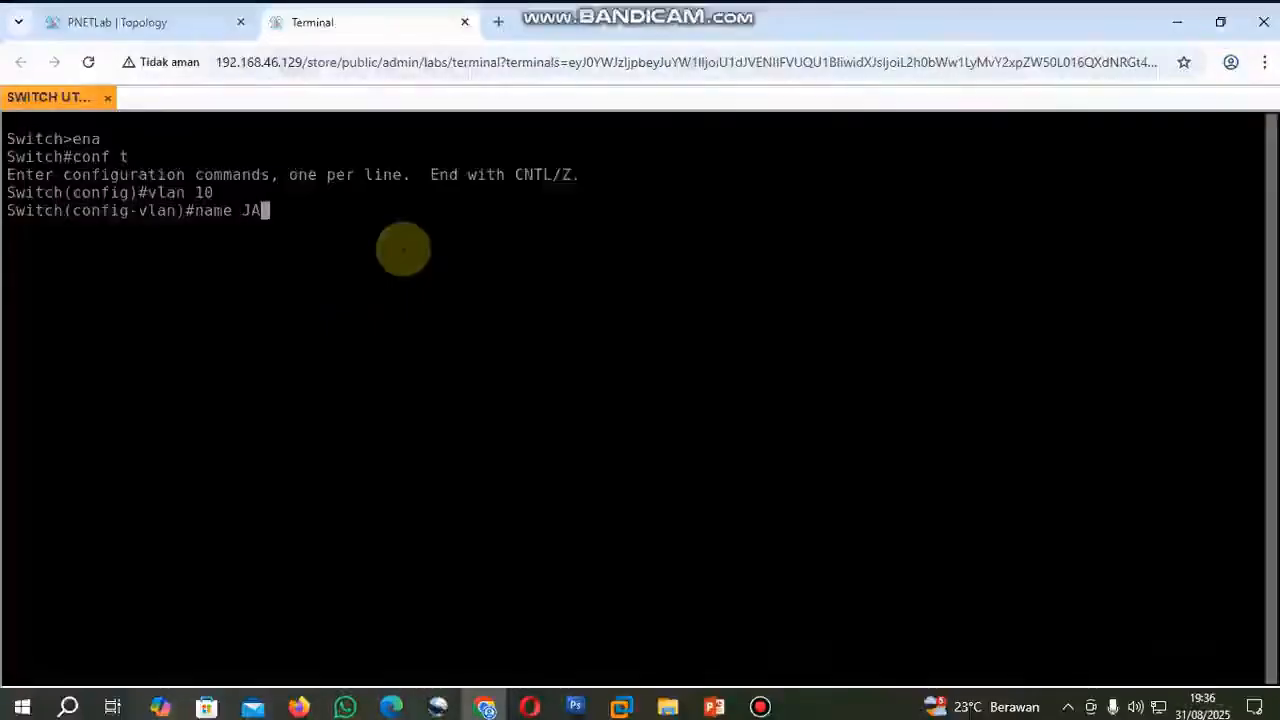
left_click(143, 28)
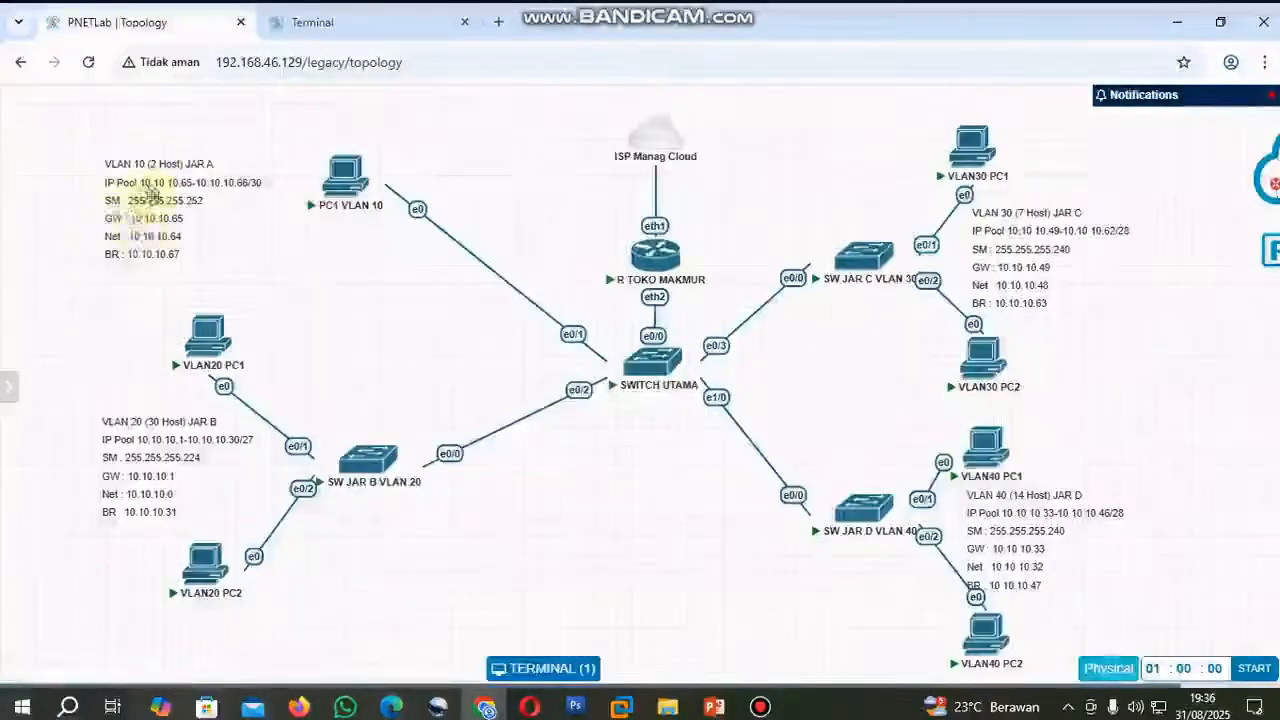
left_click(341, 36)
type("AR A")
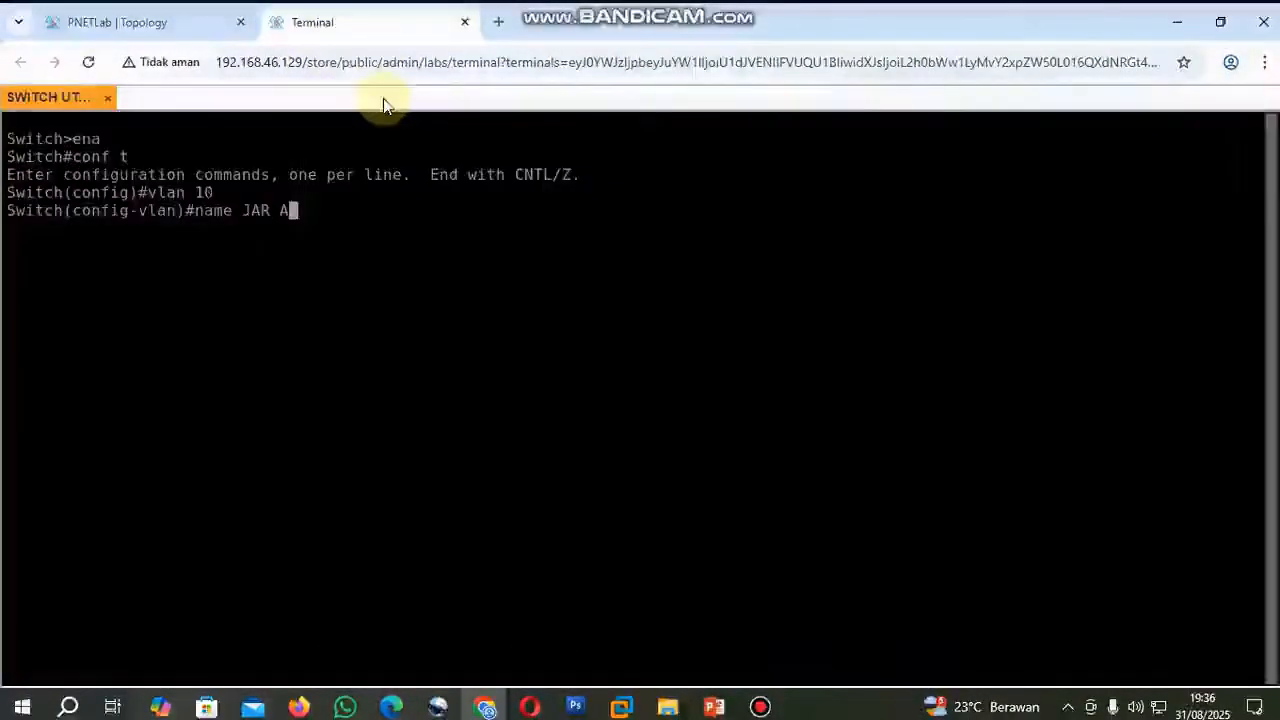
key("Return")
Create VLAN 20 on the switch and name it JAR B.
type("vlan ")
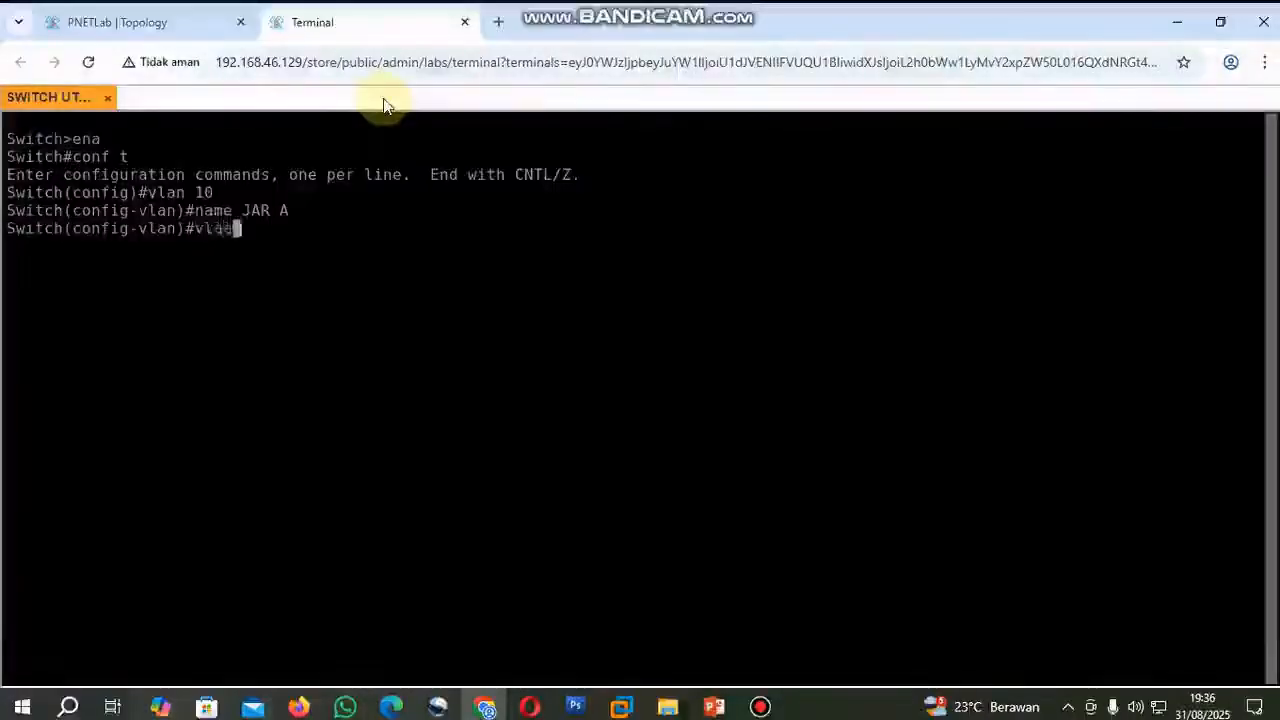
type("20")
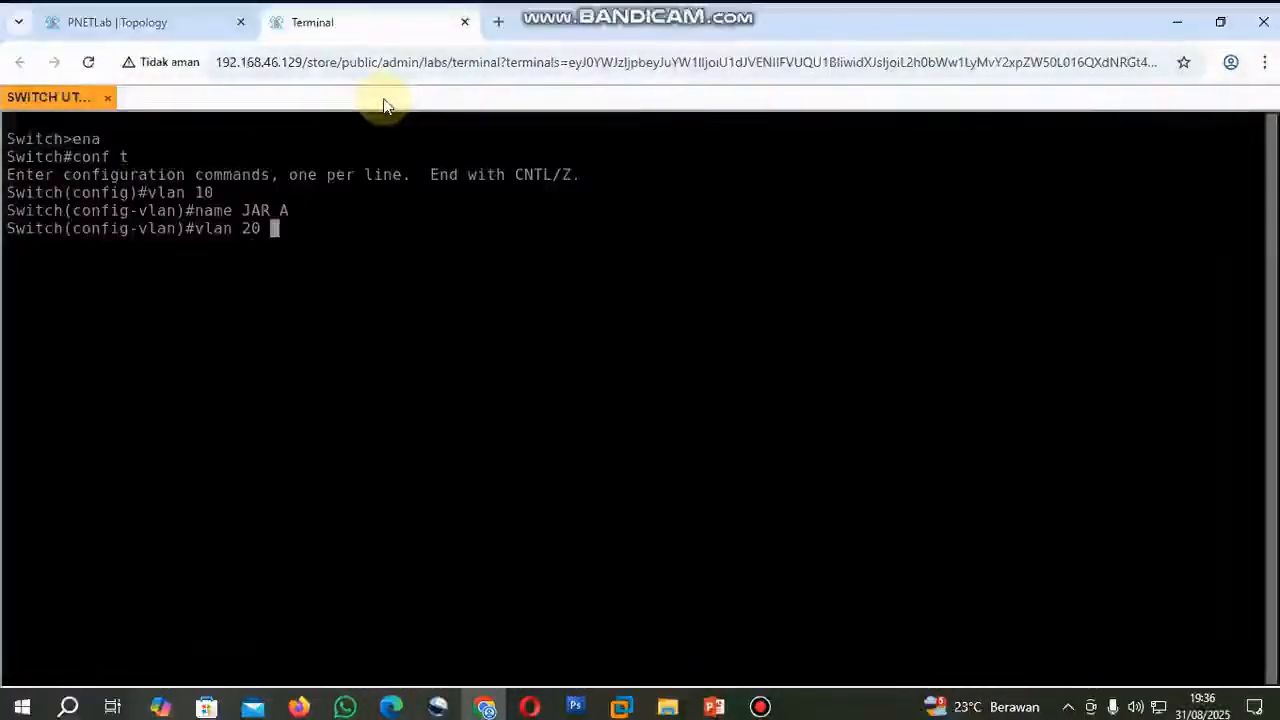
key("Return")
type("name JAR b")
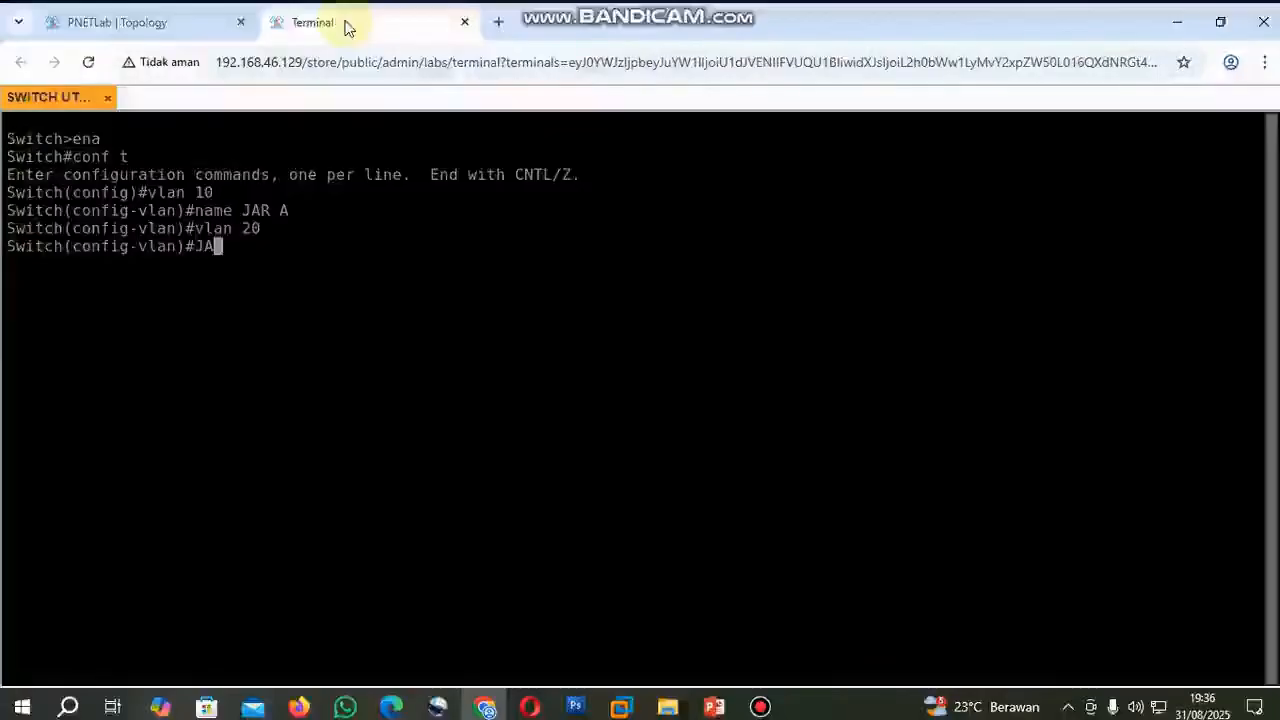
key("Return")
type("name JAR B")
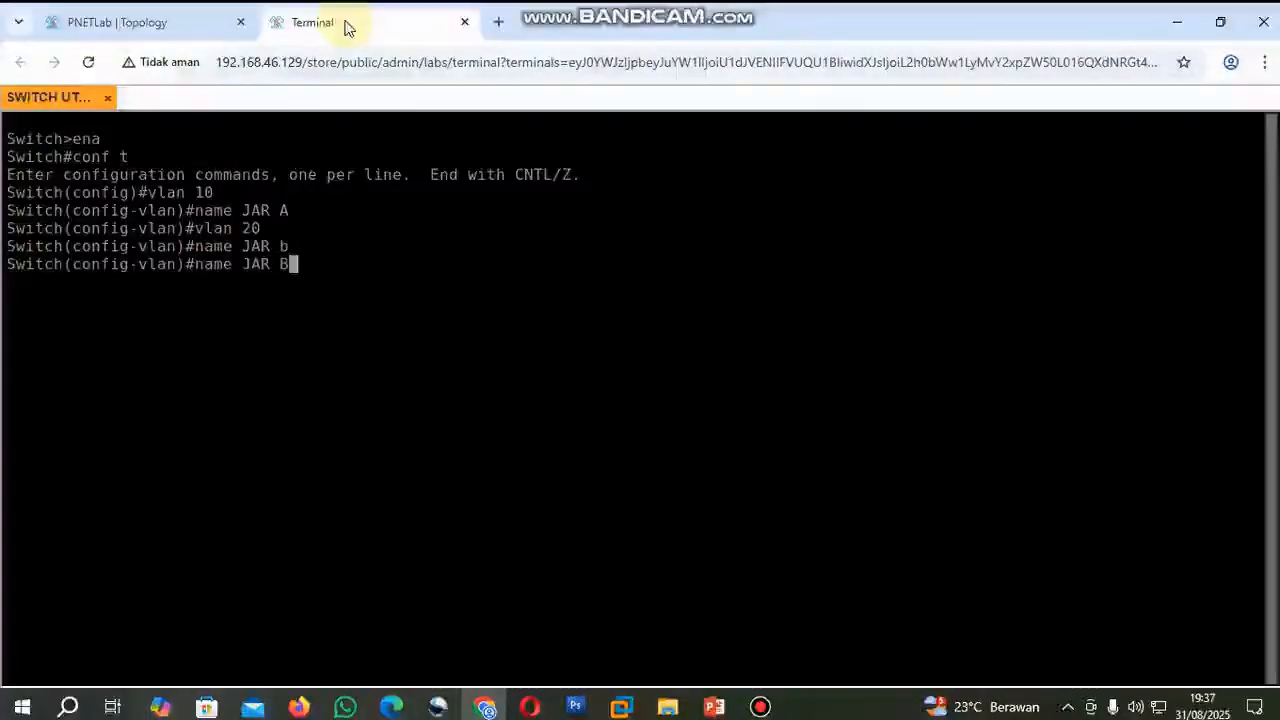
key("Return")
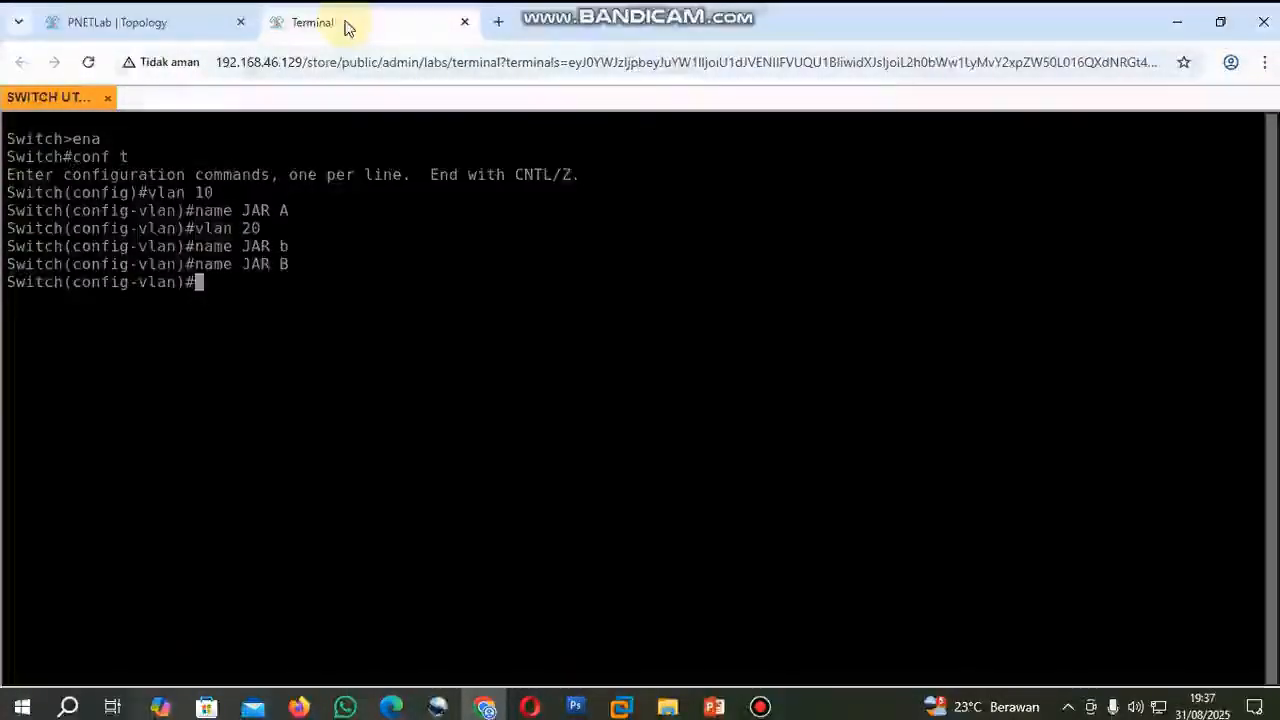
Create VLAN 30 on the switch and name it JAR C.
type("vlan 30")
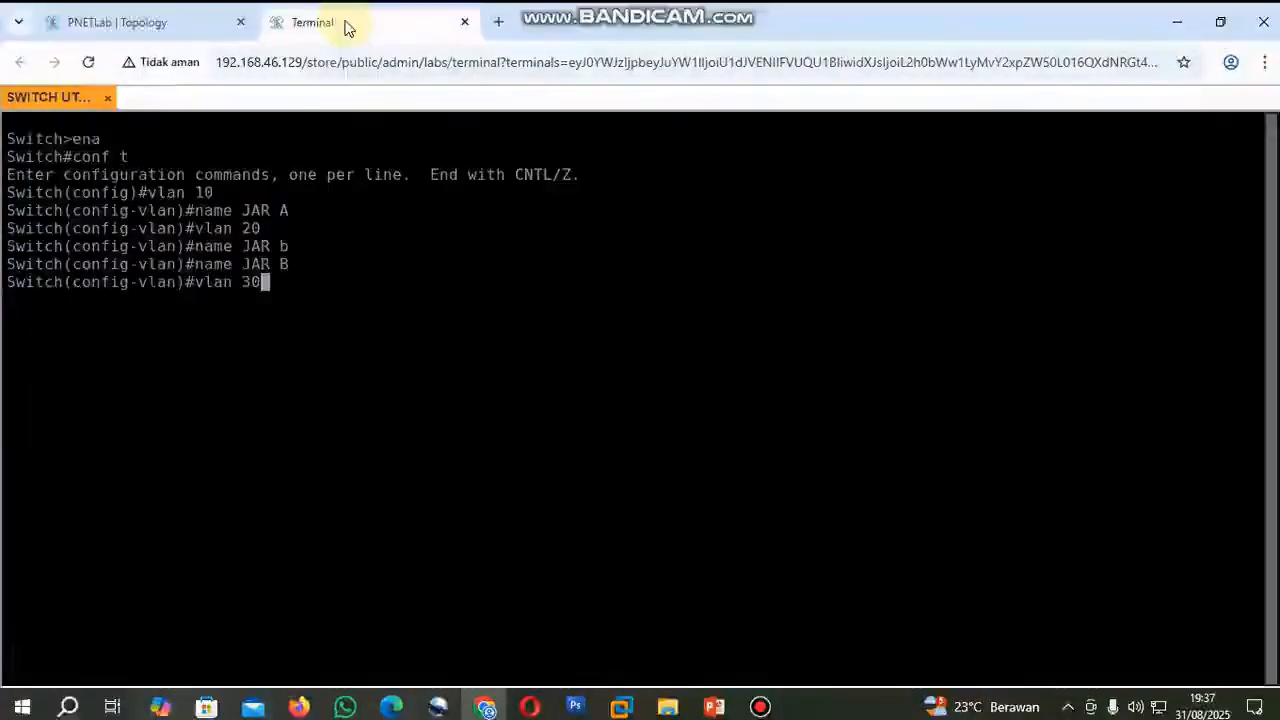
key("Return")
type("name JAR C")
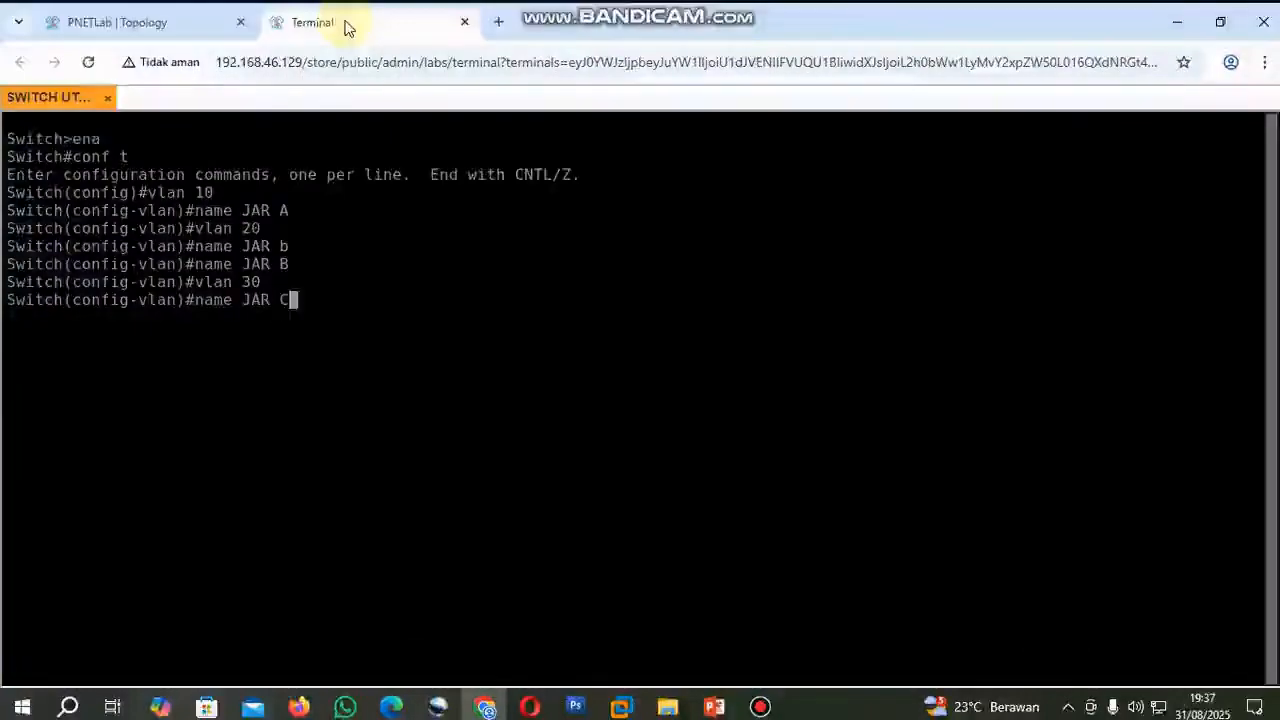
key("Return")
Create VLAN 40 with the name JAR D and exit VLAN configuration mode.
type("vlan ")
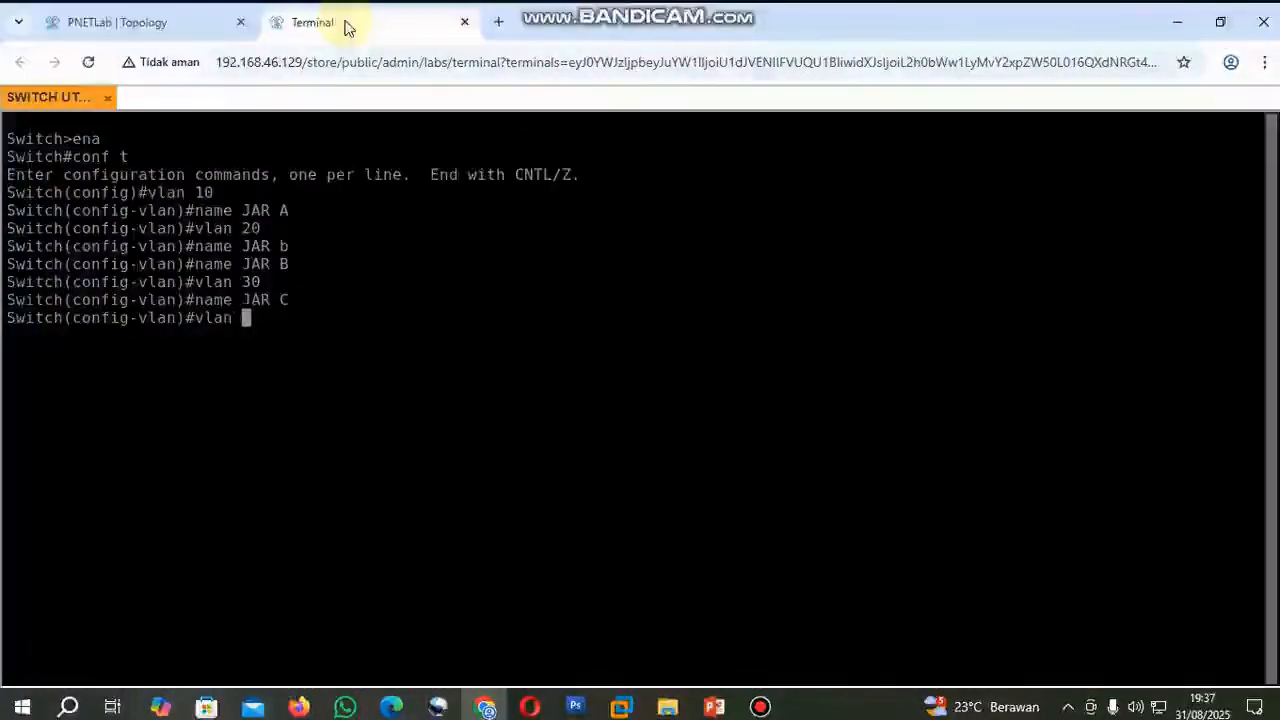
type("40")
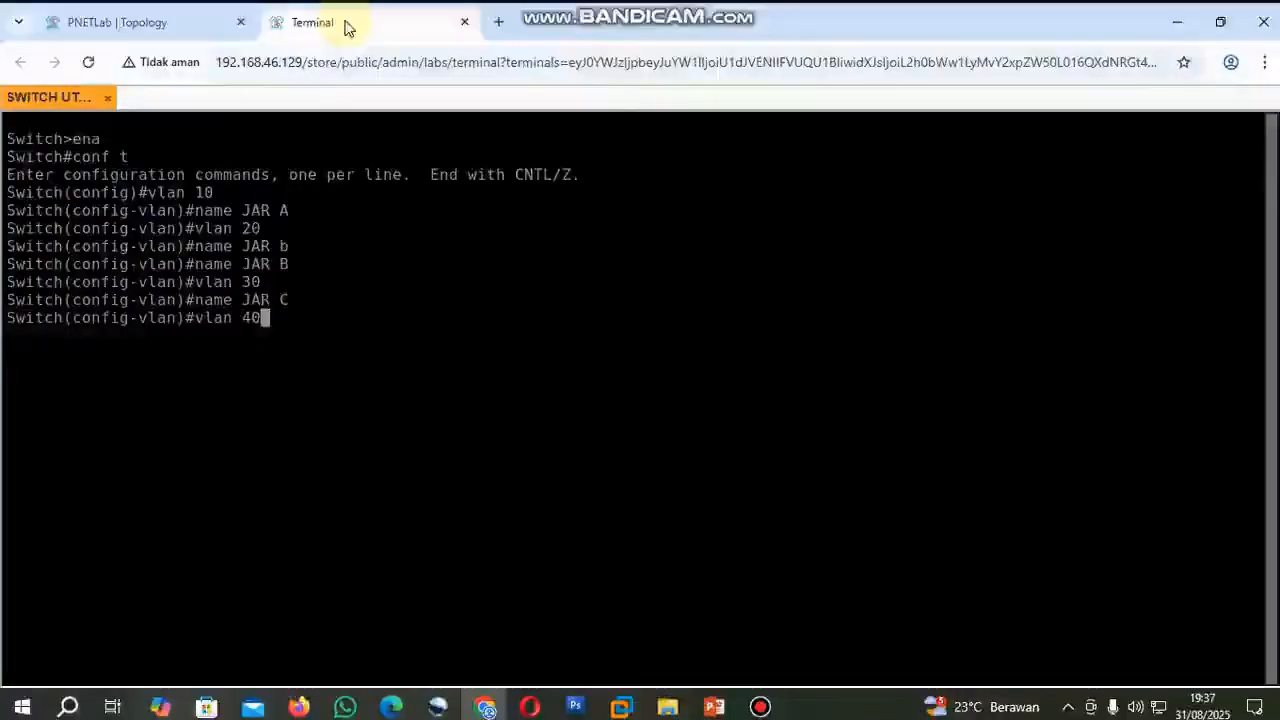
key("Return")
type("name JAR D")
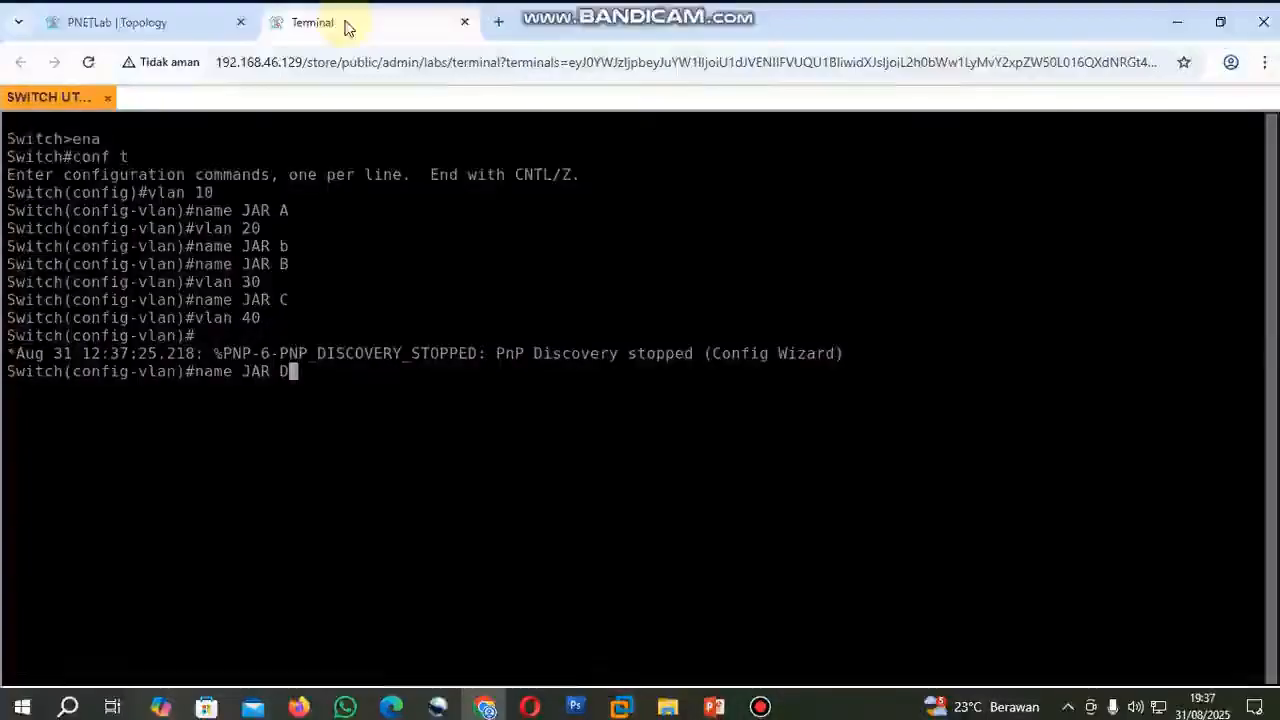
key("Return")
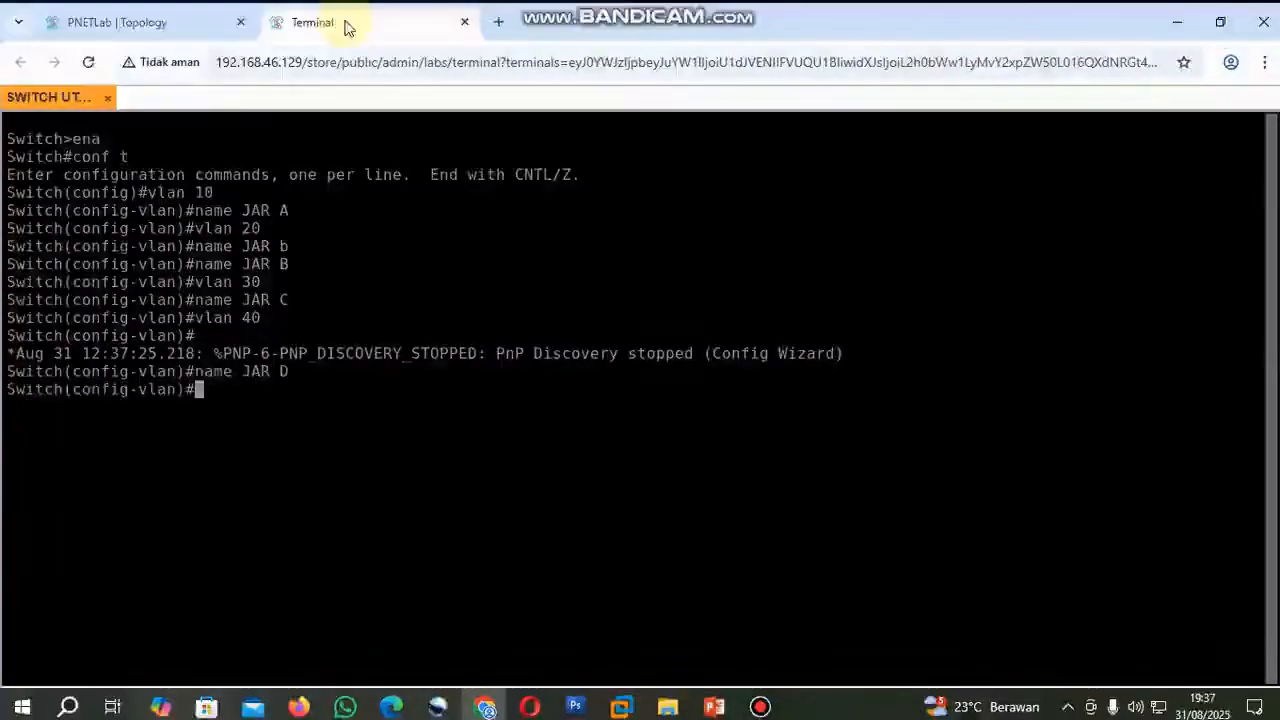
type("exi")
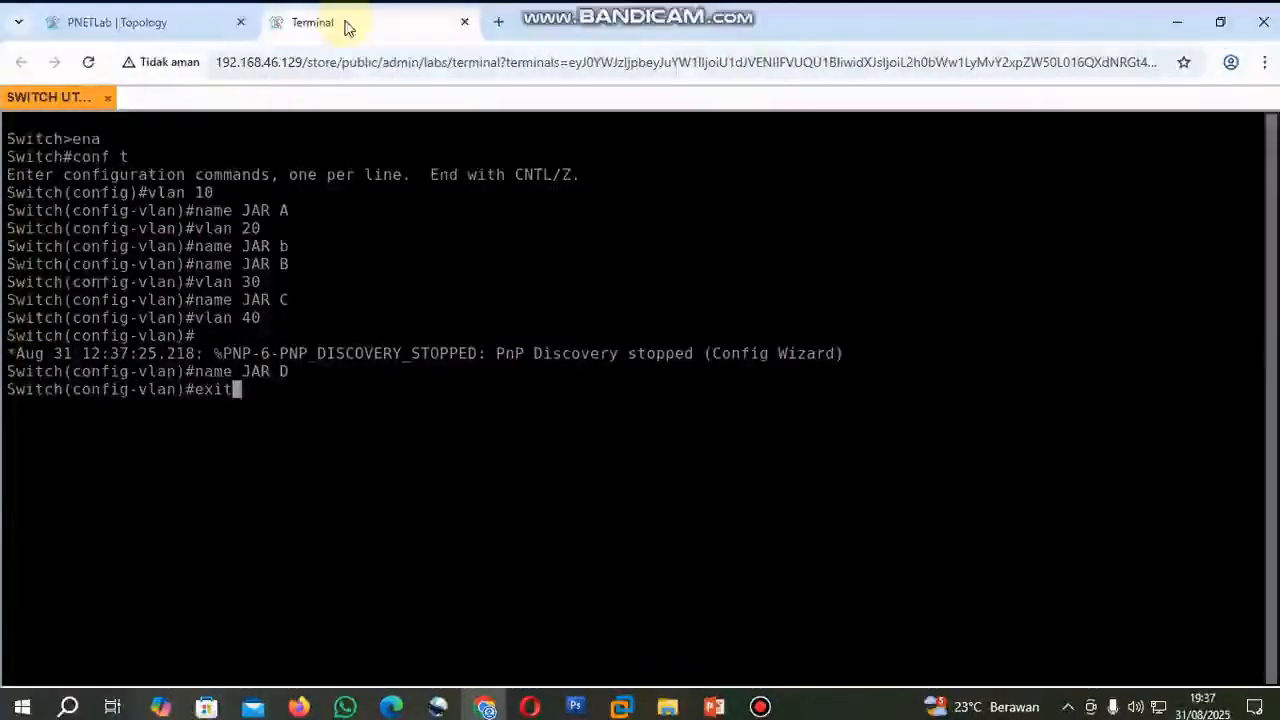
type("t")
key("Return")
Display the VLAN table with do sh vlan and examine the VLAN names and the default VLAN's ports.
type("do sh vlan")
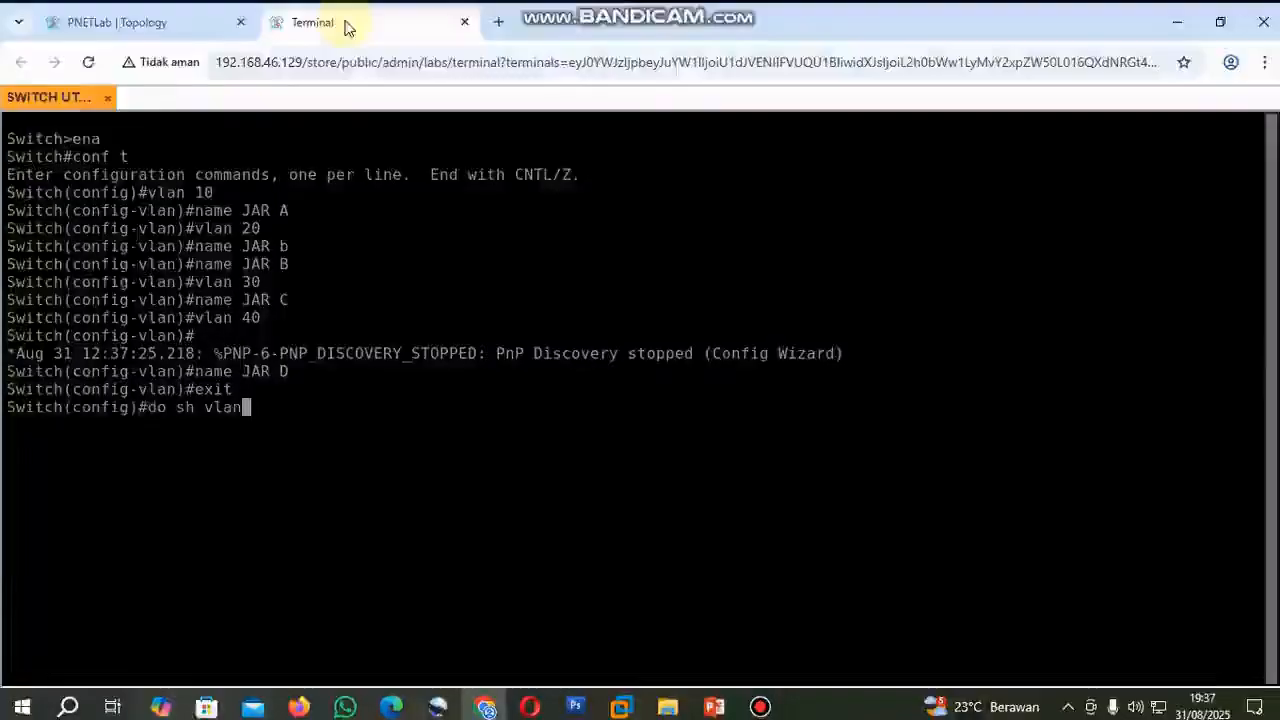
key("Return")
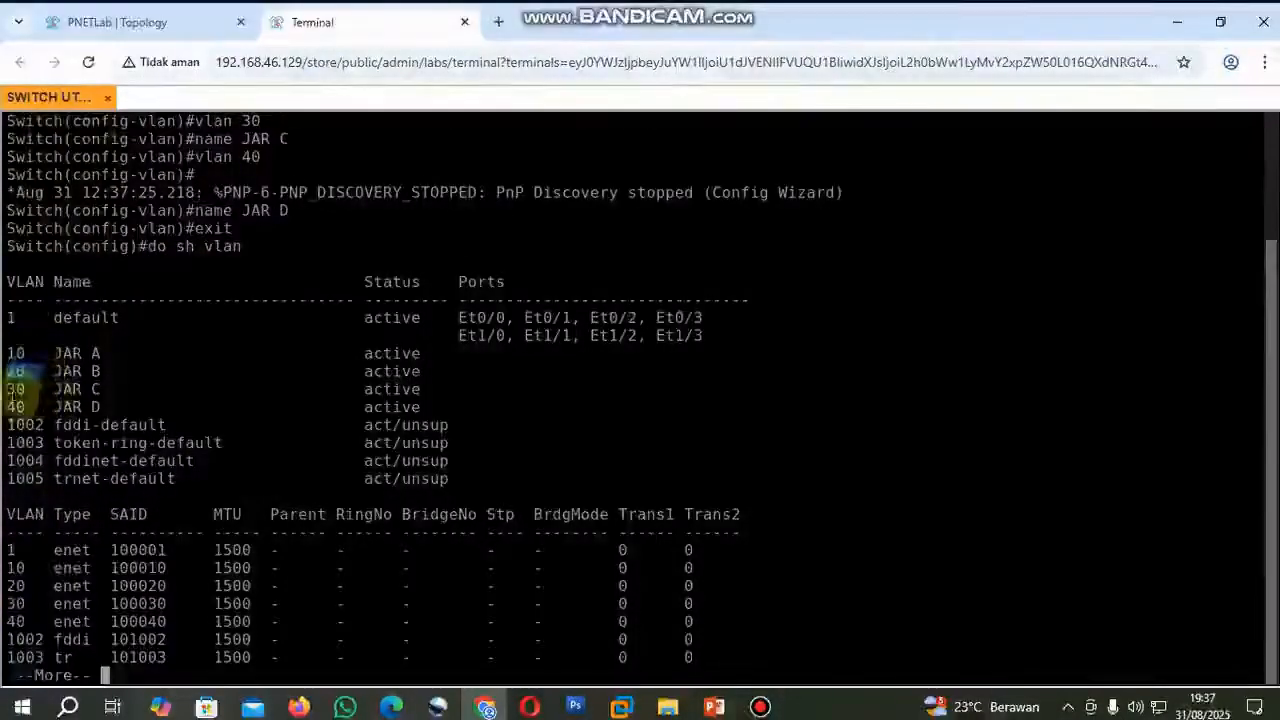
left_click_drag(10, 389, 50, 407)
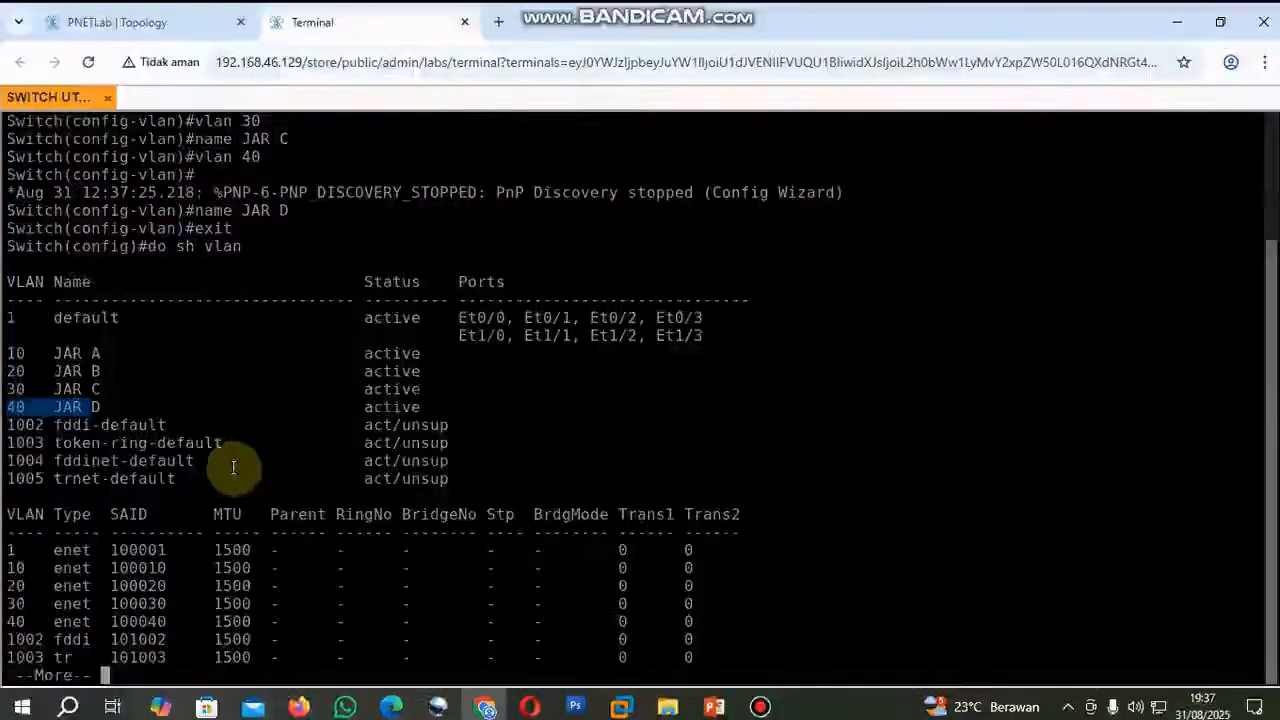
key("space")
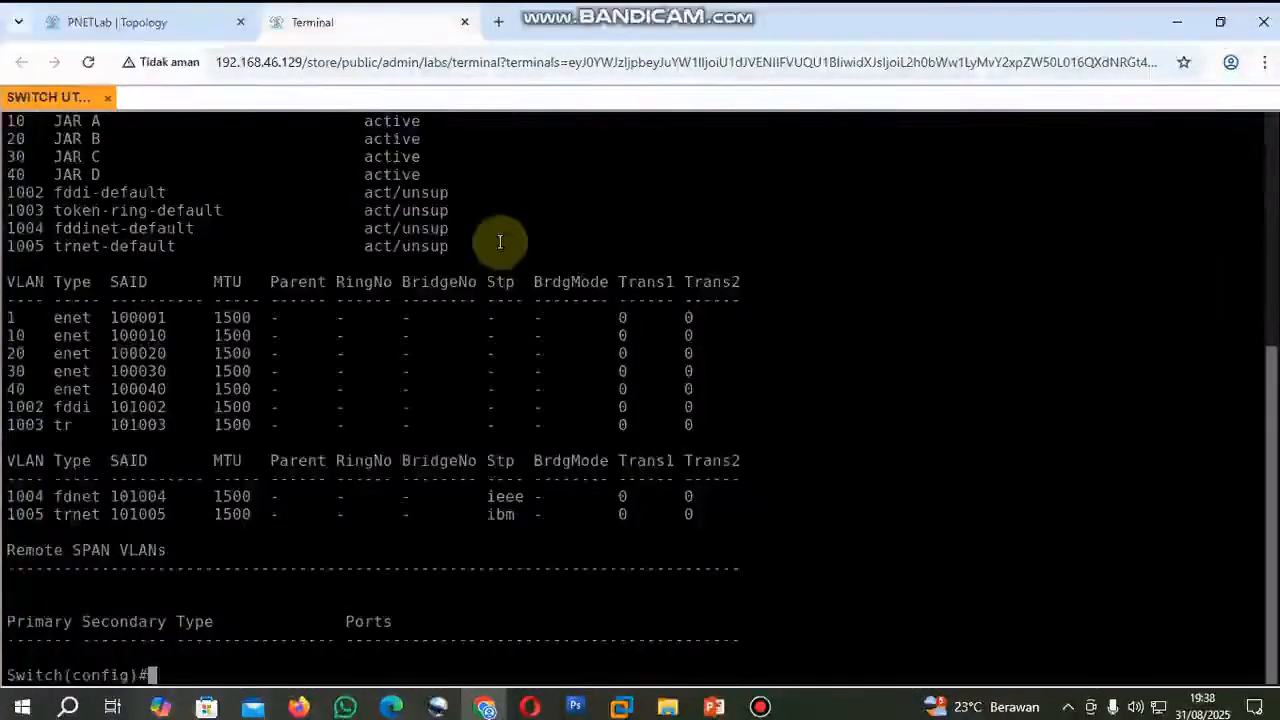
scroll(494, 242, "up", 2)
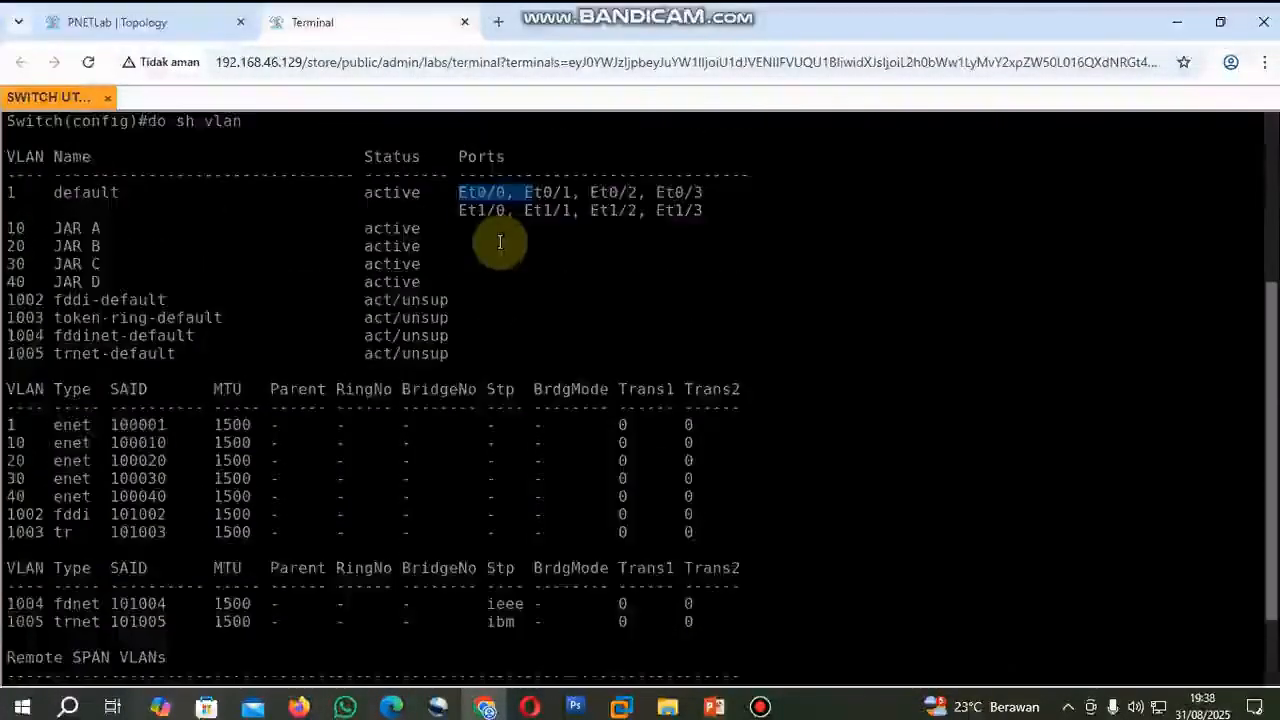
double_click(480, 192)
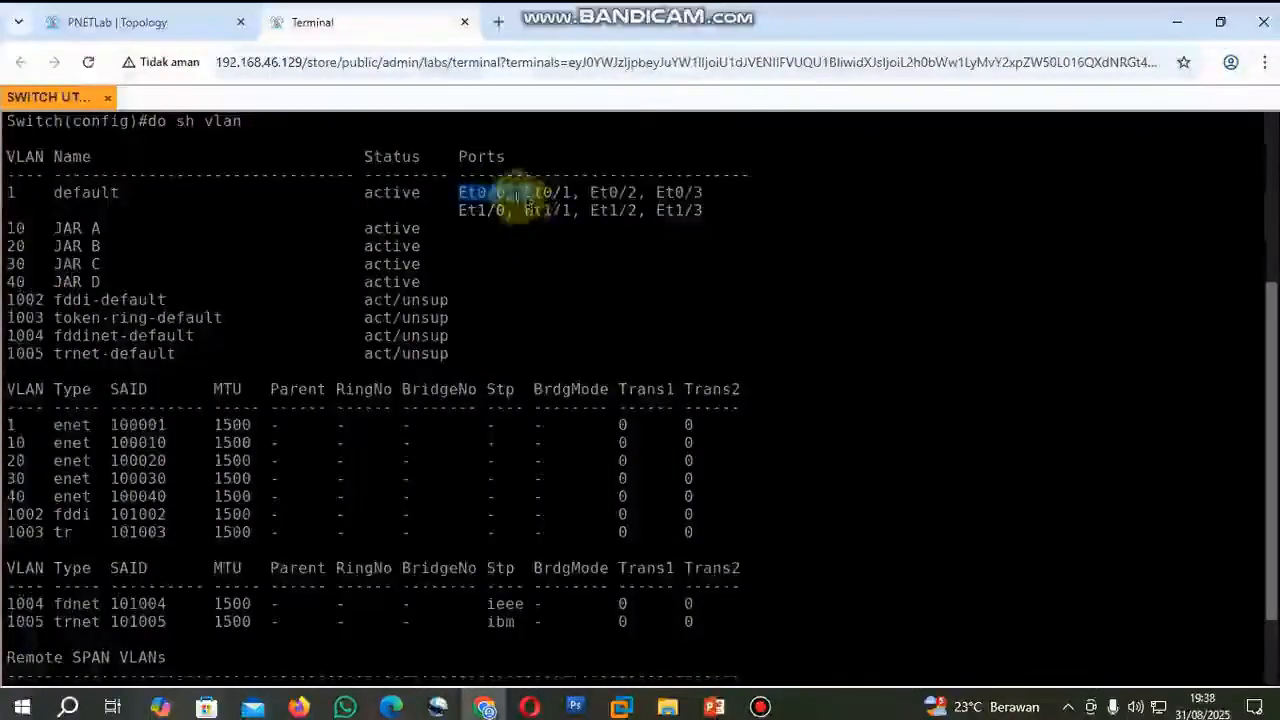
left_click(496, 203)
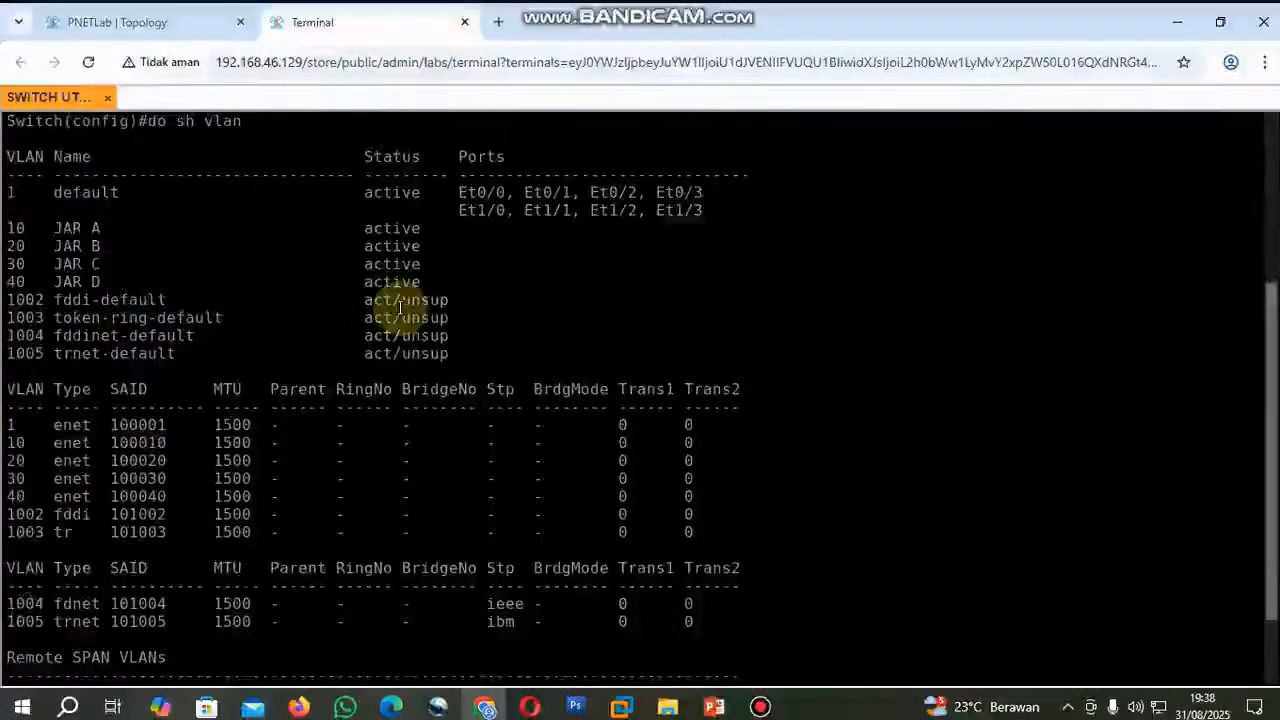
Enter interface configuration for eth0/1, checking in the topology which port connects PC1 VLAN 10.
scroll(400, 320, "down", 2)
type("et")
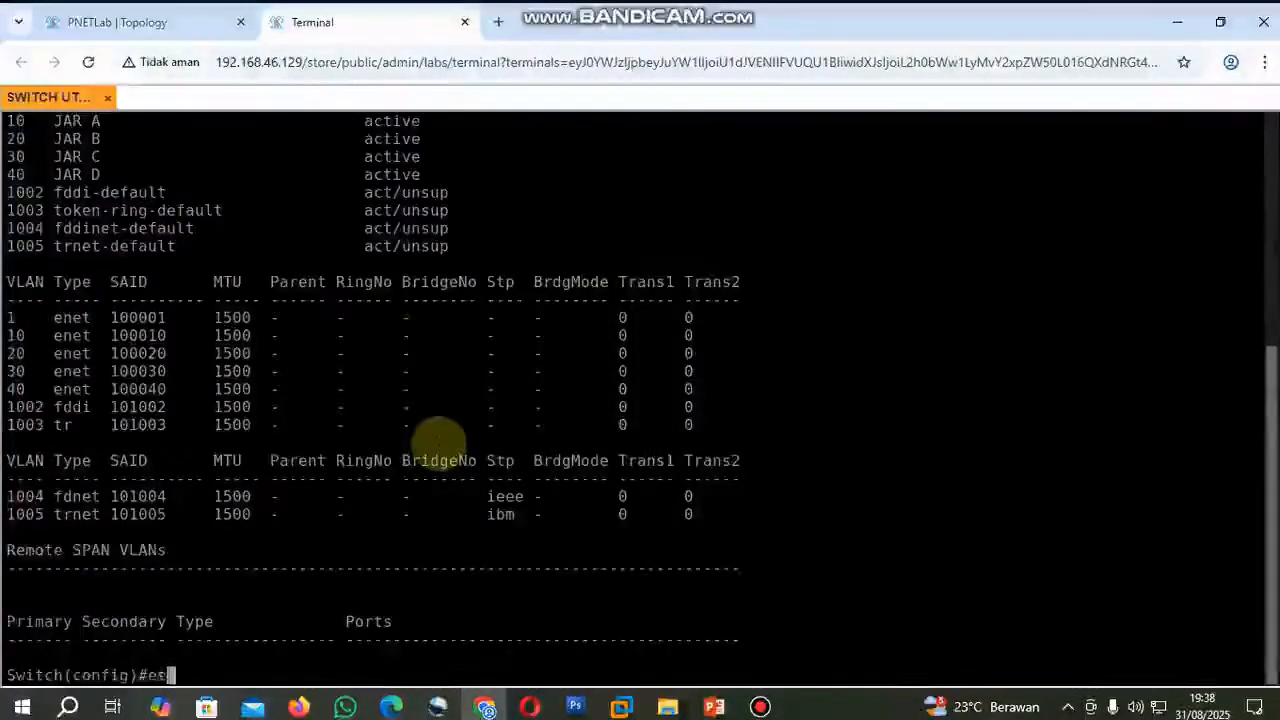
key("BackSpace")
key("BackSpace")
type("int eth")
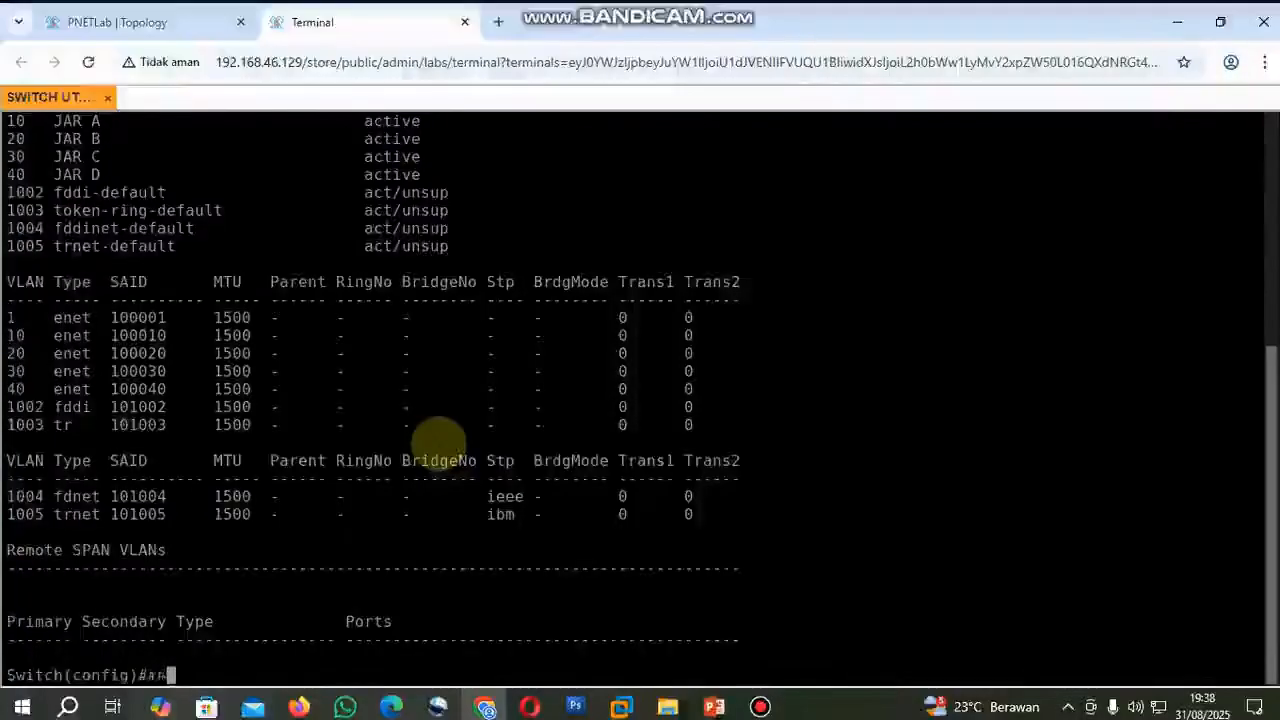
left_click(168, 33)
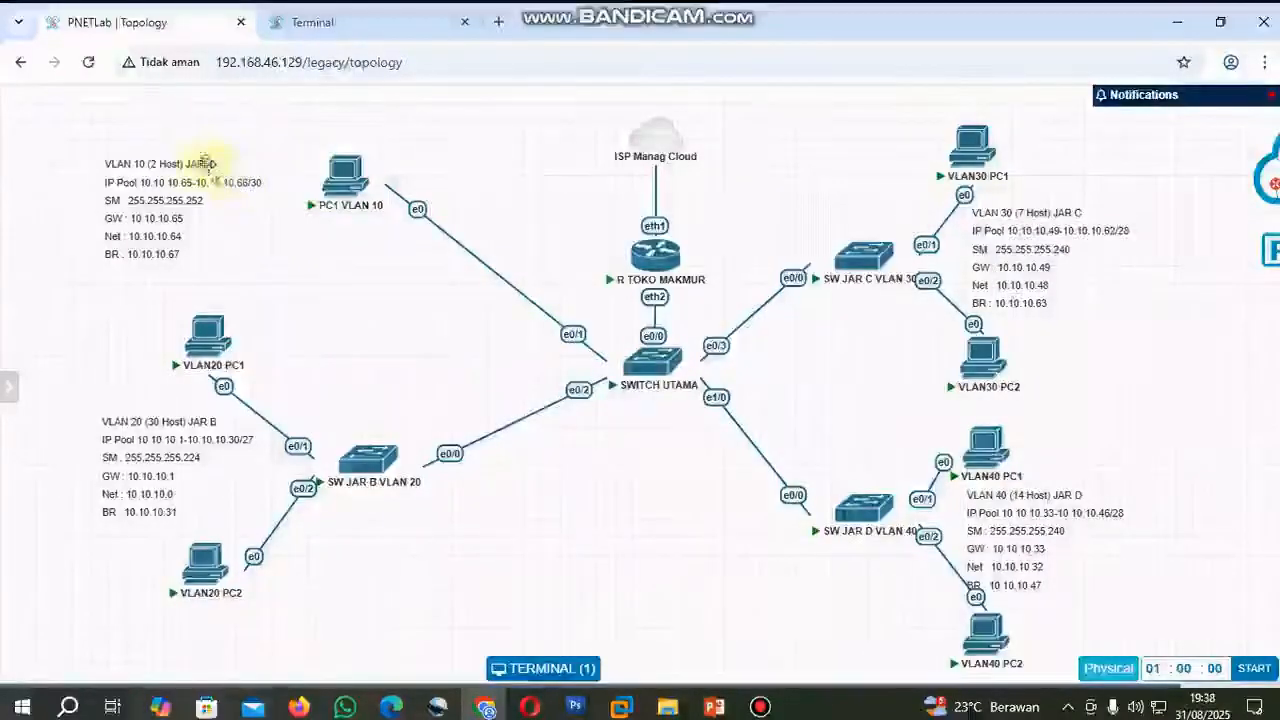
left_click(345, 22)
type("1")
key("Return")
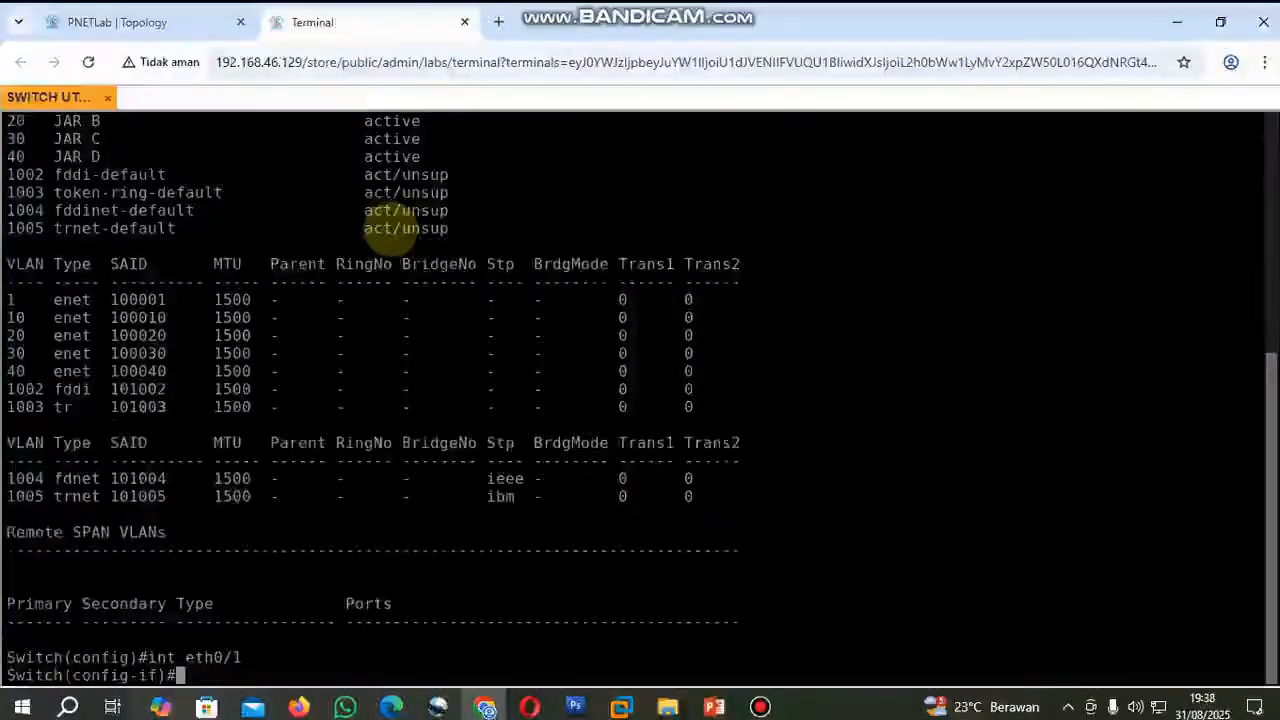
Set interface eth0/1 to access mode with switchport mode access.
type("swith")
key("Tab")
key("BackSpace")
type("c")
key("Tab")
type("mode")
Assign interface eth0/1 to VLAN 10 with switchport access vlan 10 and exit interface configuration.
key("Tab")
type("ac")
key("Tab")
key("Return")
type("switc")
key("Tab")
type("ac")
key("Tab")
type("vlan")
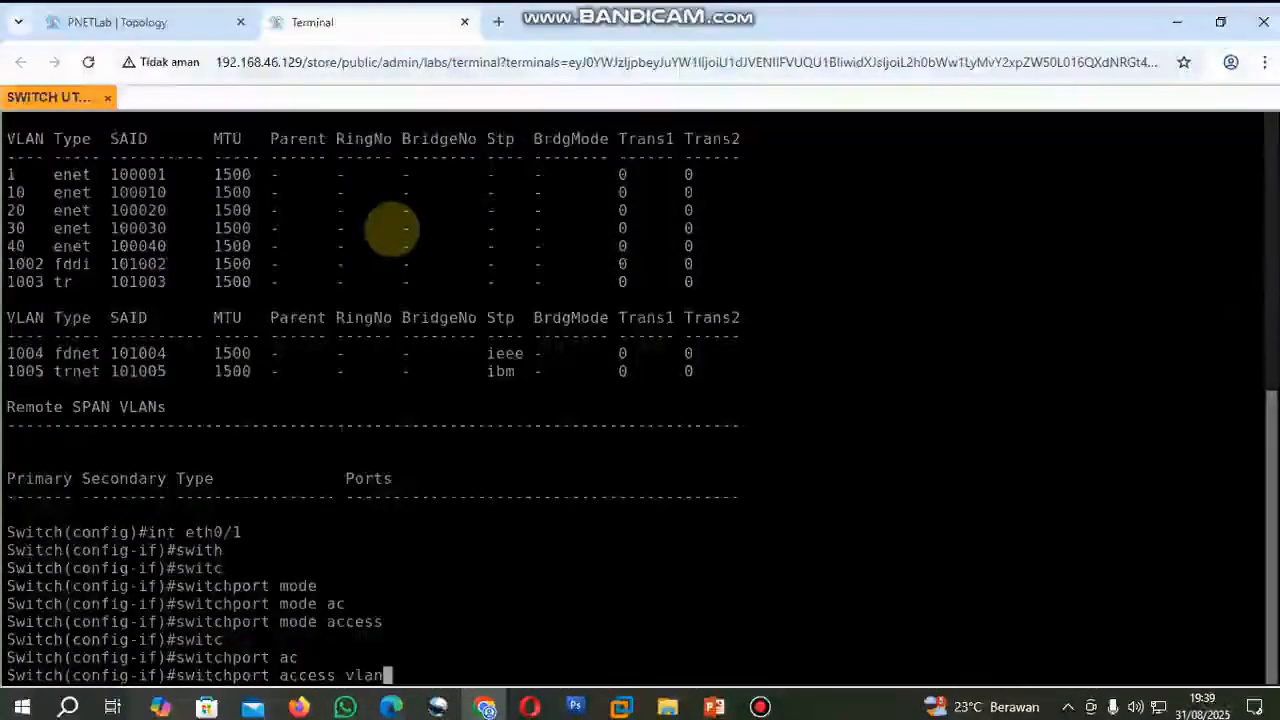
type(" 1")
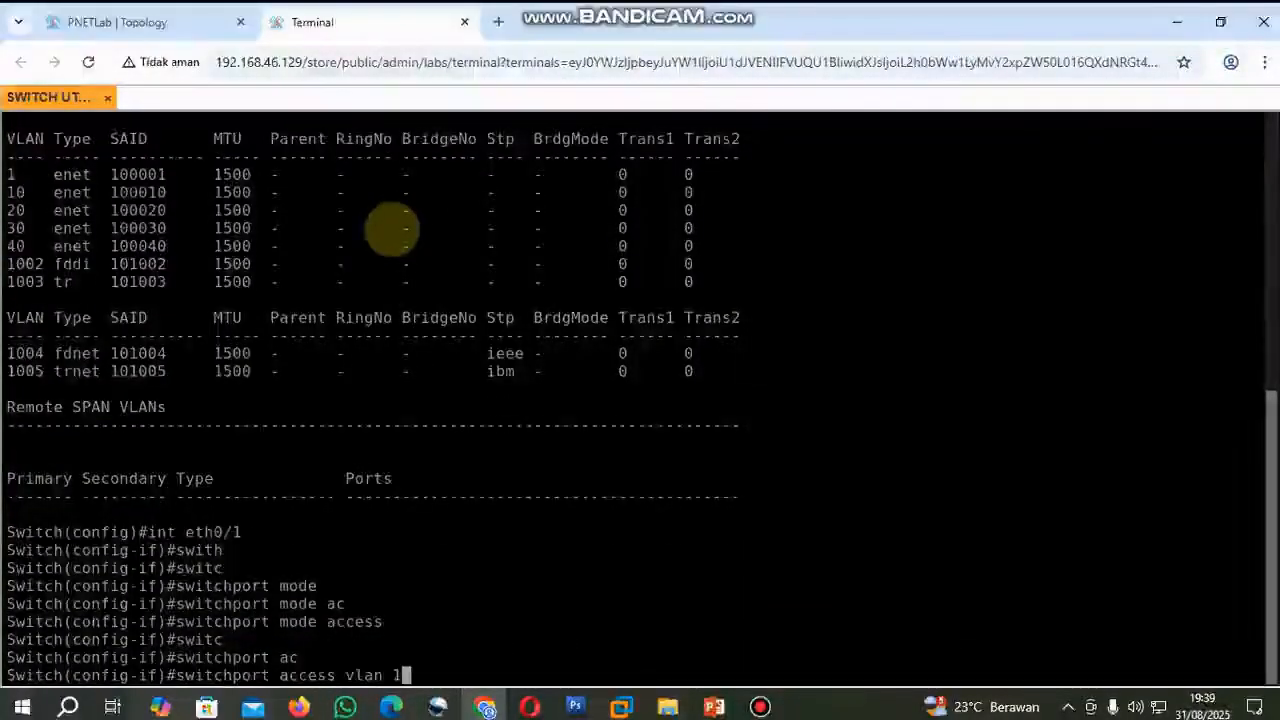
type("0")
key("Return")
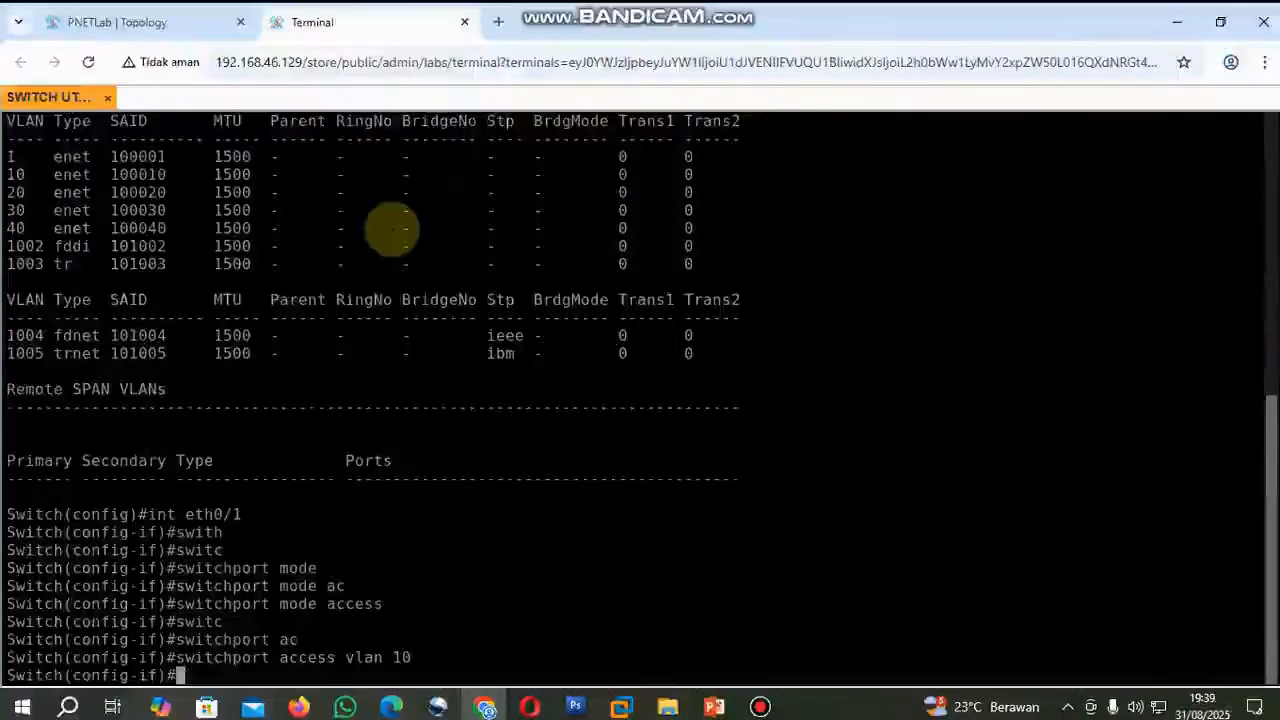
type("exit")
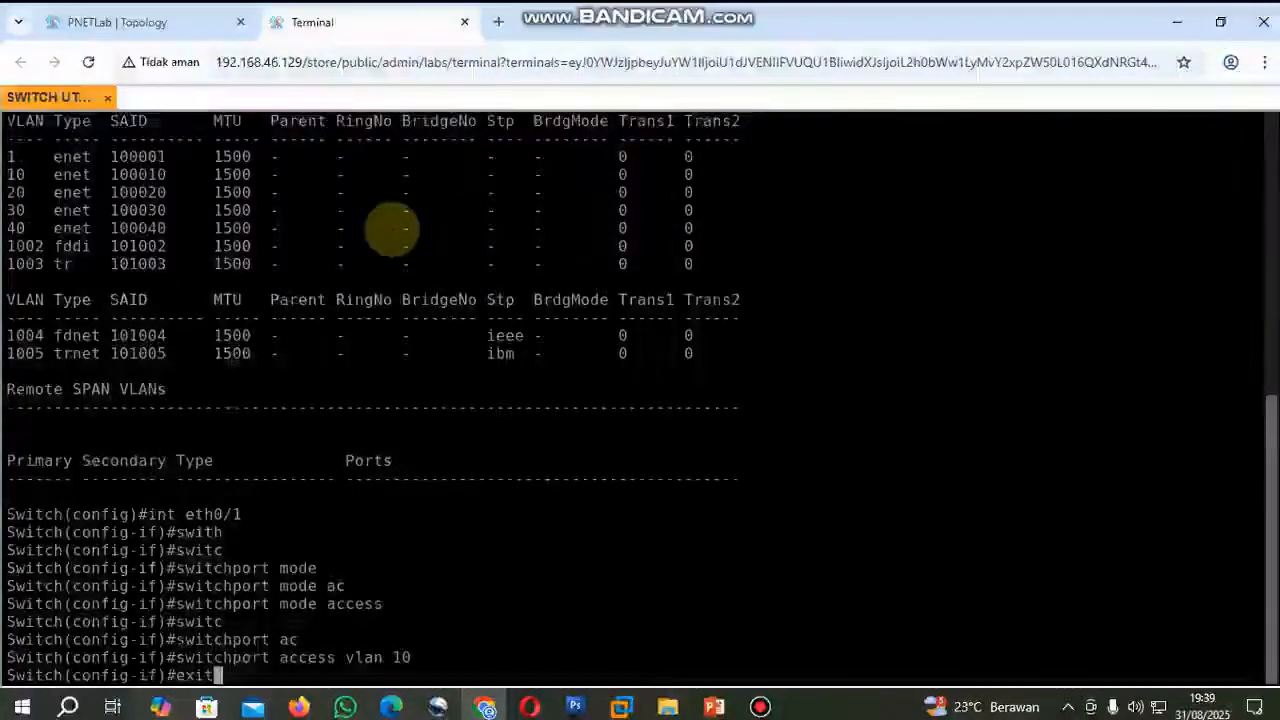
key("Return")
Check the topology for the switch port towards SW JAR B VLAN 20, and set interface eth0/2 to access mode.
left_click(195, 32)
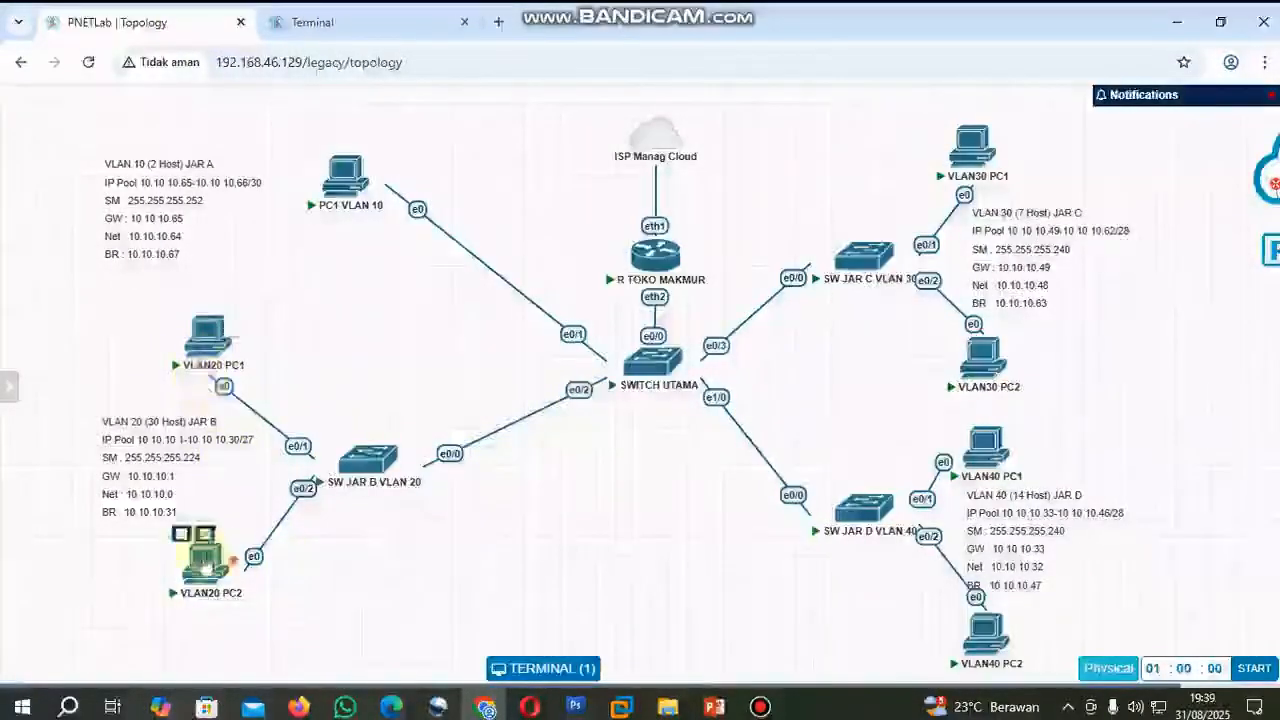
left_click(358, 22)
type("int eth0/2")
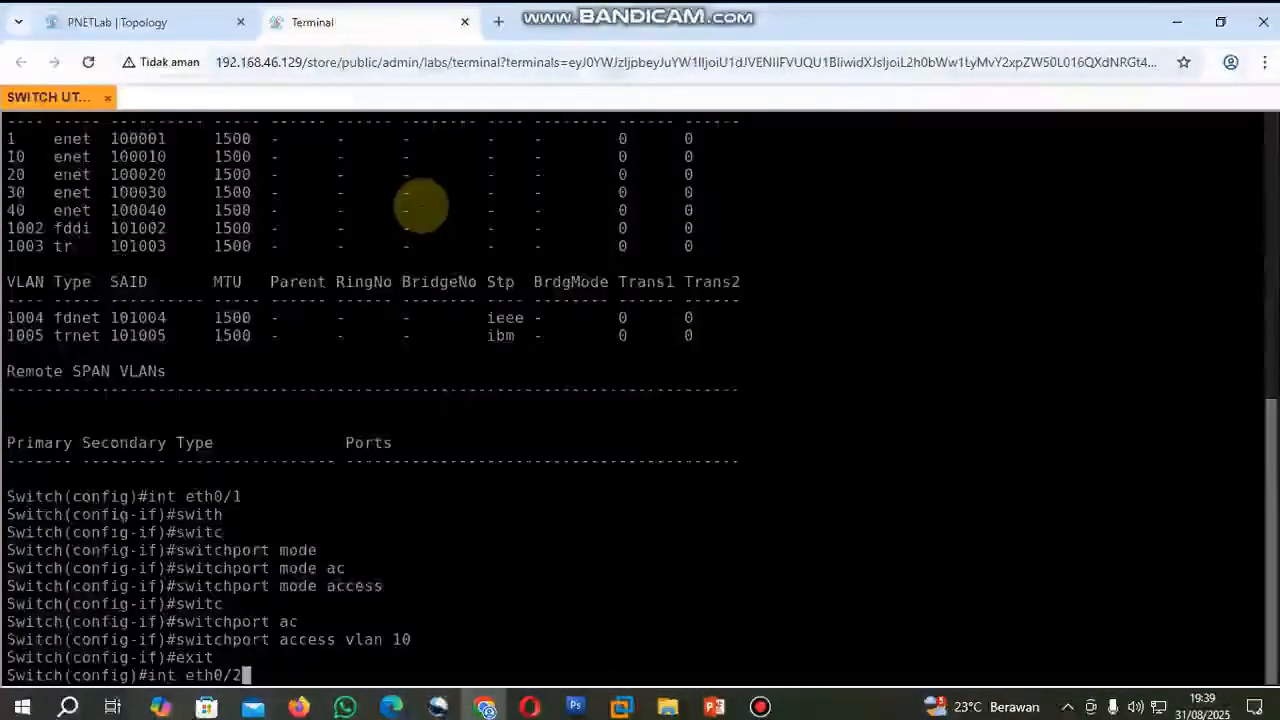
key("Return")
key("Up")
key("Up")
key("Up")
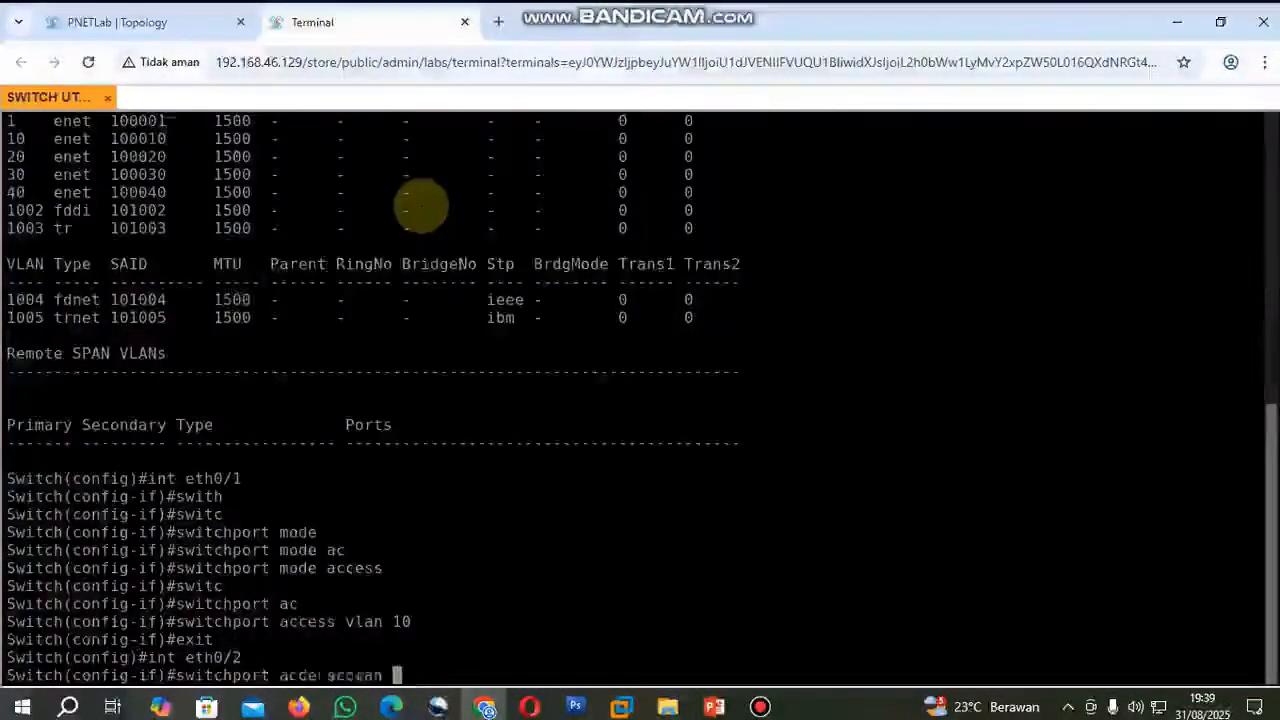
key("Return")
Assign interface eth0/2 to VLAN 20 with switchport access vlan 20 and exit interface configuration.
key("Up")
key("Up")
key("Up")
key("Up")
key("BackSpace")
key("BackSpace")
type("20")
key("Return")
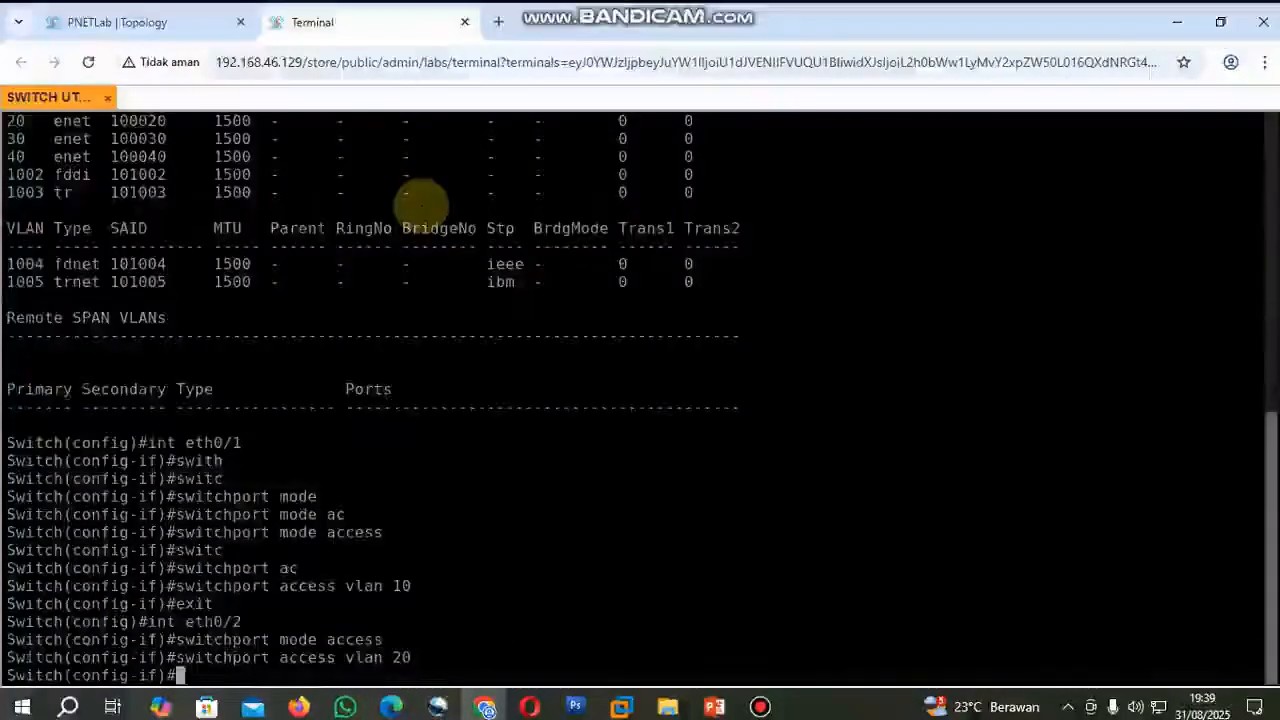
type("exit")
key("Return")
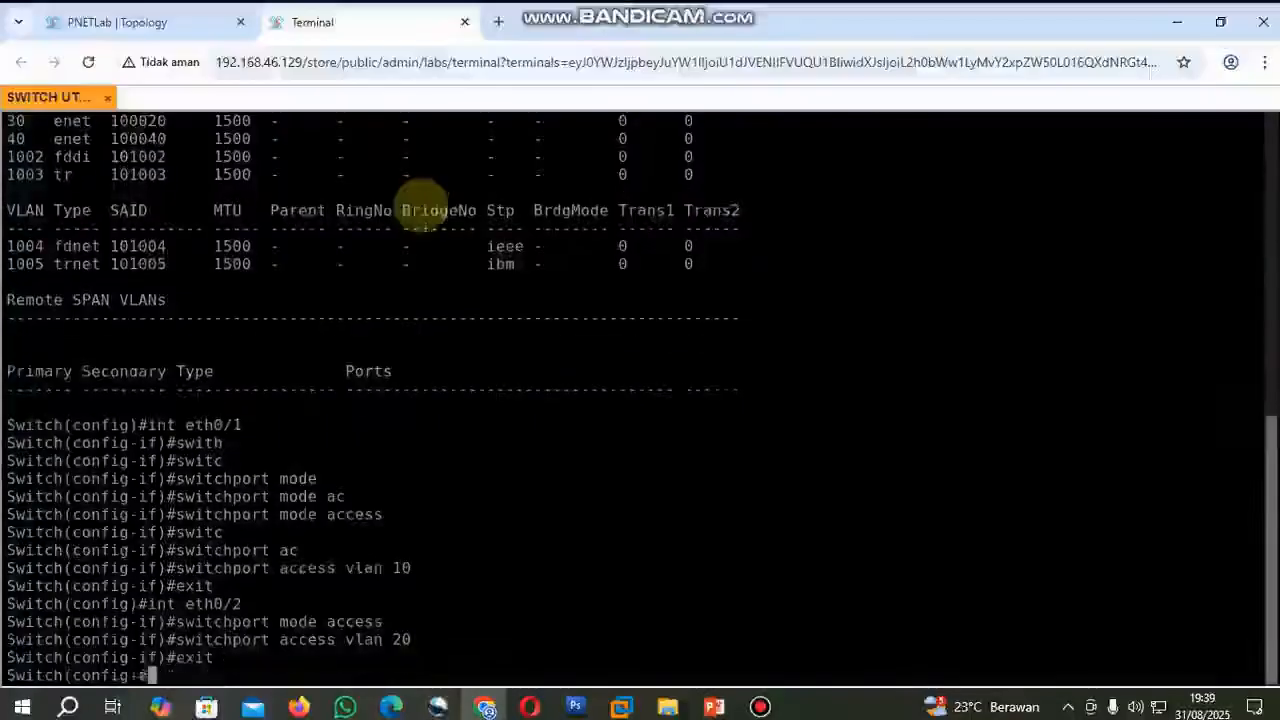
Configure interface eth0/3, the link to SW JAR C VLAN 30, as an access port in VLAN 30 and exit its configuration.
left_click(204, 24)
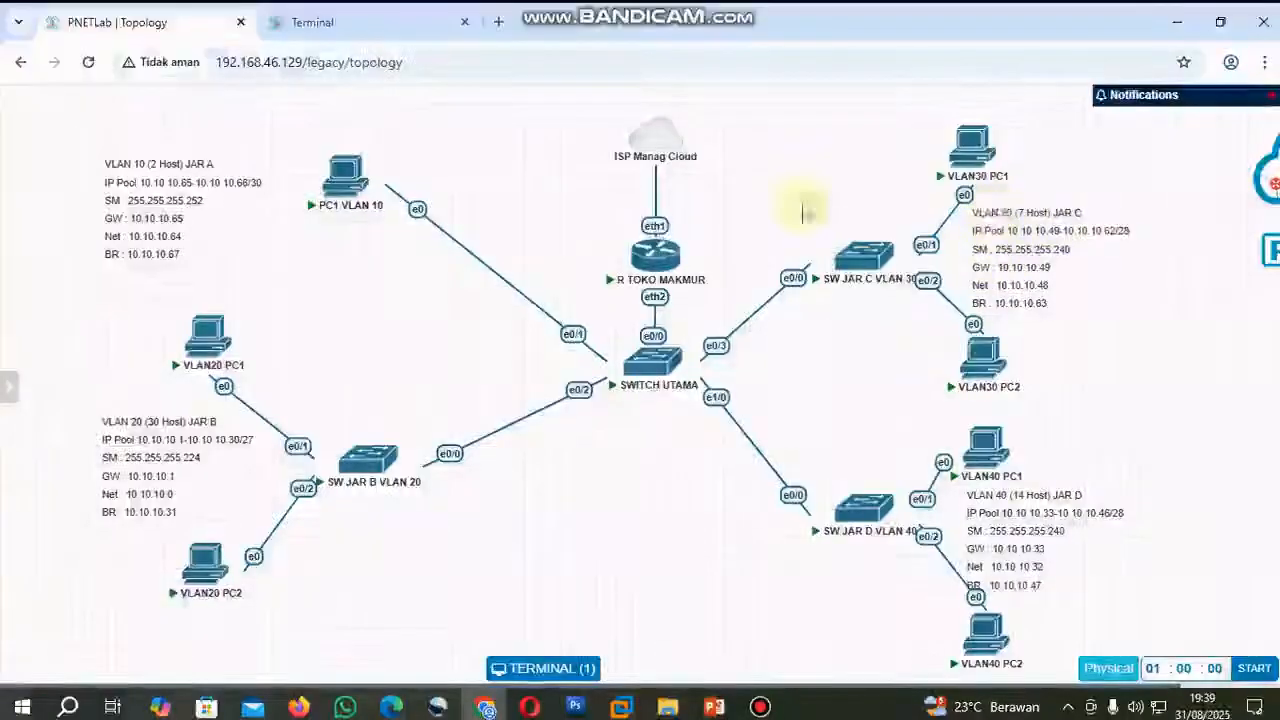
left_click(353, 28)
type("int eth0")
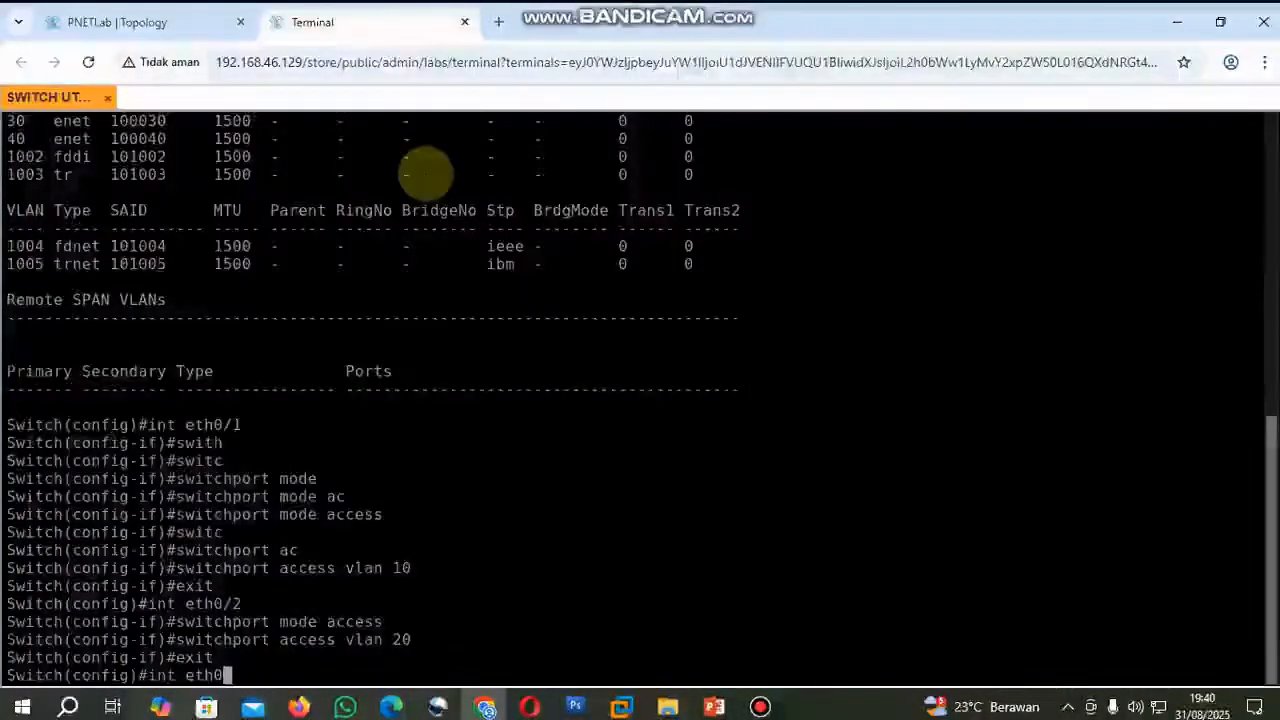
type("/3")
key("Return")
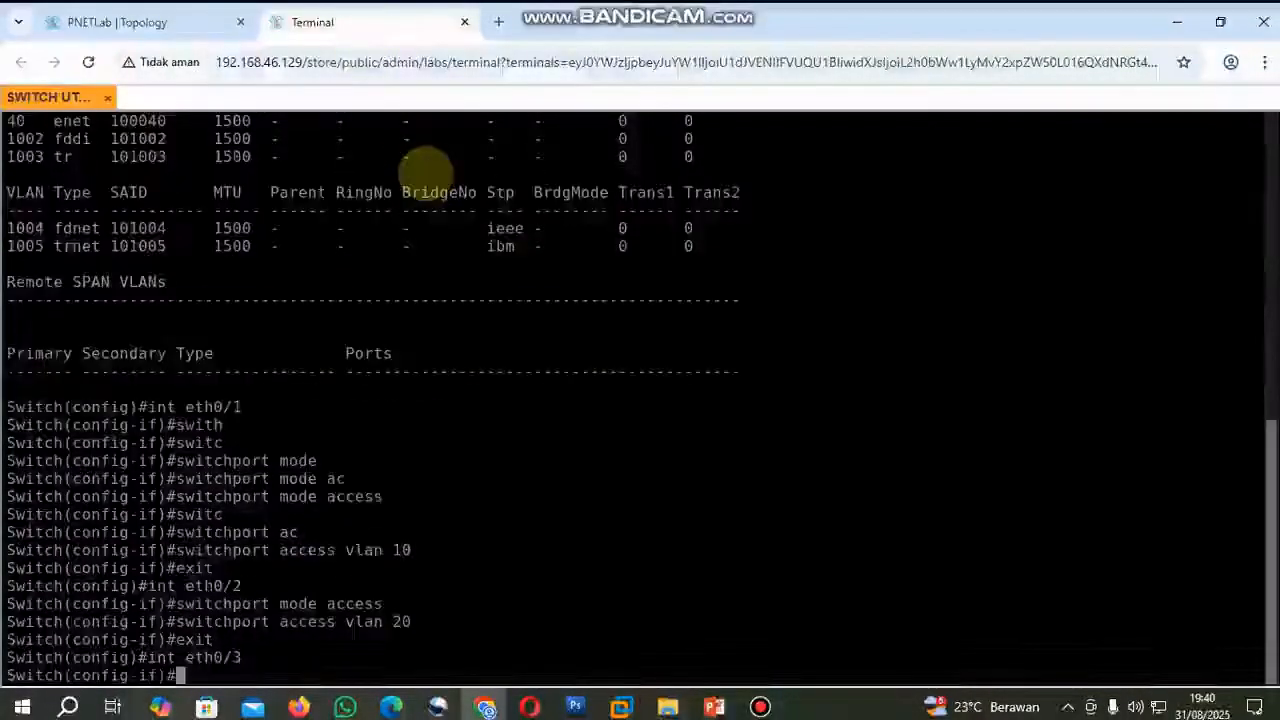
type("switchport mode access")
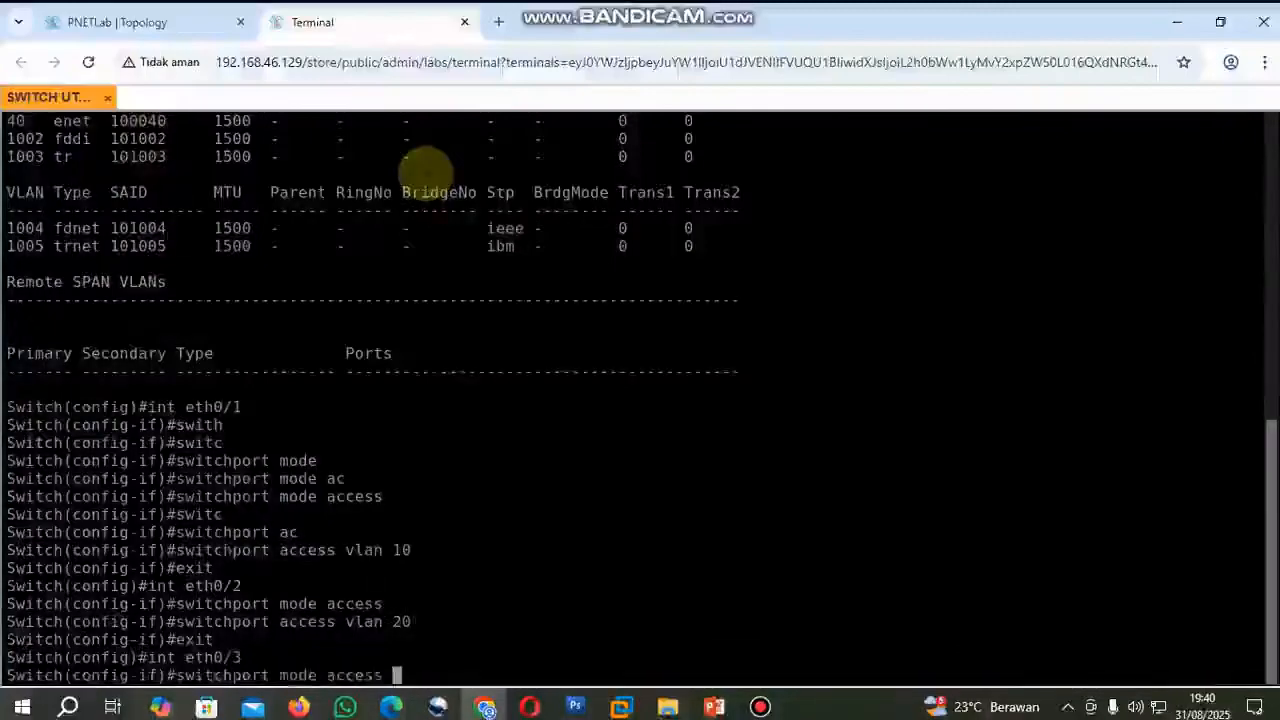
key("Return")
type("switchport access vlan 30")
key("Return")
type("exit")
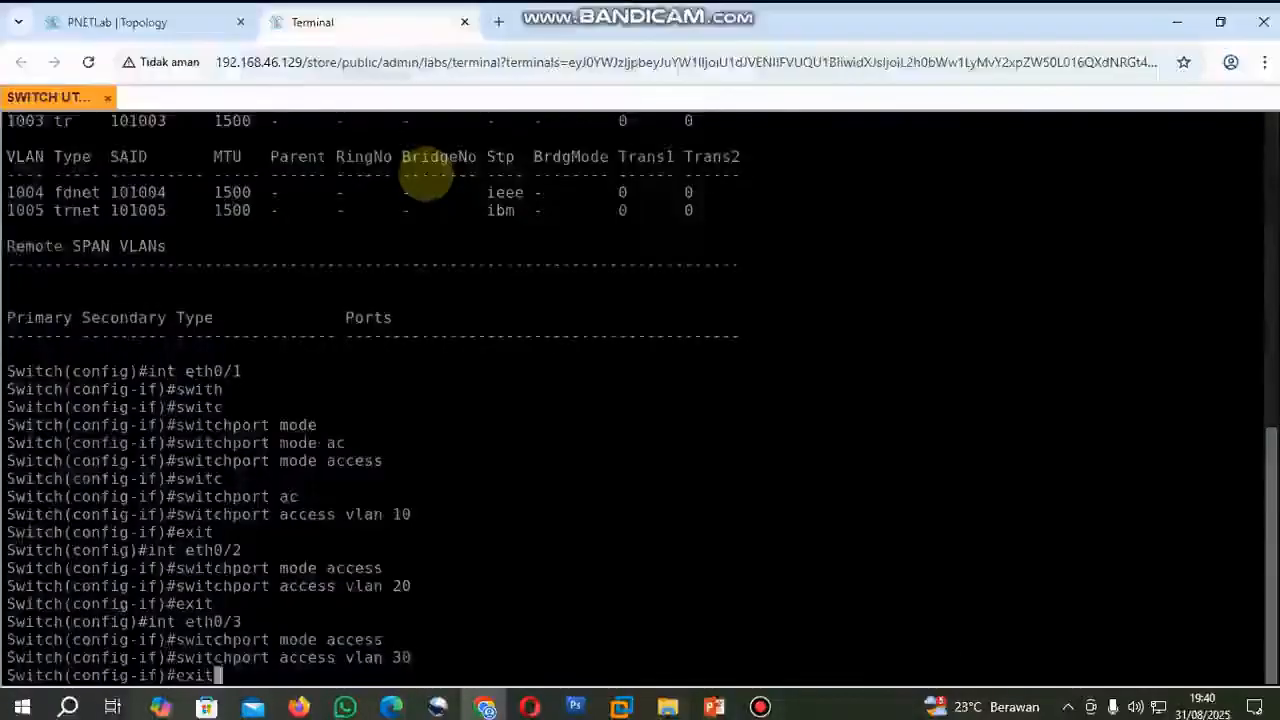
key("Return")
Configure interface eth1/0, the link to SW JAR D VLAN 40, as an access port in VLAN 40 and exit its configuration.
left_click(208, 24)
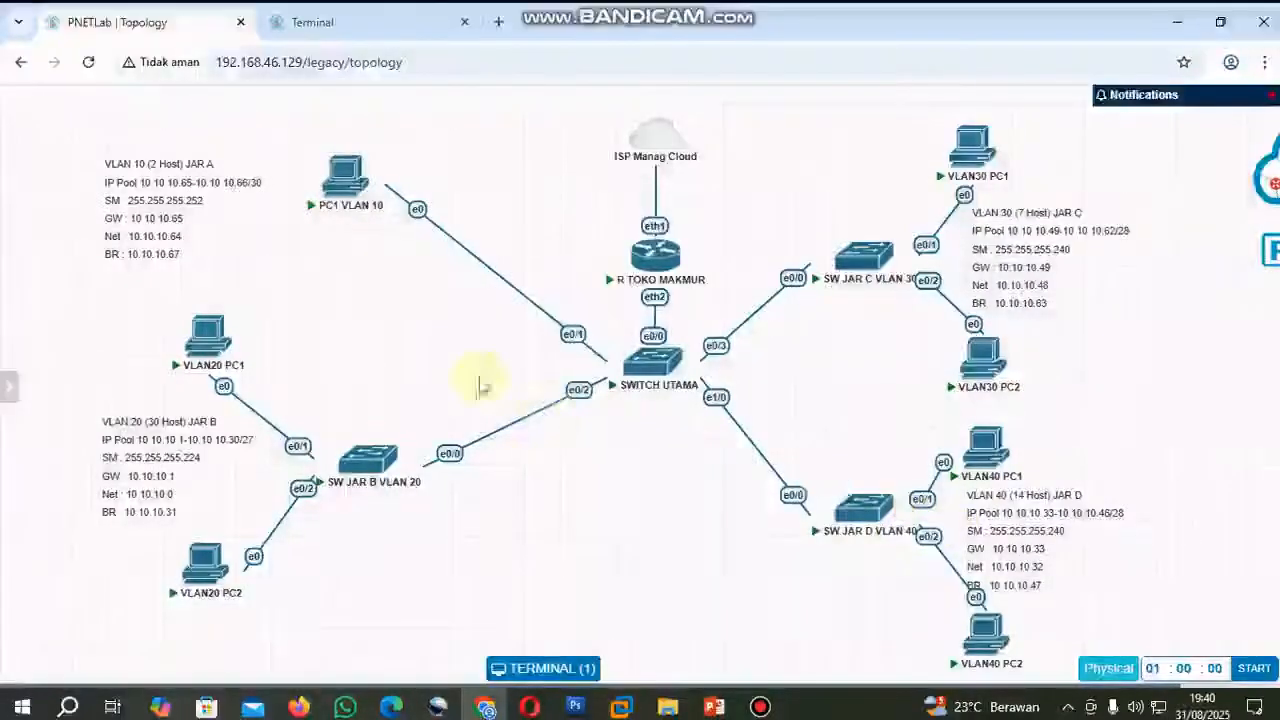
left_click(360, 22)
type("int eth1/0")
key("Return")
type("switchport mode access")
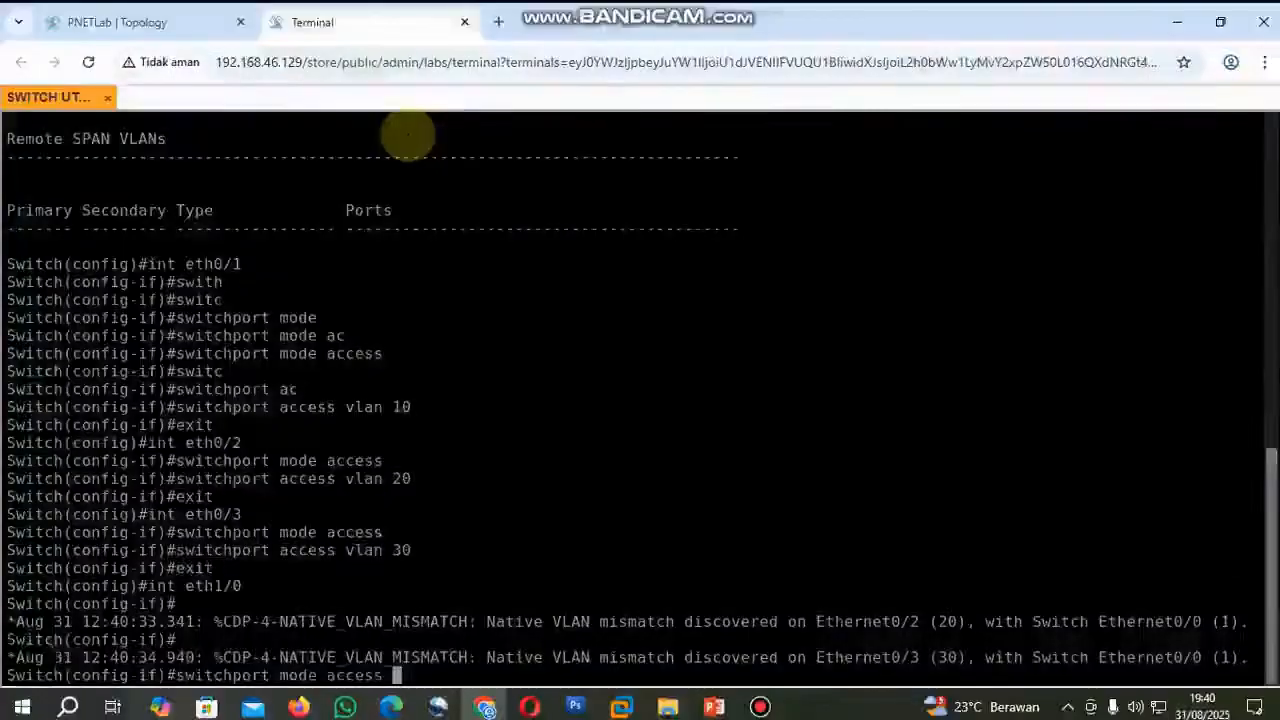
key("Return")
type("switchport access vlan 40")
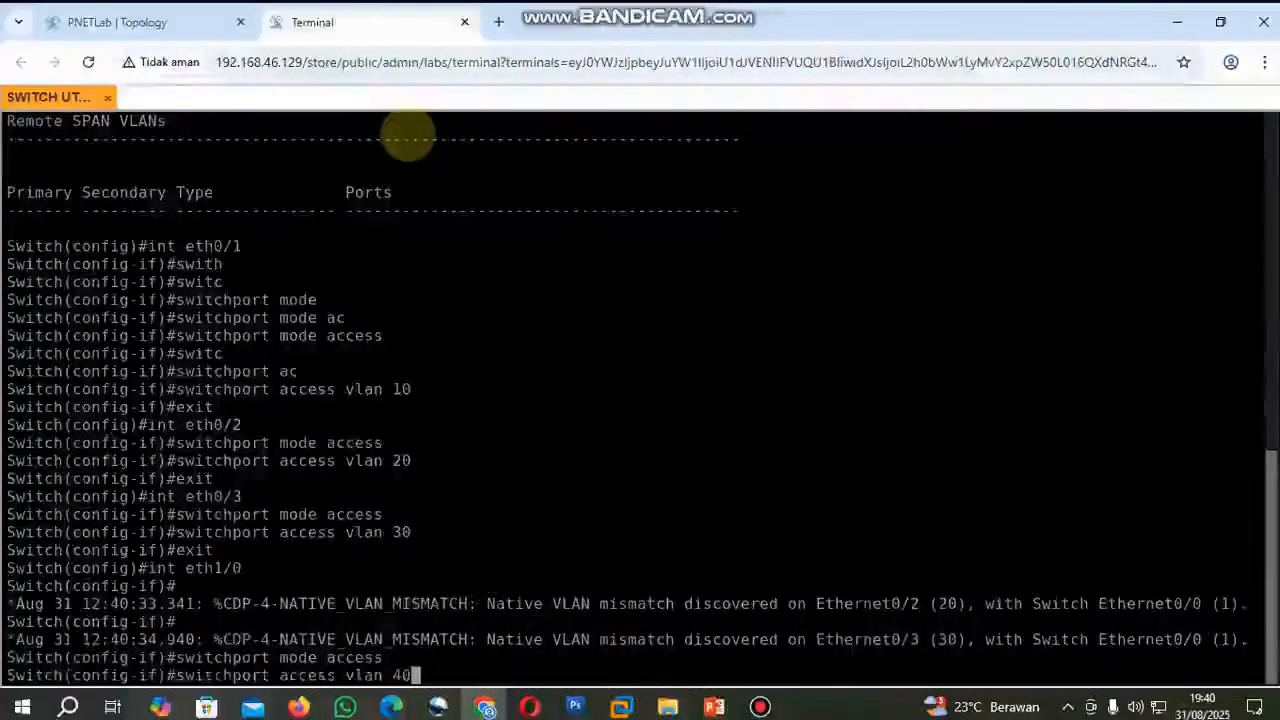
key("Return")
type("exit")
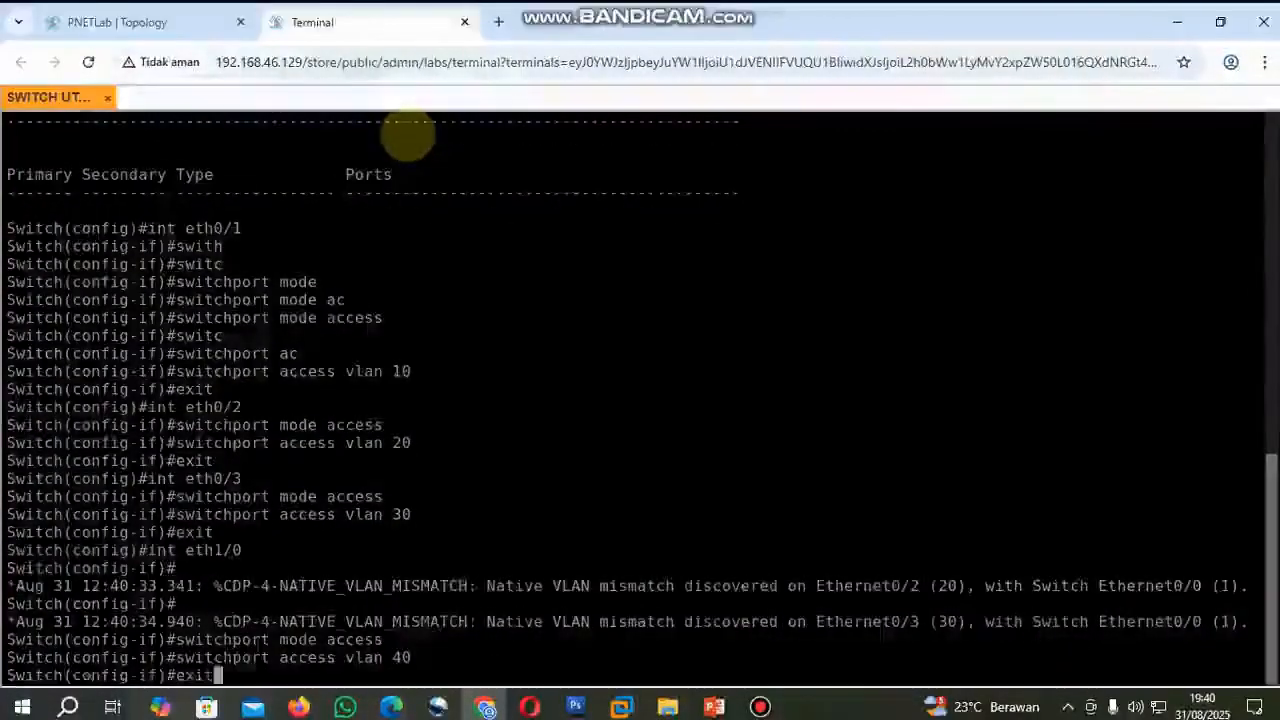
key("Return")
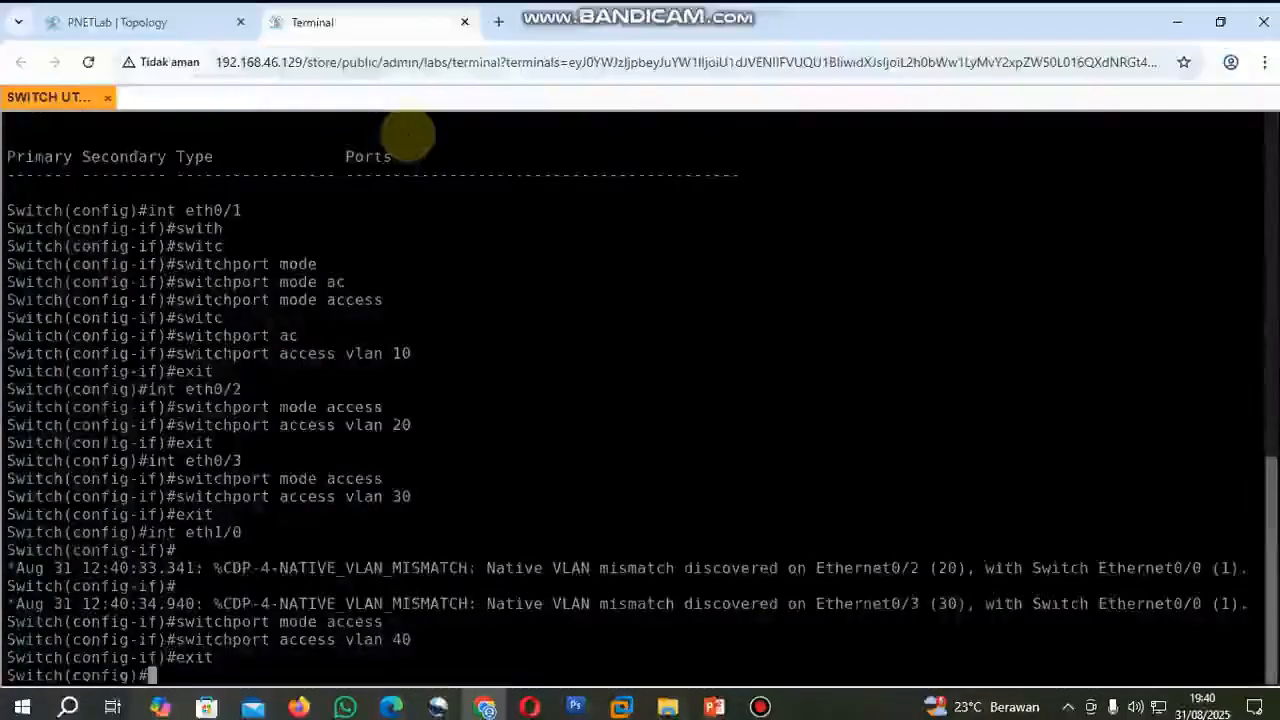
Display the full VLAN table with do sh vlan and check which port belongs to each of VLANs 10 to 40.
type("do sh vlan")
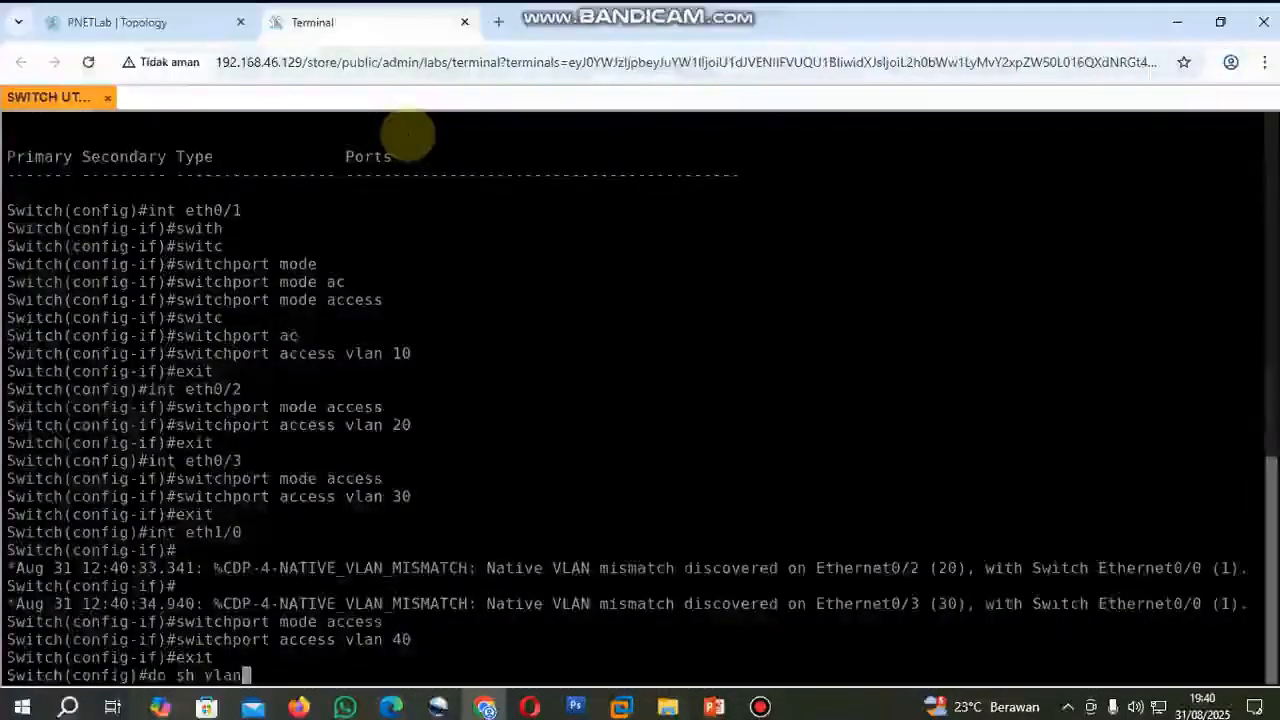
key("Return")
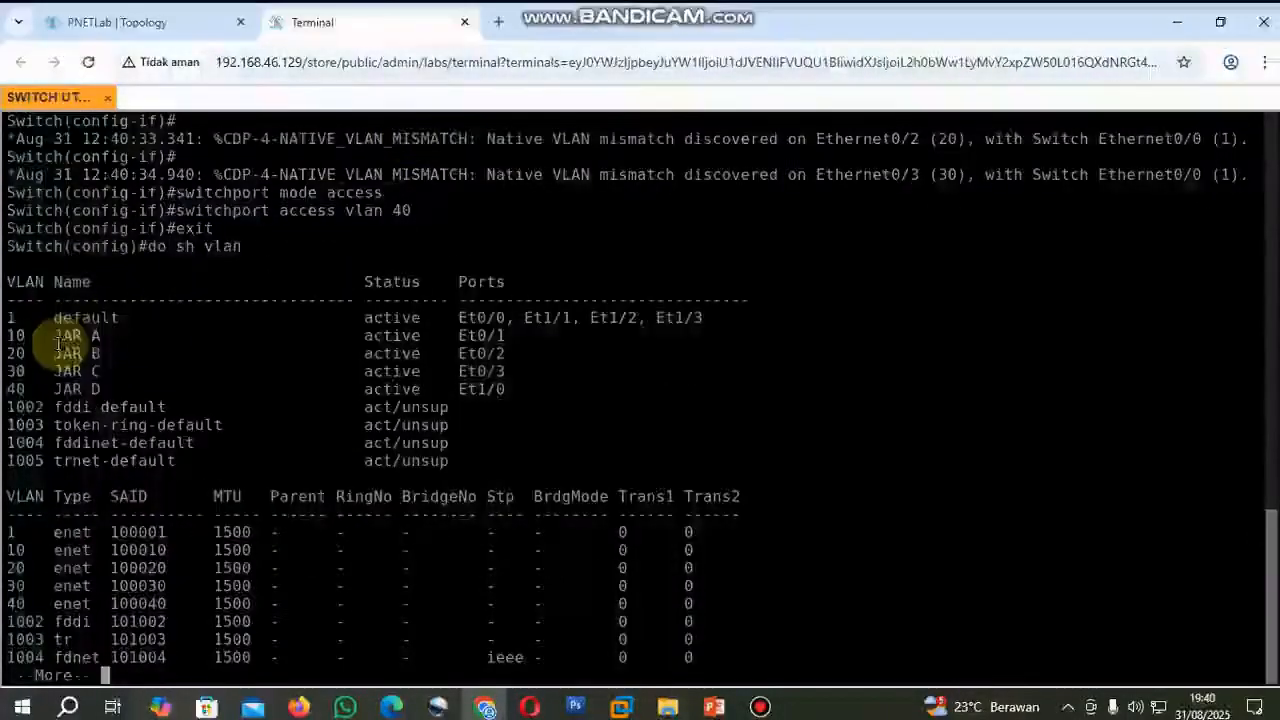
left_click_drag(16, 334, 490, 342)
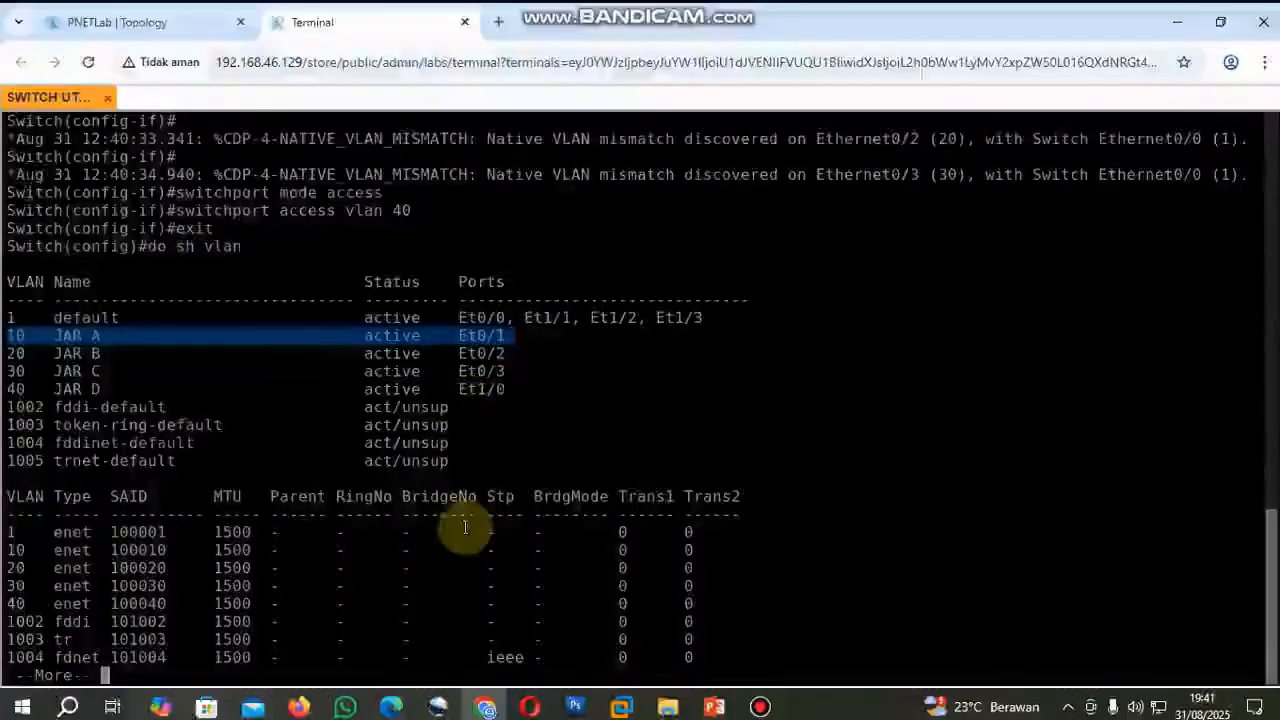
key("space")
Enter interface configuration for eth0/0, checking in the topology that it is the port towards R TOKO MAKMUR.
left_click(187, 30)
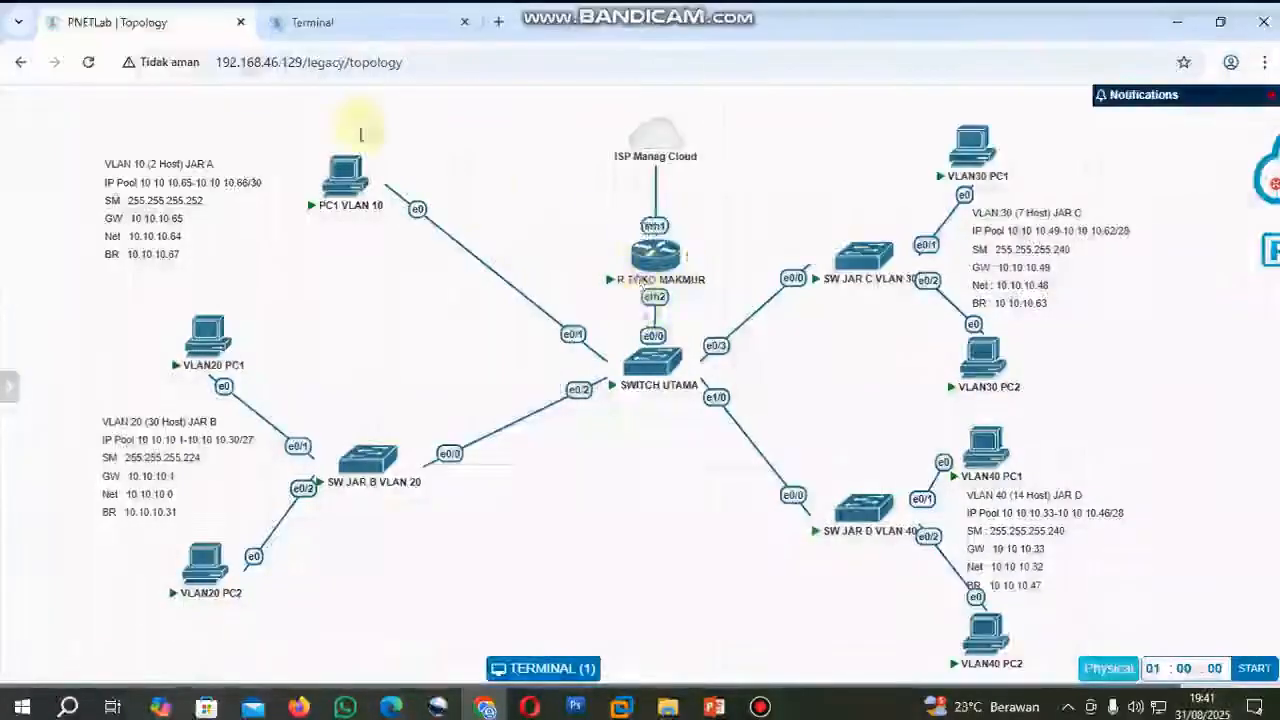
left_click(336, 33)
type("int")
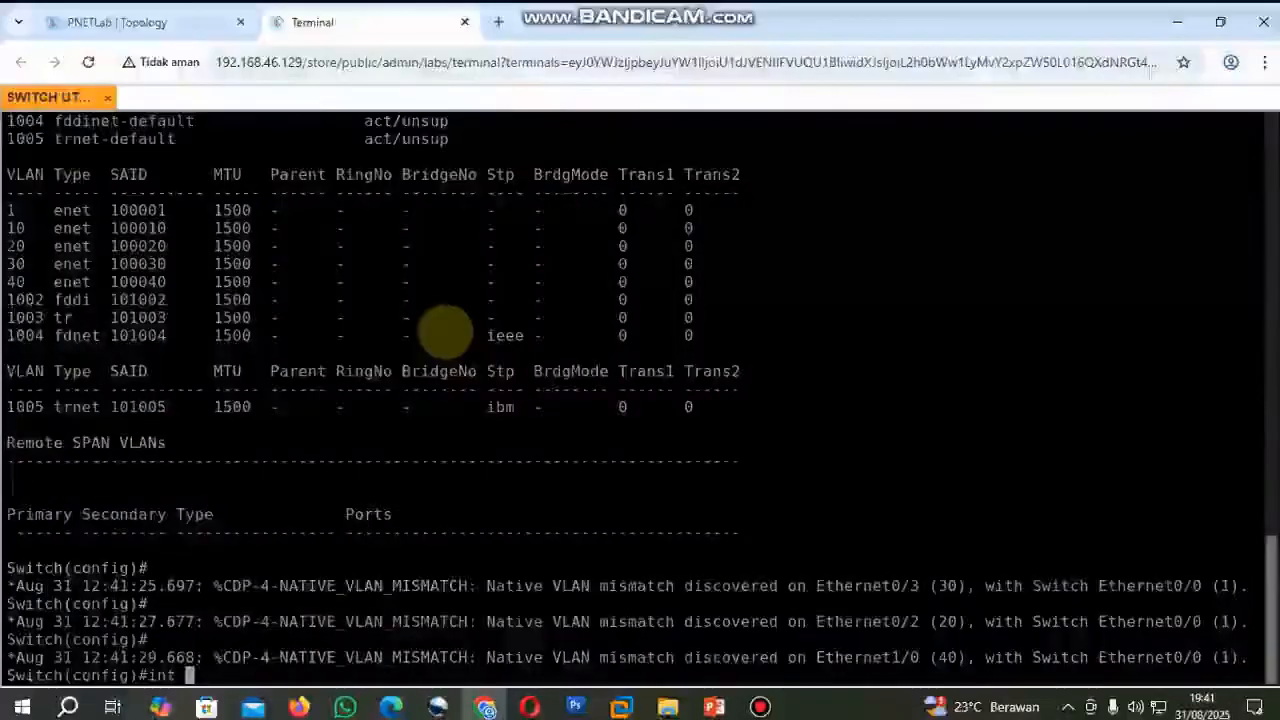
type(" eth0/0")
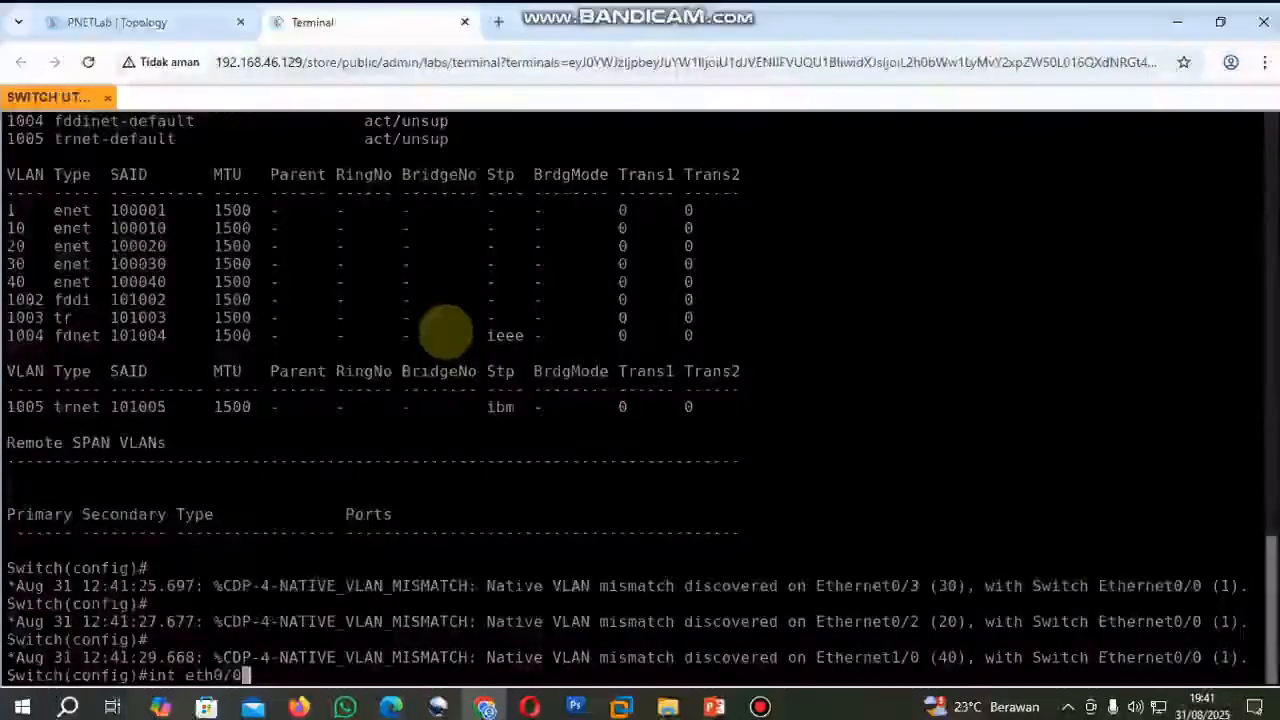
left_click(117, 22)
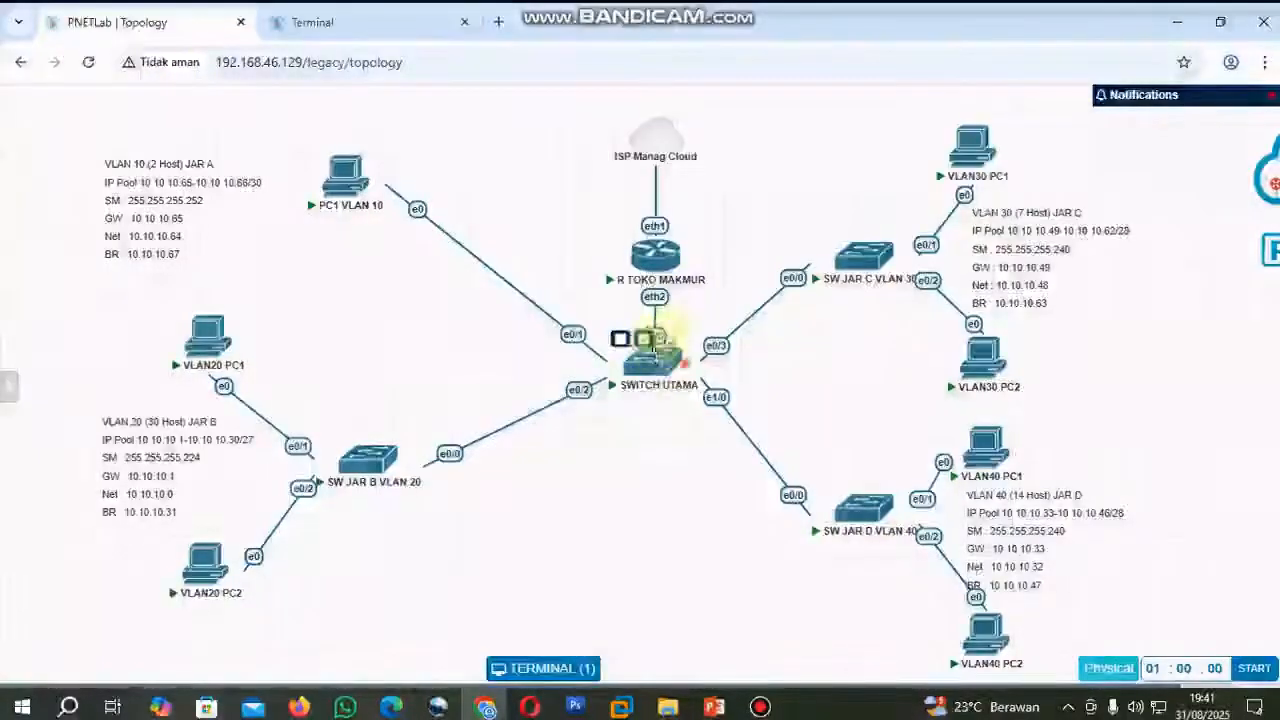
left_click(365, 25)
type("0/0")
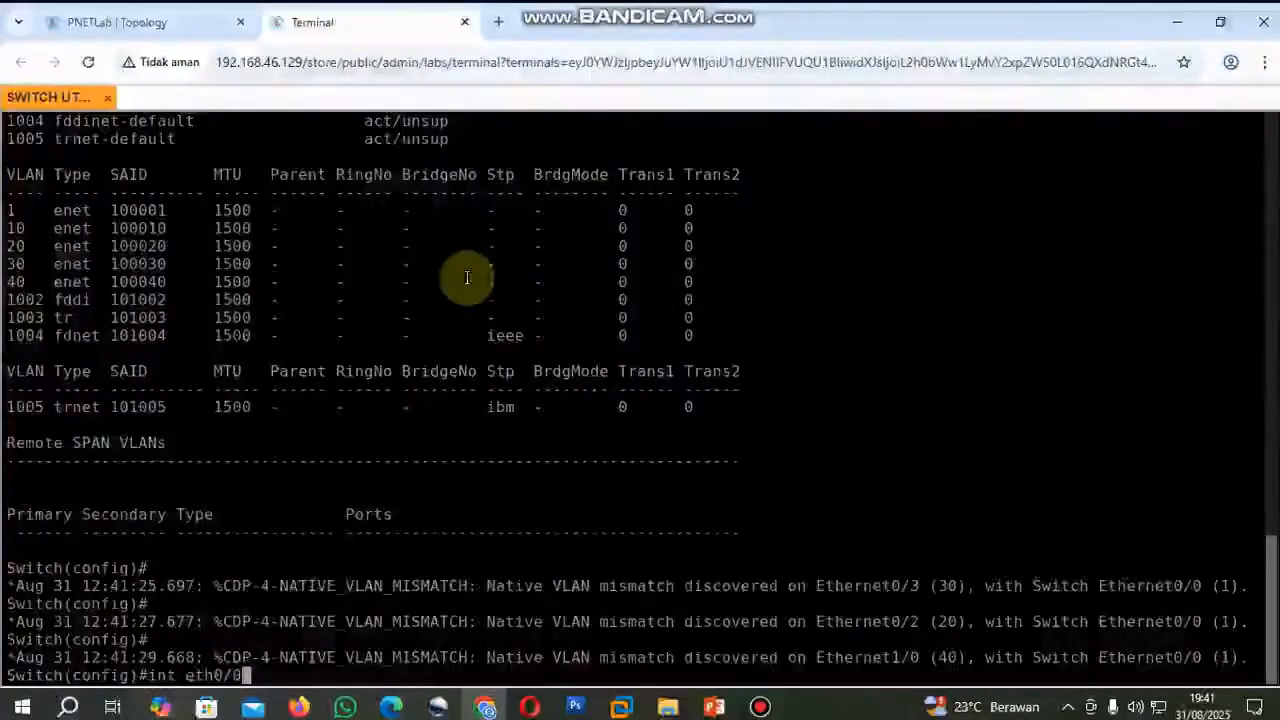
key("Return")
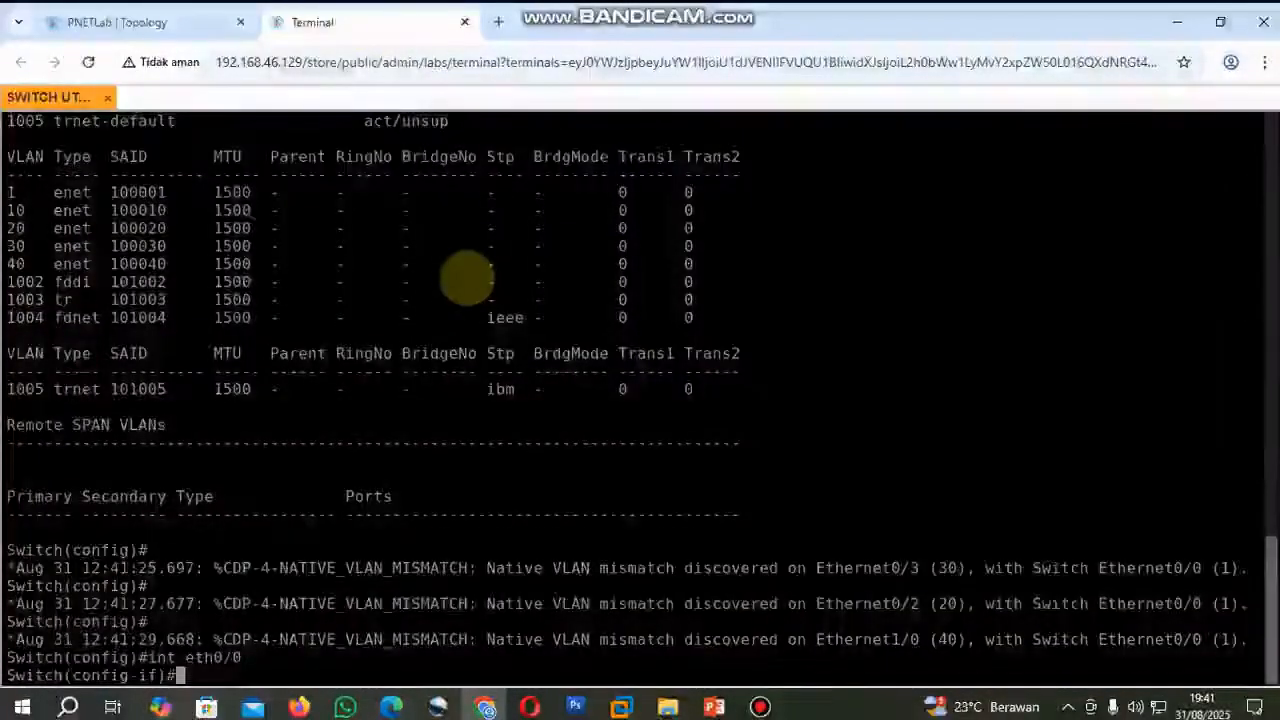
Set interface eth0/0 to dot1q trunk encapsulation and trunk mode, and exit interface configuration.
type("s")
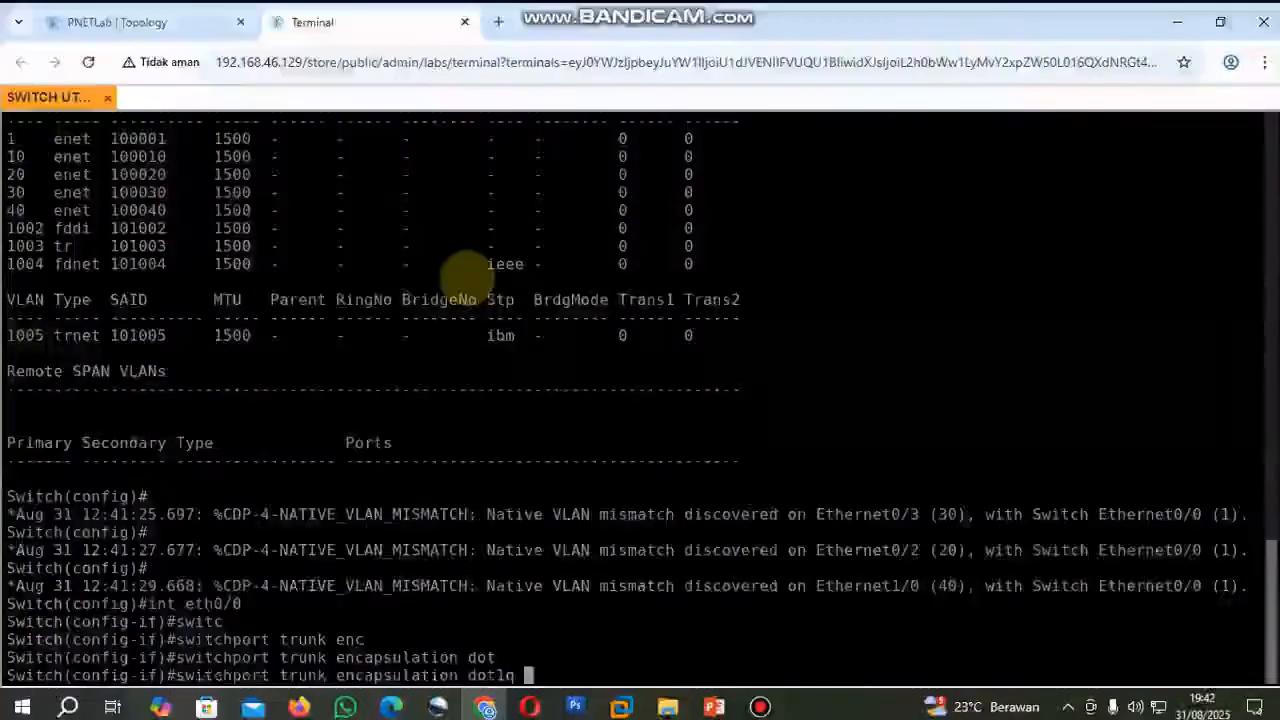
key("Return")
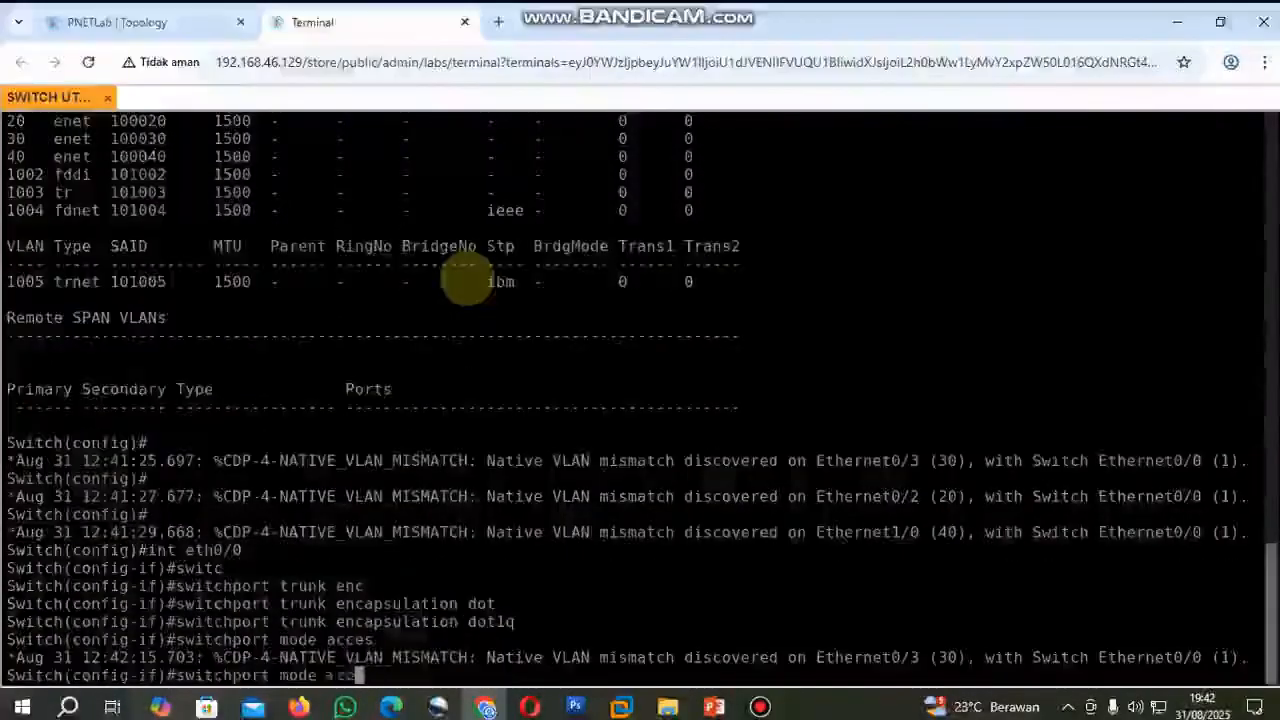
key("Return")
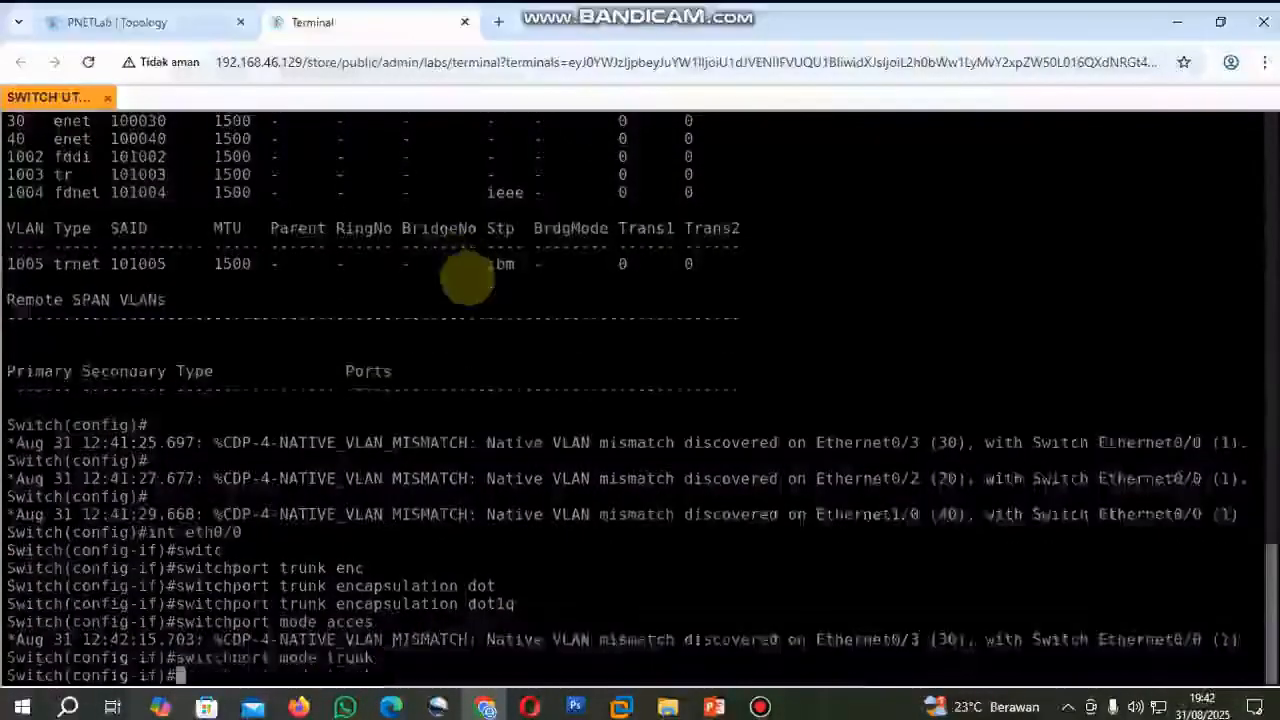
type("exi")
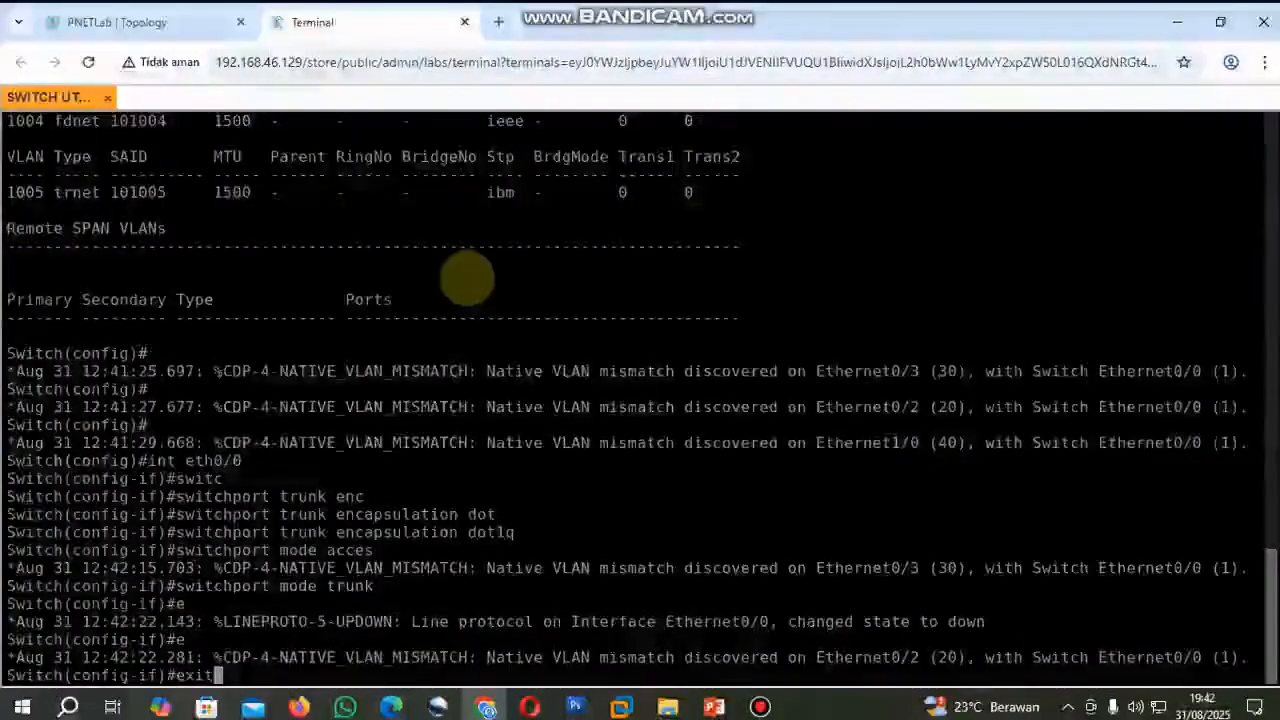
type("t")
key("Return")
Display the trunk interfaces with do sh int trunk and check the Et0/0 entry against SWITCH UTAMA's router link in the topology.
type("sh")
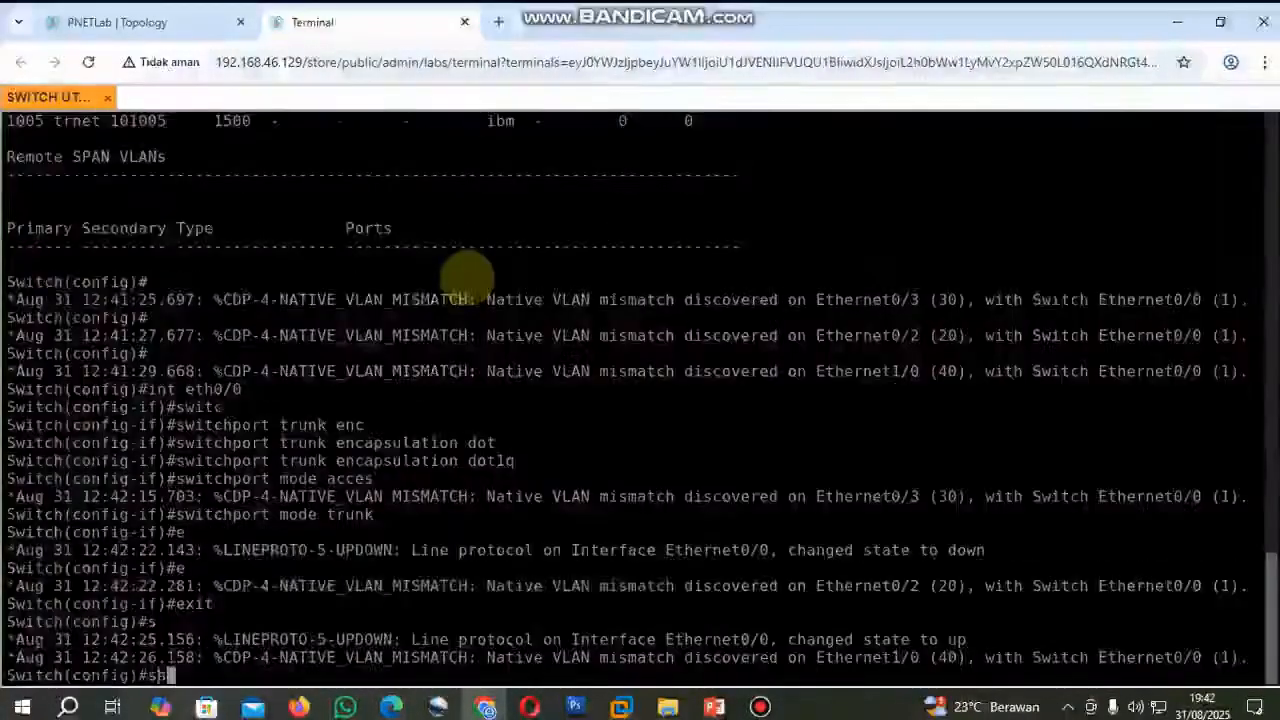
key("BackSpace")
key("BackSpace")
type("do sh ")
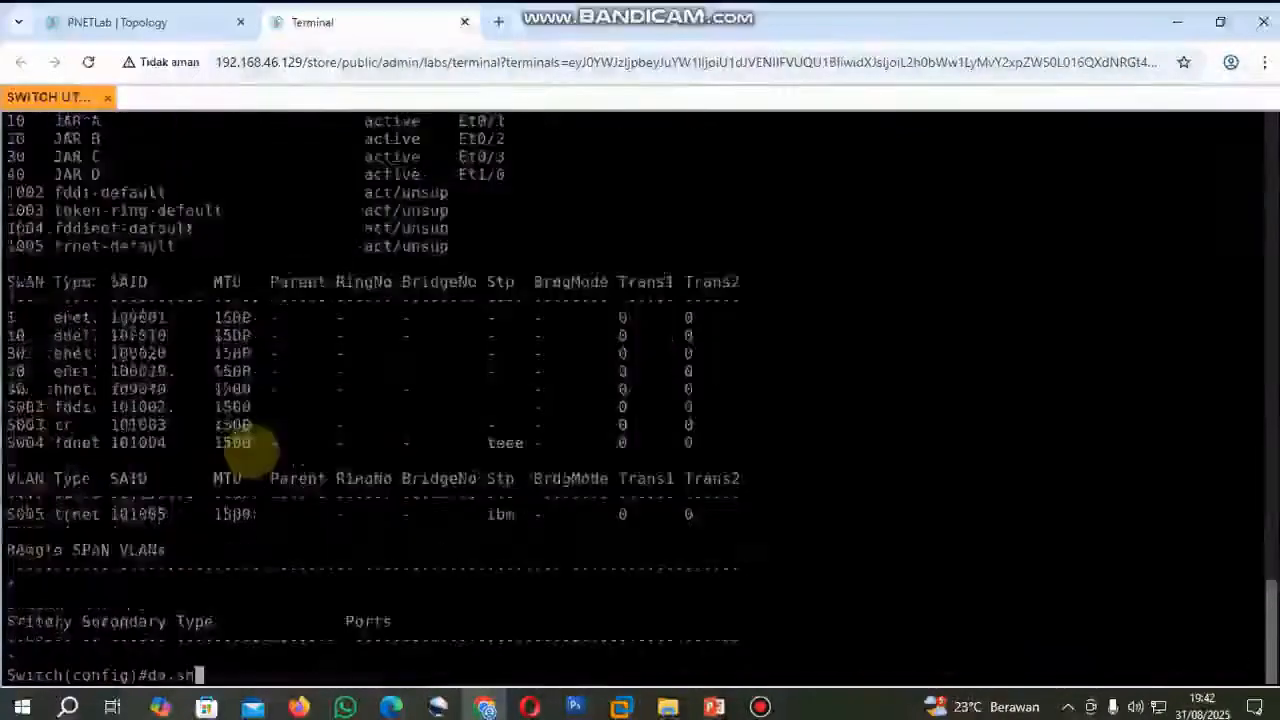
type("un")
key("BackSpace")
key("BackSpace")
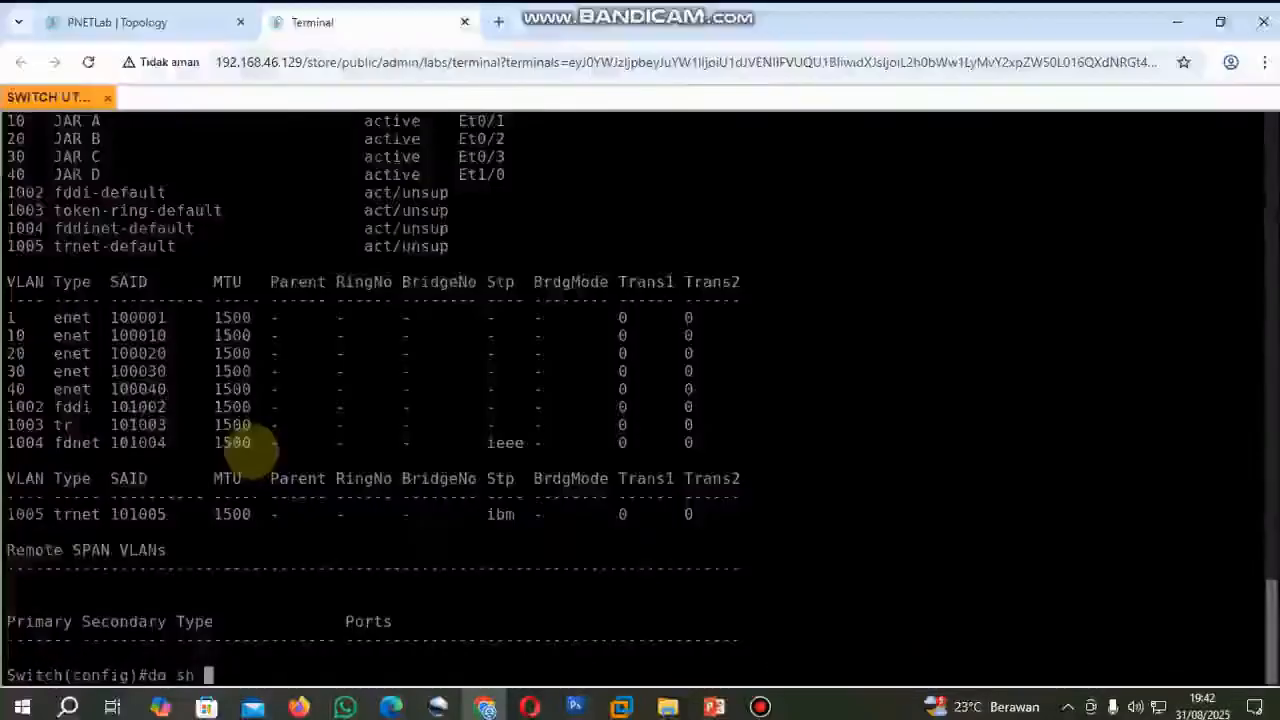
type("int tr")
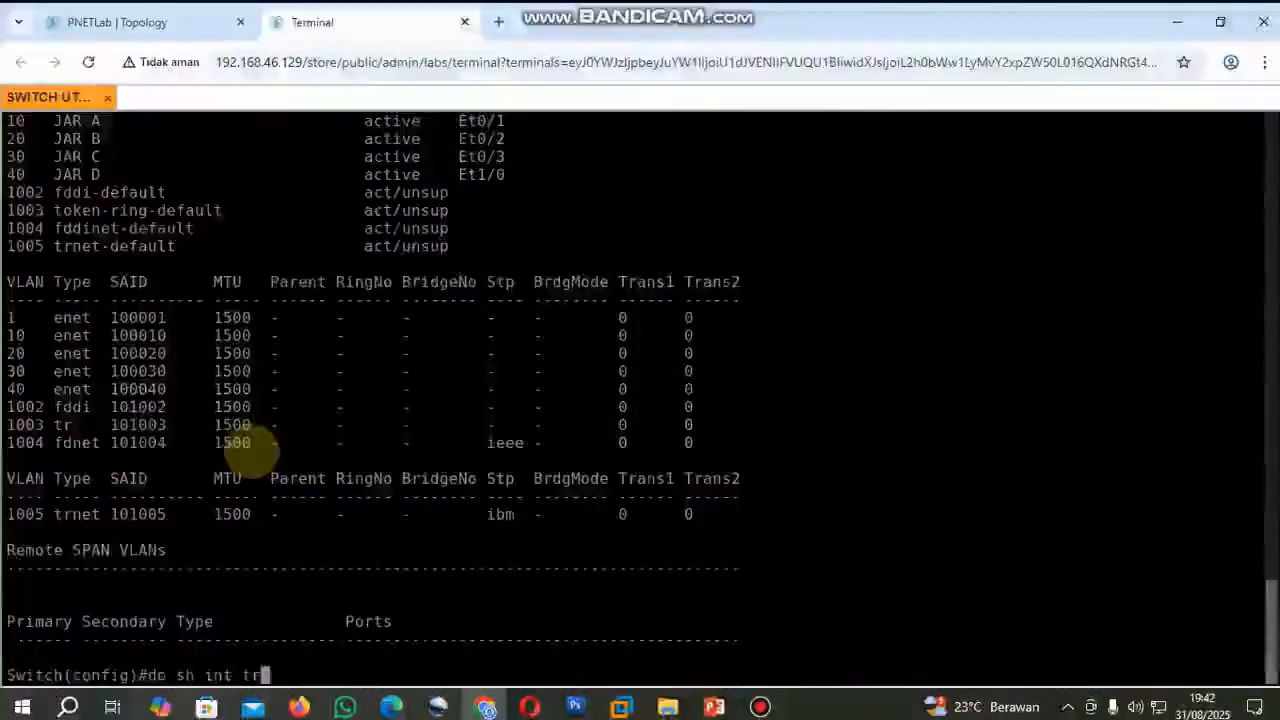
type("unk")
key("Return")
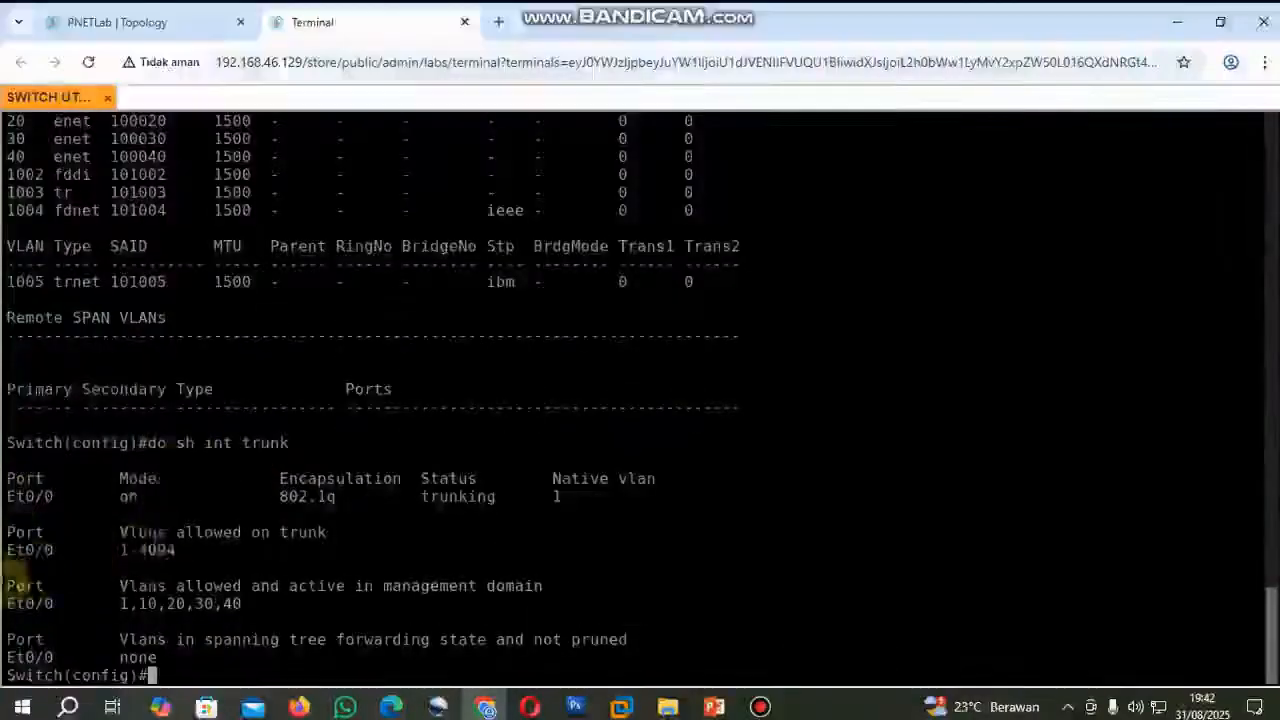
left_click_drag(43, 488, 586, 504)
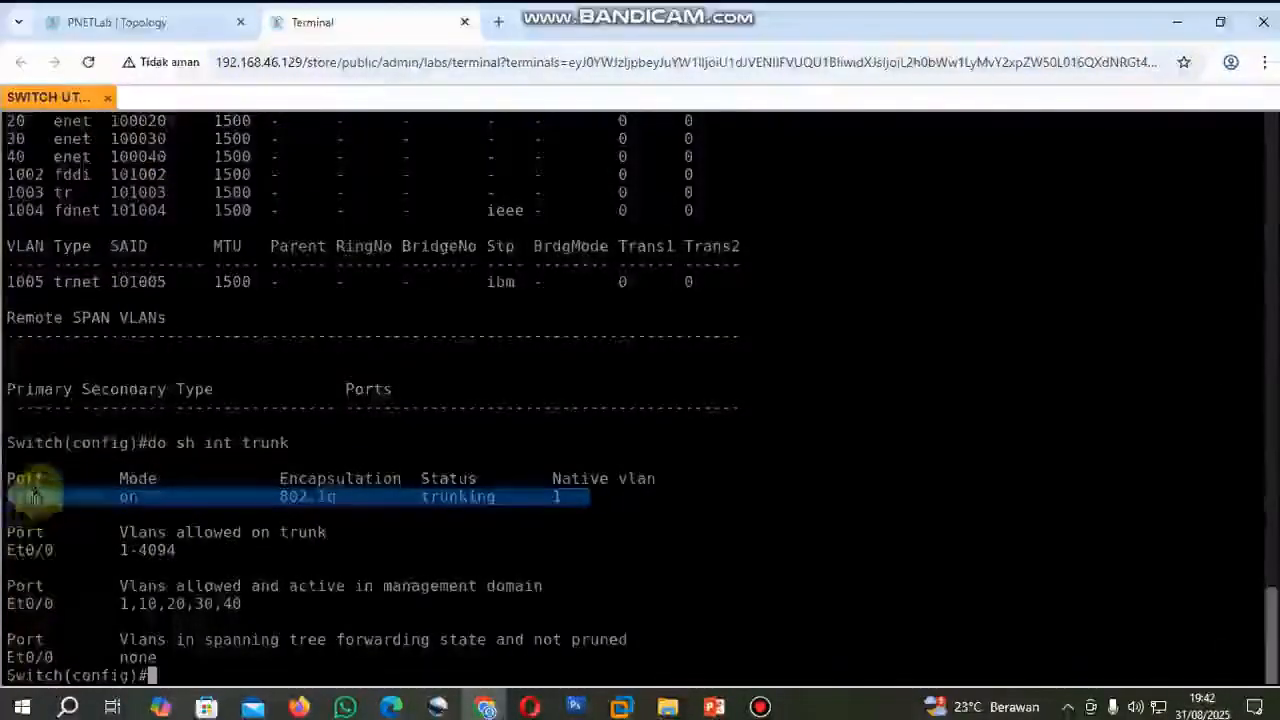
left_click(150, 22)
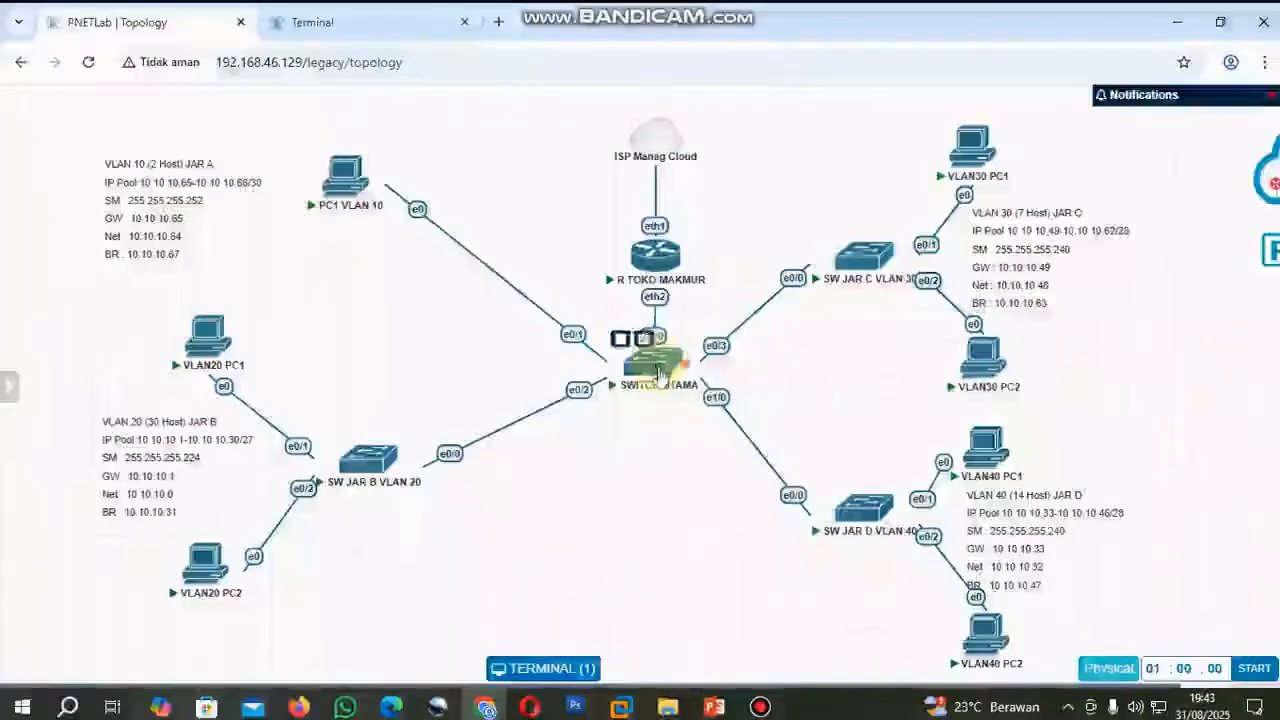
left_click(313, 22)
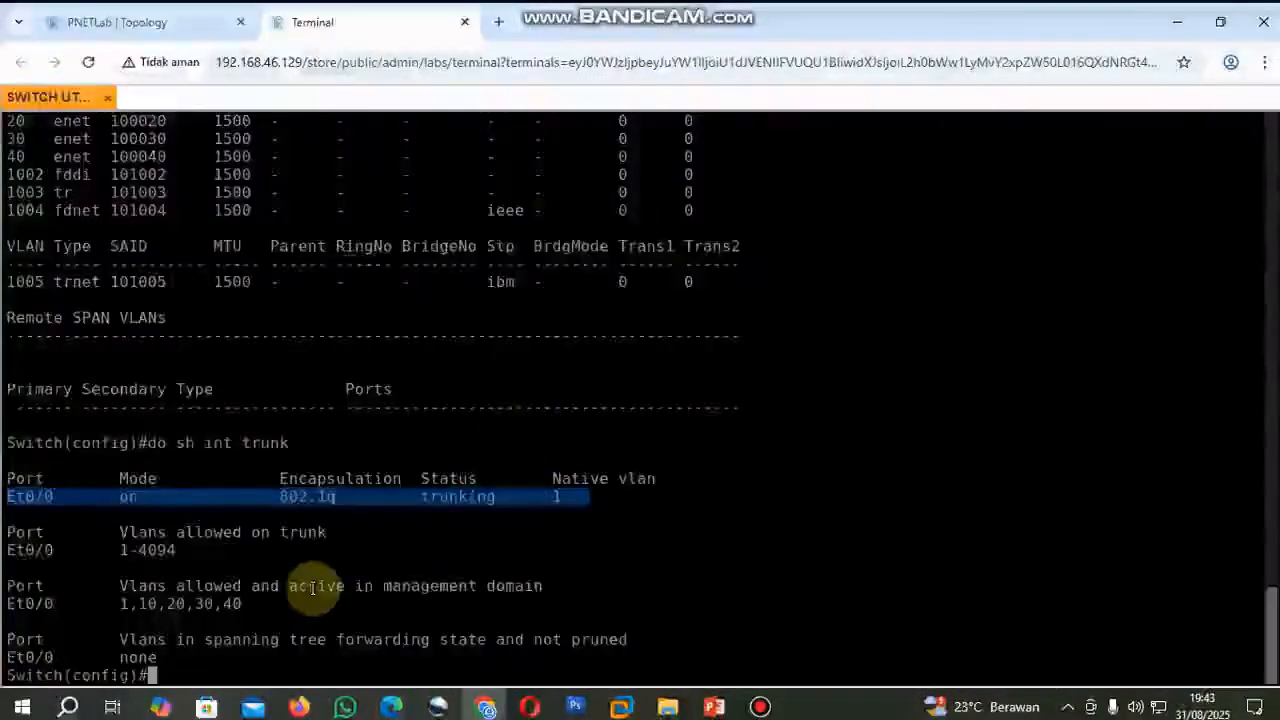
Exit global configuration mode on the switch and save its configuration with the write command.
type("exit")
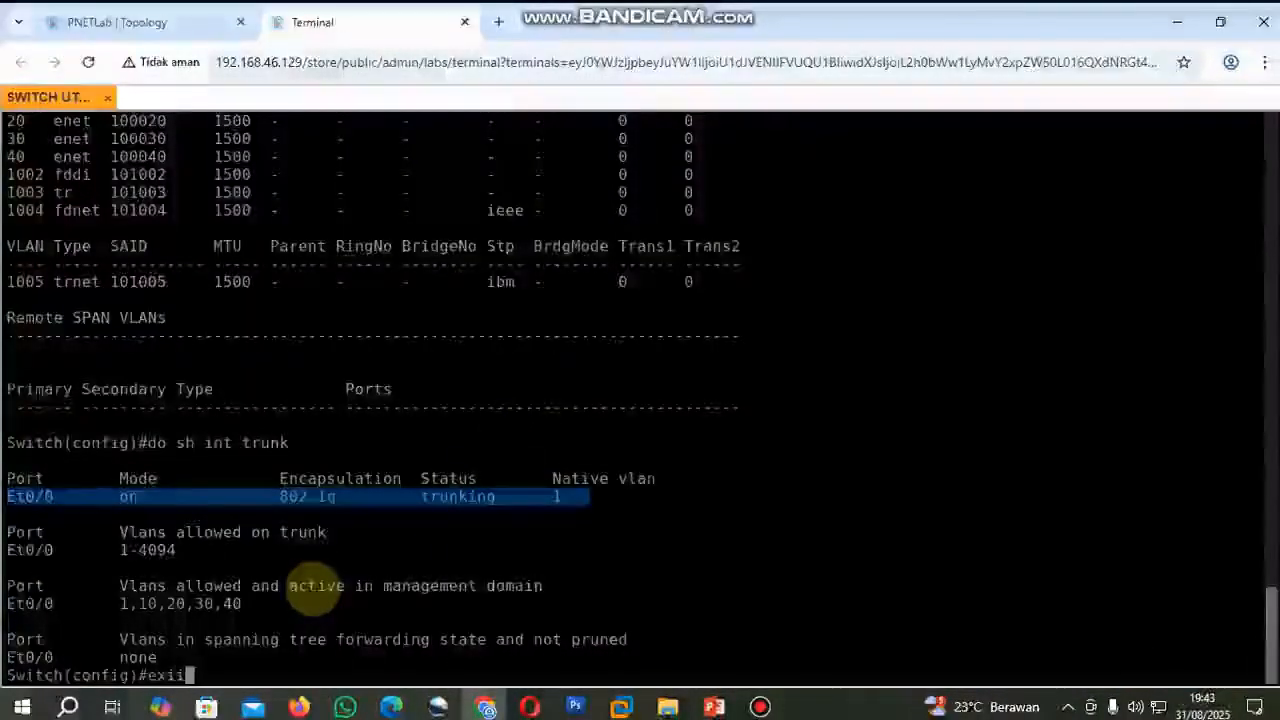
key("Return")
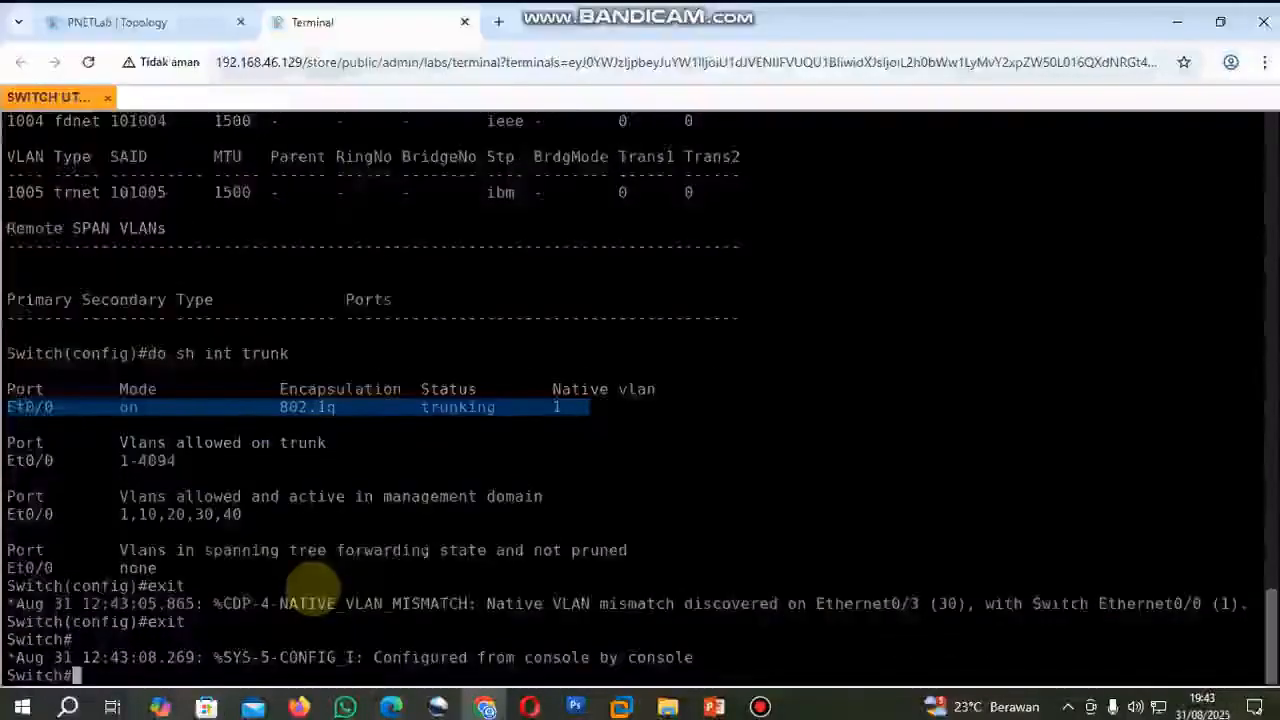
type("s")
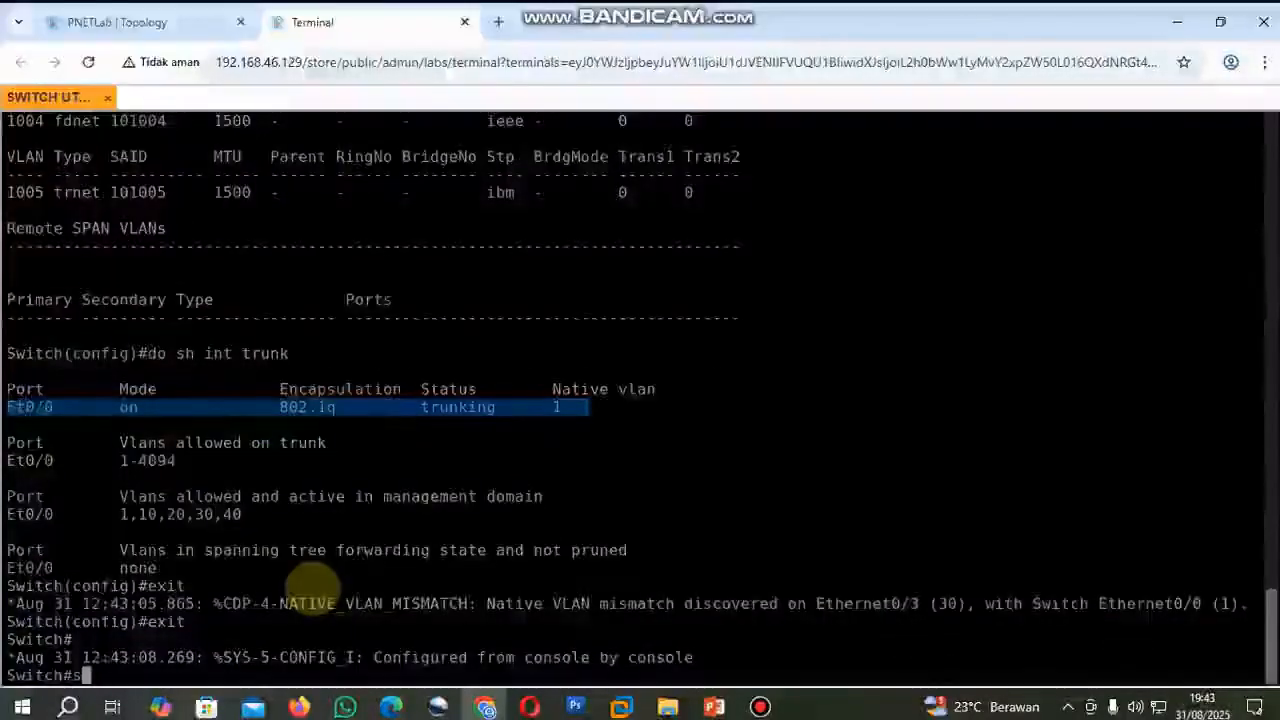
key("BackSpace")
type("write")
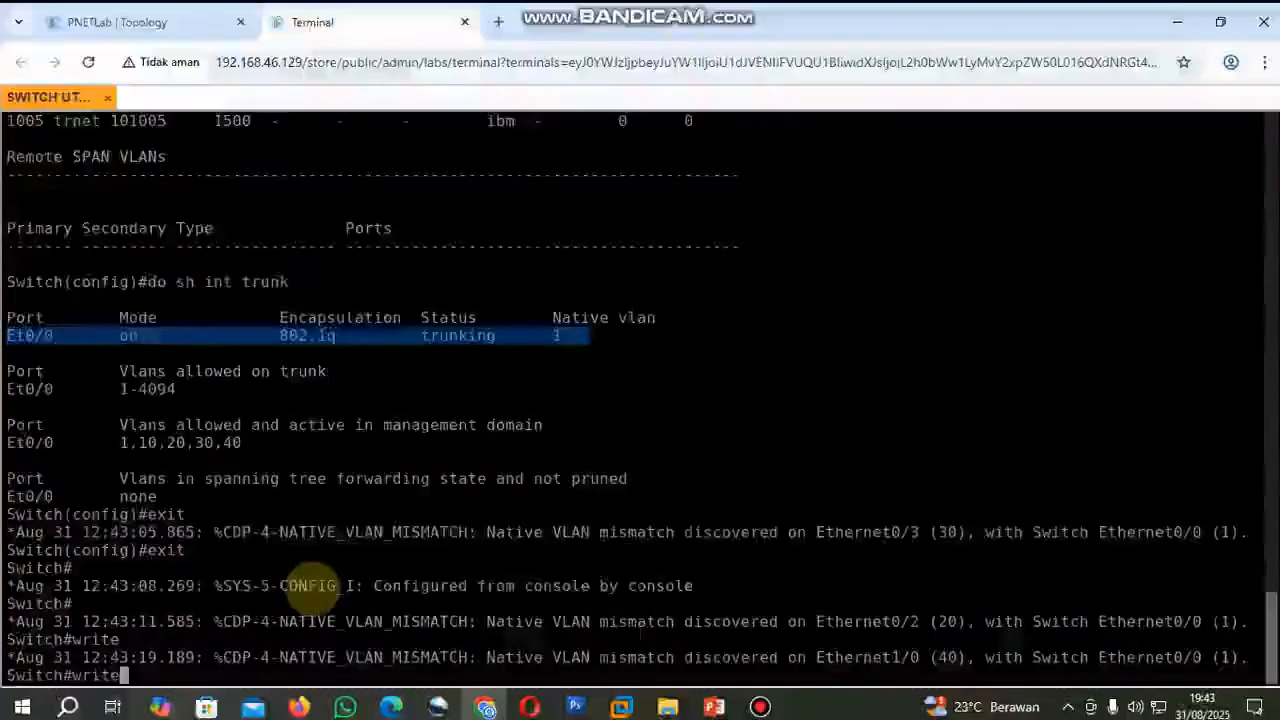
key("Return")
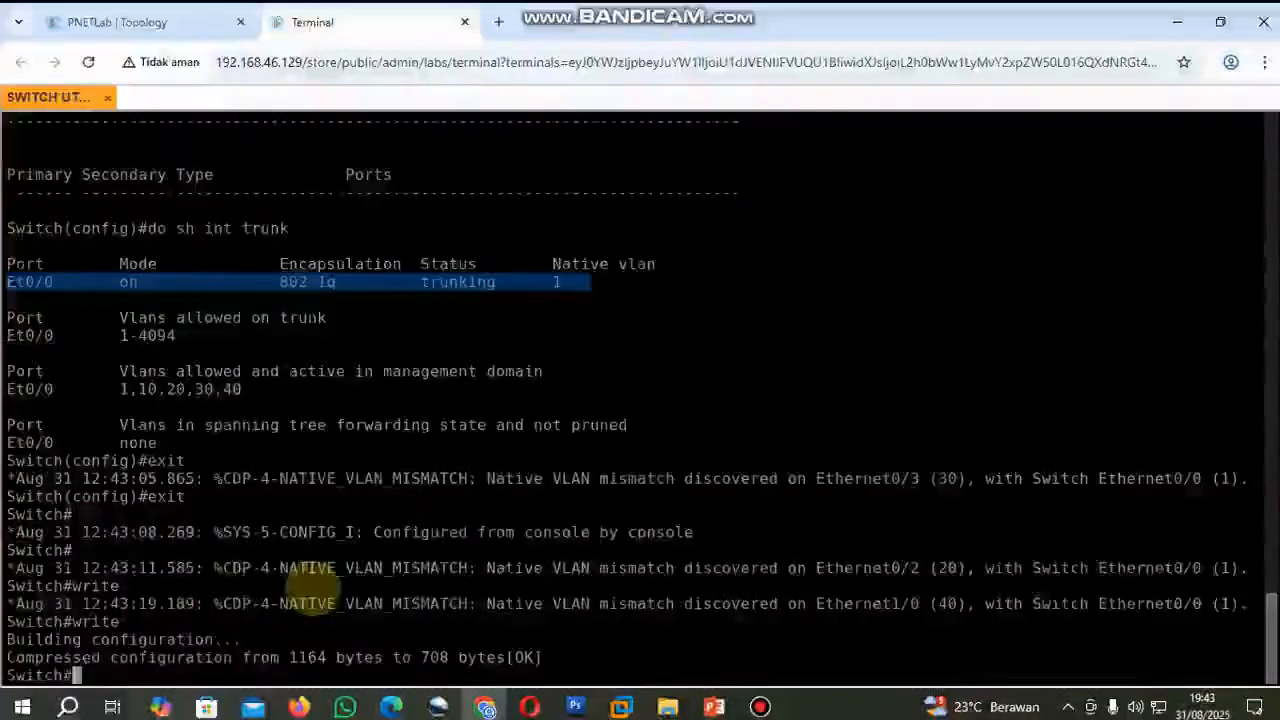
Switch to WinBox, connect to the neighbour with identity MikroTik as admin, and maximize the router's session window.
left_click(166, 20)
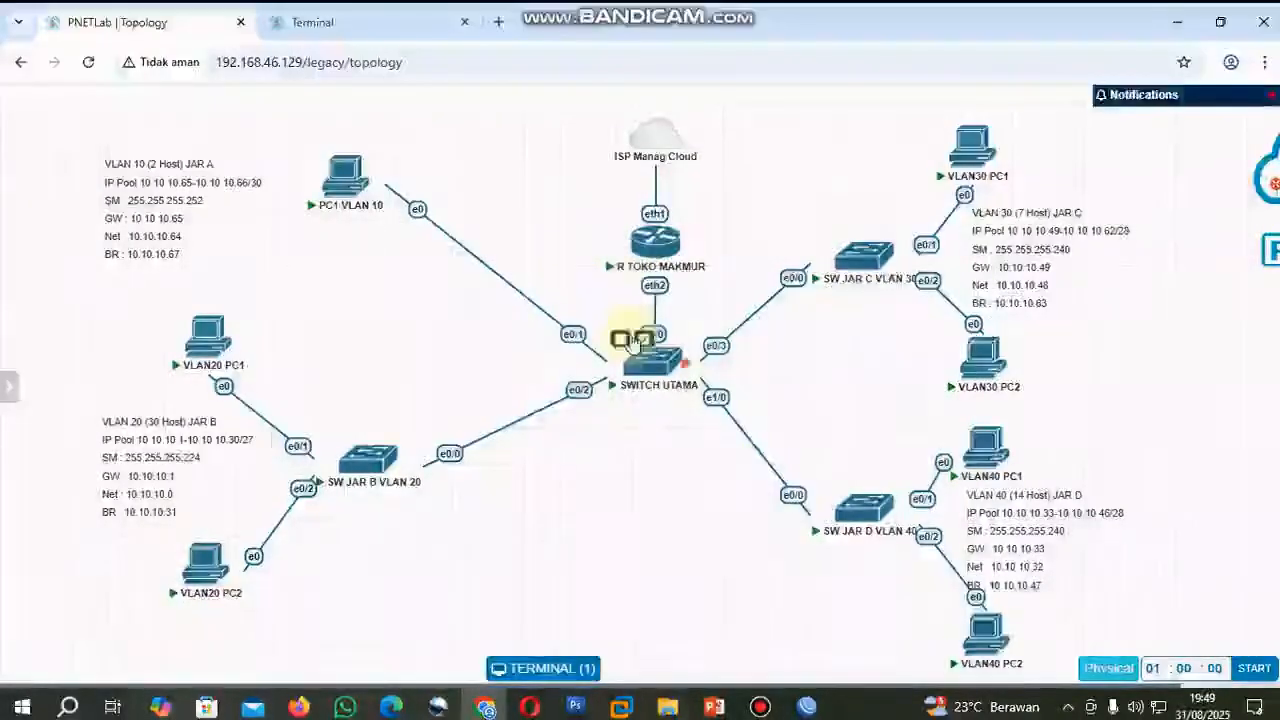
left_click(807, 708)
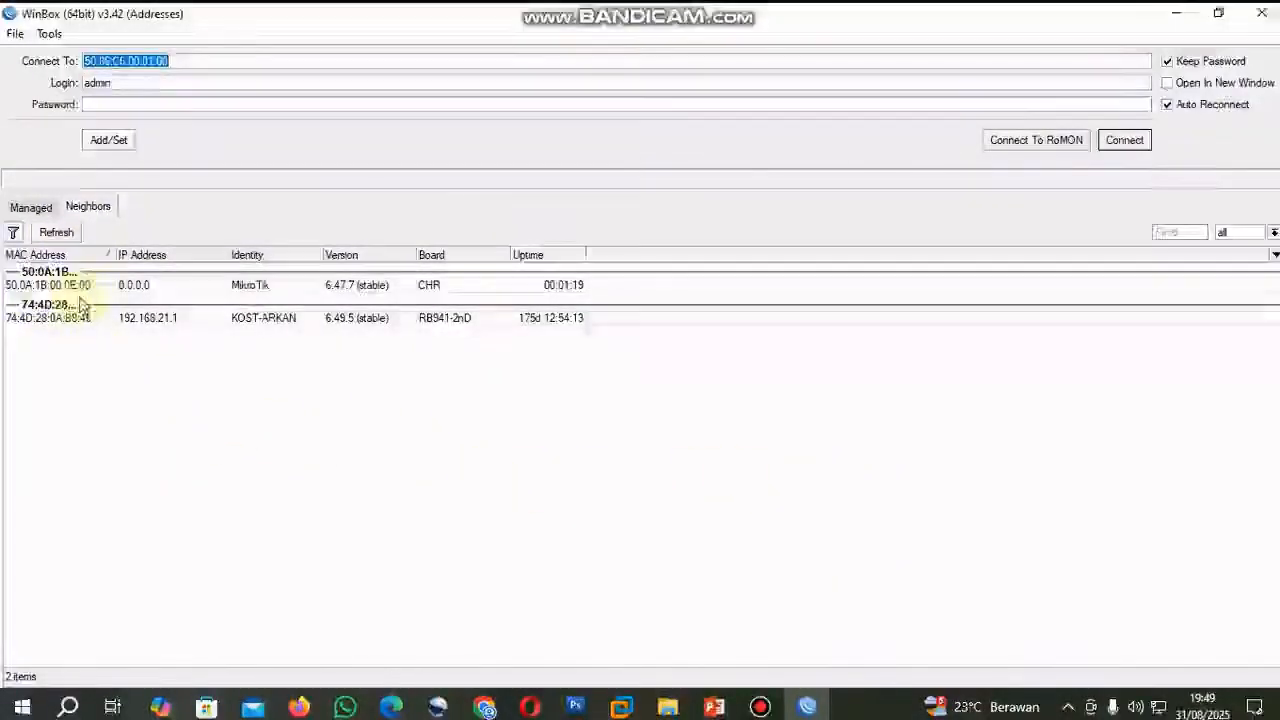
left_click(30, 290)
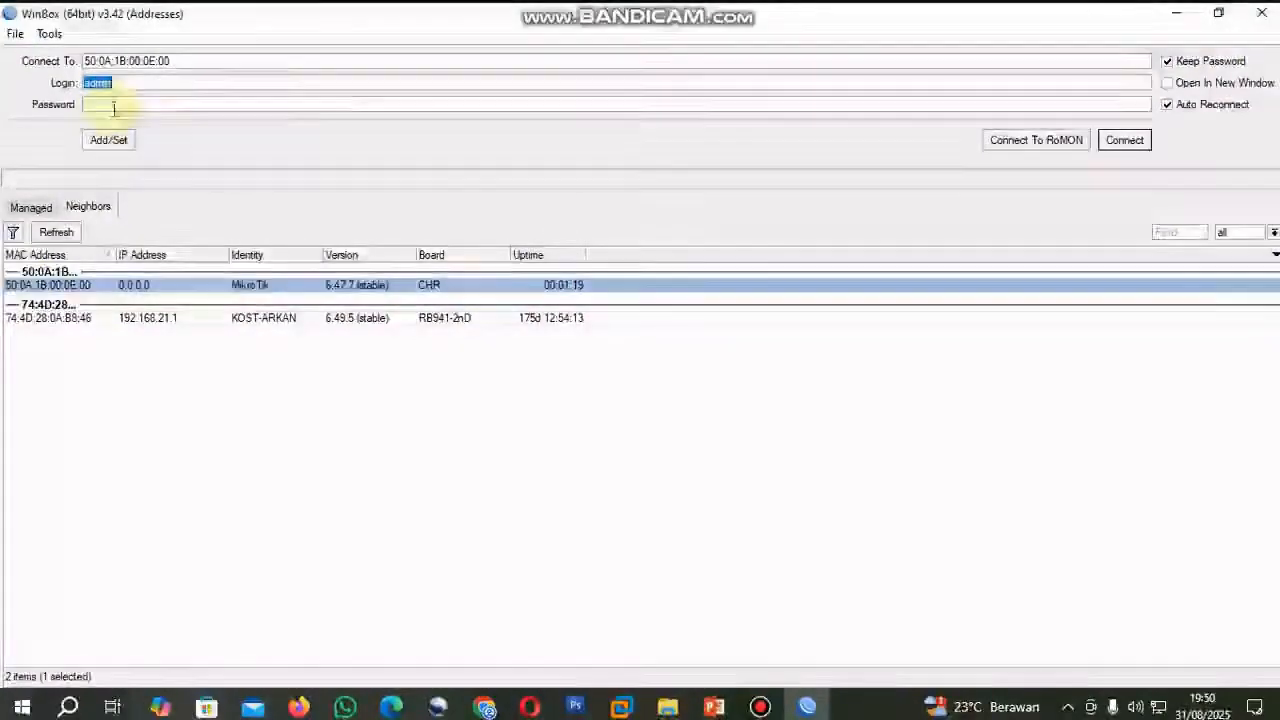
left_click(1126, 140)
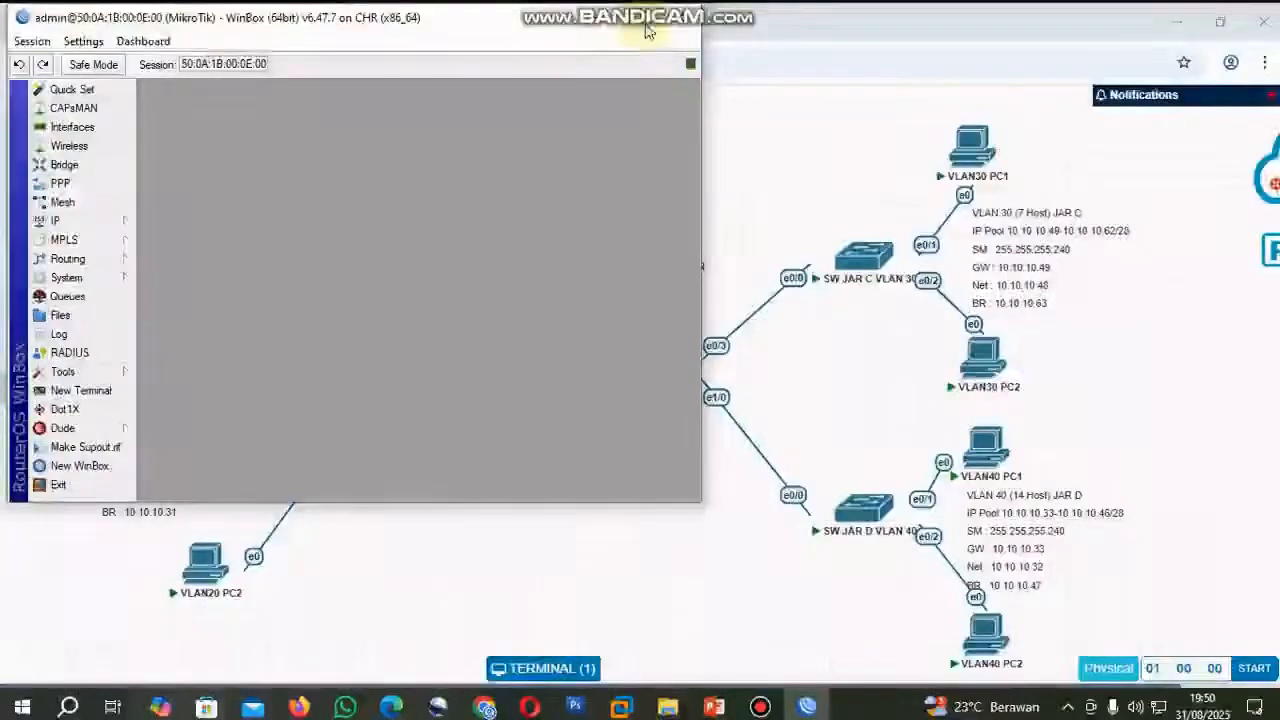
double_click(645, 30)
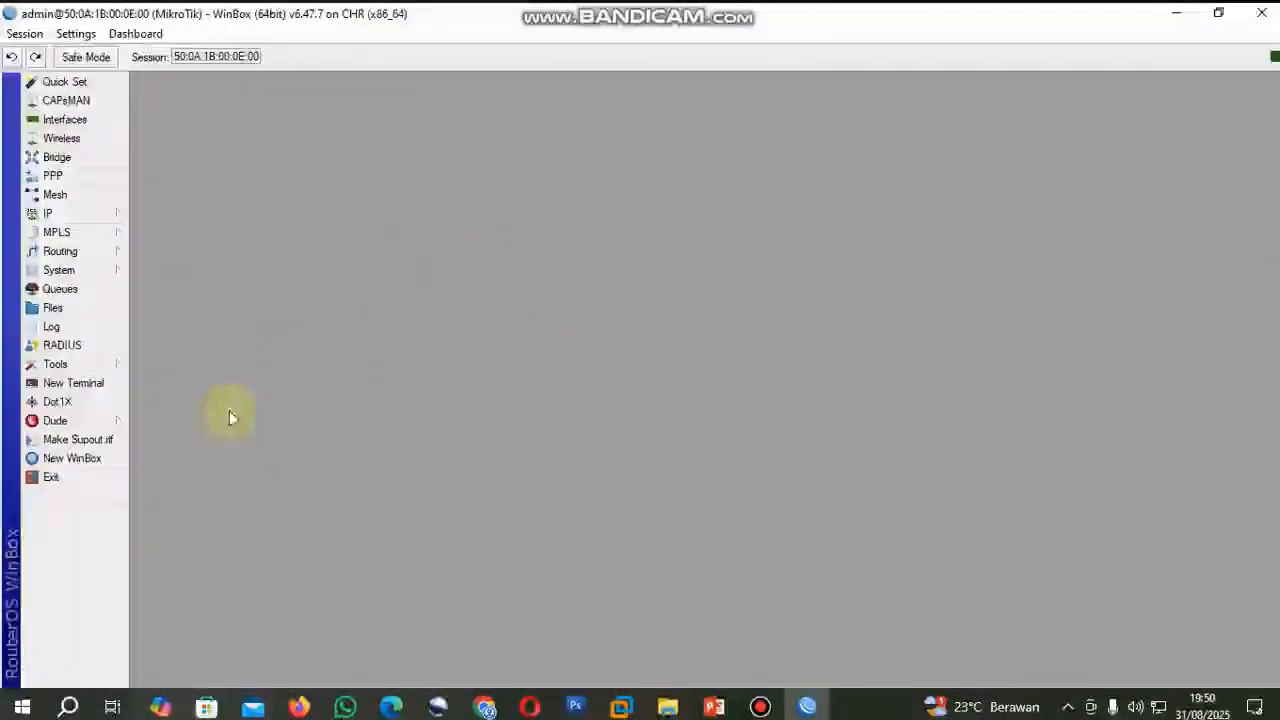
Set the router's system identity to M TOKO MAKMUR.
left_click(83, 272)
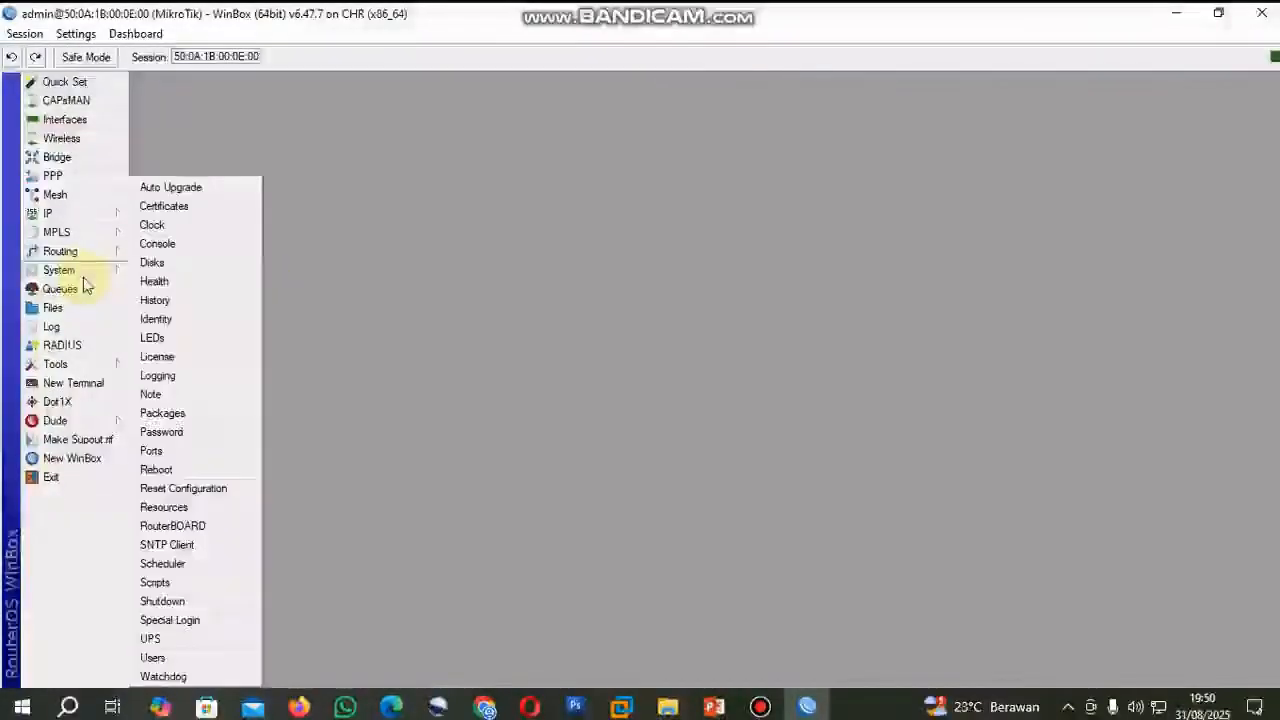
left_click(199, 323)
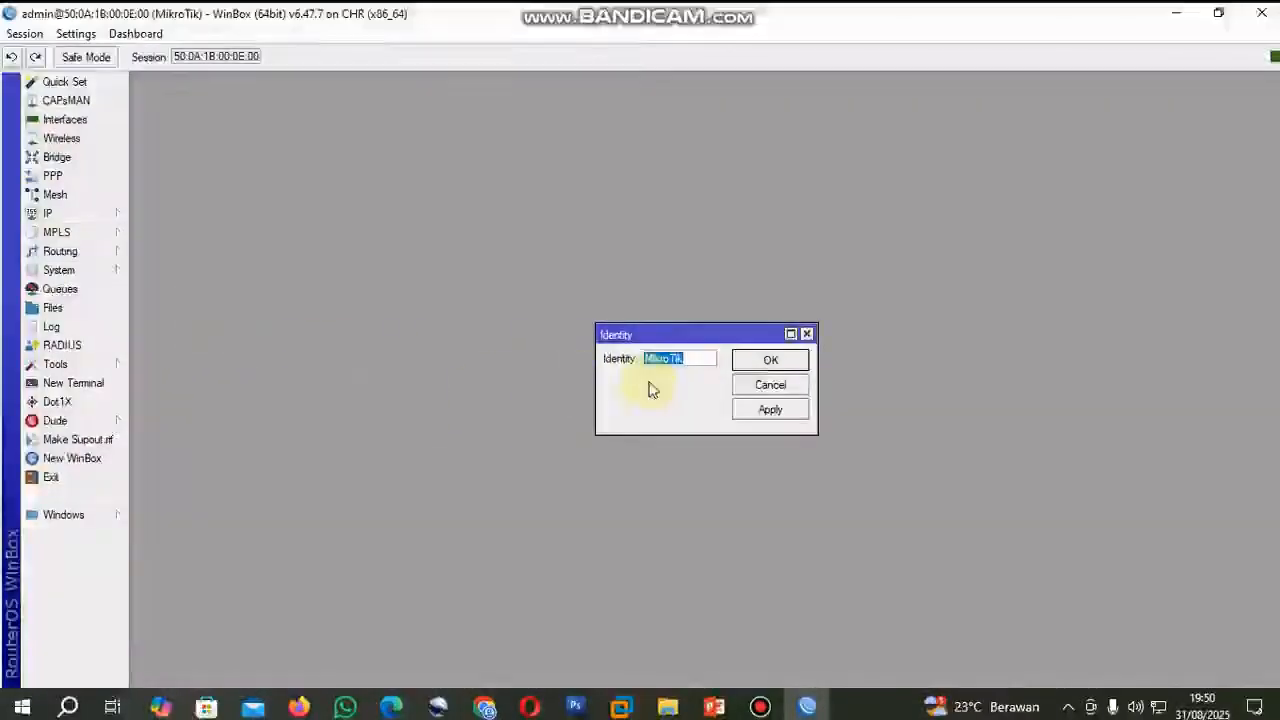
type("M")
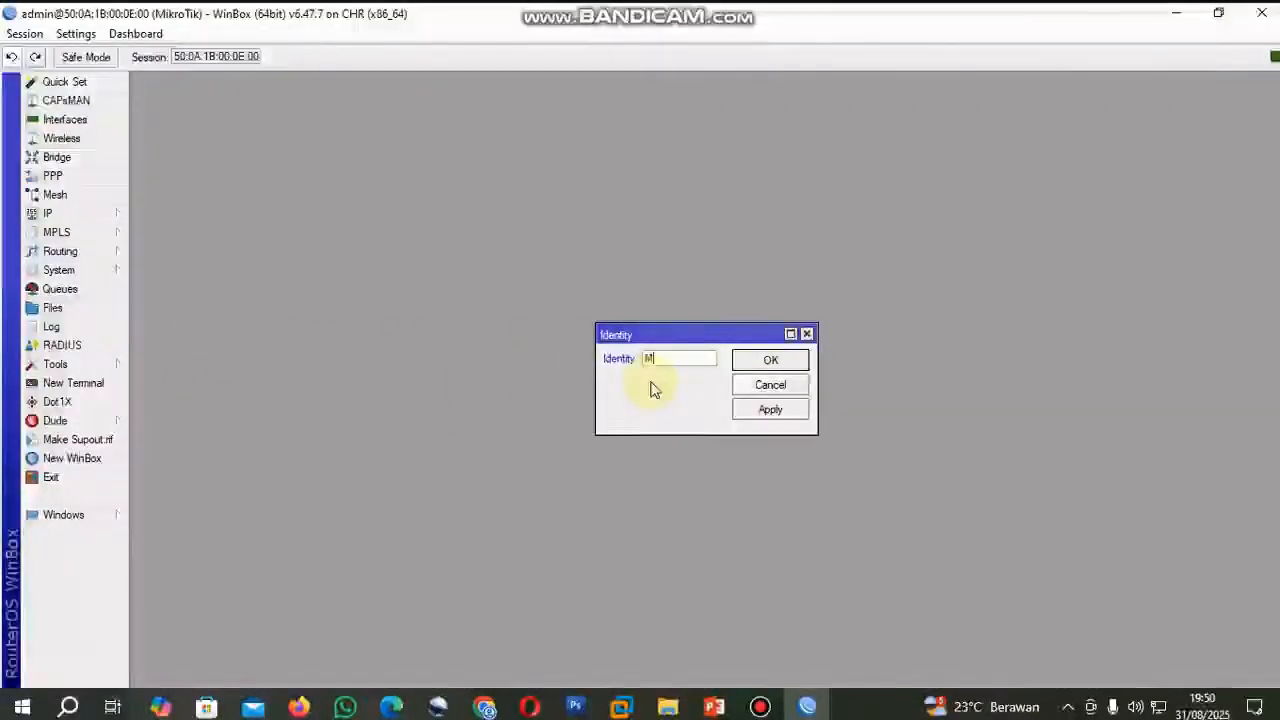
type(" TOKO ")
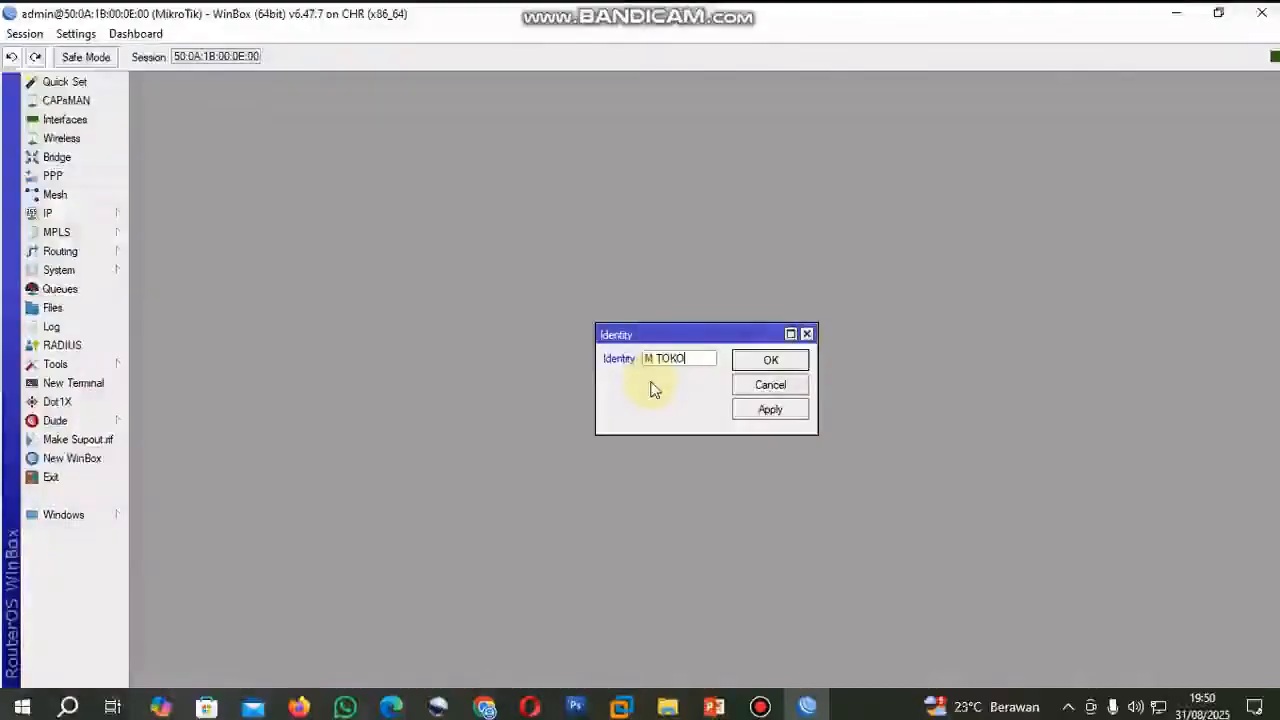
type("MAKMUR")
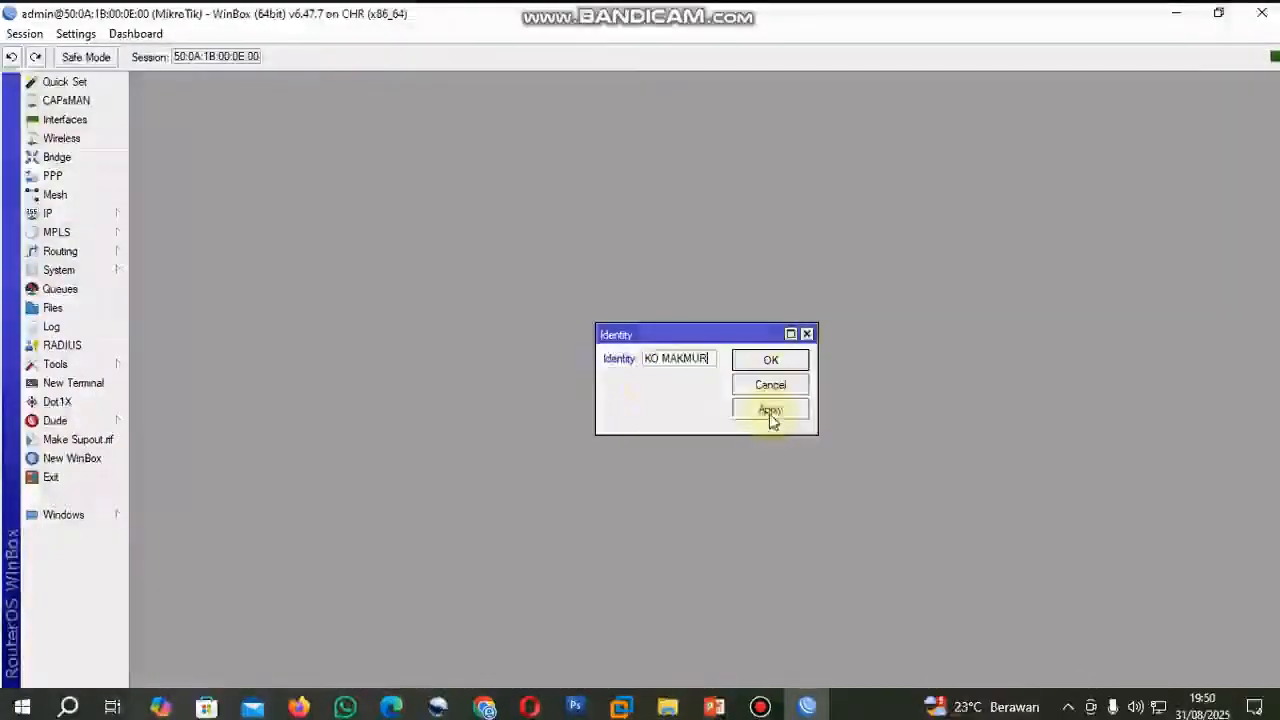
left_click(770, 410)
left_click(770, 360)
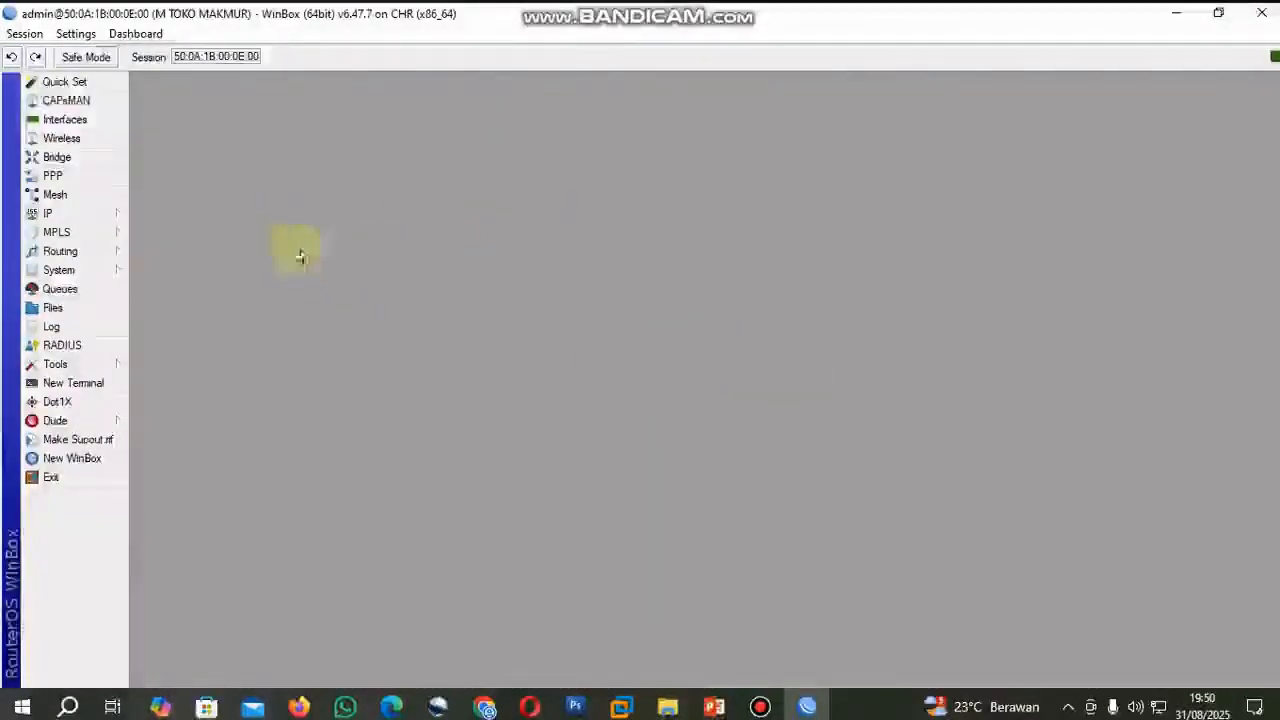
Open the router's interface list and compare ether1 and ether2 with the router's links in the PNETLab topology.
left_click(65, 120)
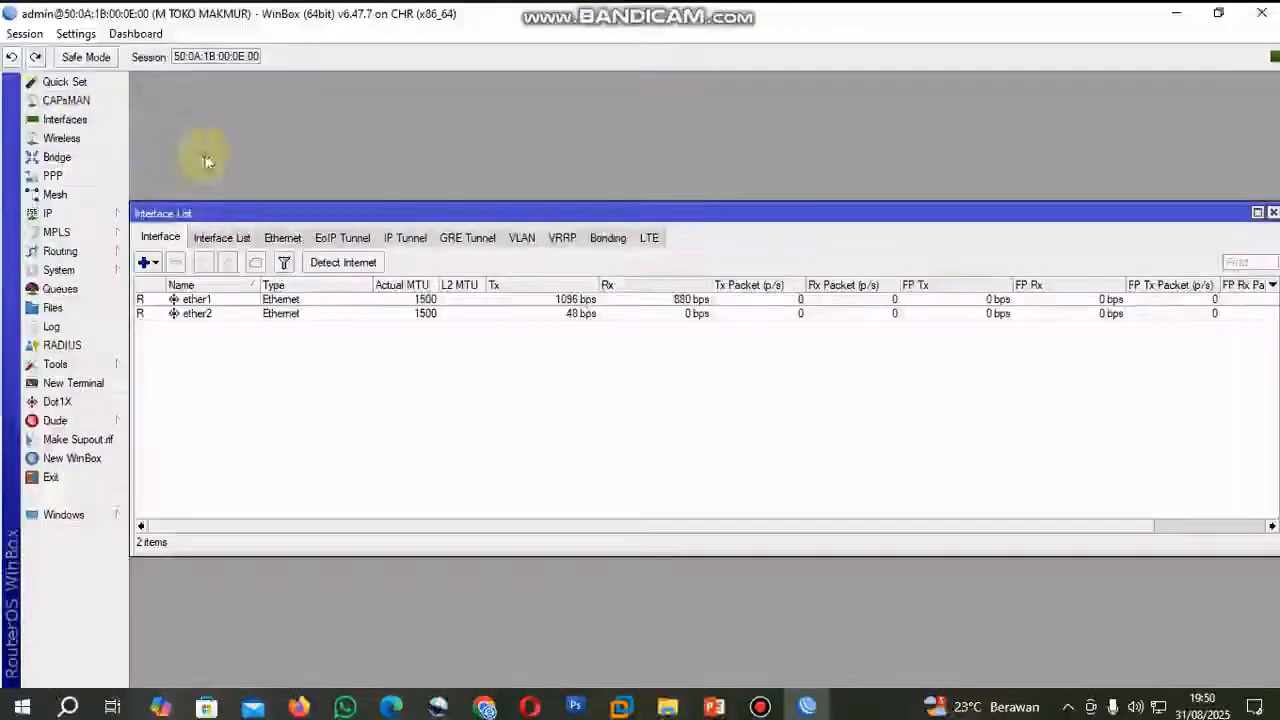
left_click_drag(415, 215, 421, 101)
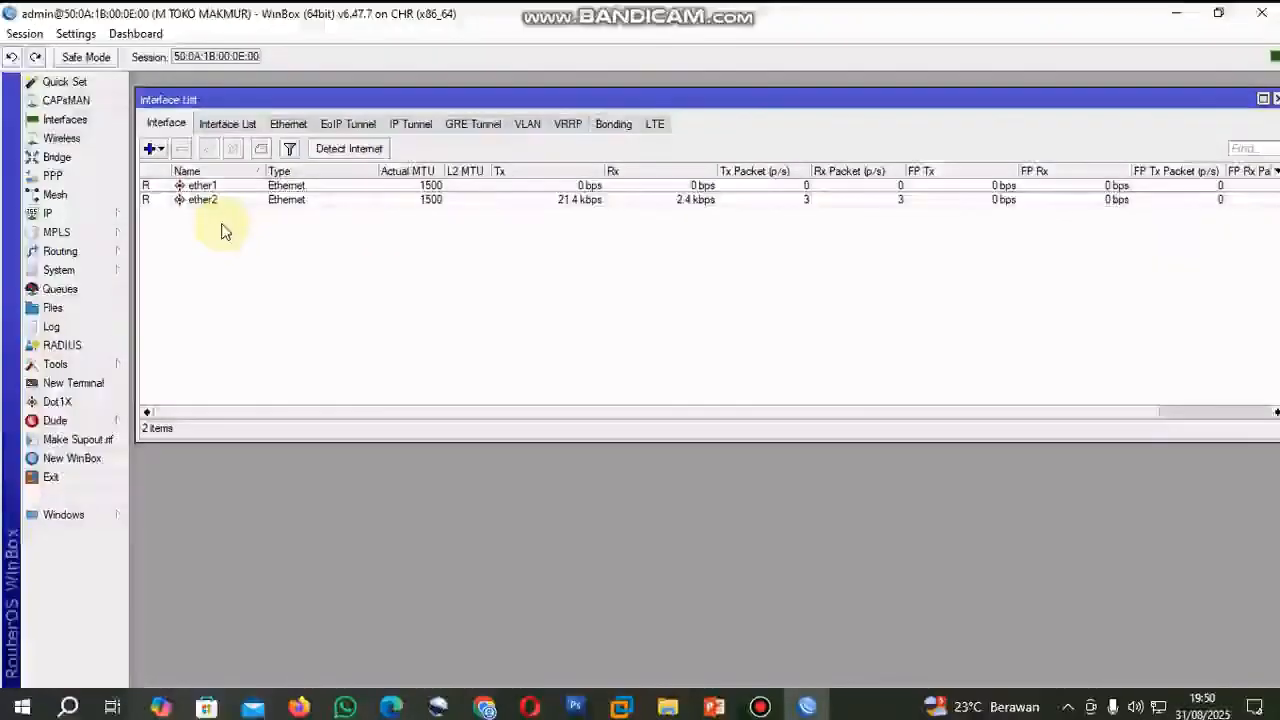
left_click(224, 186)
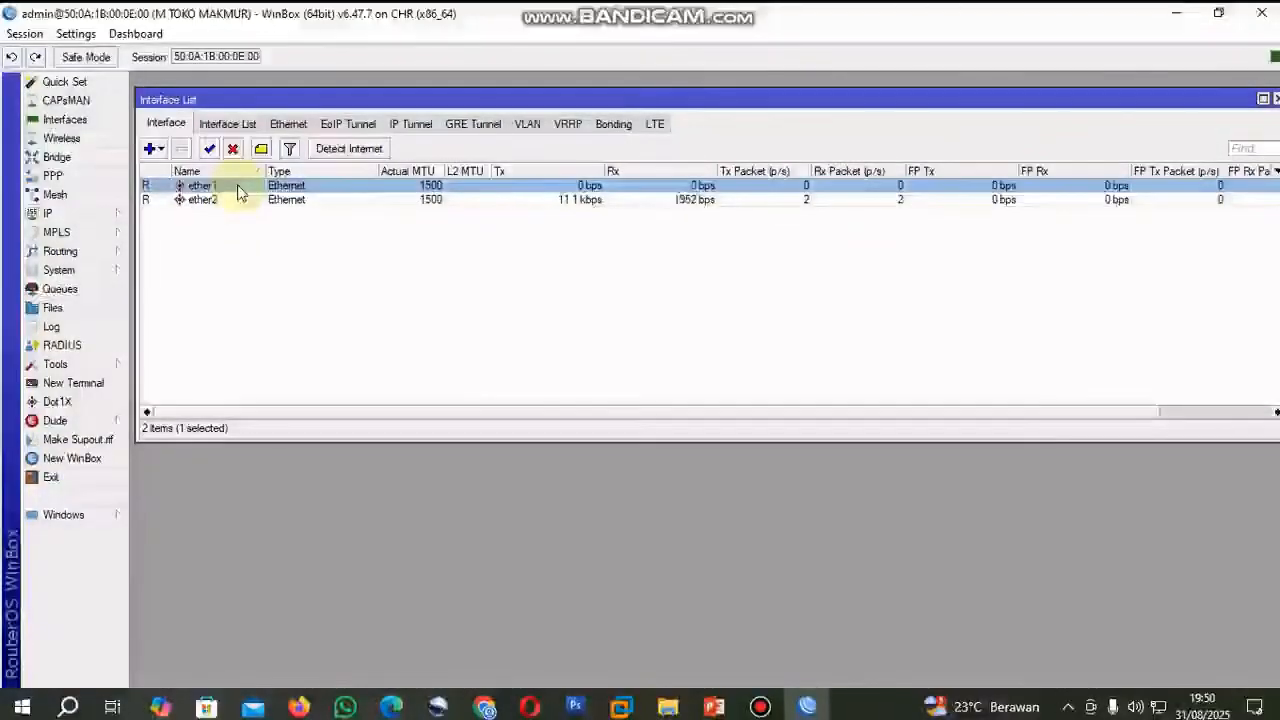
left_click(485, 707)
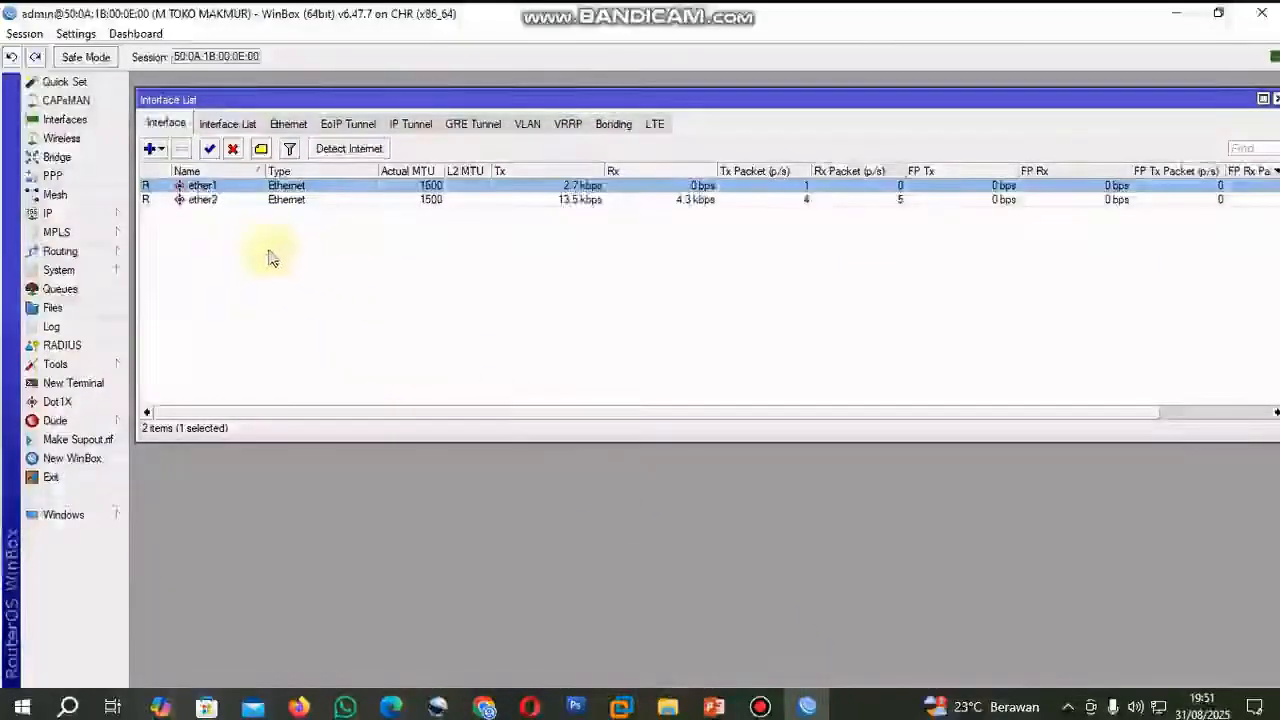
left_click(231, 203)
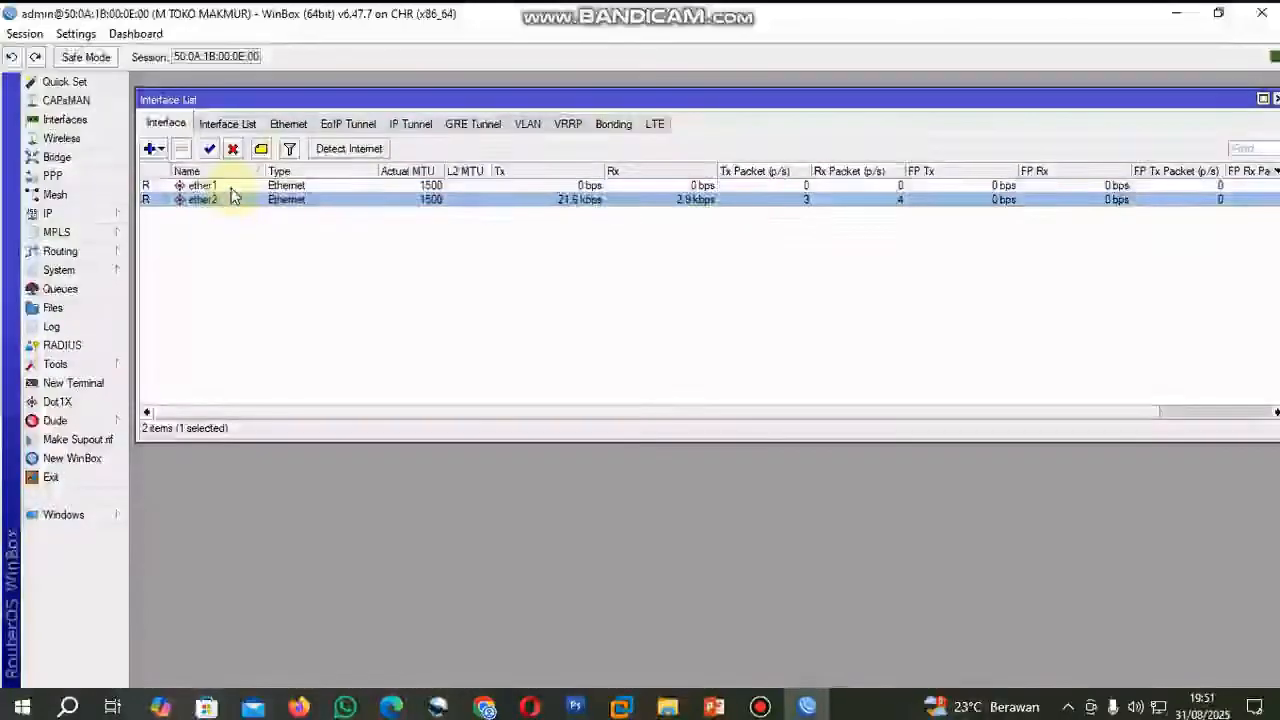
left_click(205, 186)
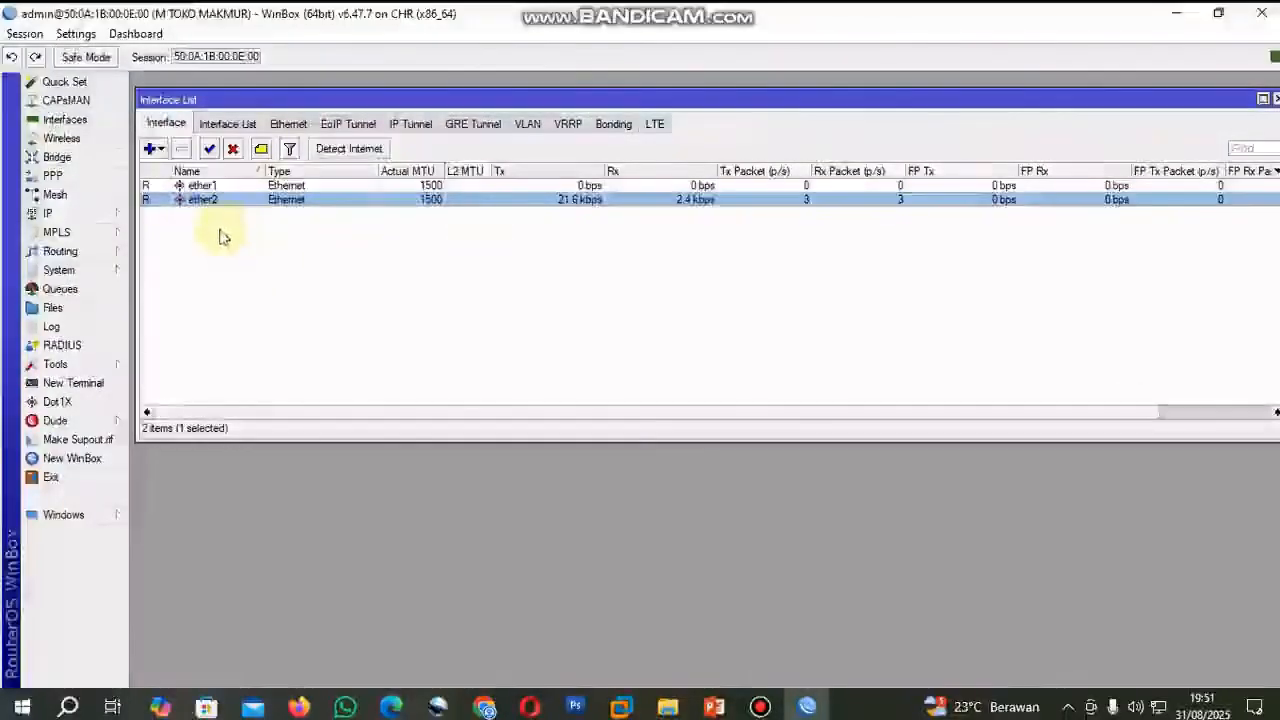
left_click(224, 187)
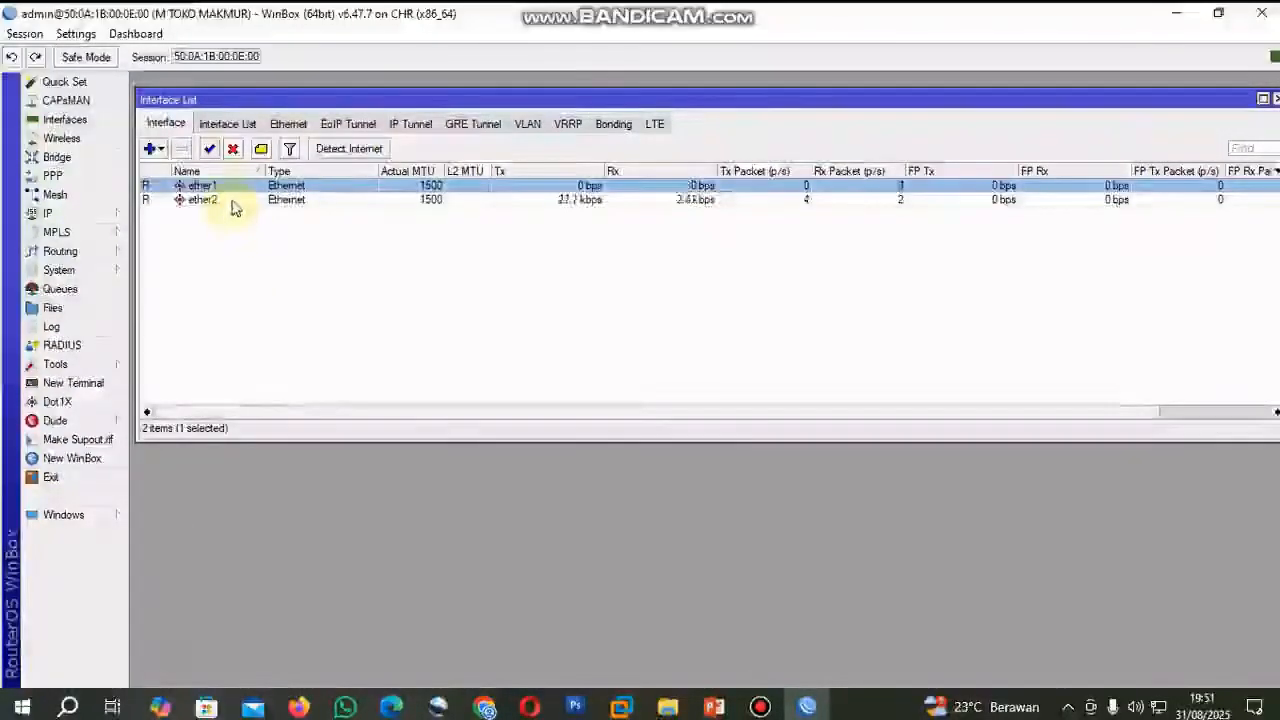
left_click(236, 200)
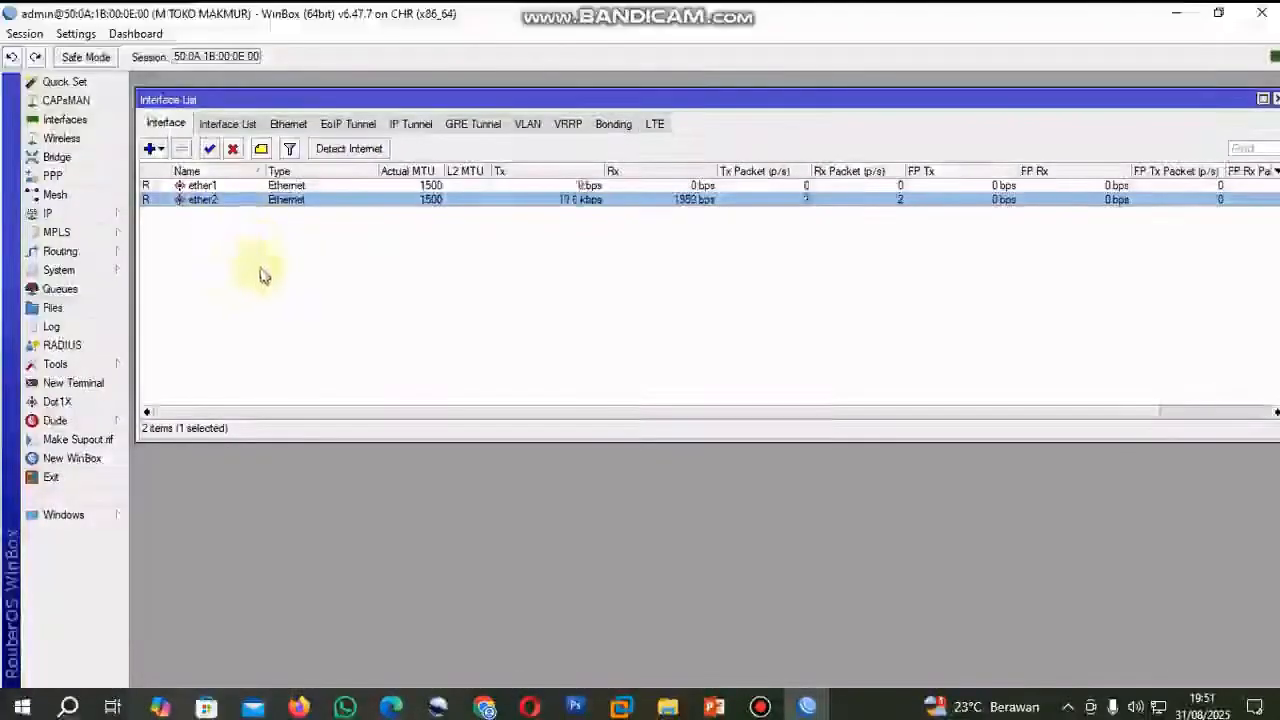
Create a VLAN interface named VLAN-10 with VLAN ID 10 on ether2, checking the router's switch-facing port in the PNETLab topology.
left_click(527, 124)
left_click(149, 148)
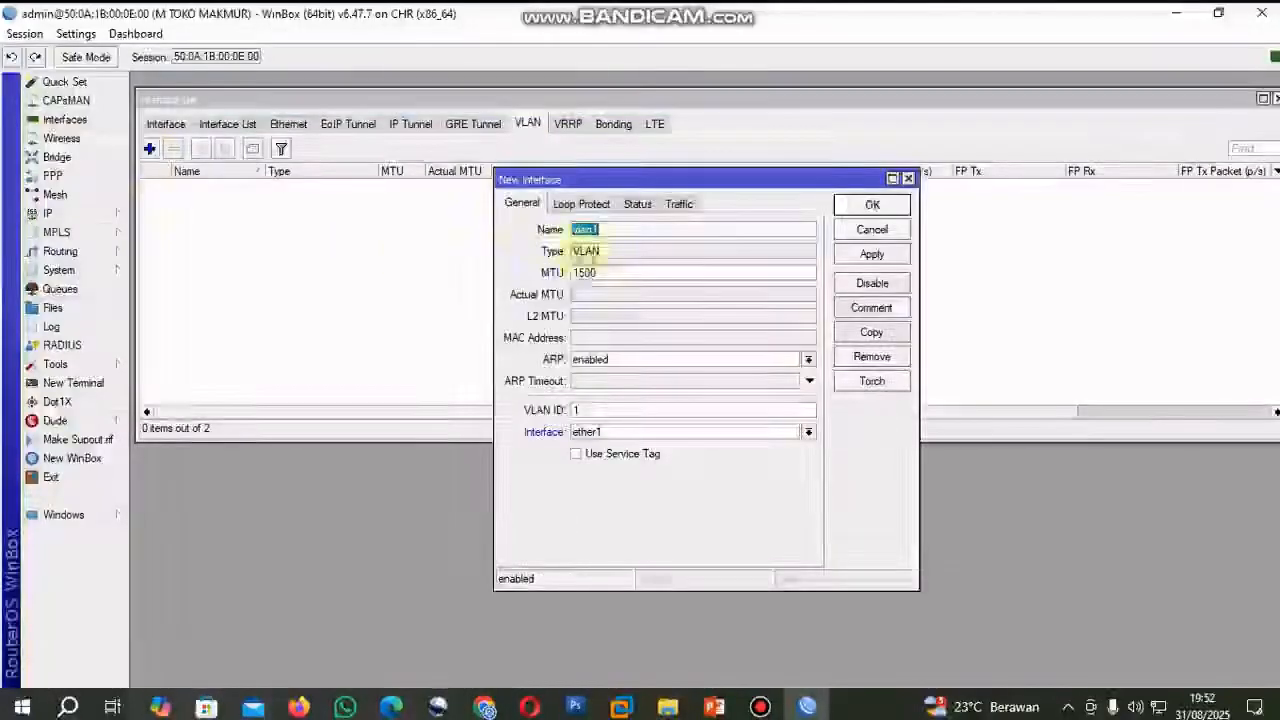
type("VLAN-1")
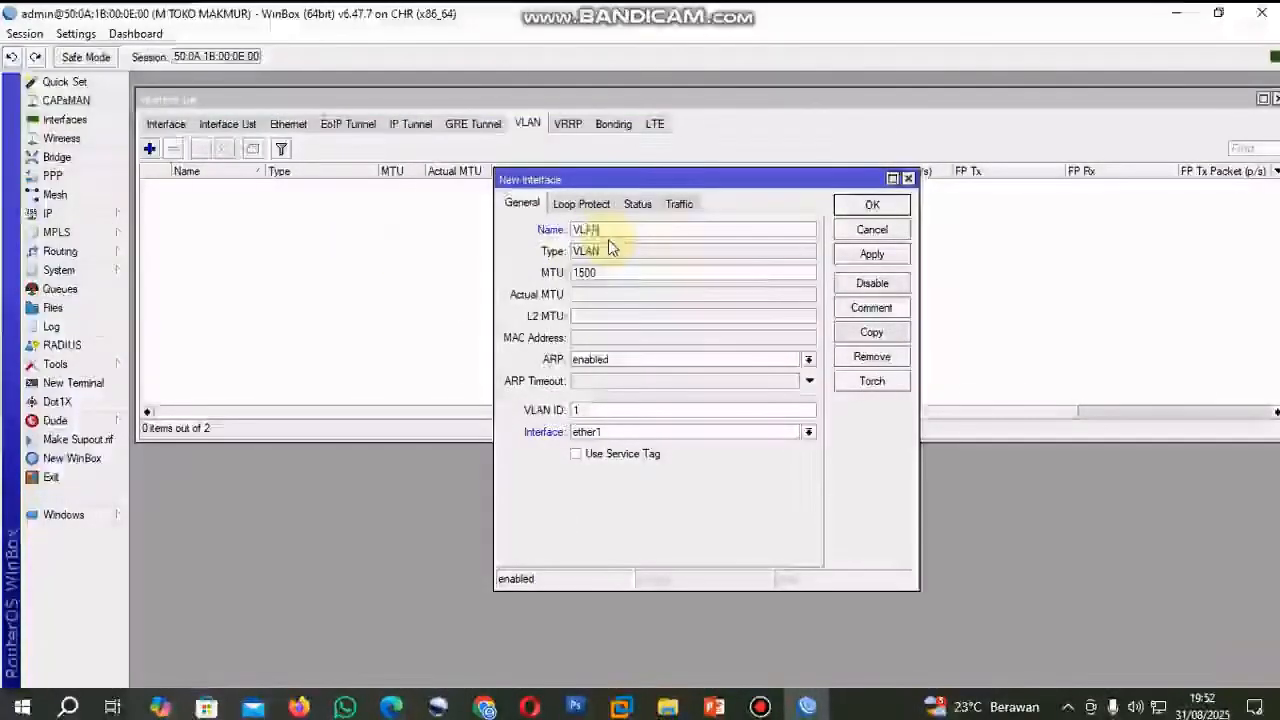
type("0")
left_click(590, 410)
type("0")
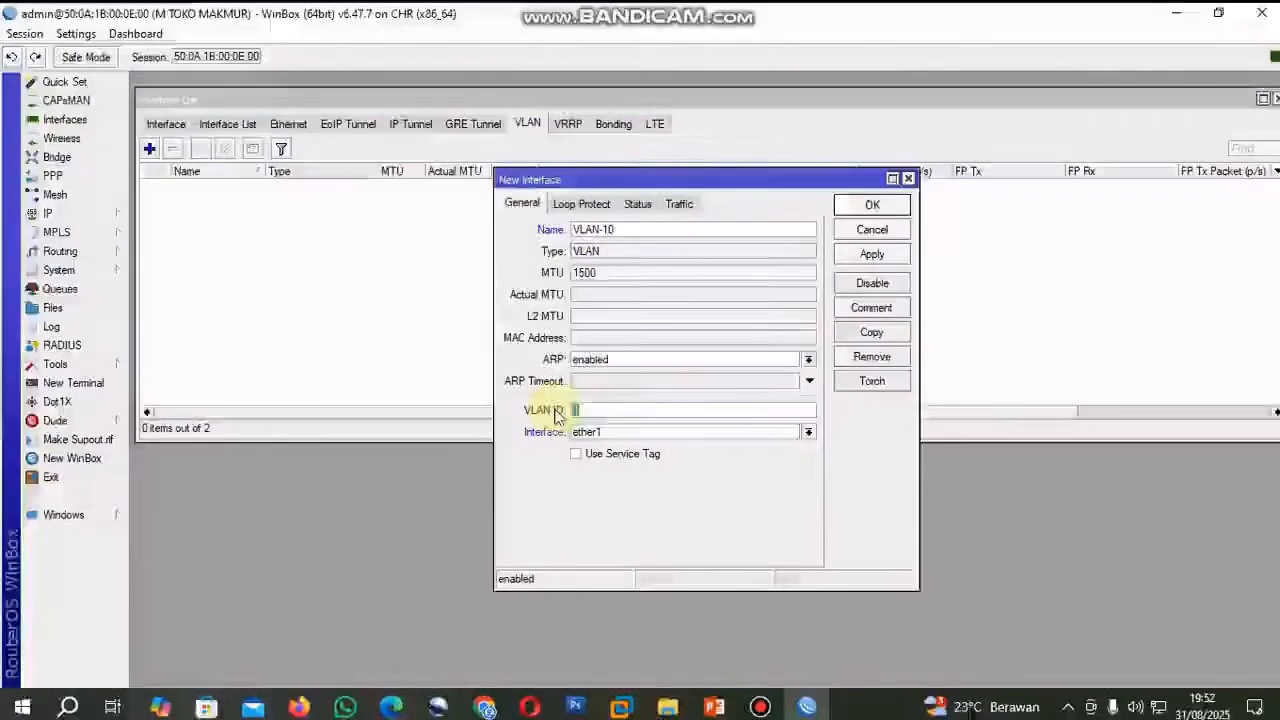
left_click(808, 432)
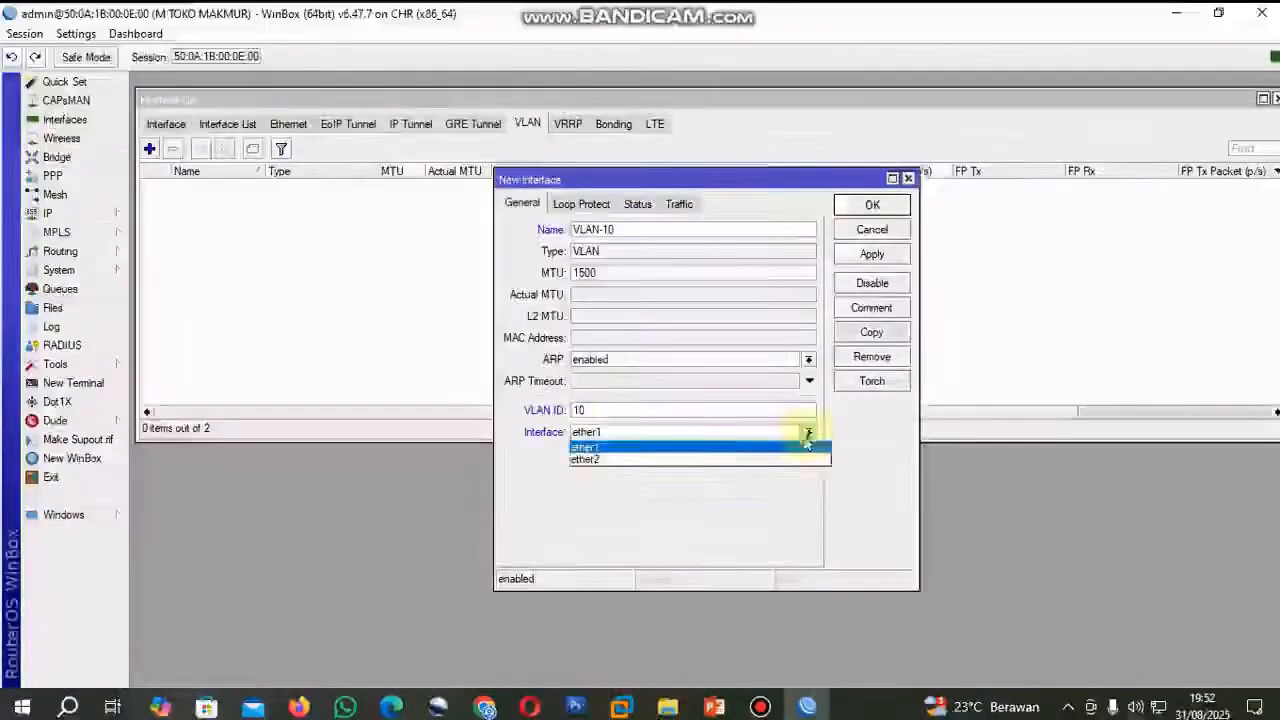
left_click(750, 460)
left_click(485, 707)
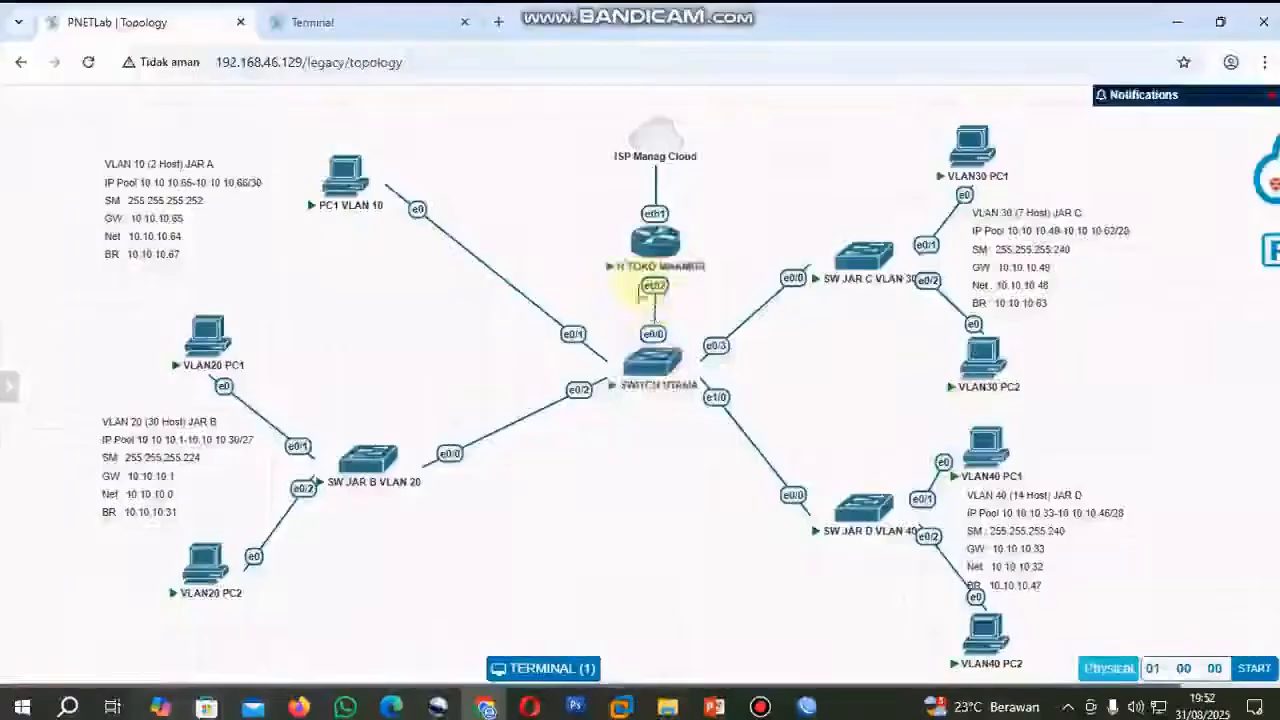
key("alt+Tab")
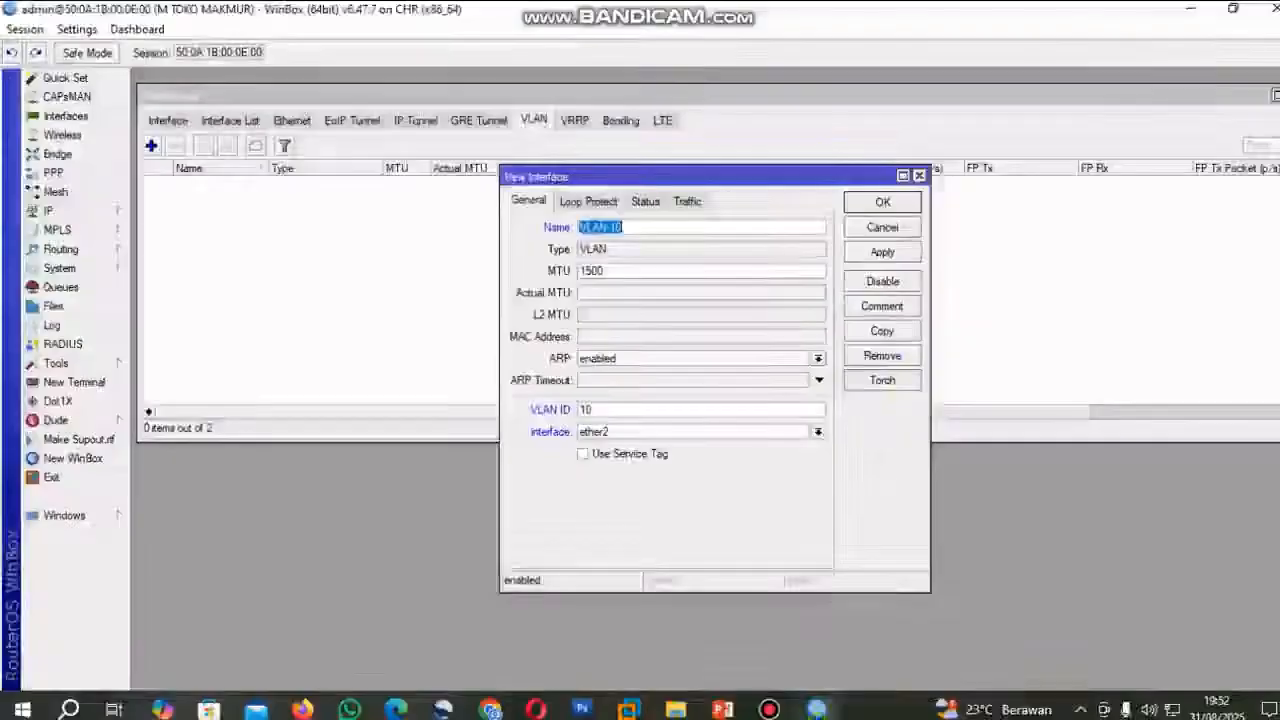
left_click(890, 254)
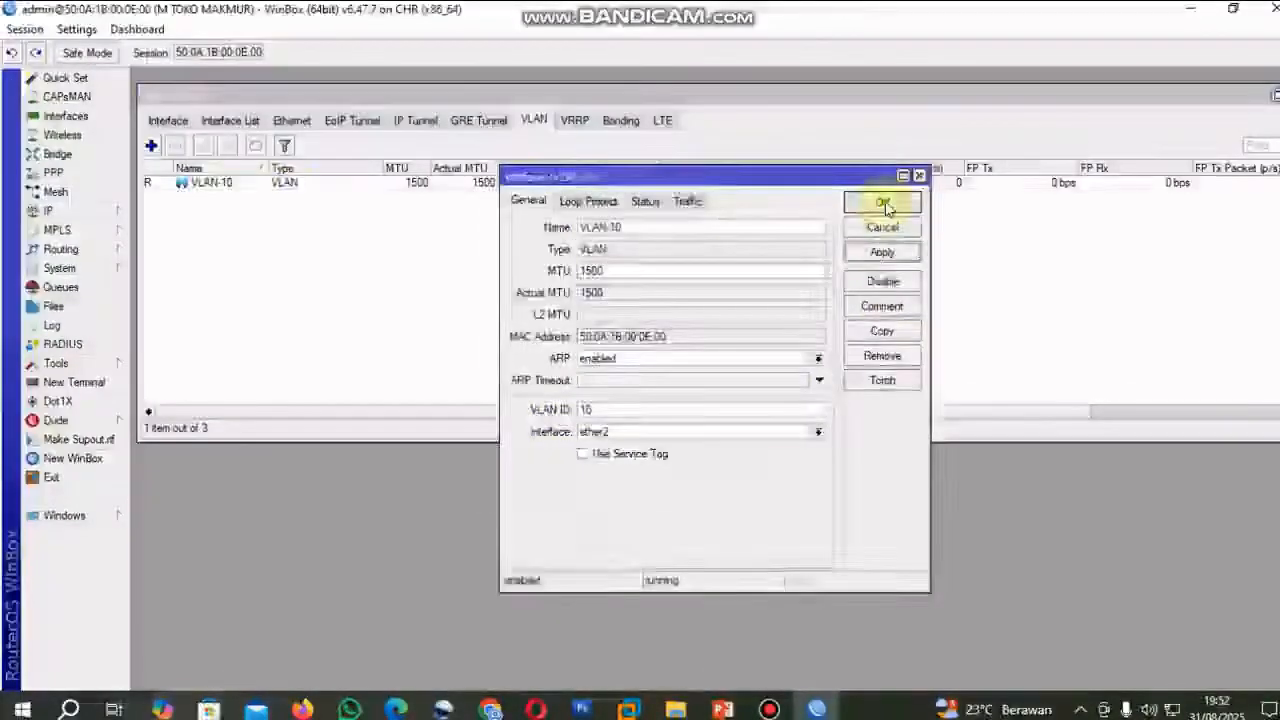
left_click(883, 202)
Create a VLAN interface named VLAN-20 with VLAN ID 20 on ether2.
left_click(151, 146)
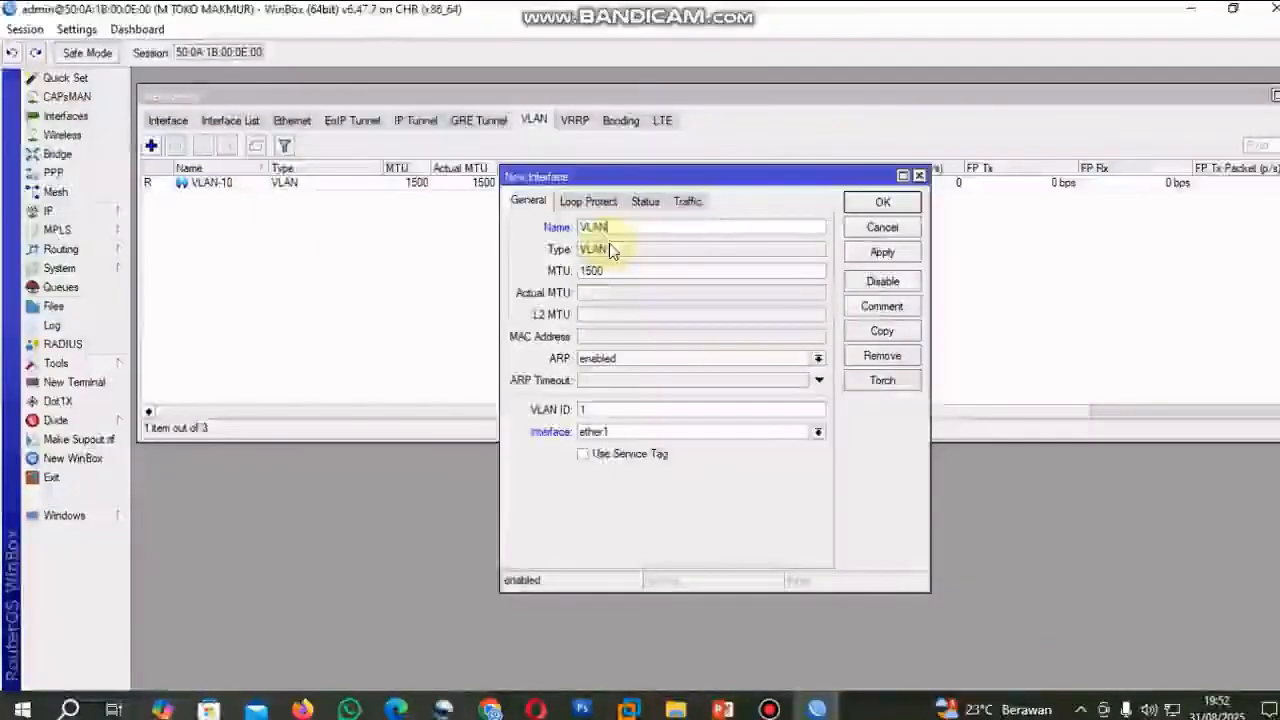
key("BackSpace")
type("-20")
left_click_drag(650, 411, 573, 412)
type("20")
left_click(700, 431)
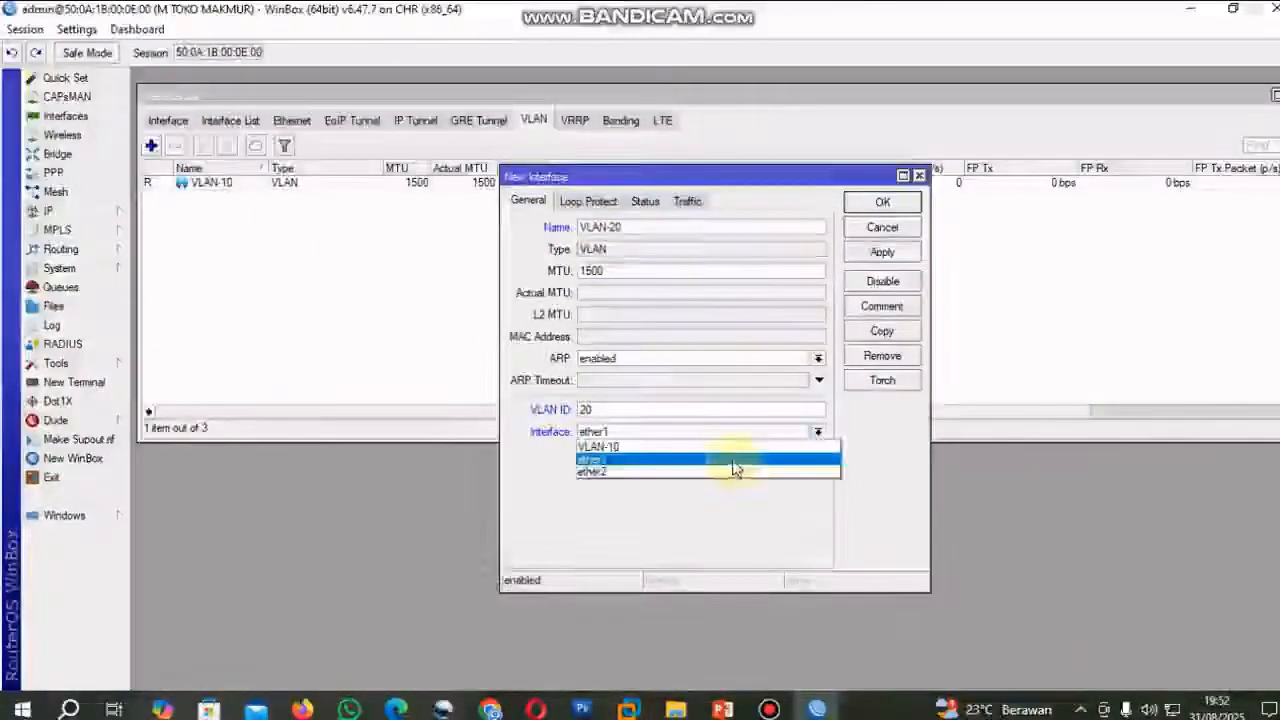
left_click(730, 472)
left_click(880, 251)
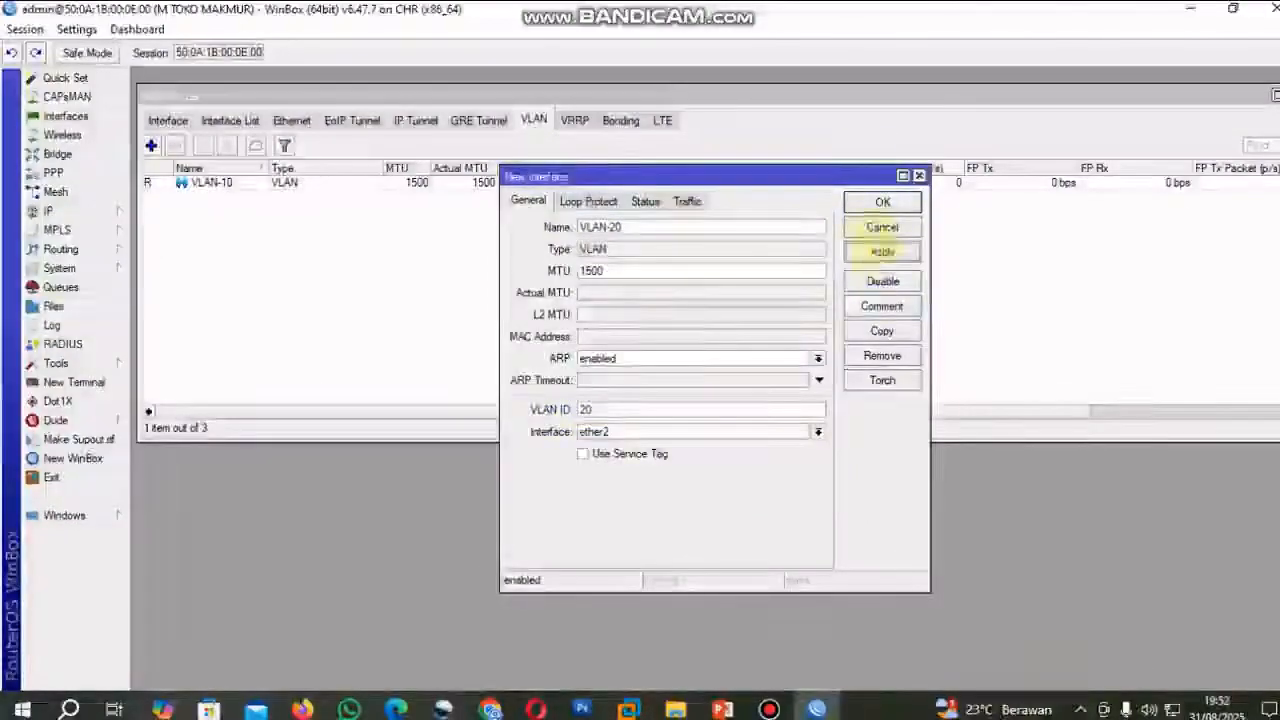
left_click(881, 203)
Create a VLAN interface named VLAN-30 with VLAN ID 30 on ether2.
left_click(151, 146)
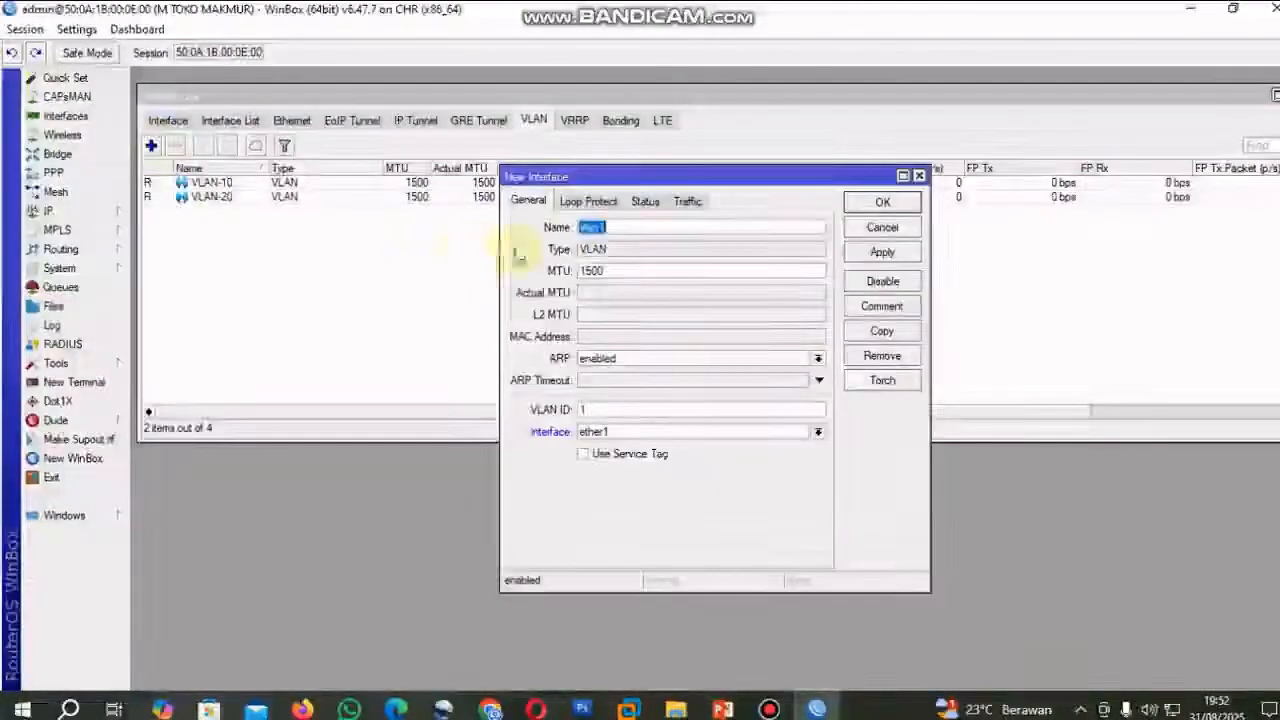
type("VLAN-30")
double_click(580, 409)
type("30")
left_click(816, 432)
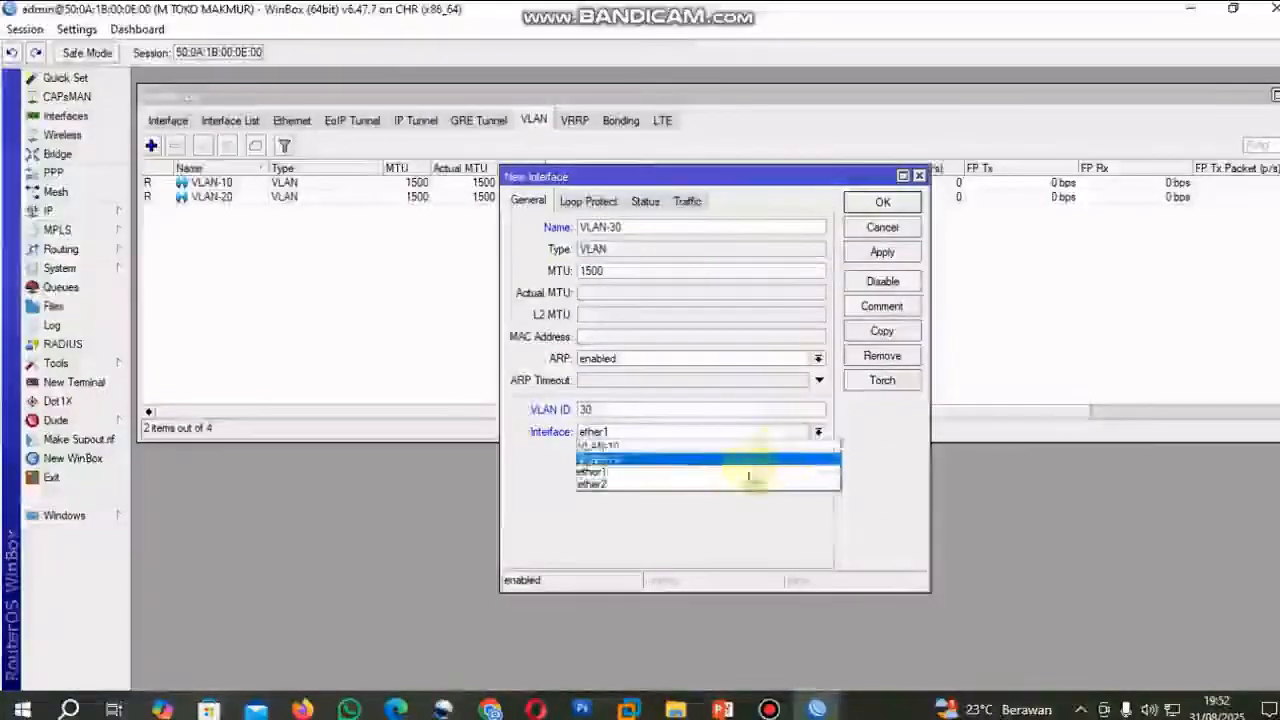
left_click(741, 486)
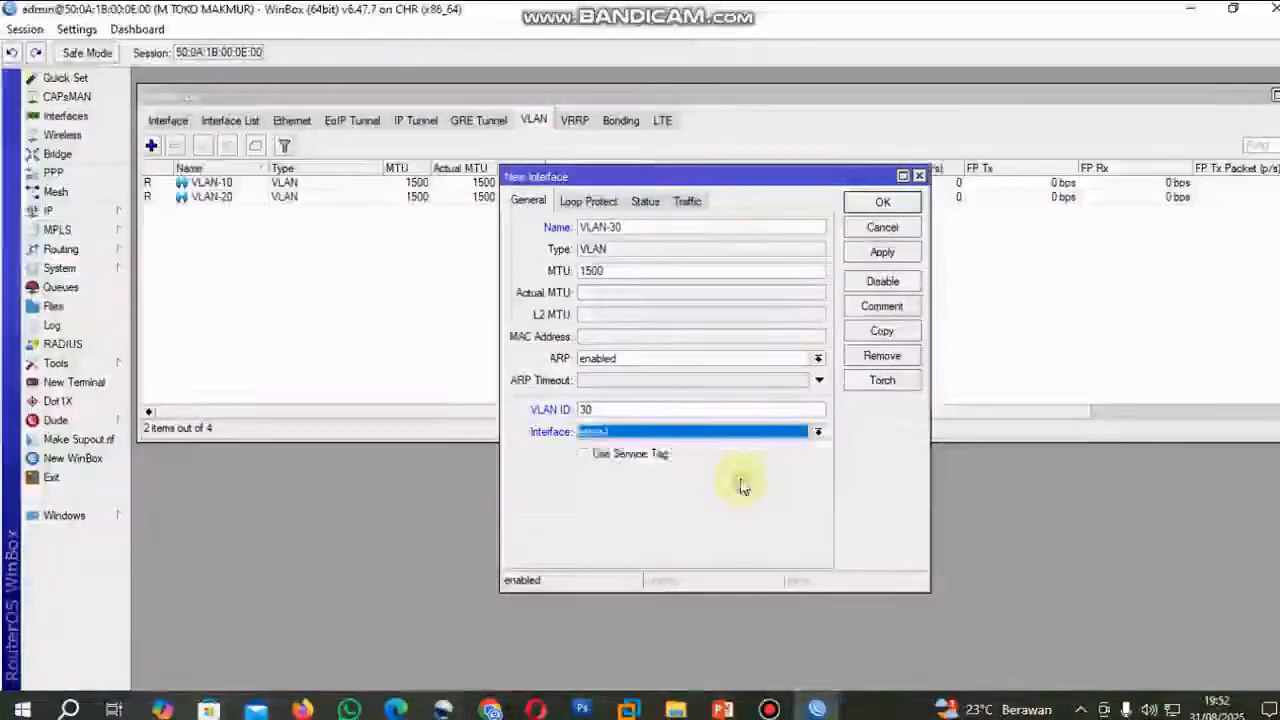
left_click(877, 256)
left_click(884, 204)
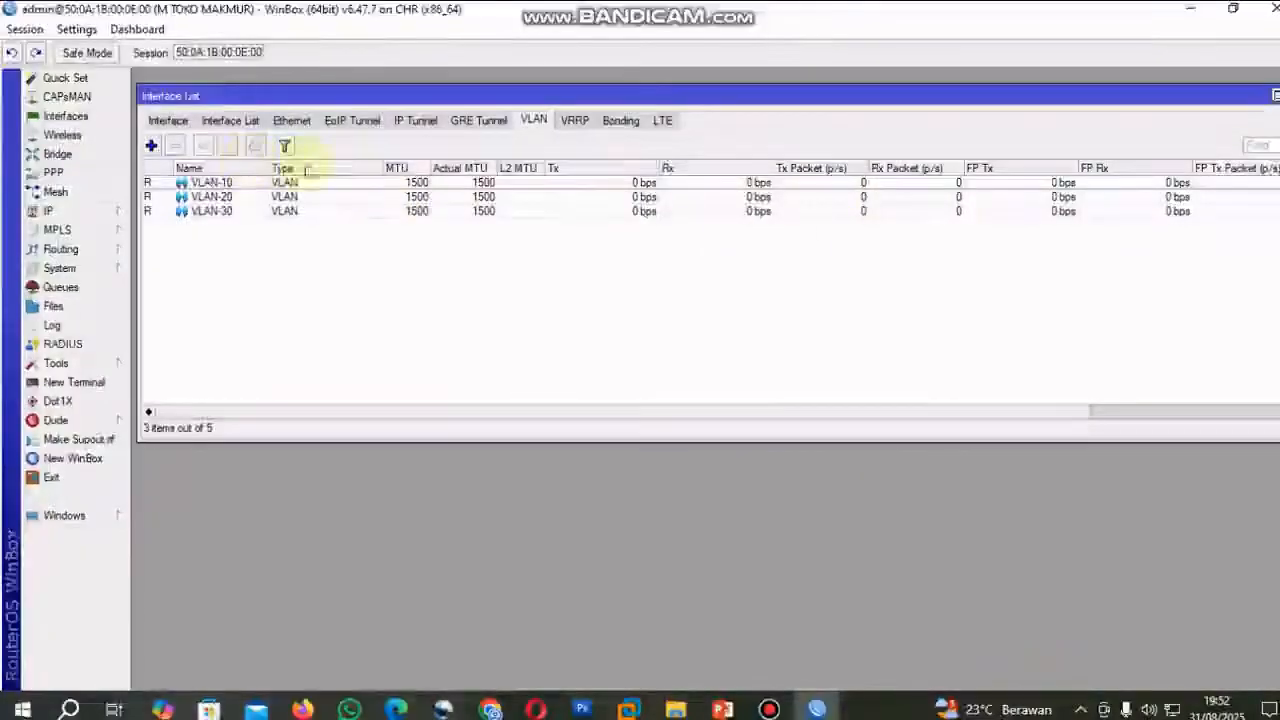
Create a VLAN interface named VLAN-40 with VLAN ID 40 on ether2.
left_click(151, 147)
type("VLAN")
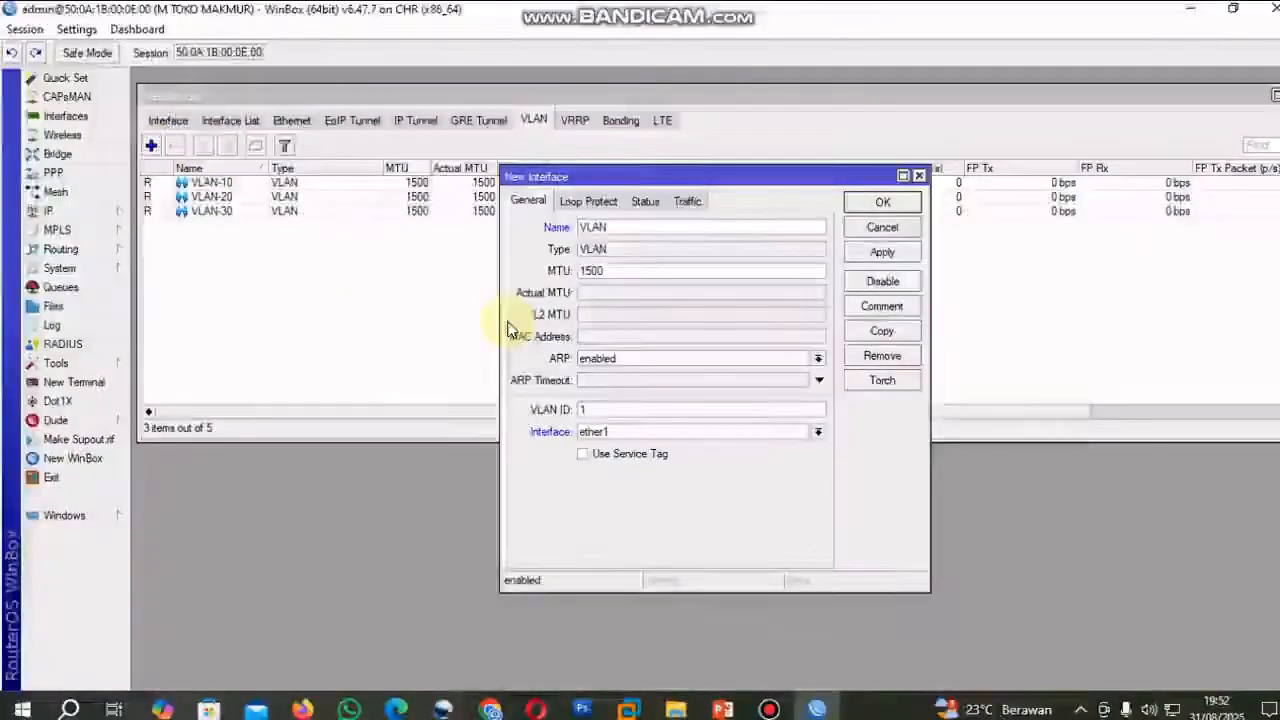
type("-40")
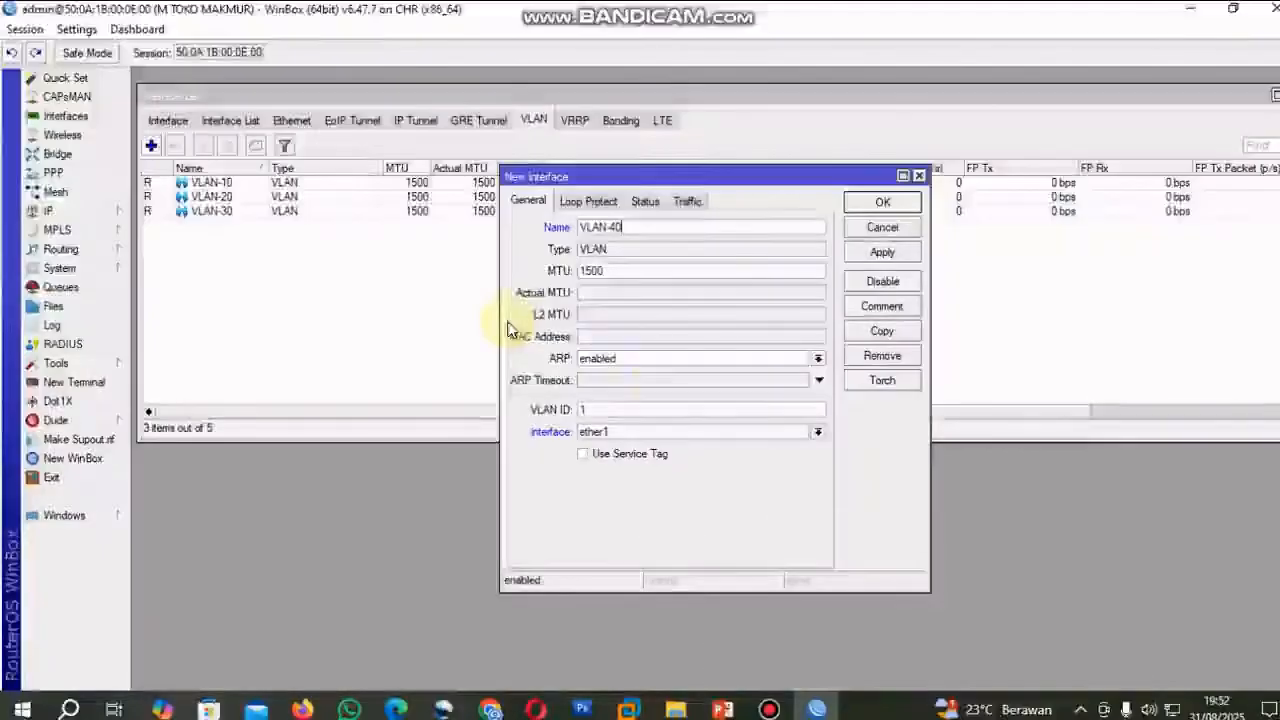
double_click(580, 409)
type("40")
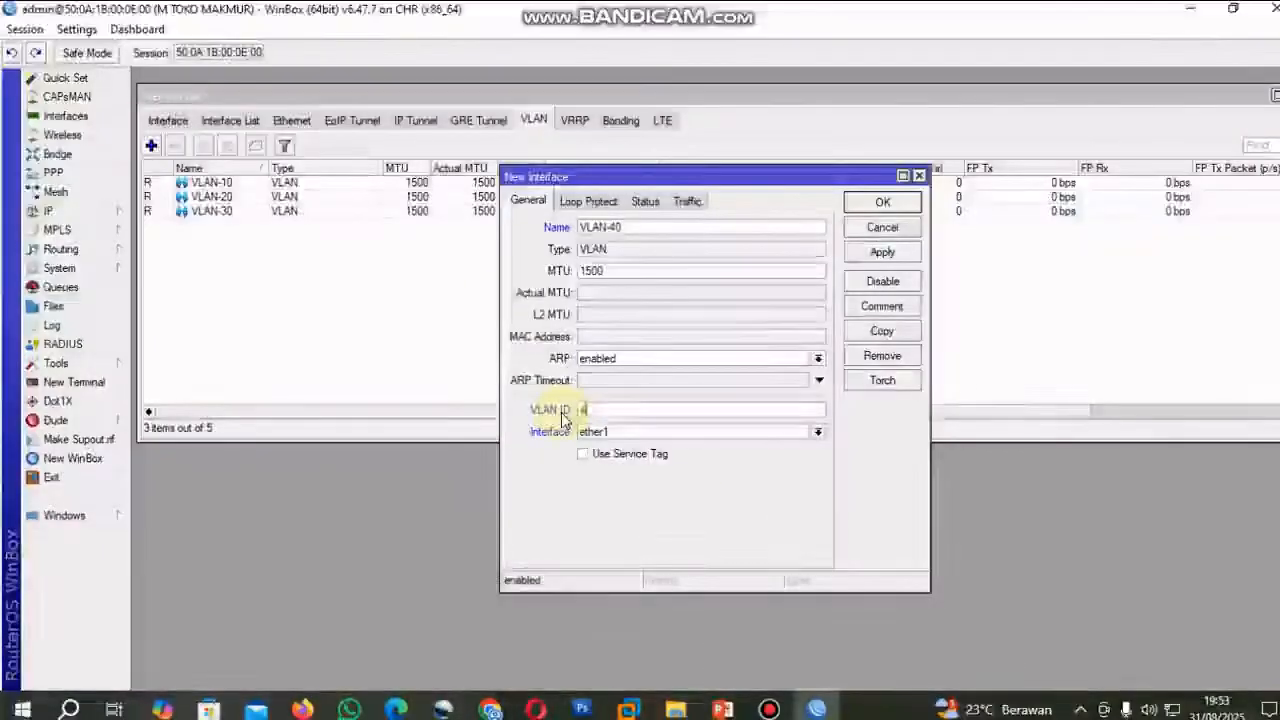
left_click(818, 432)
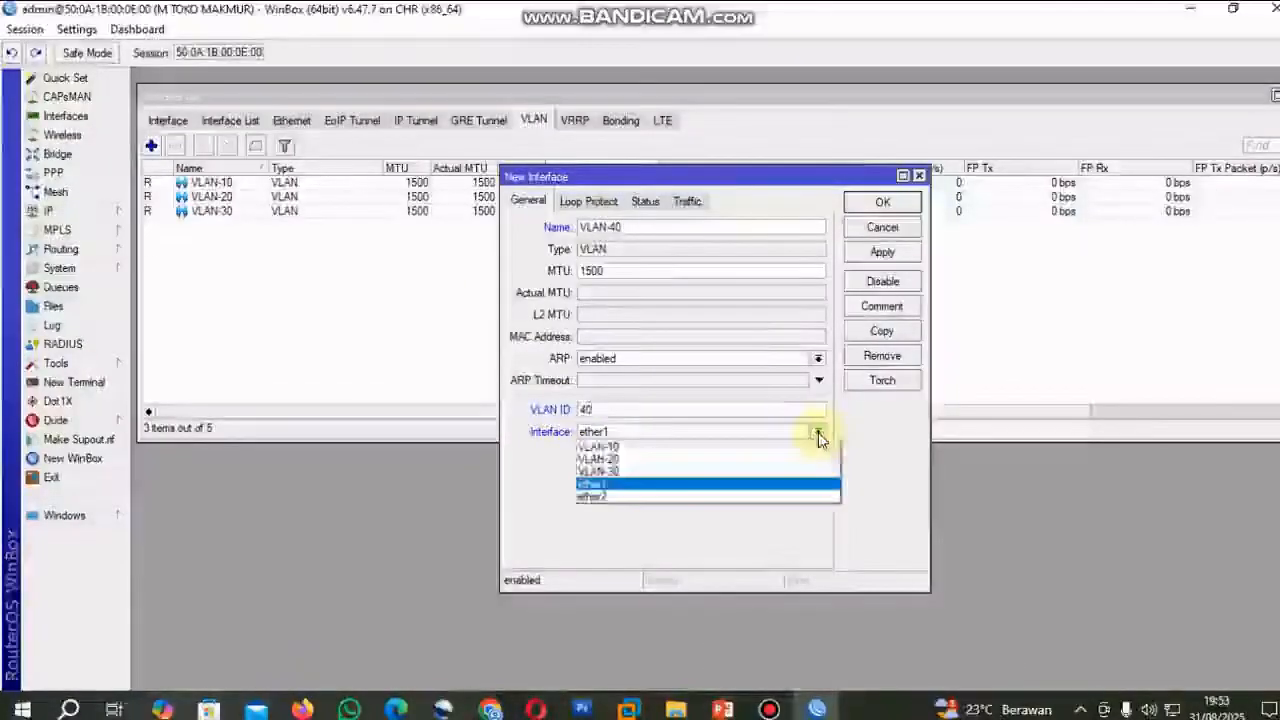
left_click(735, 497)
left_click(882, 252)
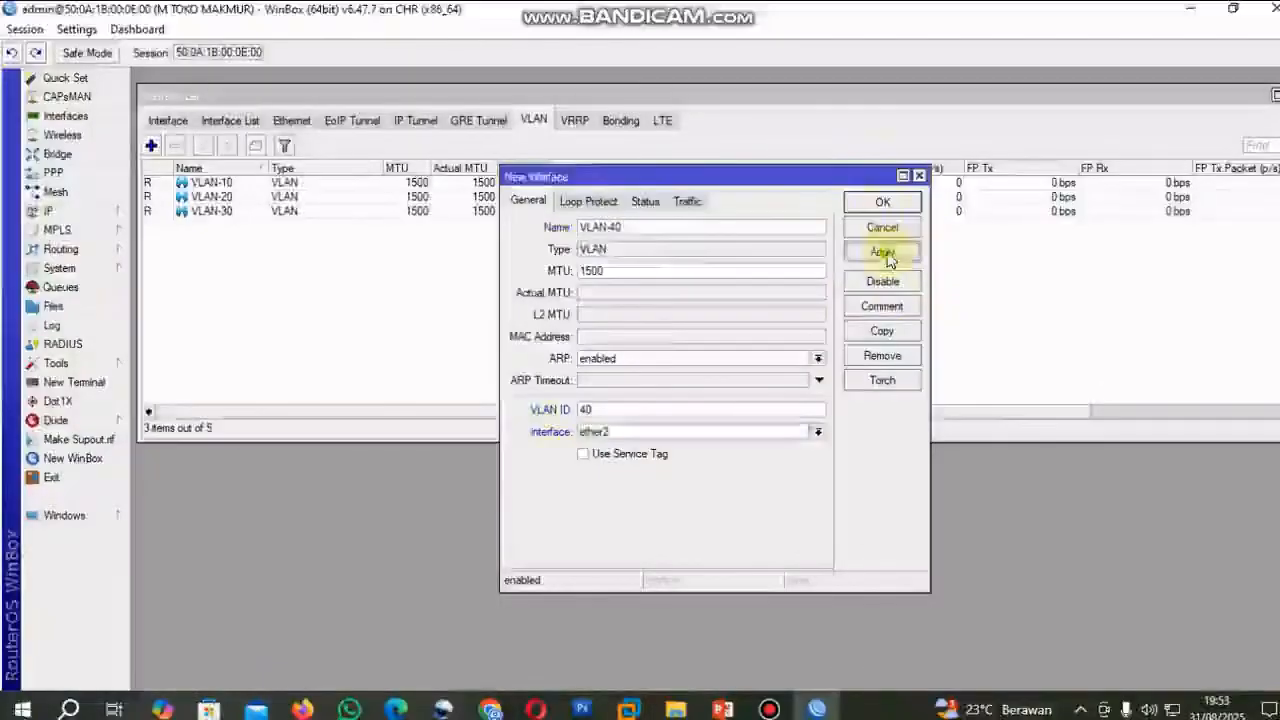
left_click(882, 204)
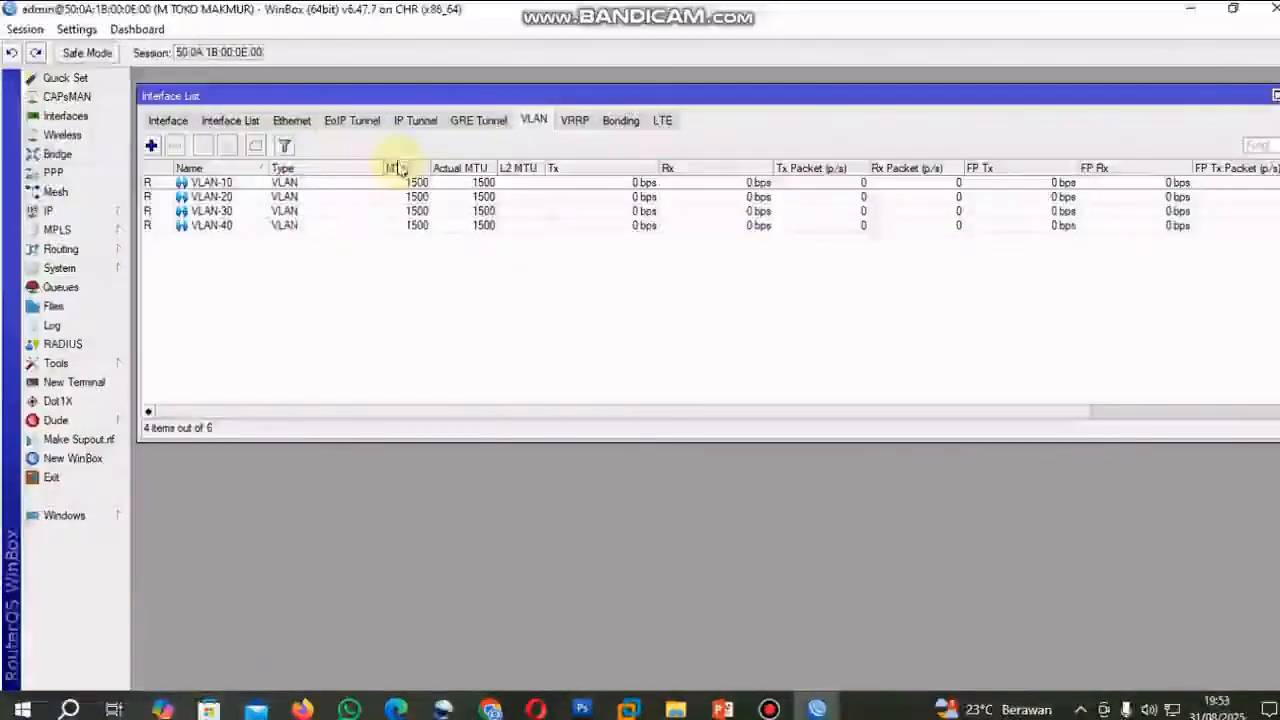
Review the four VLAN interfaces under ether2 in the router's full interface list.
left_click(168, 121)
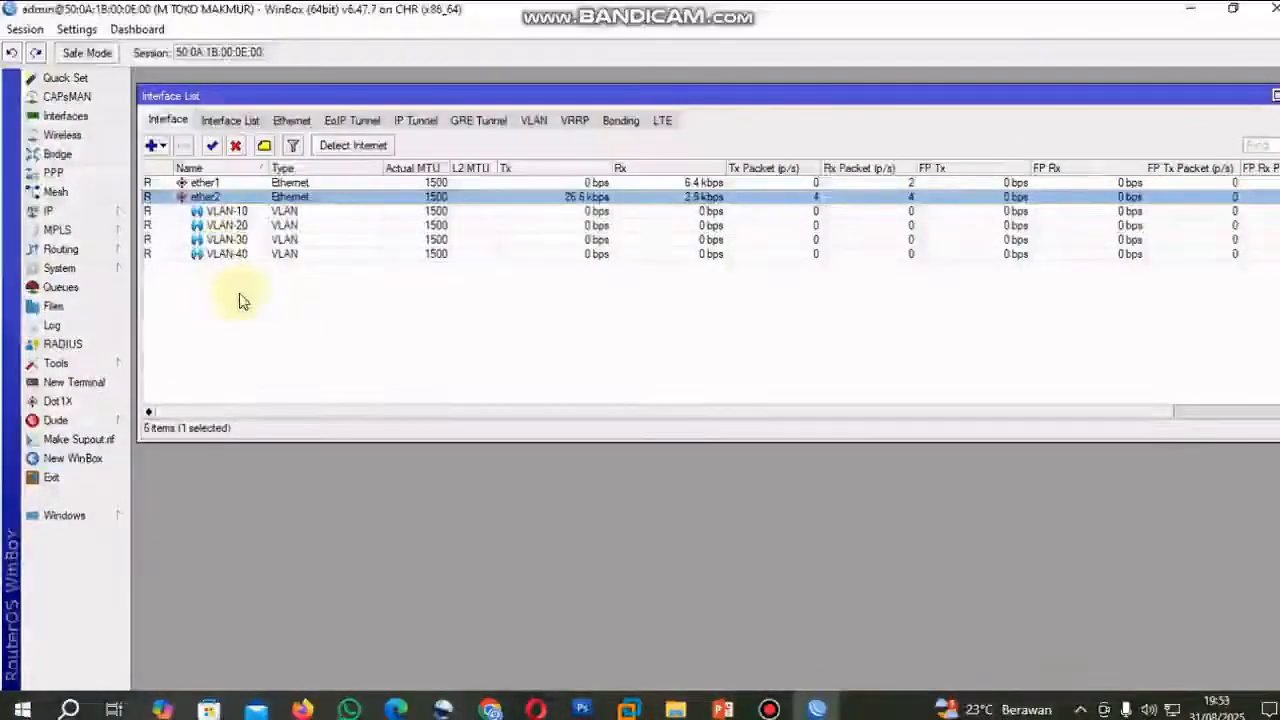
left_click(230, 212)
left_click(238, 226)
left_click(242, 241)
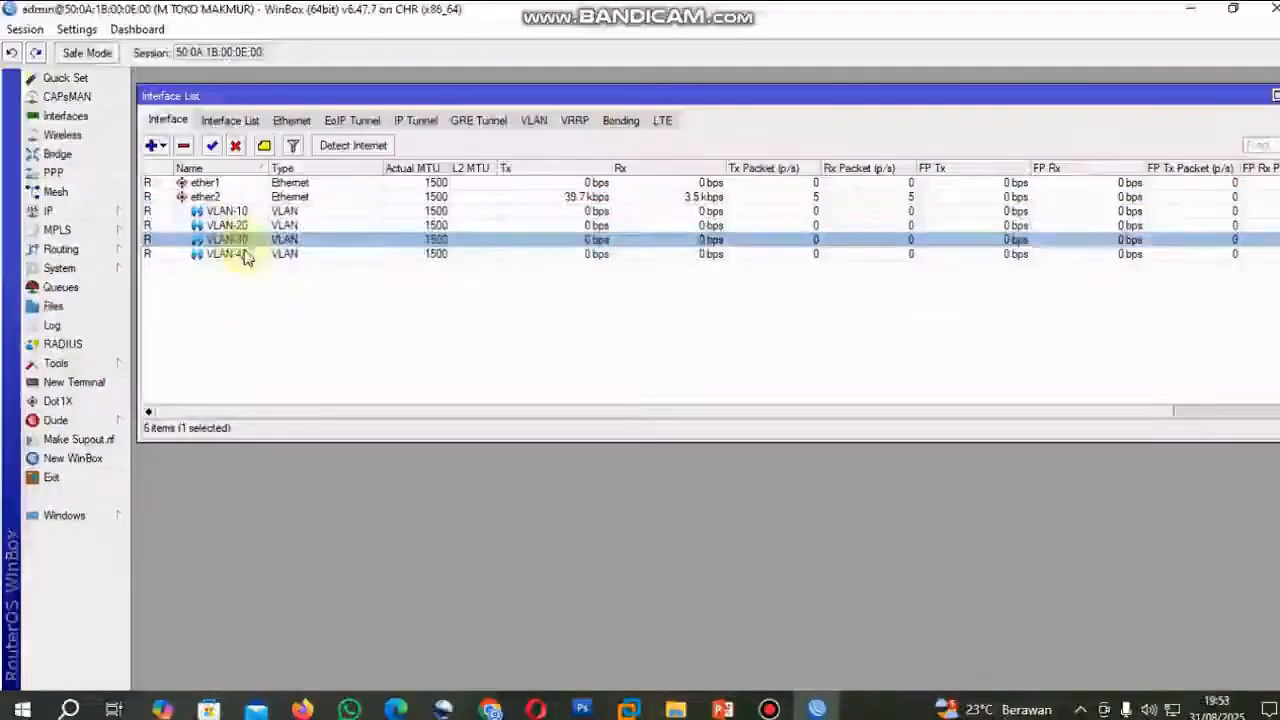
left_click(243, 255)
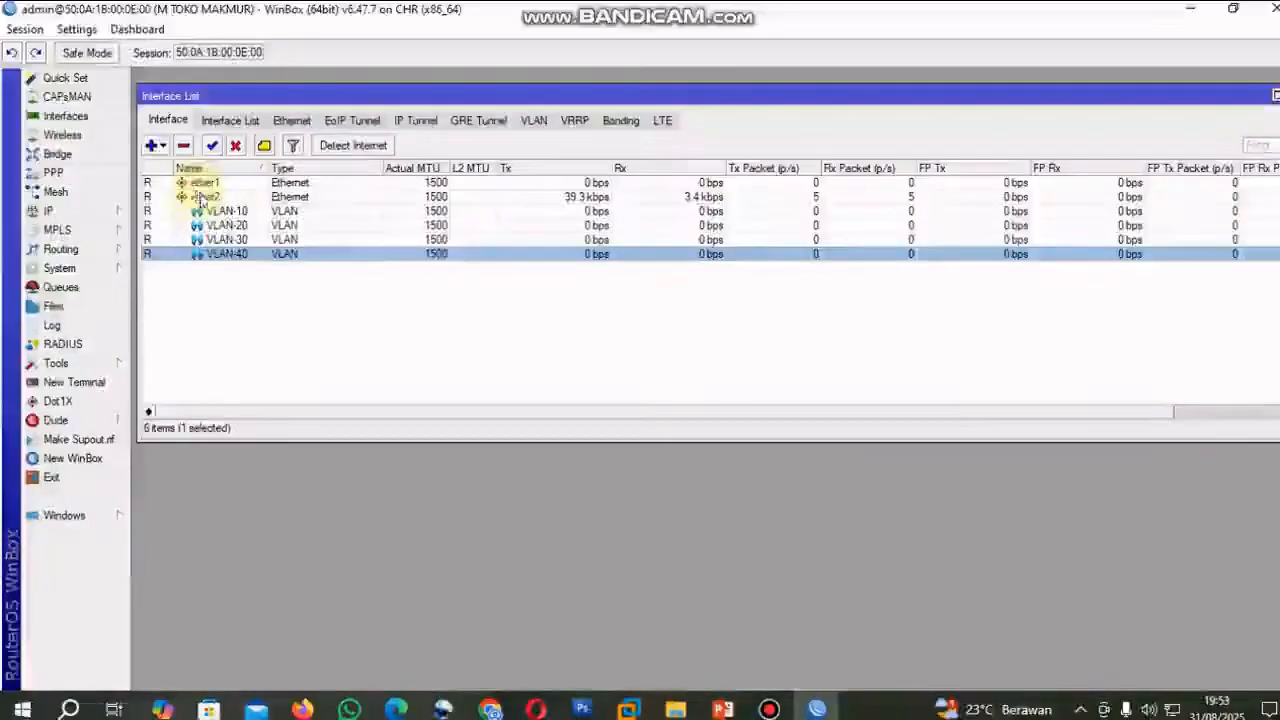
left_click(227, 309)
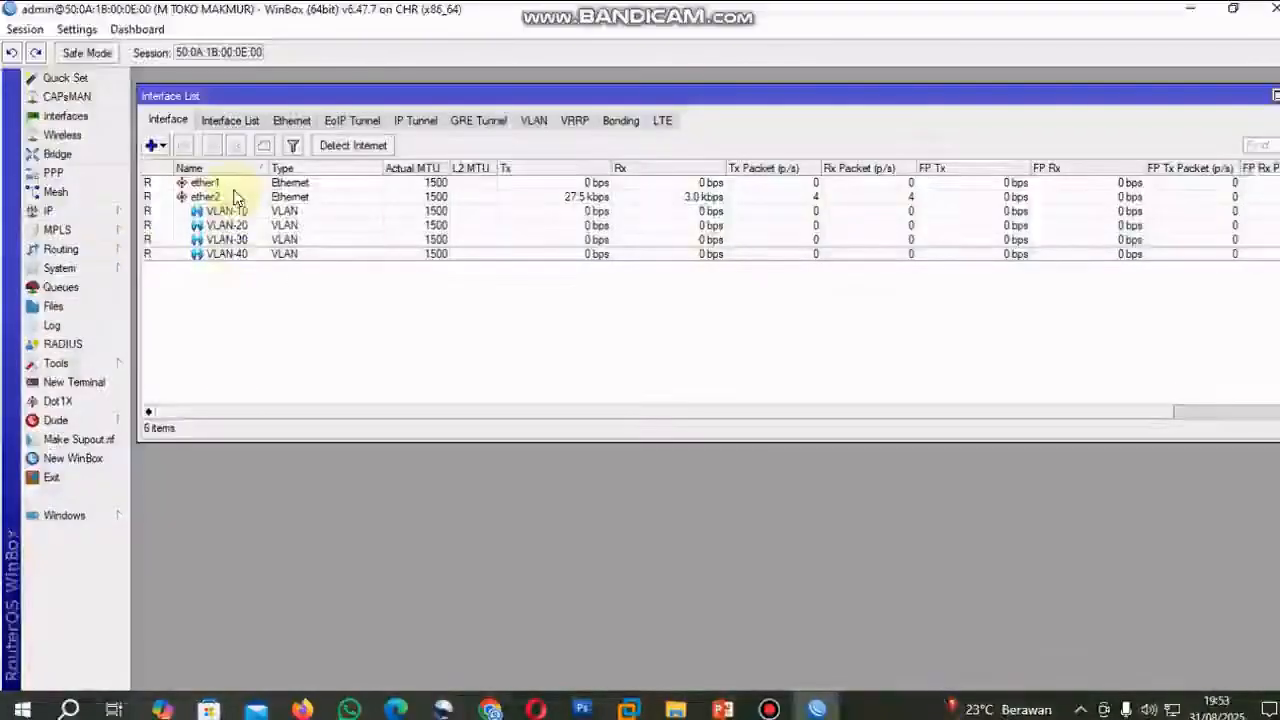
Open the router's IP address list, widen it to read the full ether1 address, and glance at the PNETLab topology.
left_click(86, 220)
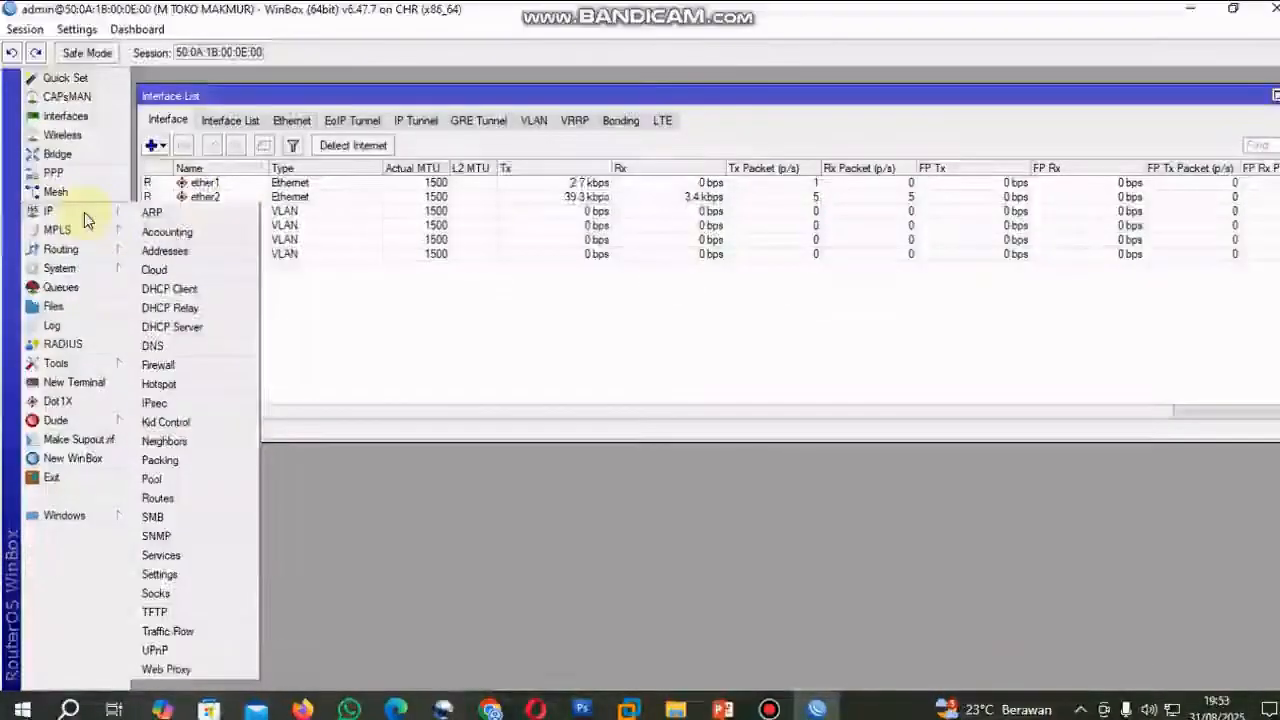
left_click(183, 258)
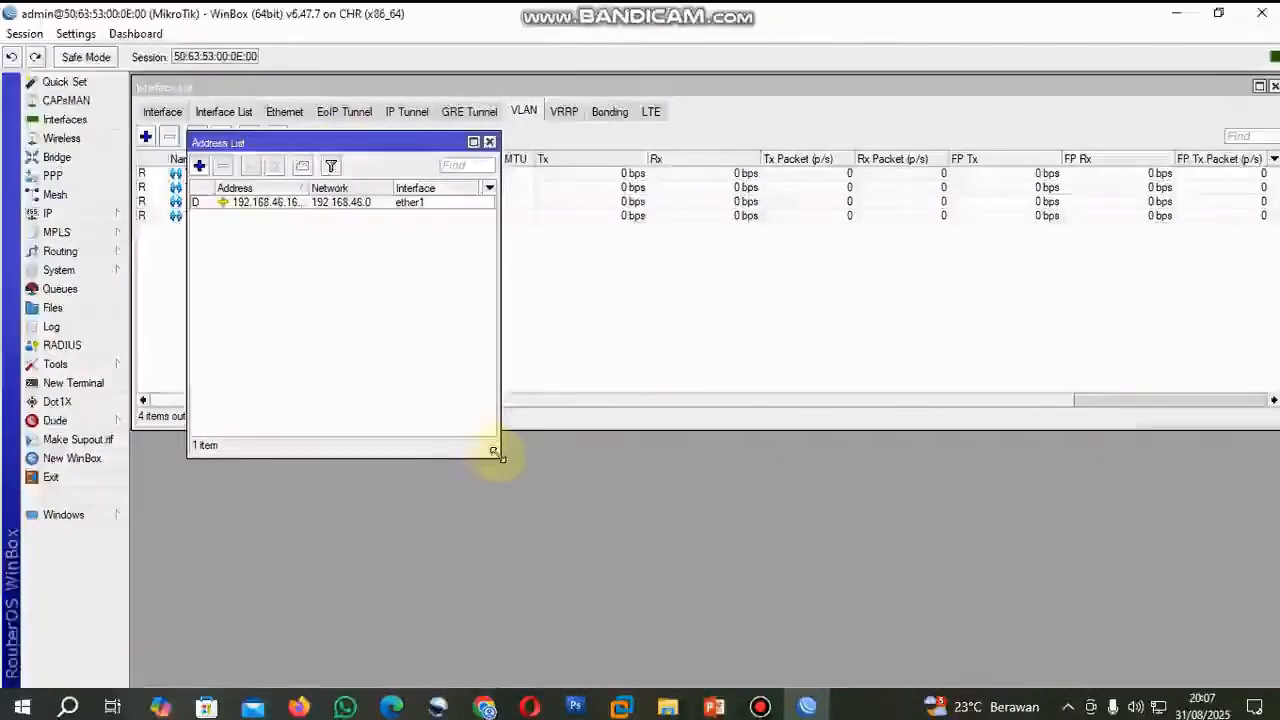
left_click_drag(497, 455, 521, 467)
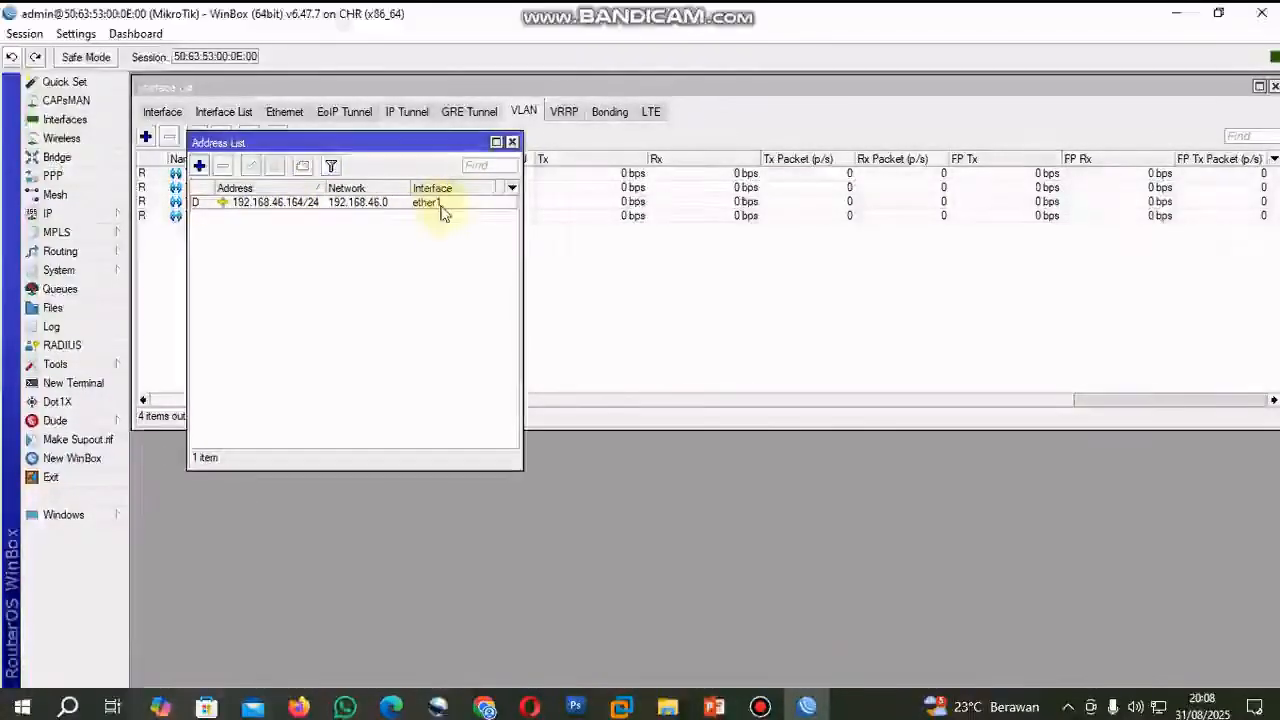
left_click(485, 707)
left_click(810, 707)
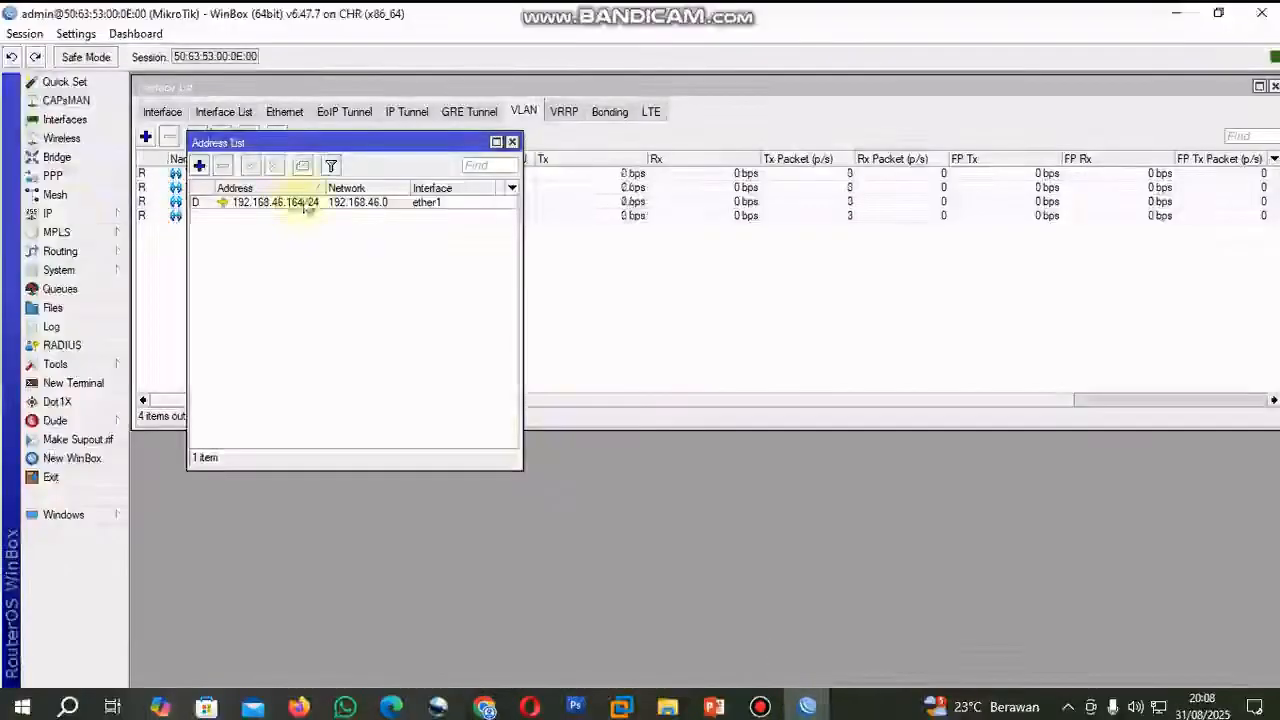
Check the DHCP client entry for ether1 and bring the address list back in front, moved clear of the VLAN list.
left_click(63, 215)
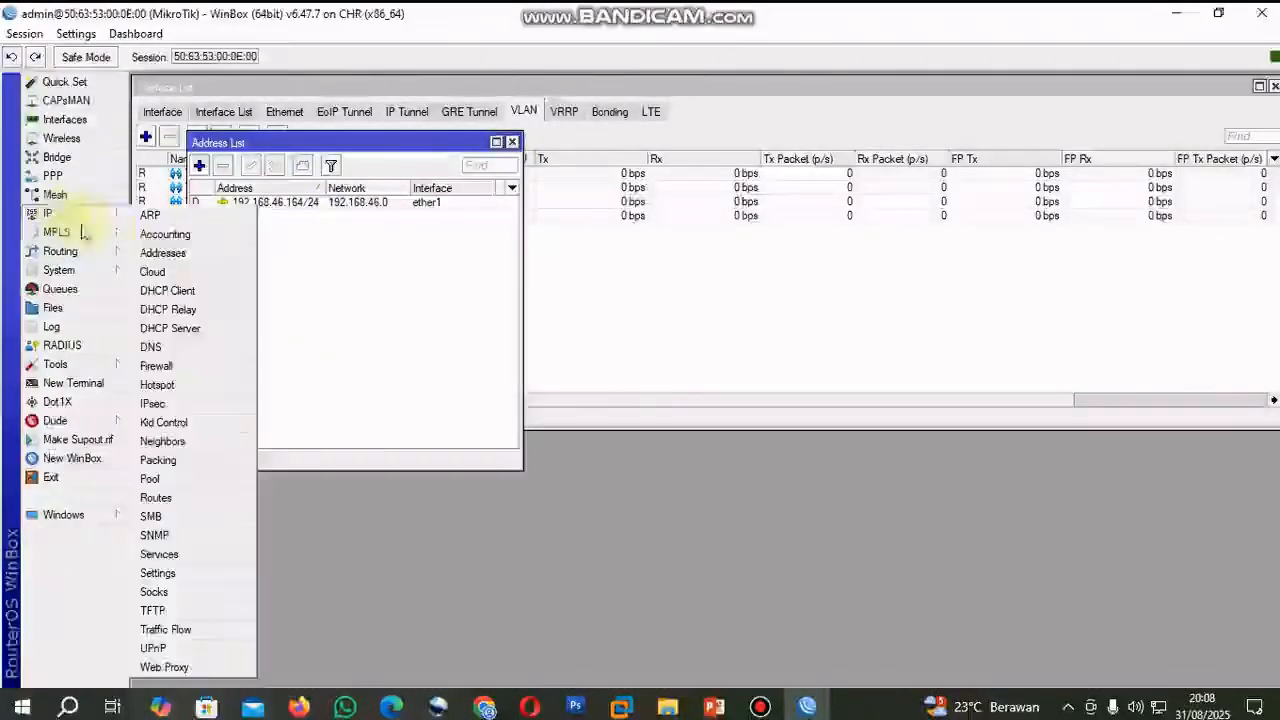
left_click(212, 296)
left_click(834, 301)
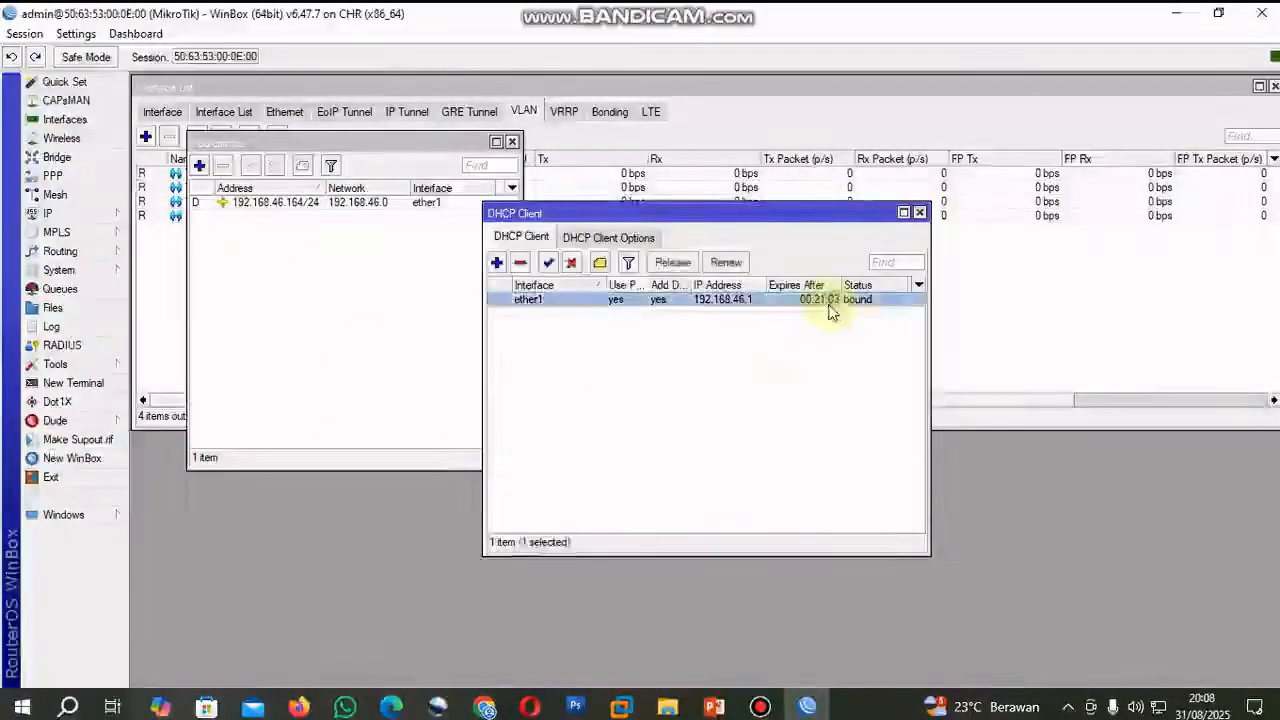
left_click(360, 149)
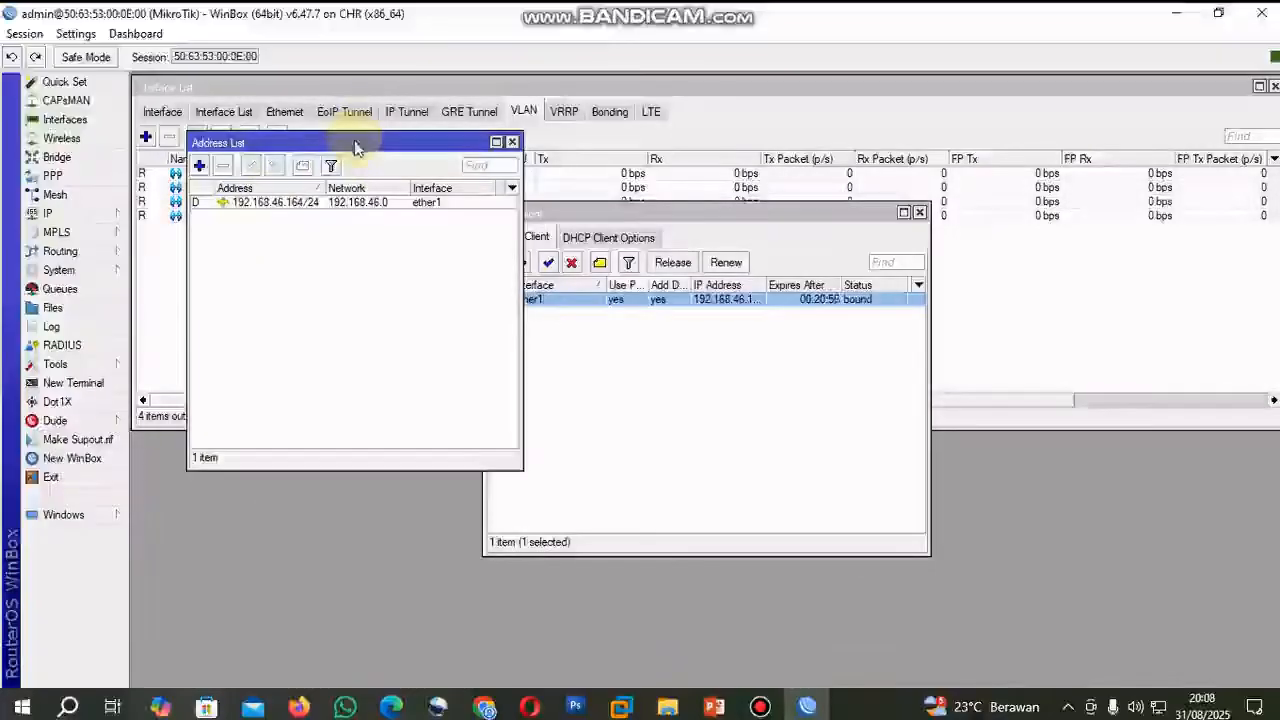
left_click_drag(355, 147, 457, 259)
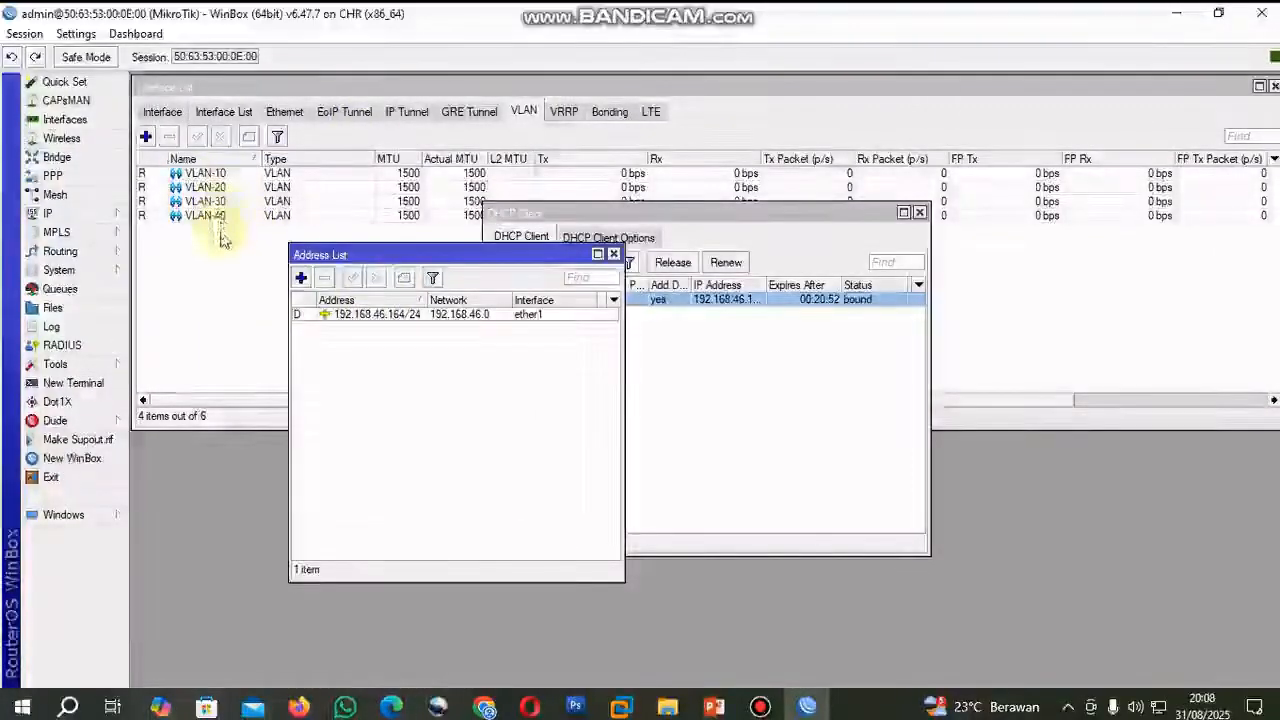
Check VLAN 10's gateway and prefix in the PNETLab topology and add the router address 10.10.10.65/30 on interface VLAN-10.
left_click(301, 279)
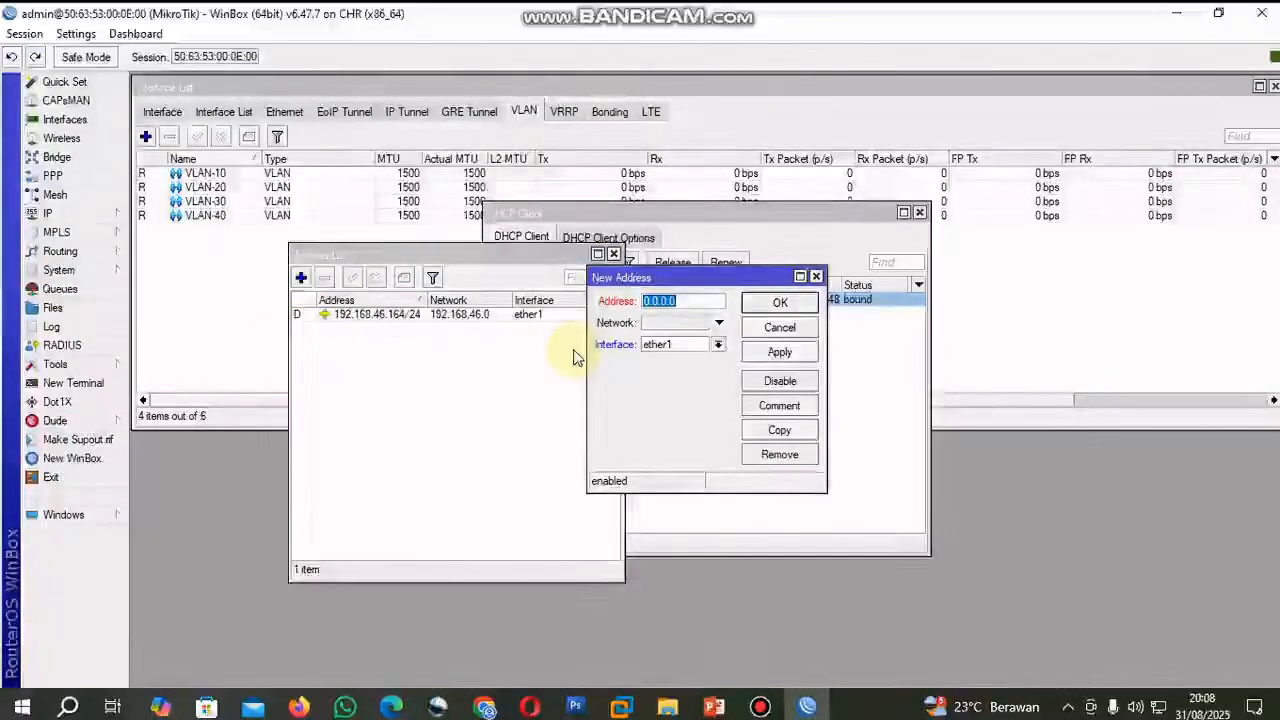
left_click(488, 705)
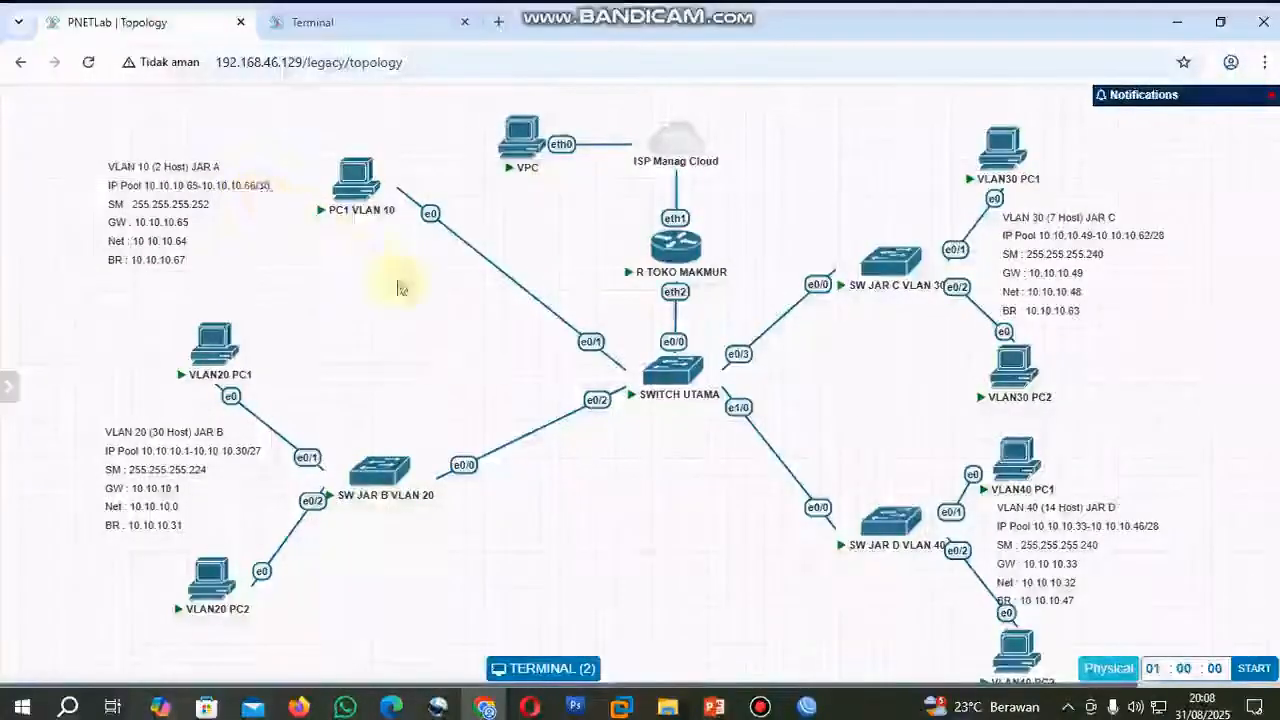
left_click(806, 707)
type("10.10.10")
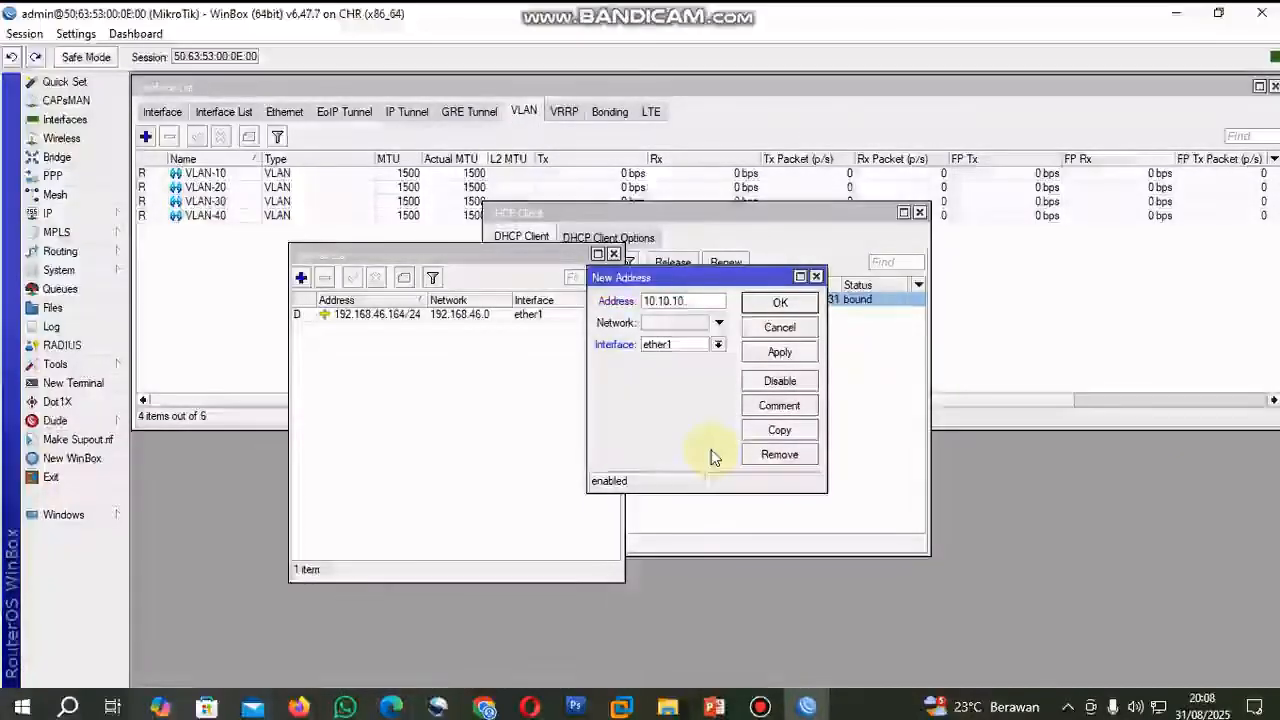
type(".65")
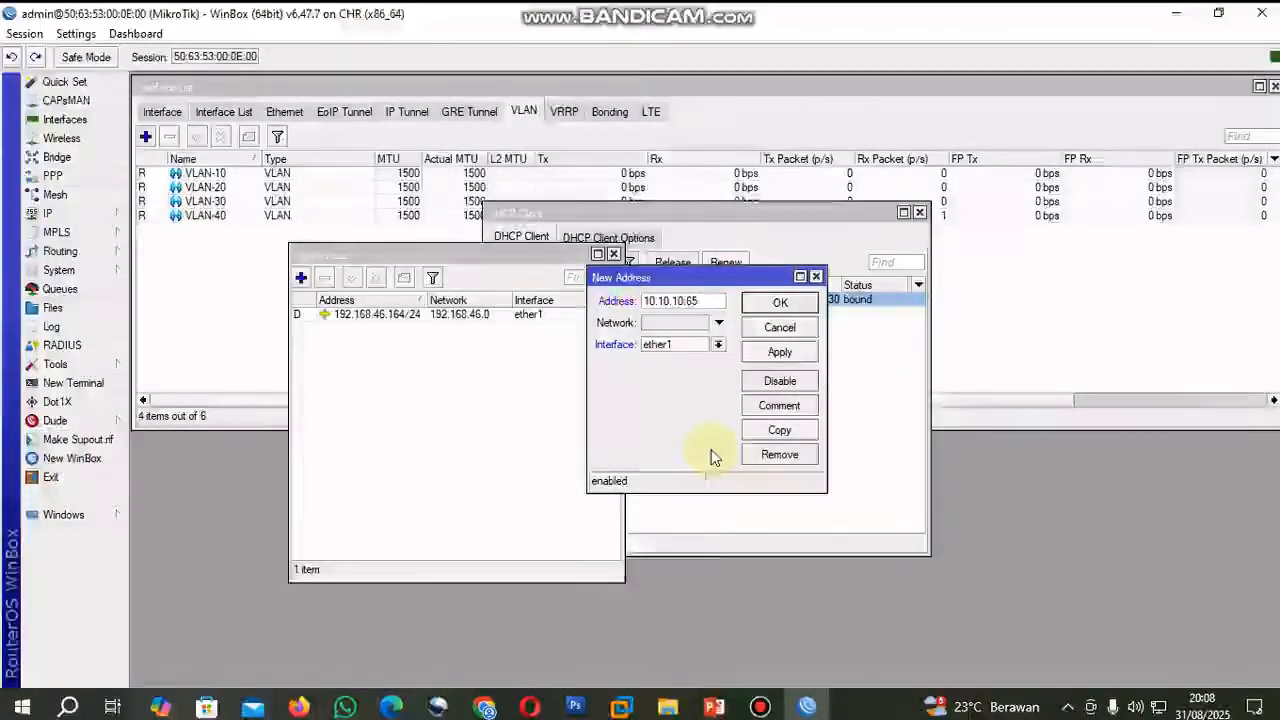
type("/24")
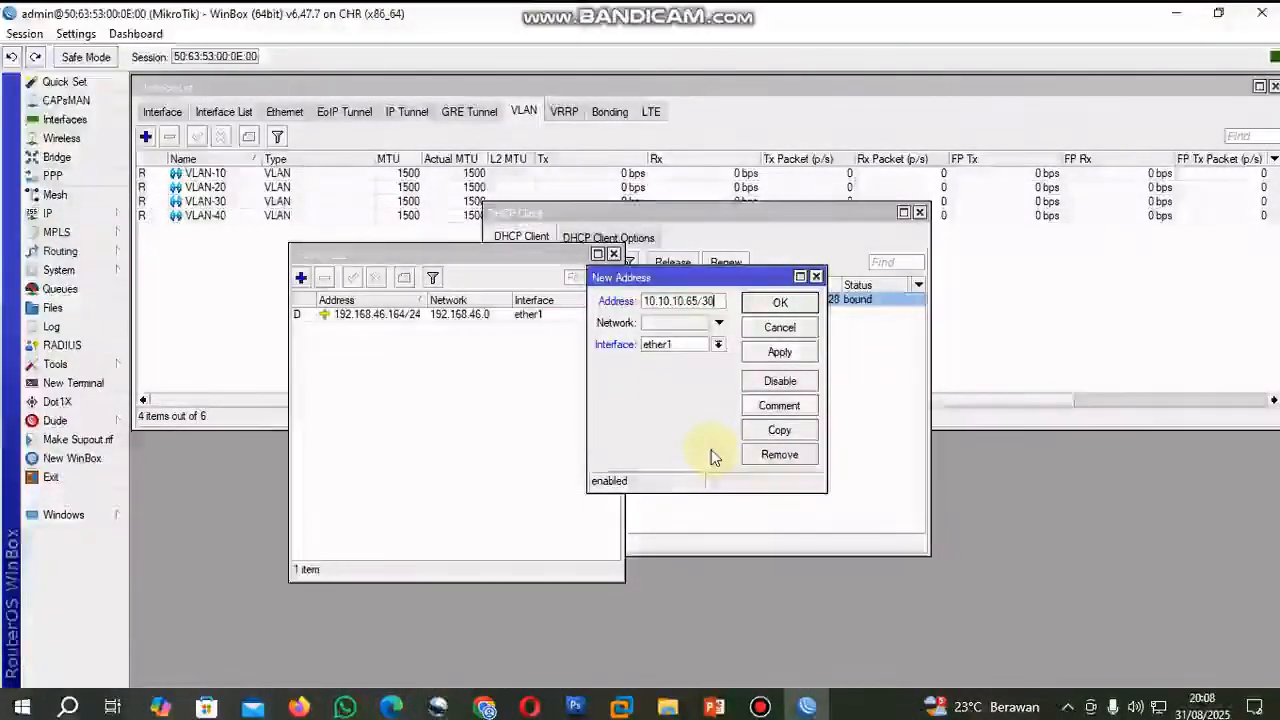
left_click(485, 707)
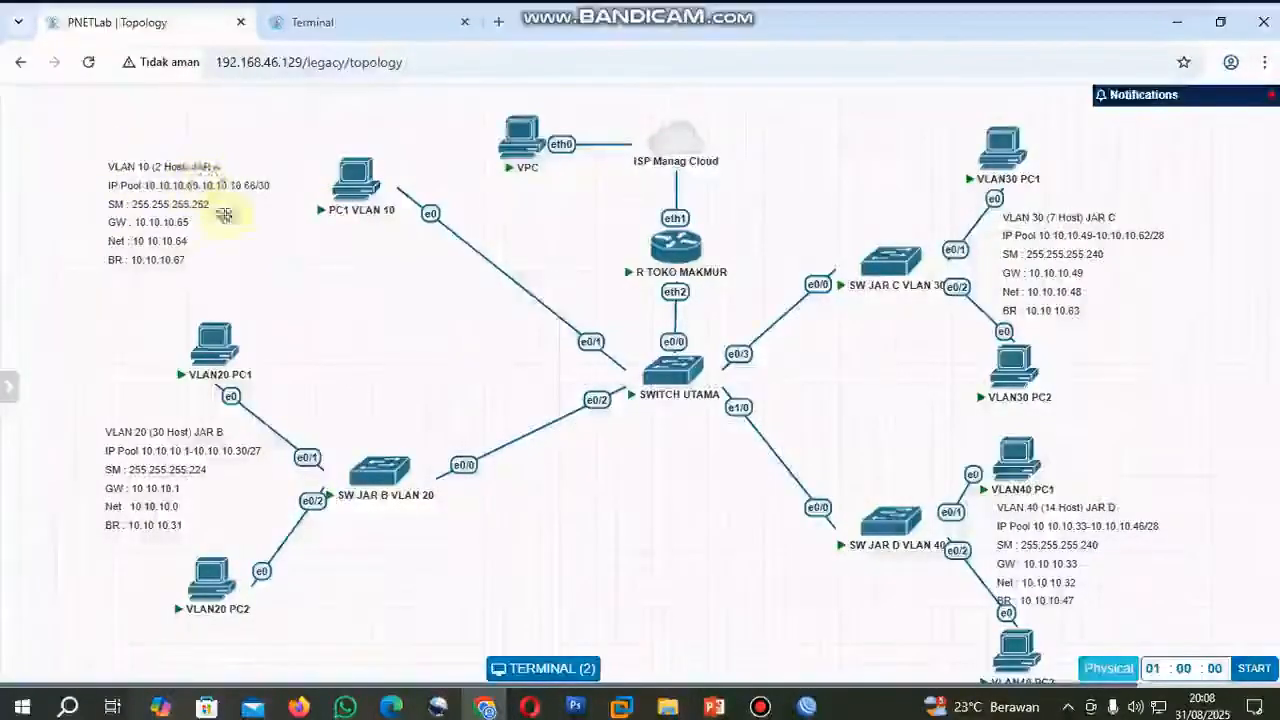
left_click(807, 707)
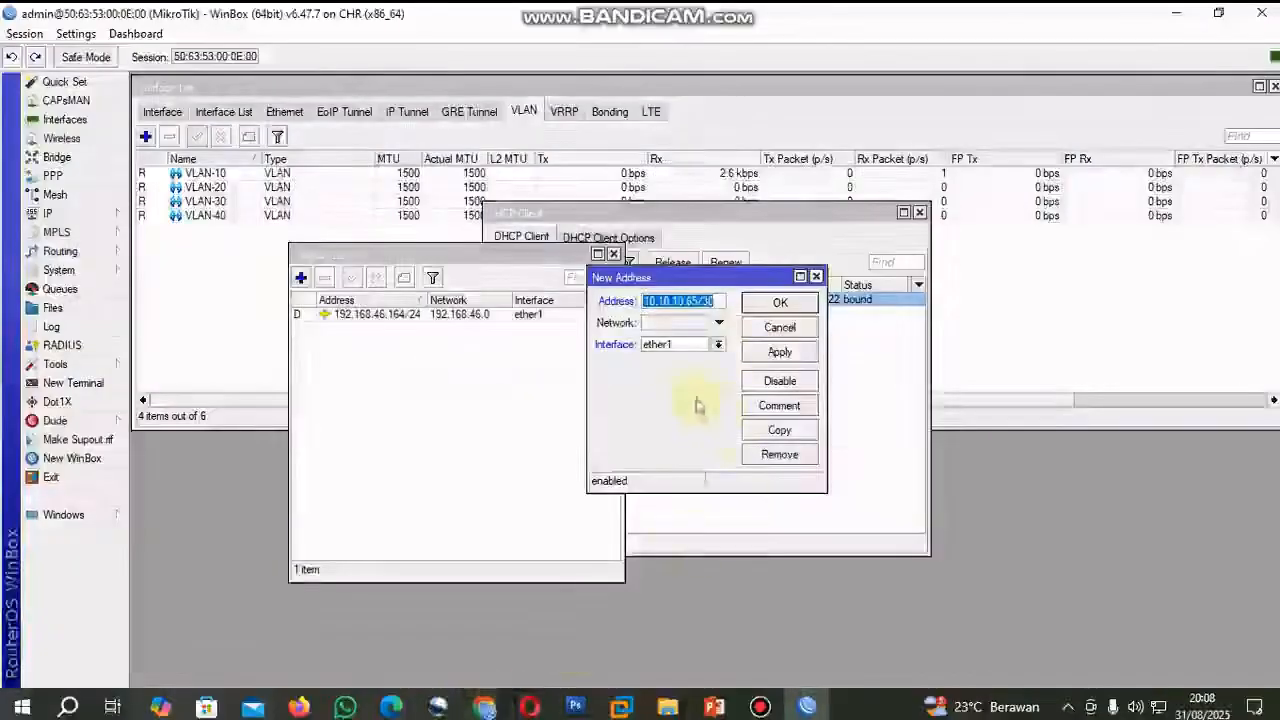
left_click(718, 344)
left_click(680, 362)
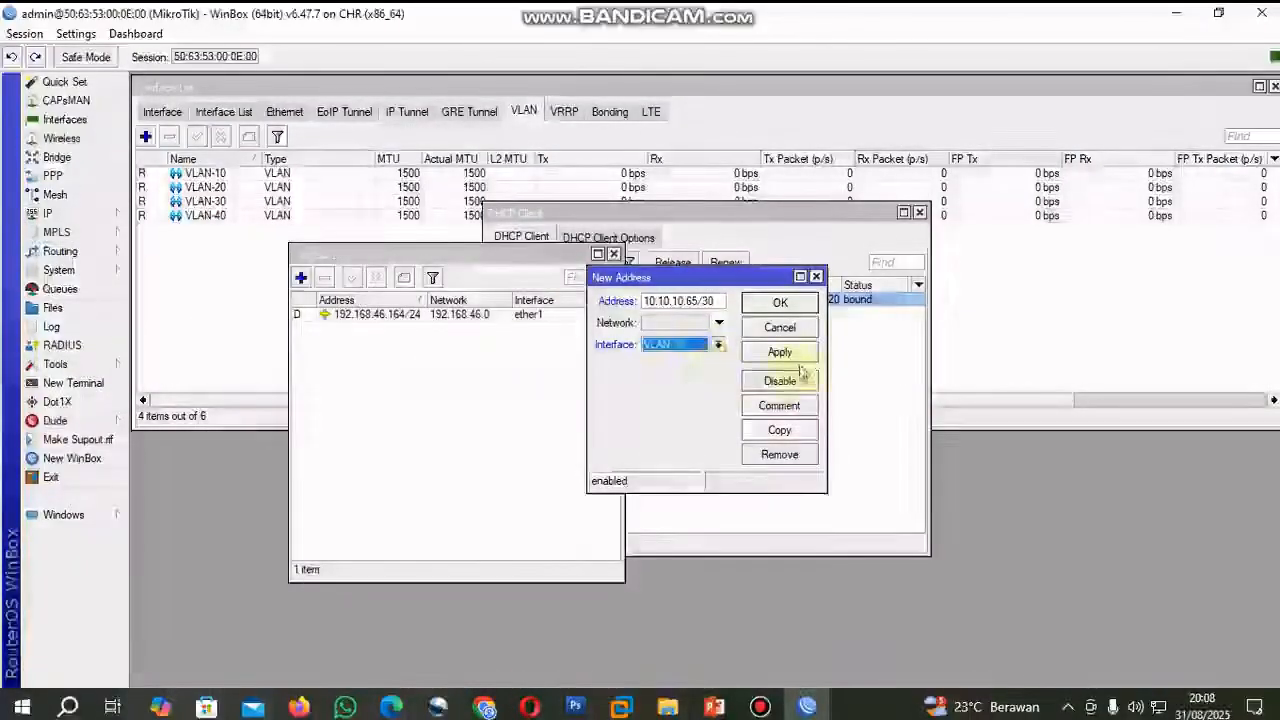
left_click(782, 351)
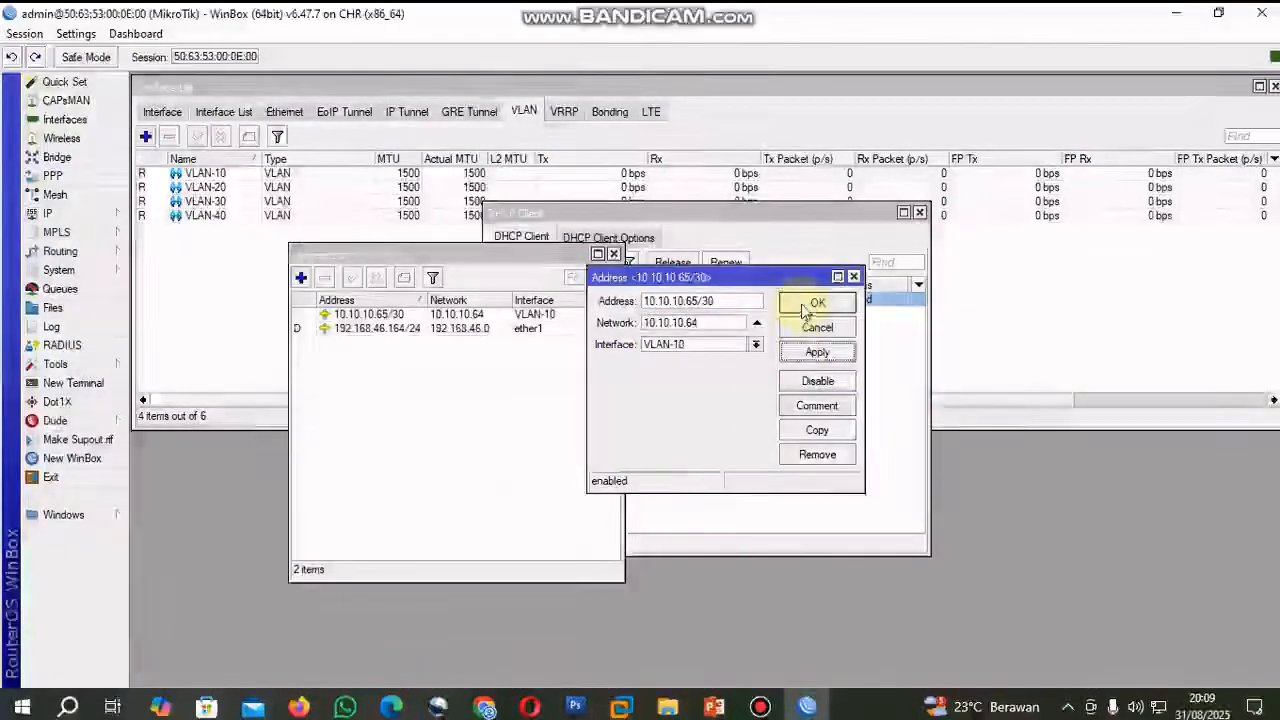
left_click(806, 305)
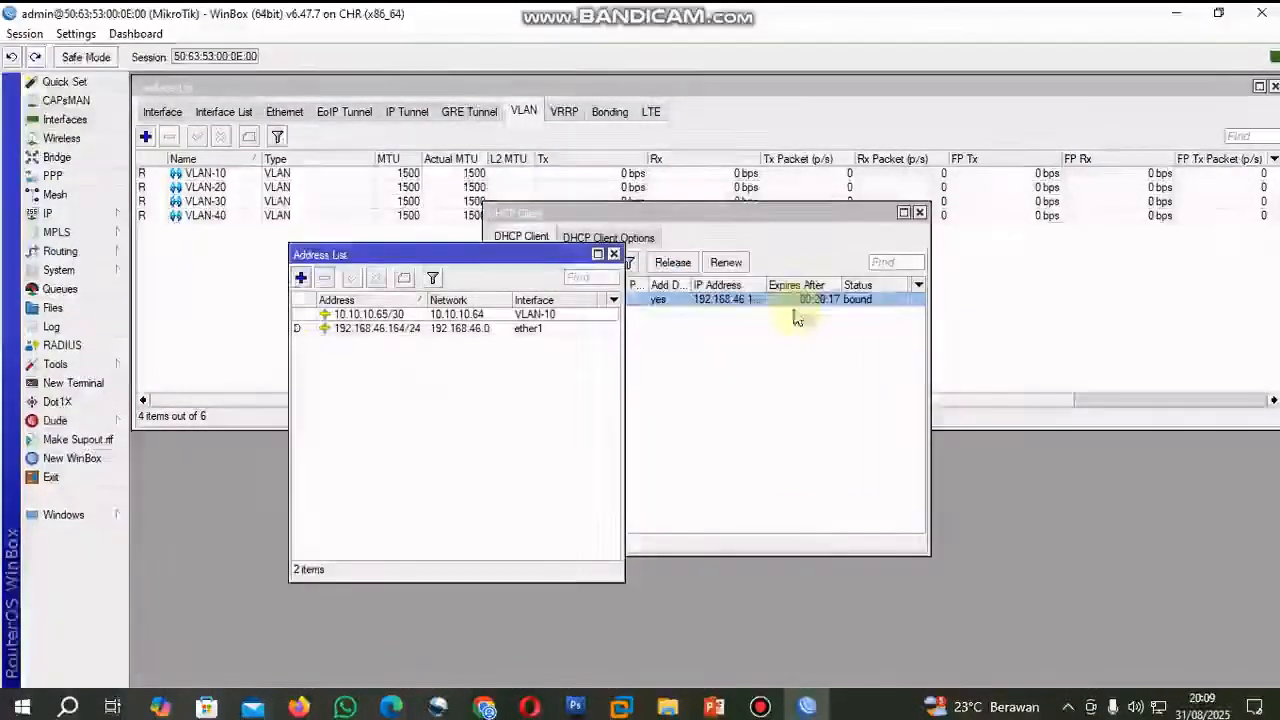
Check VLAN 20's addressing in the PNETLab topology and add the router address 10.10.10.1/27 on interface VLAN-20.
left_click(301, 281)
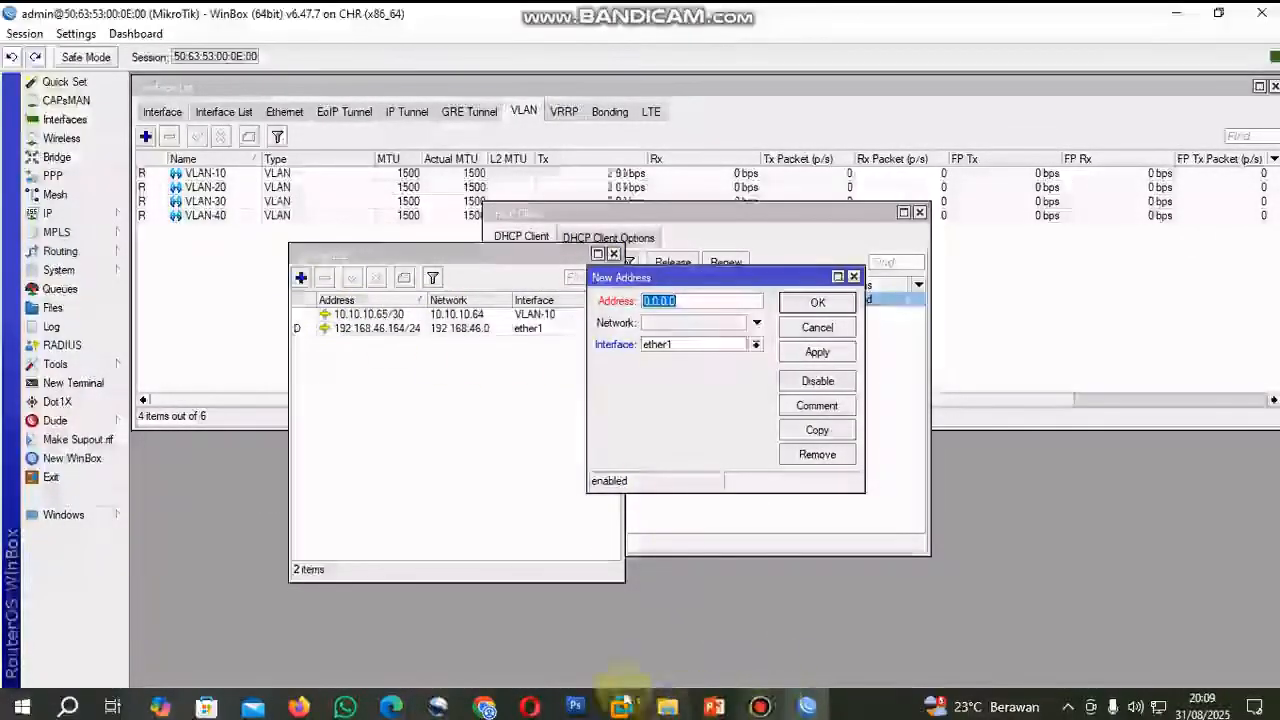
left_click(485, 707)
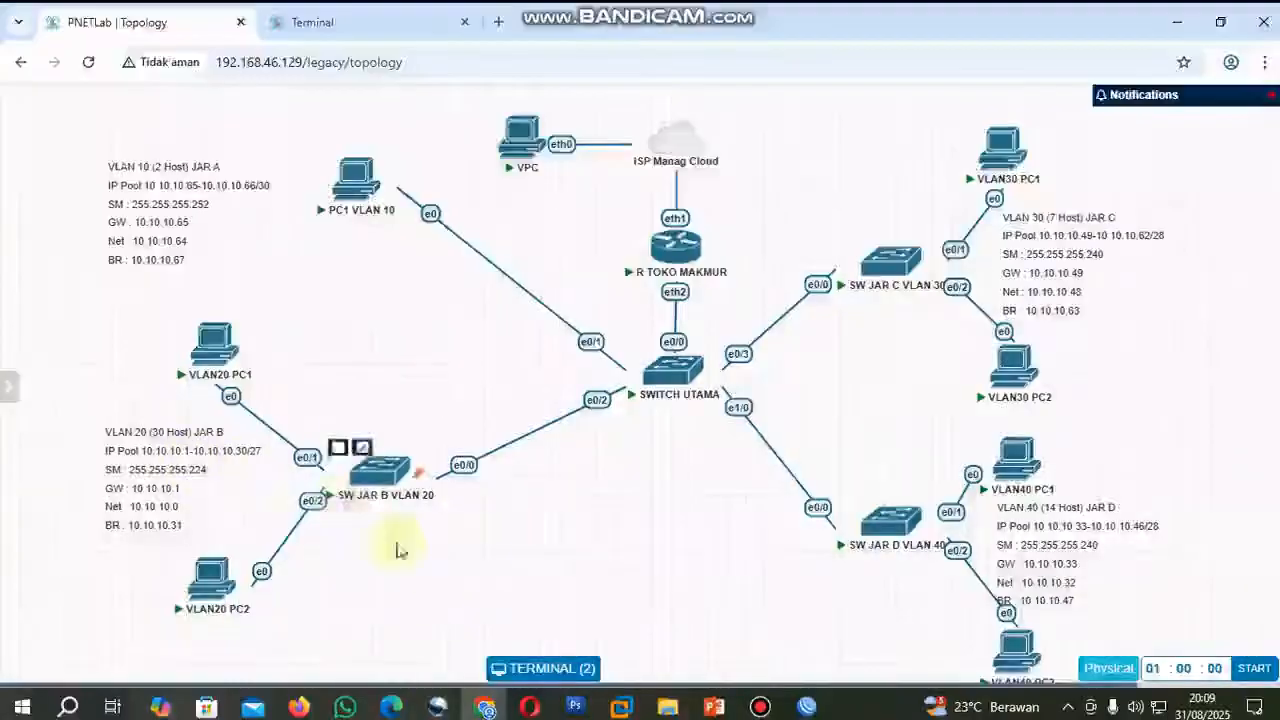
left_click(808, 708)
type("10.10.10.1")
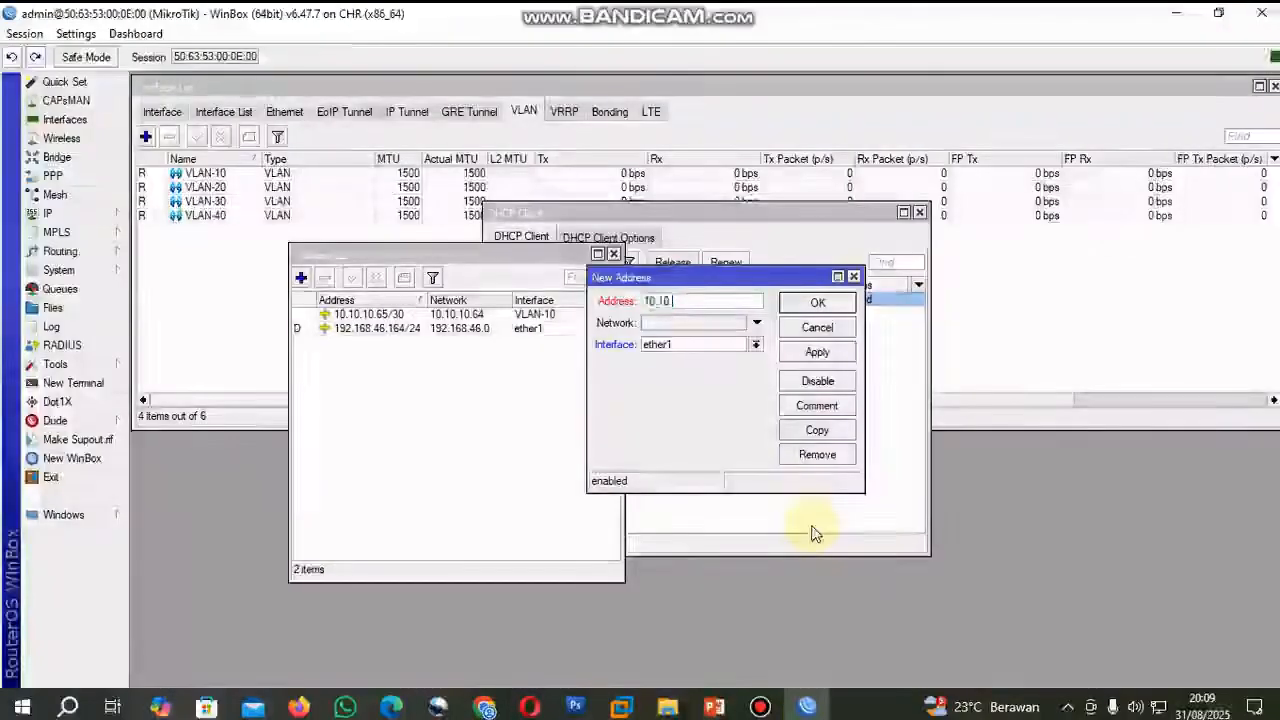
type("/")
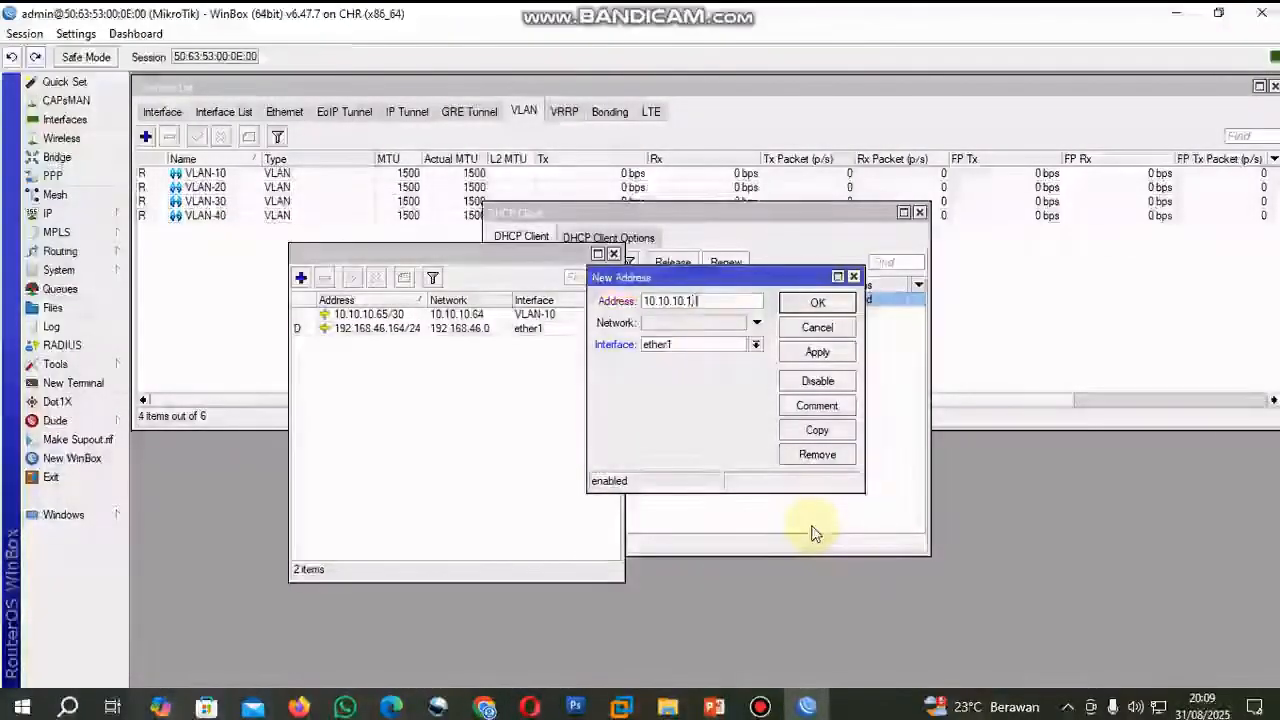
type("27")
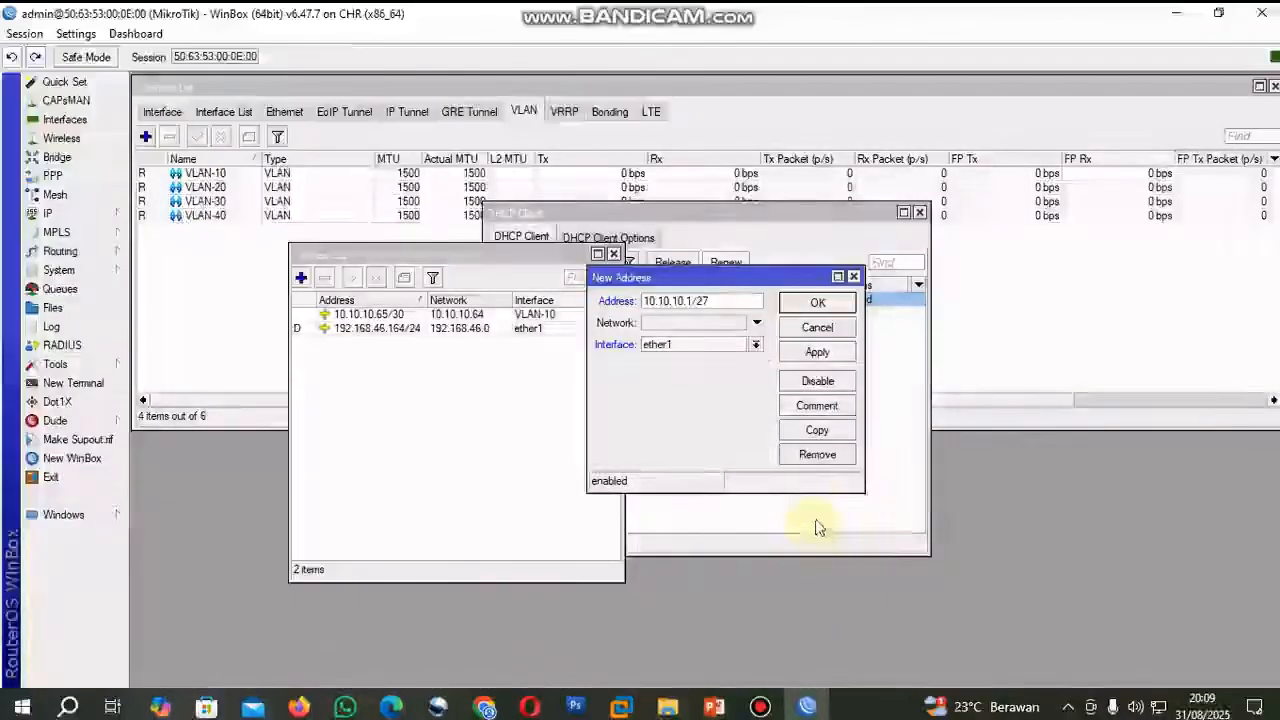
left_click(756, 344)
left_click(755, 388)
left_click(817, 351)
left_click(817, 303)
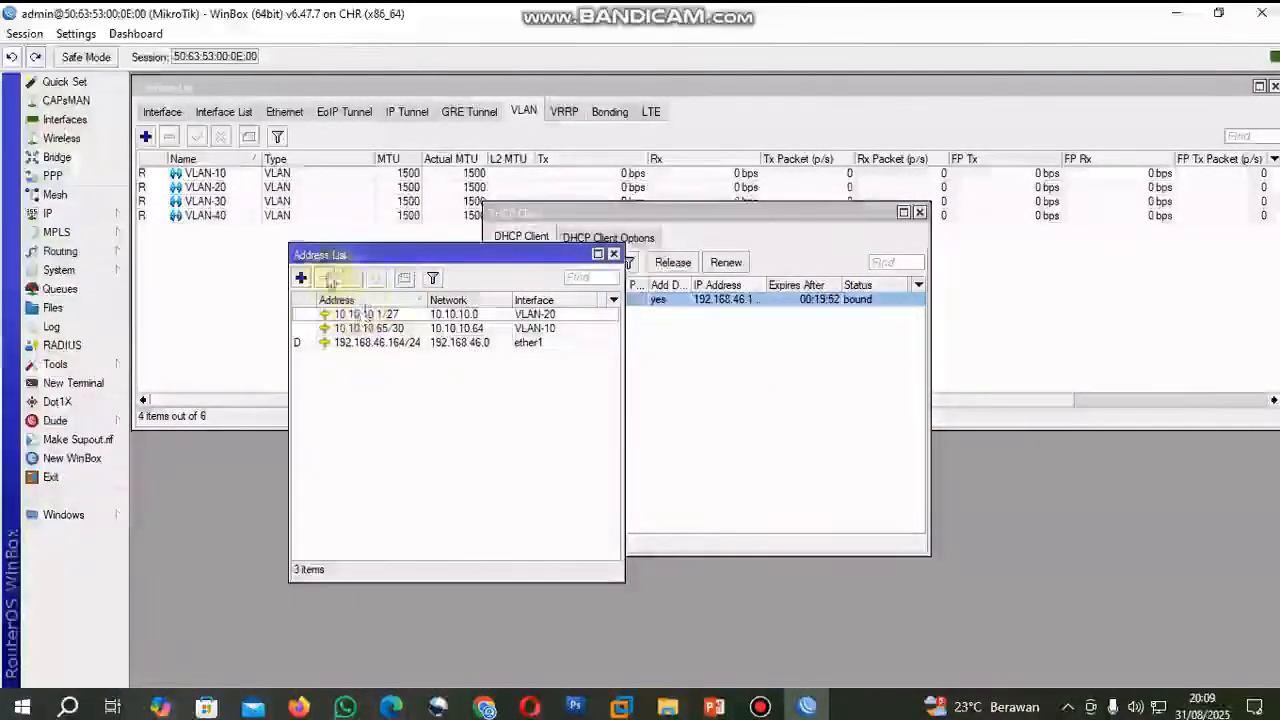
Check VLAN 30's addressing in the PNETLab topology and add the router address 10.10.10.49/28 on interface VLAN-30.
left_click(300, 277)
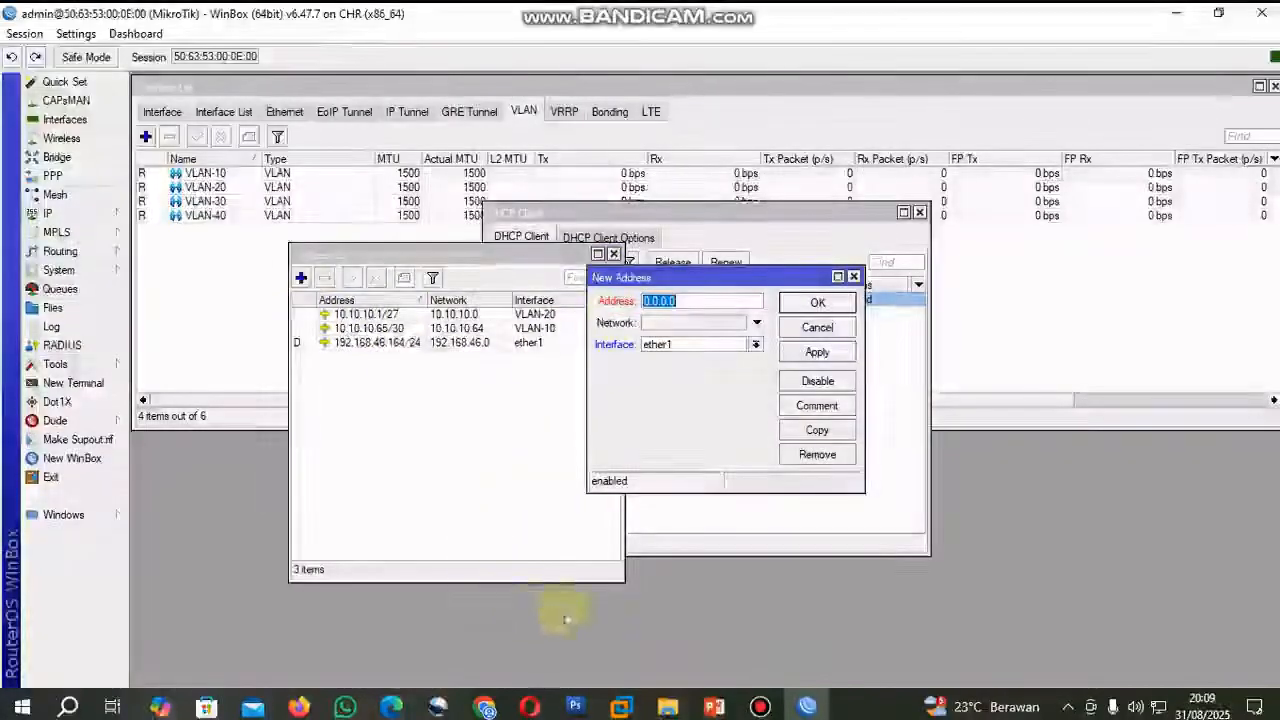
left_click(485, 707)
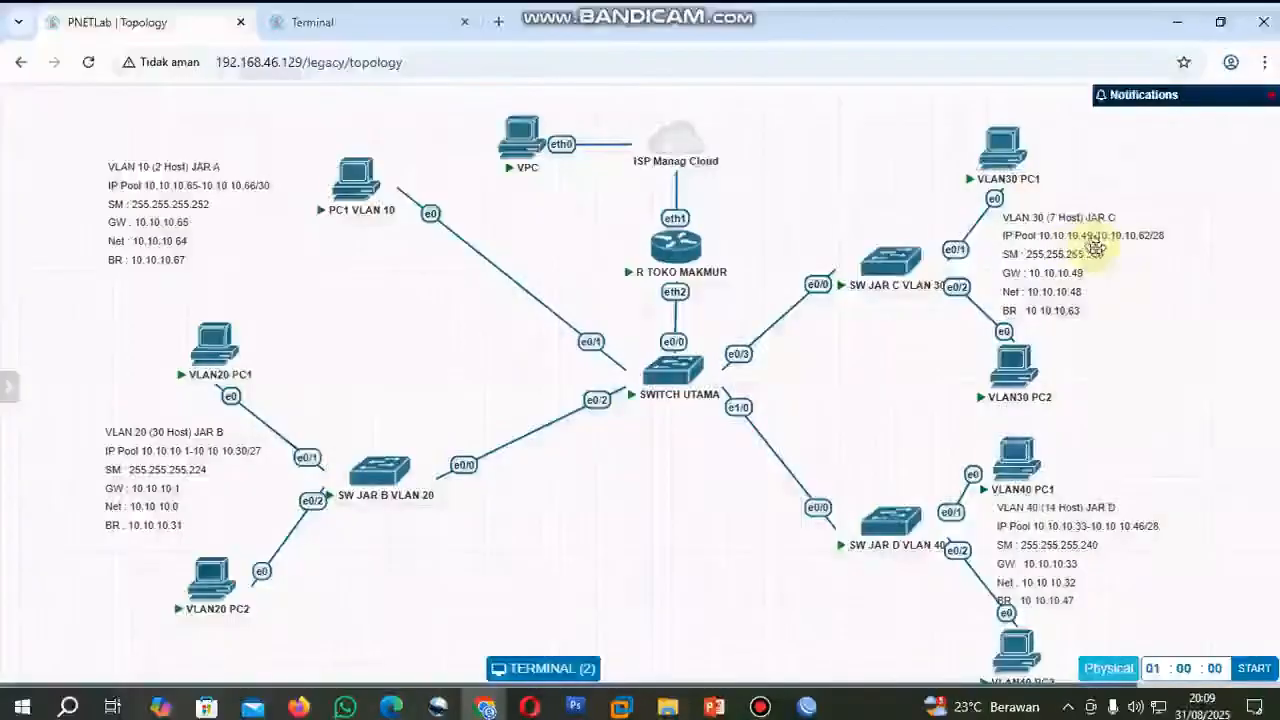
left_click(806, 707)
type("10.10.10.")
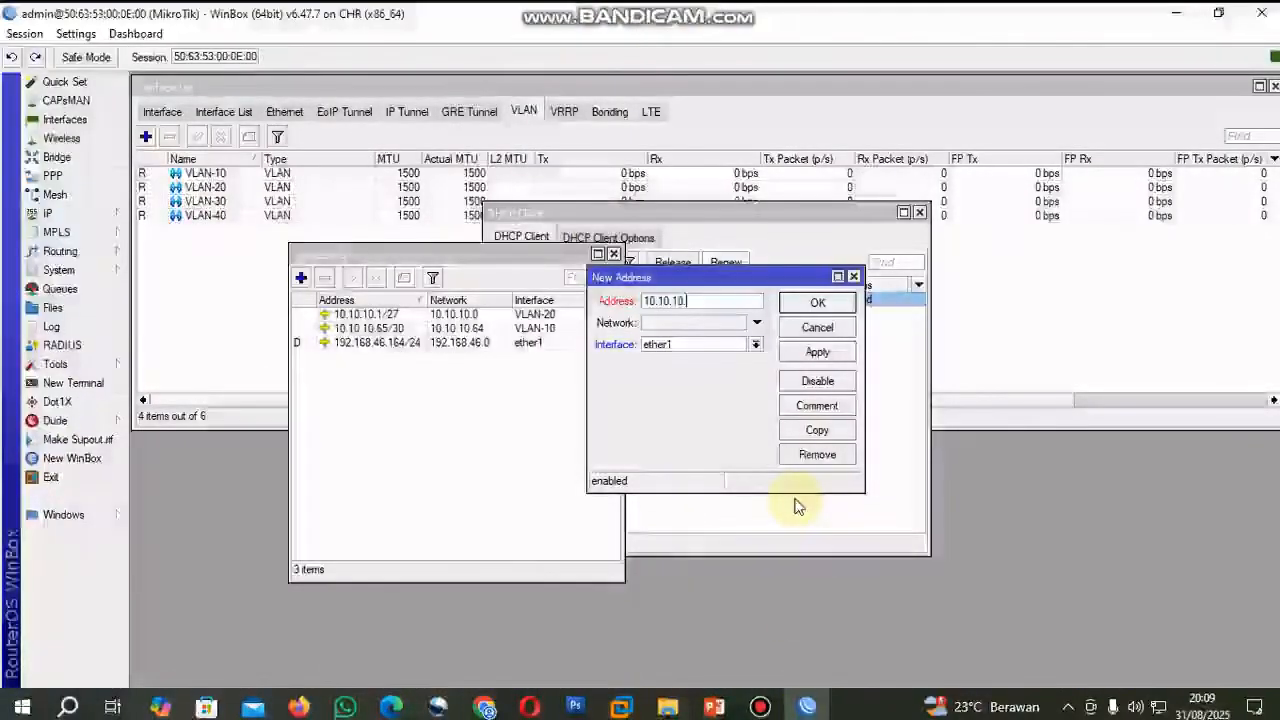
type("49")
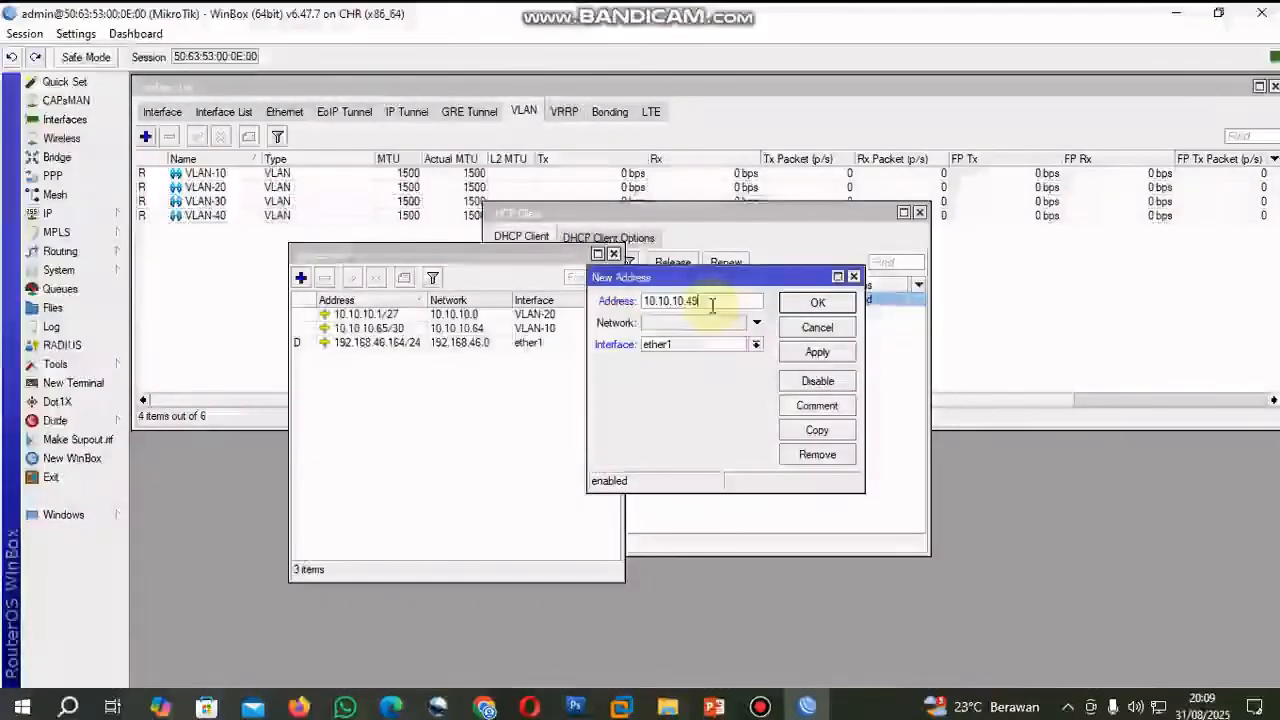
type("/28")
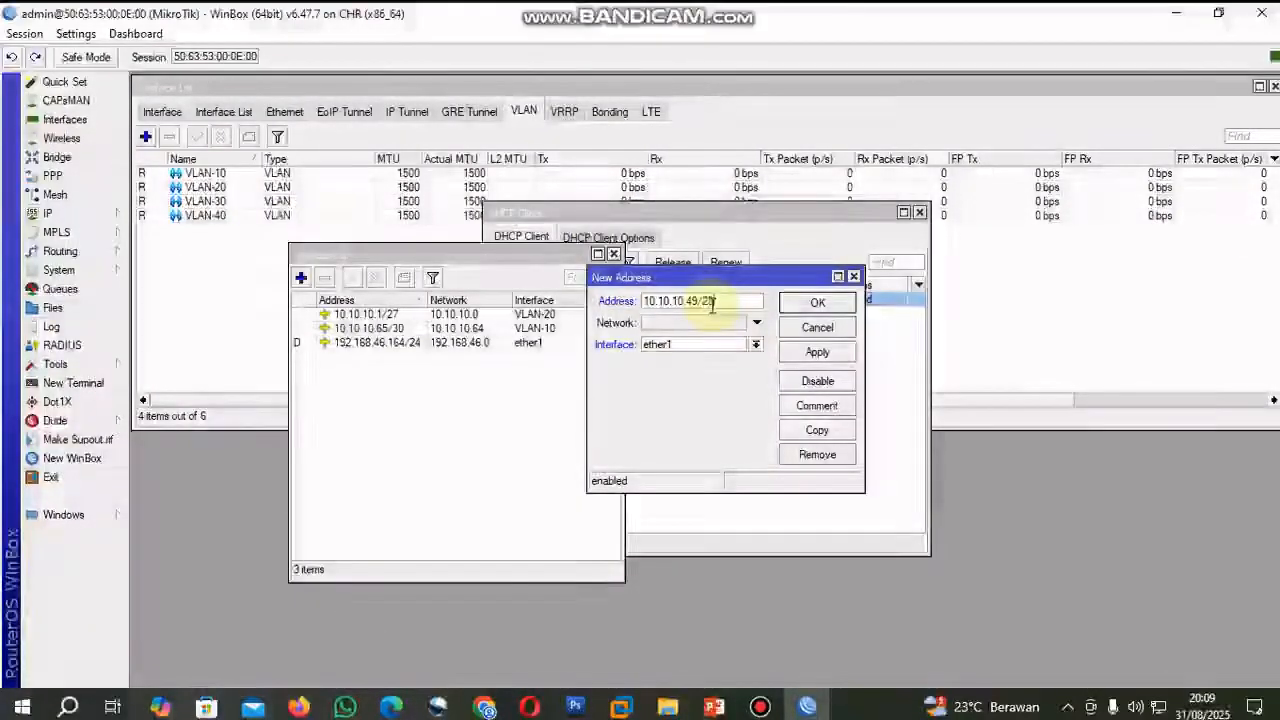
left_click(755, 344)
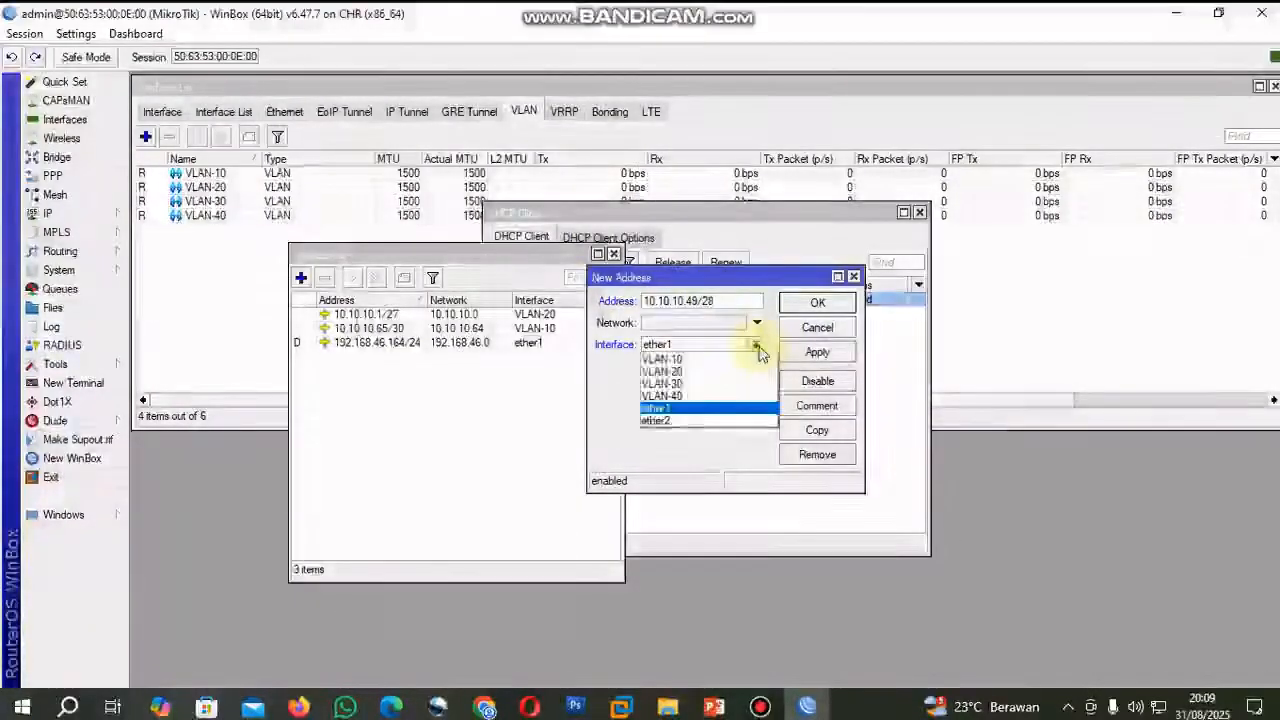
left_click(716, 385)
left_click(817, 352)
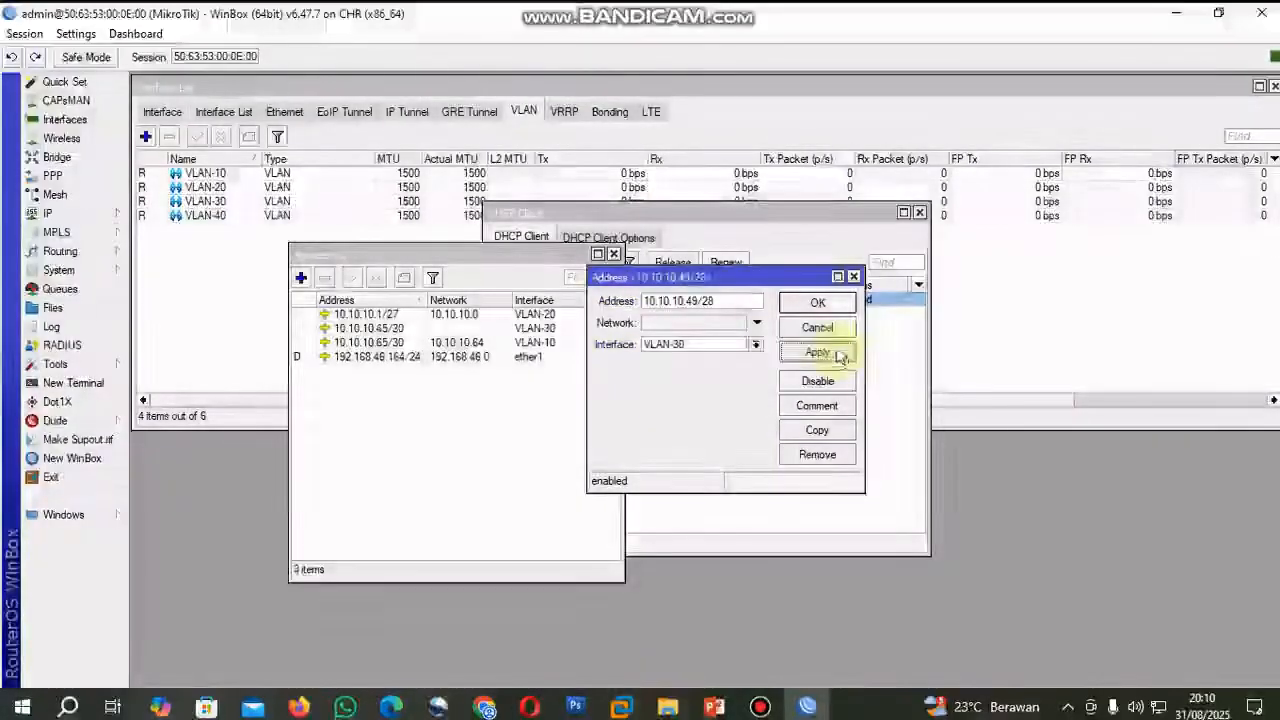
left_click(817, 303)
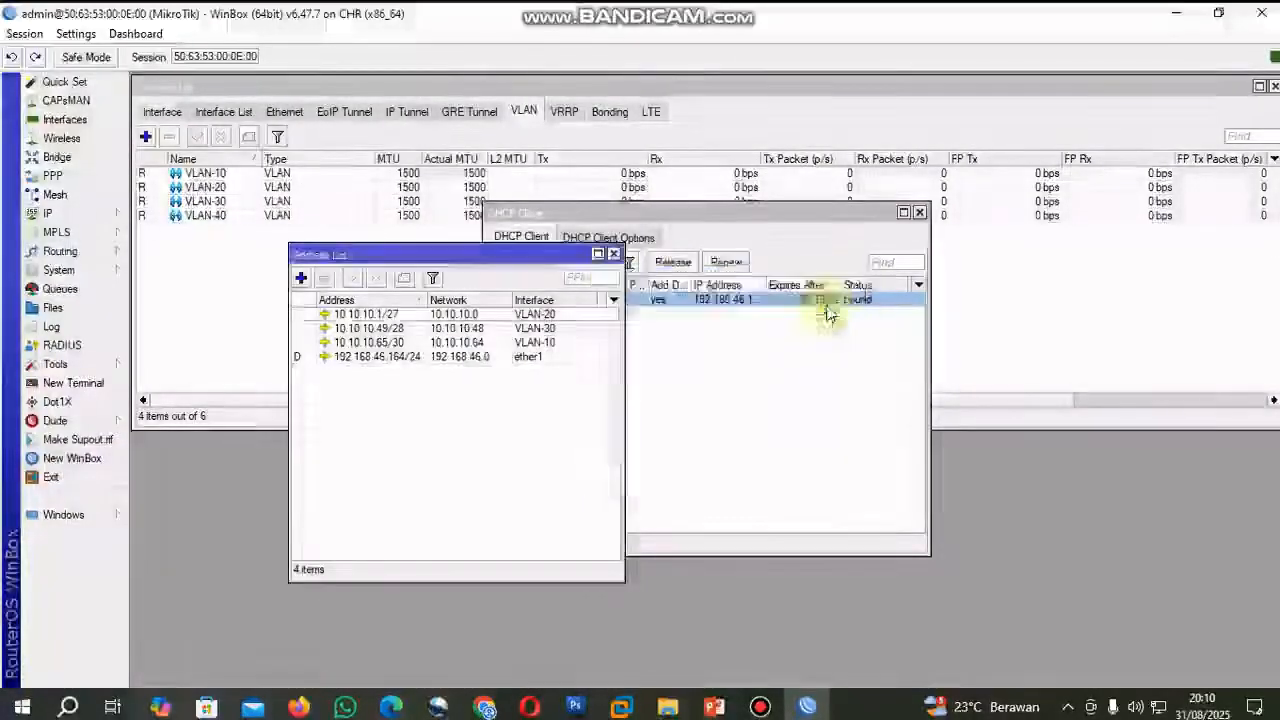
Check VLAN 40's addressing in the PNETLab topology and add the router address 10.10.10.33/28 on interface VLAN-40.
left_click(301, 279)
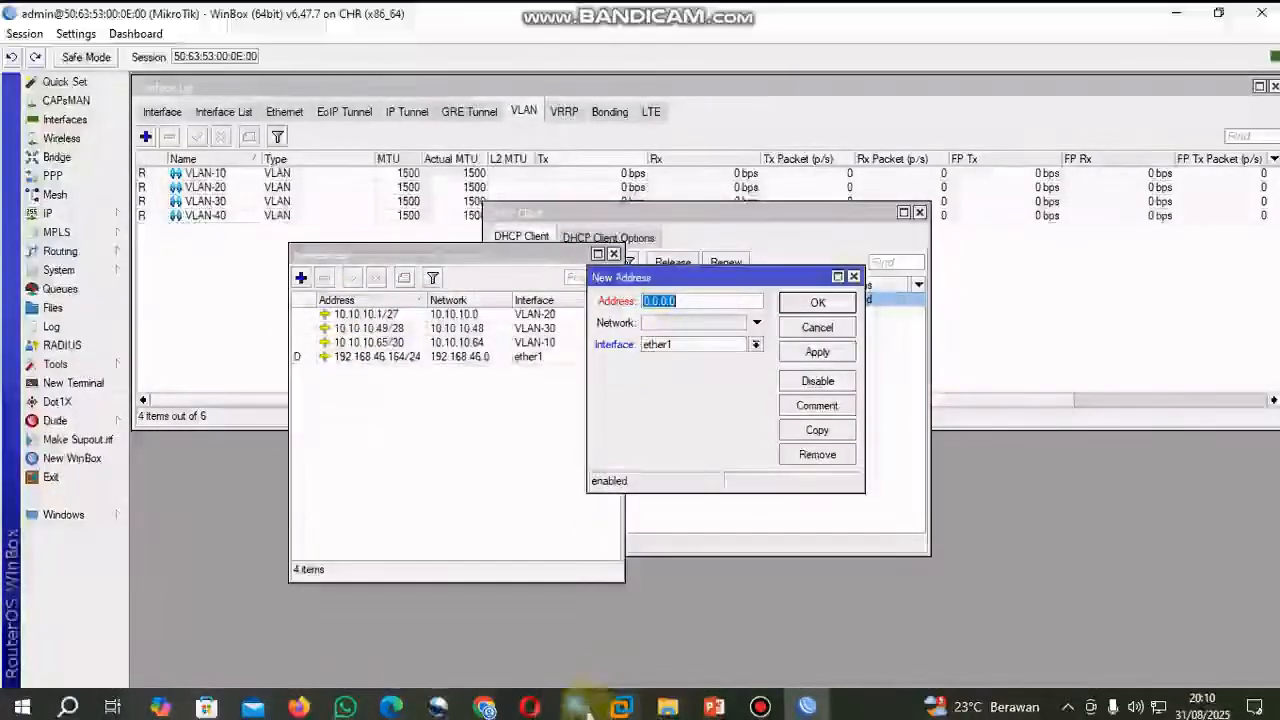
left_click(485, 707)
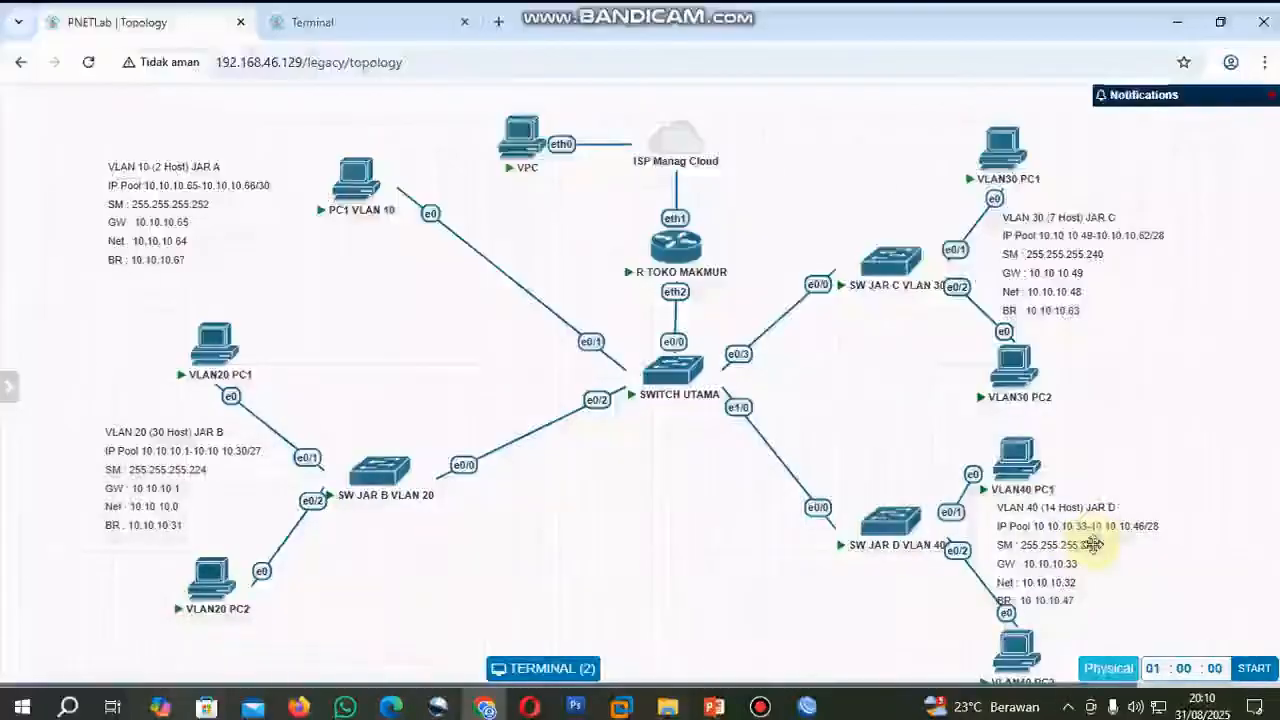
left_click(806, 707)
type("33/")
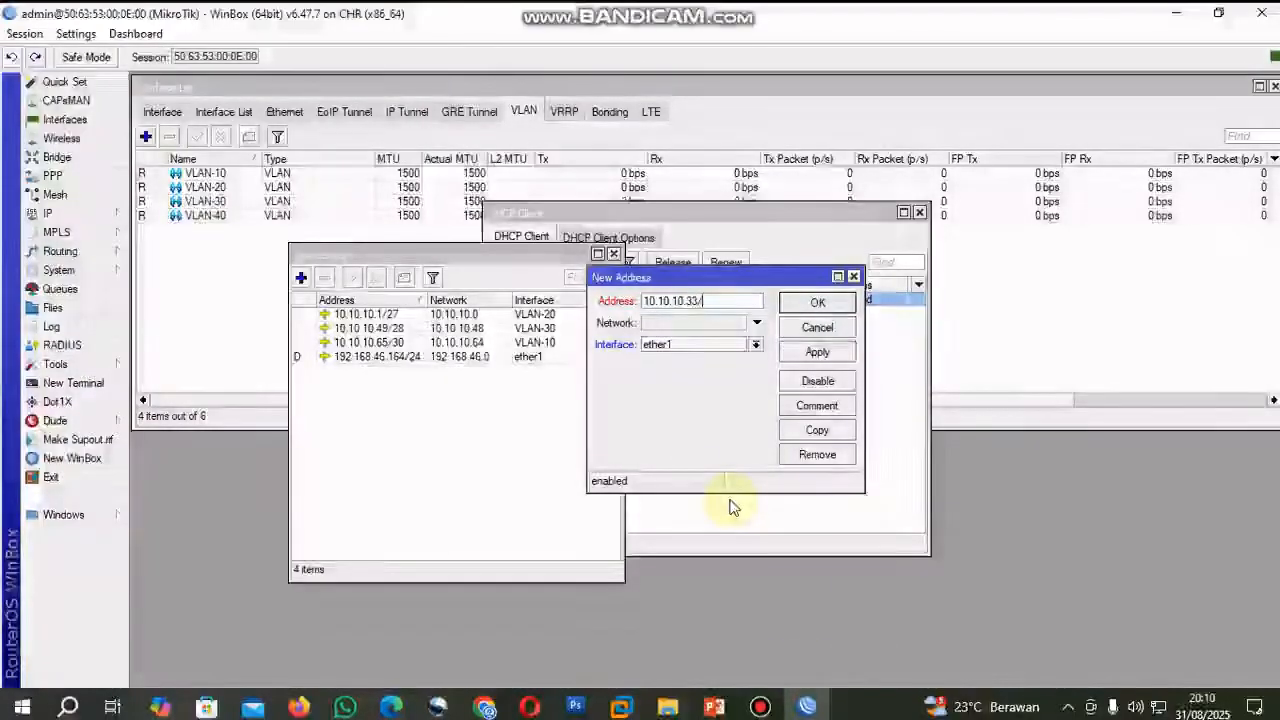
type("28")
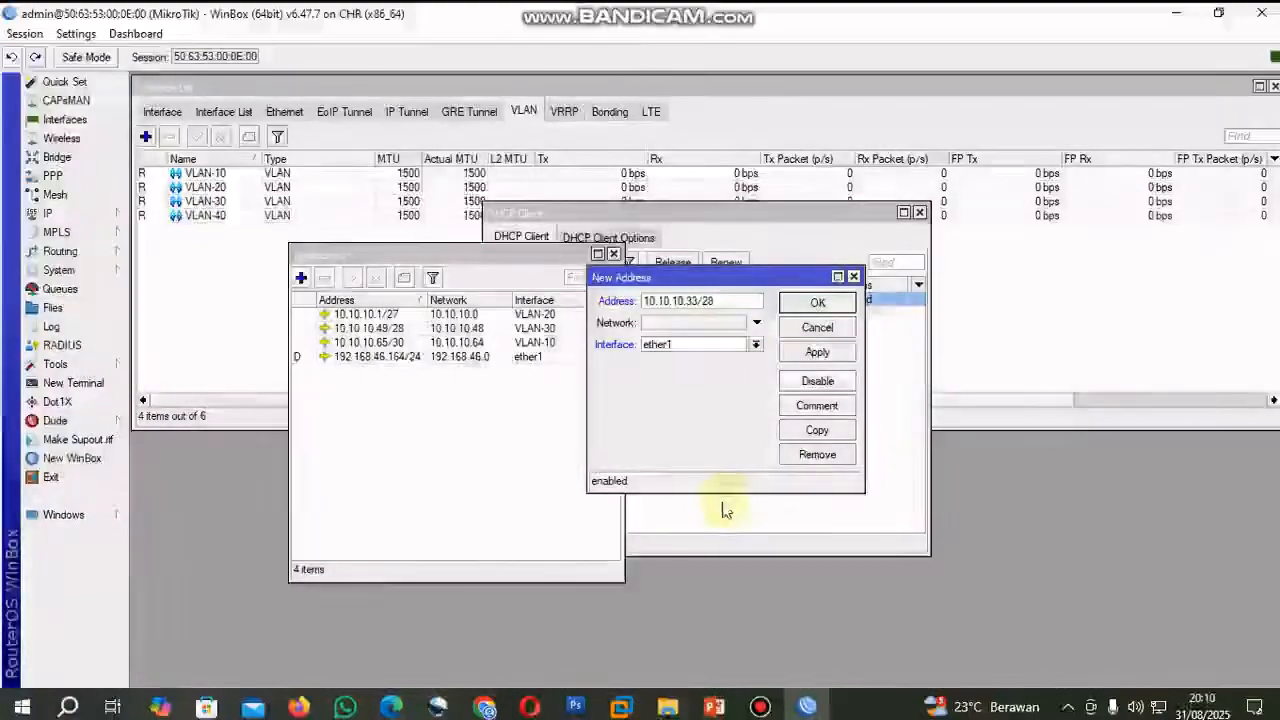
left_click(756, 344)
left_click(730, 398)
left_click(805, 356)
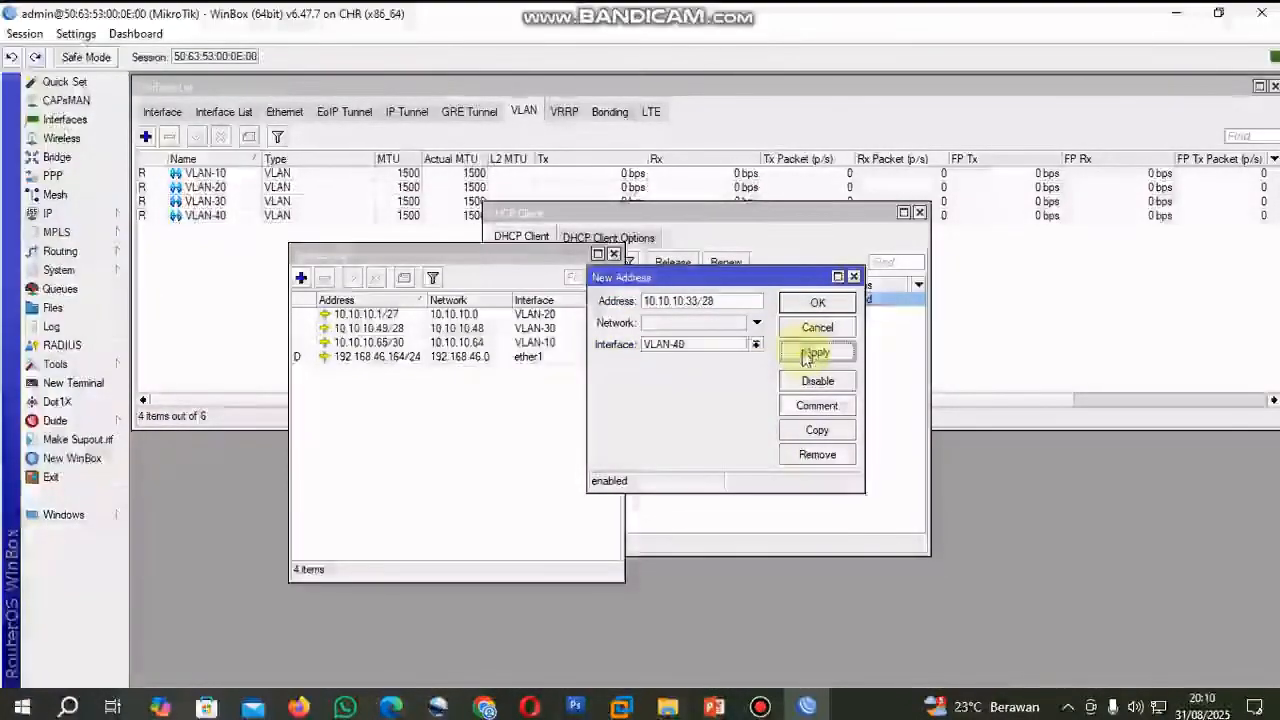
left_click(833, 310)
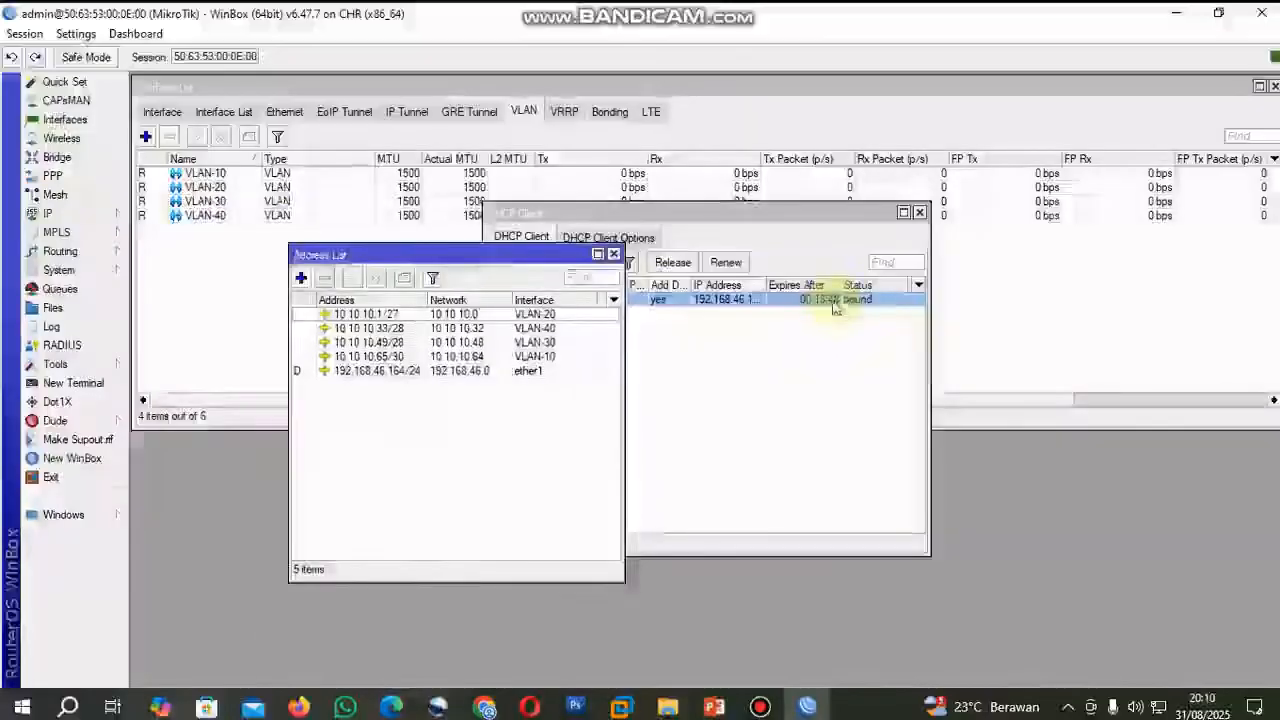
Run DHCP Setup on the router for interface VLAN-10, accepting the suggested network, gateway and address pool settings.
left_click_drag(448, 255, 300, 212)
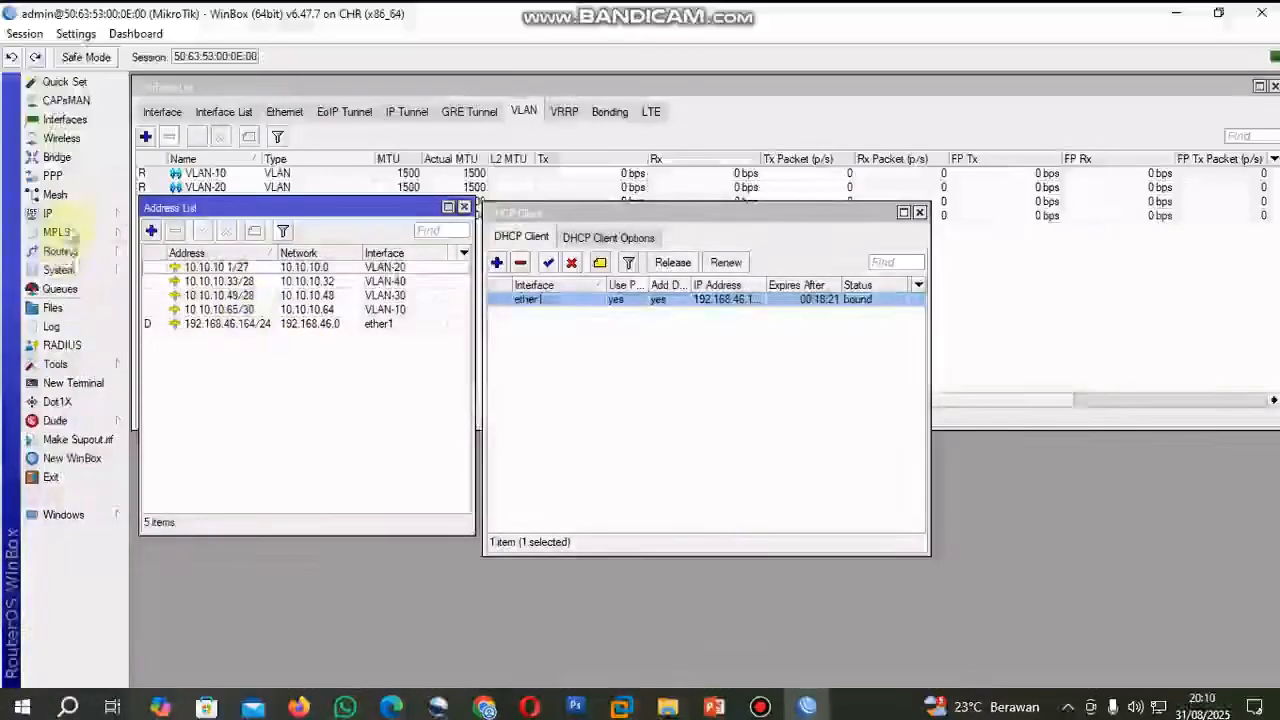
left_click(50, 213)
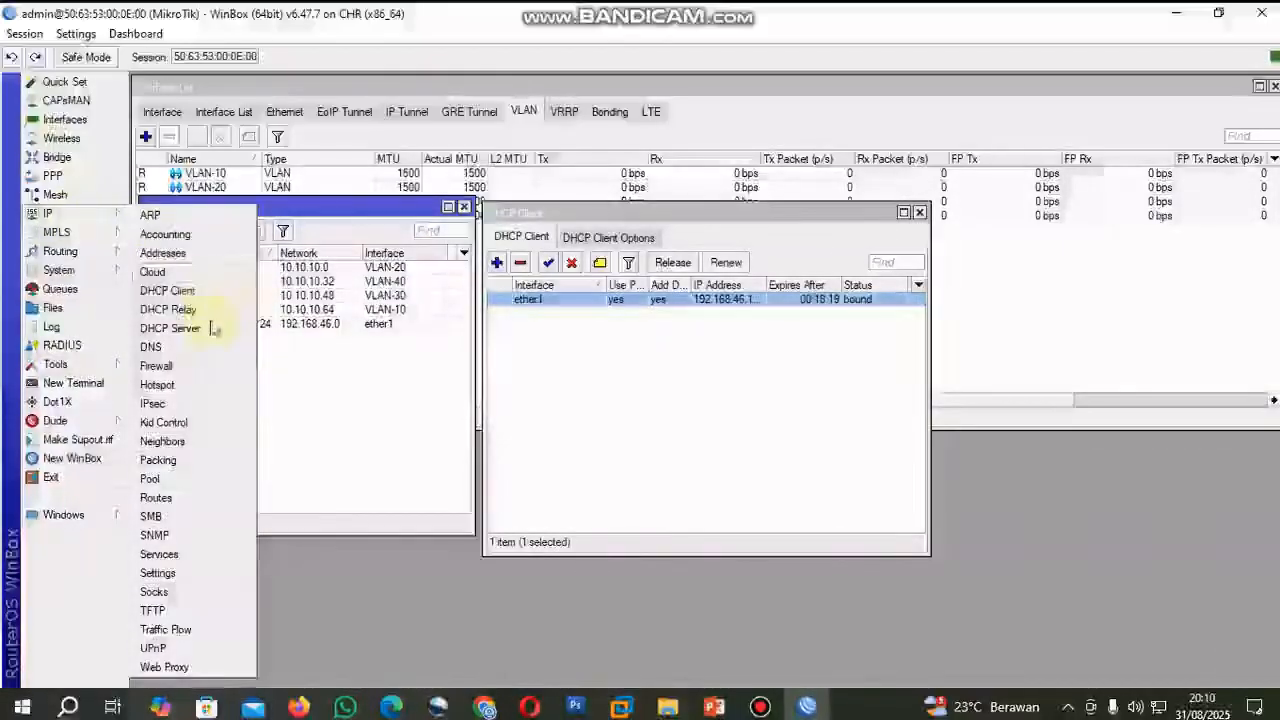
left_click(170, 328)
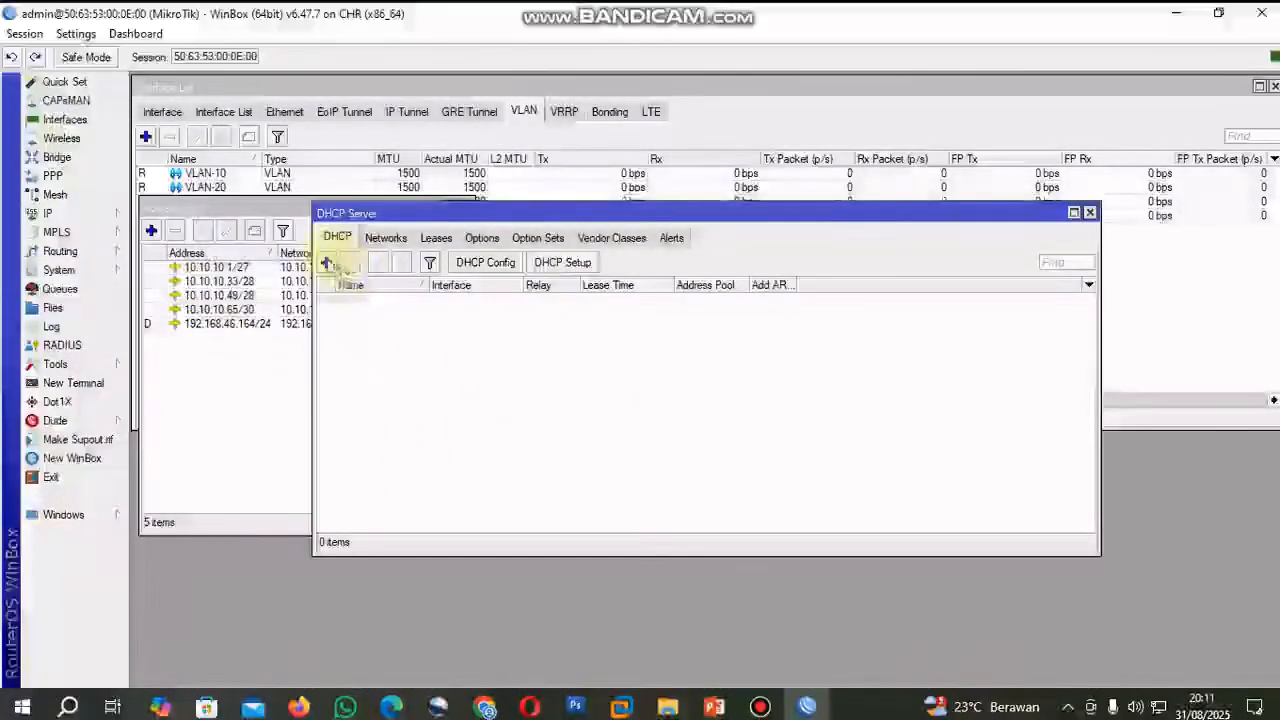
left_click(568, 265)
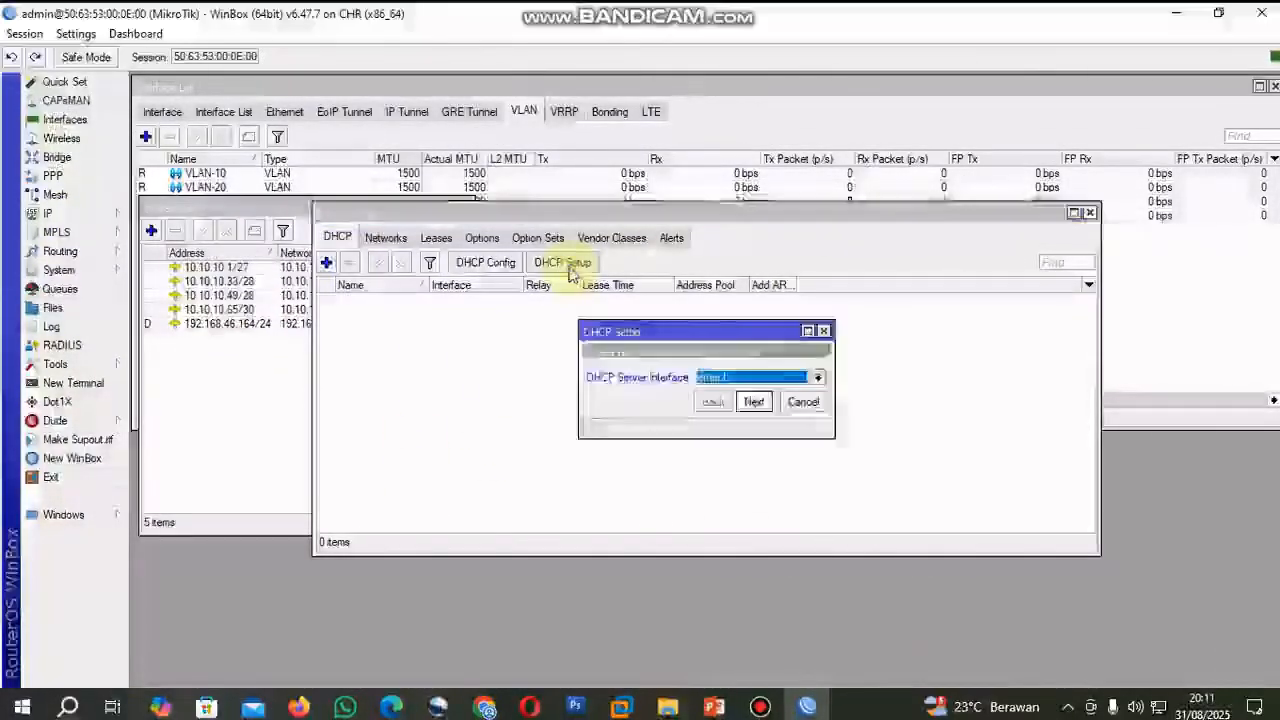
left_click(818, 378)
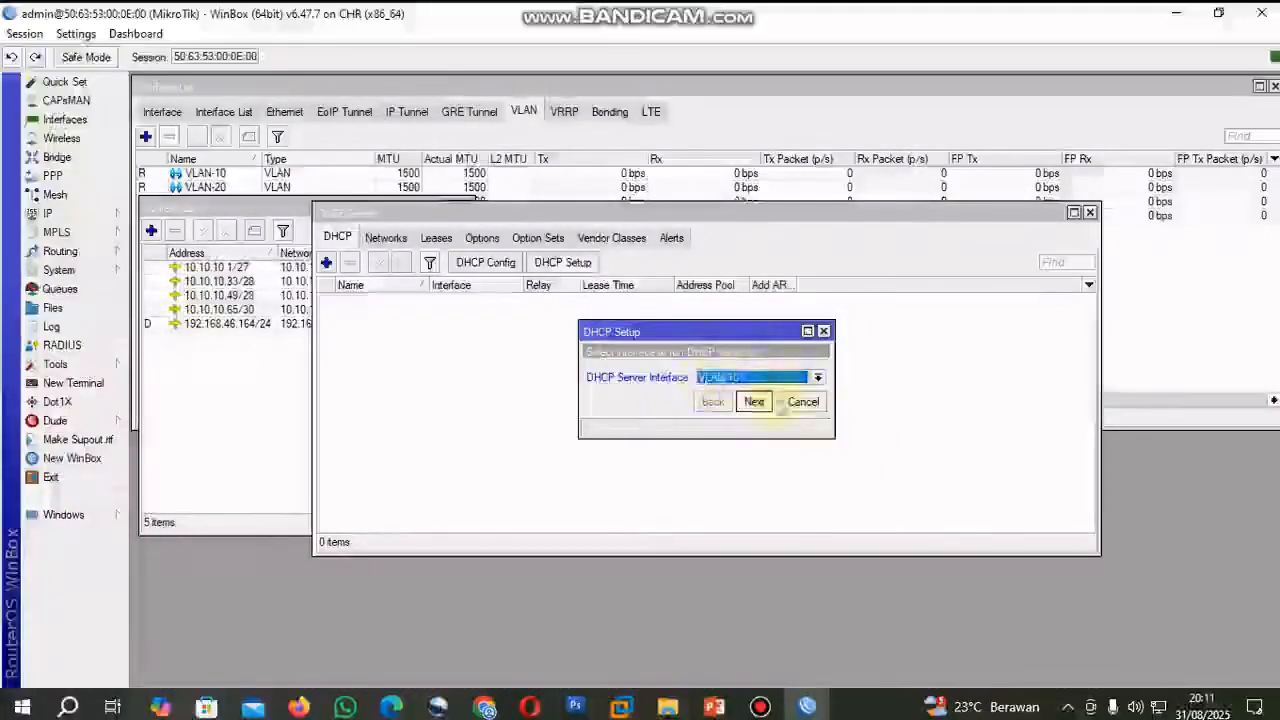
left_click(754, 401)
left_click(754, 401)
left_click(754, 401)
left_click(756, 402)
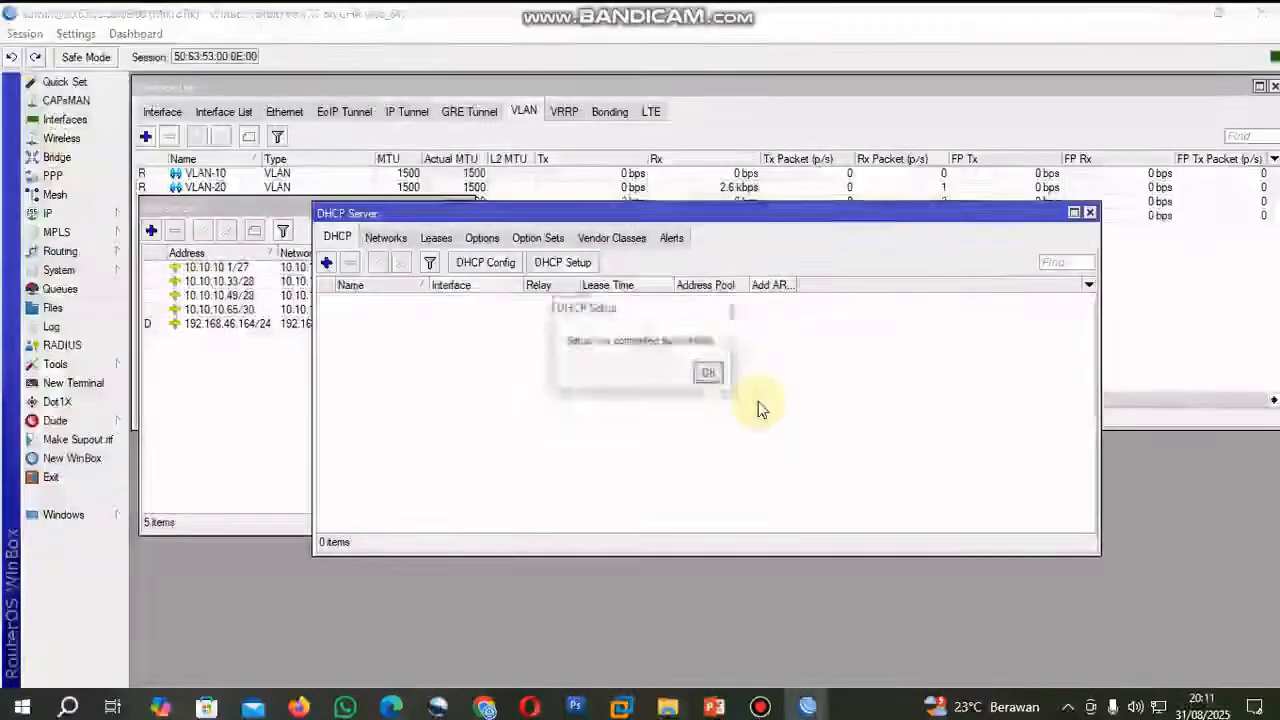
left_click(709, 375)
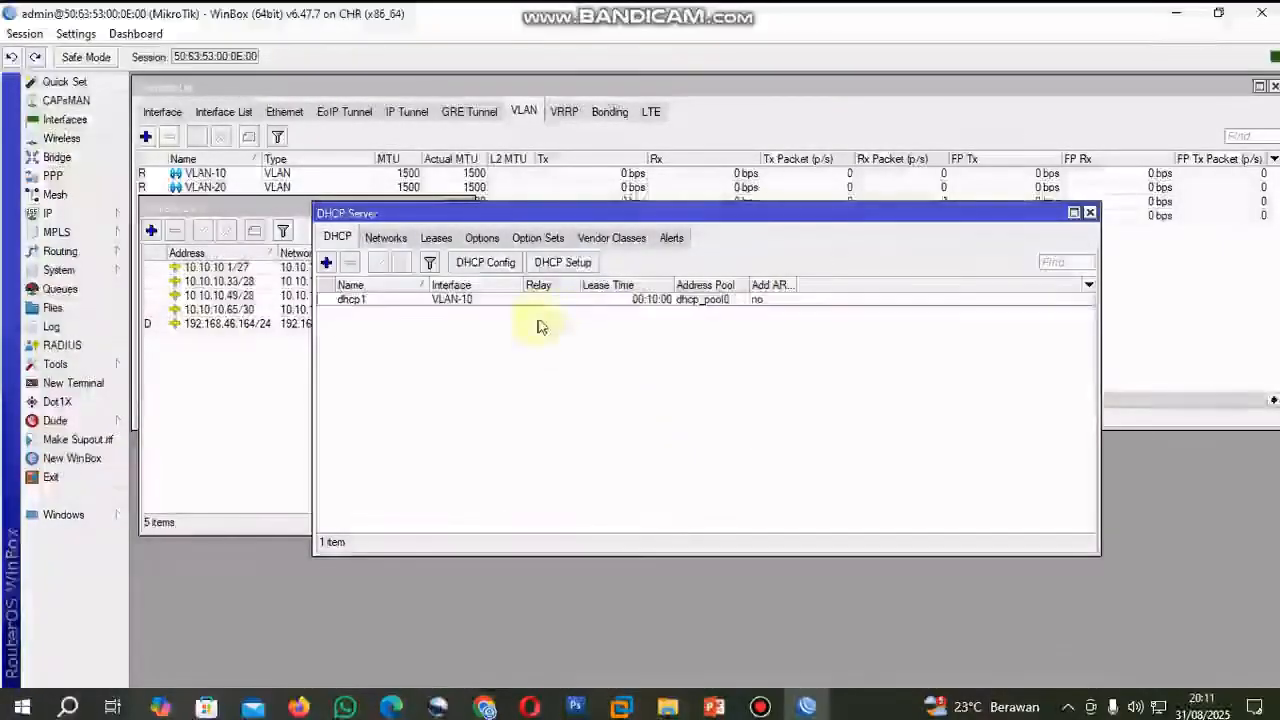
Run DHCP Setup for interface VLAN-20 with the suggested settings.
left_click(566, 263)
left_click(818, 377)
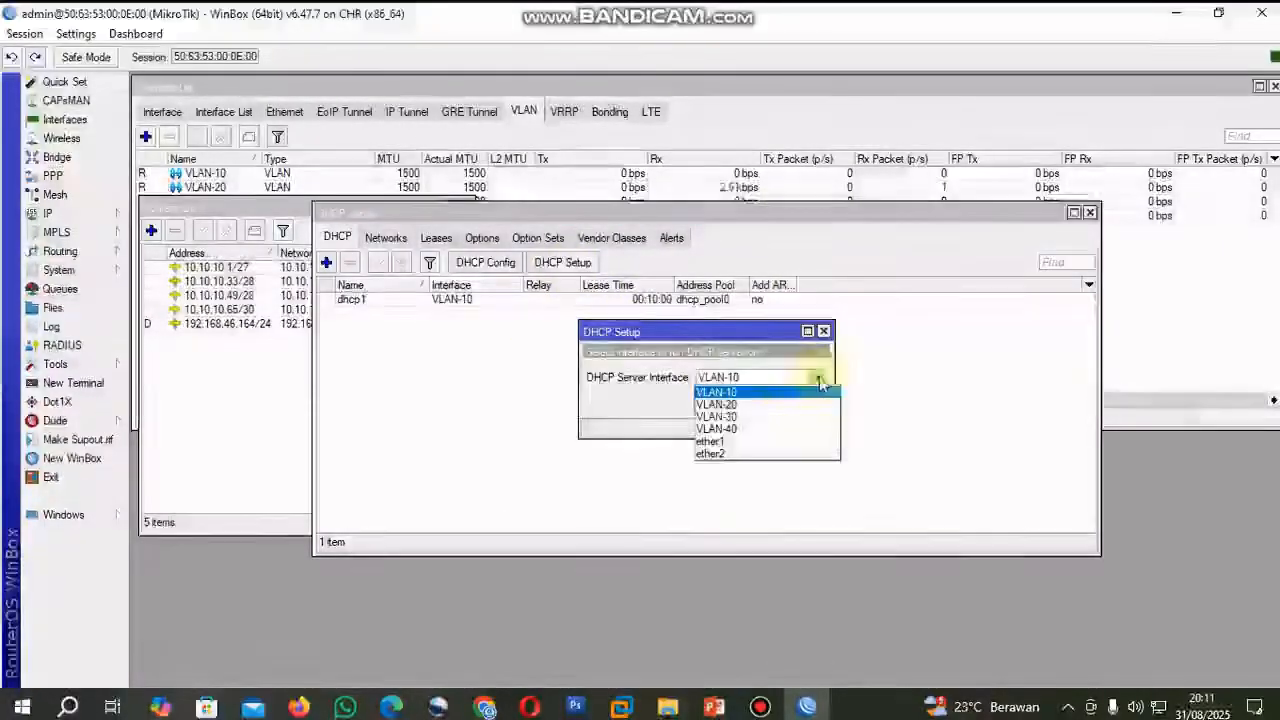
left_click(785, 418)
left_click(756, 402)
left_click(756, 402)
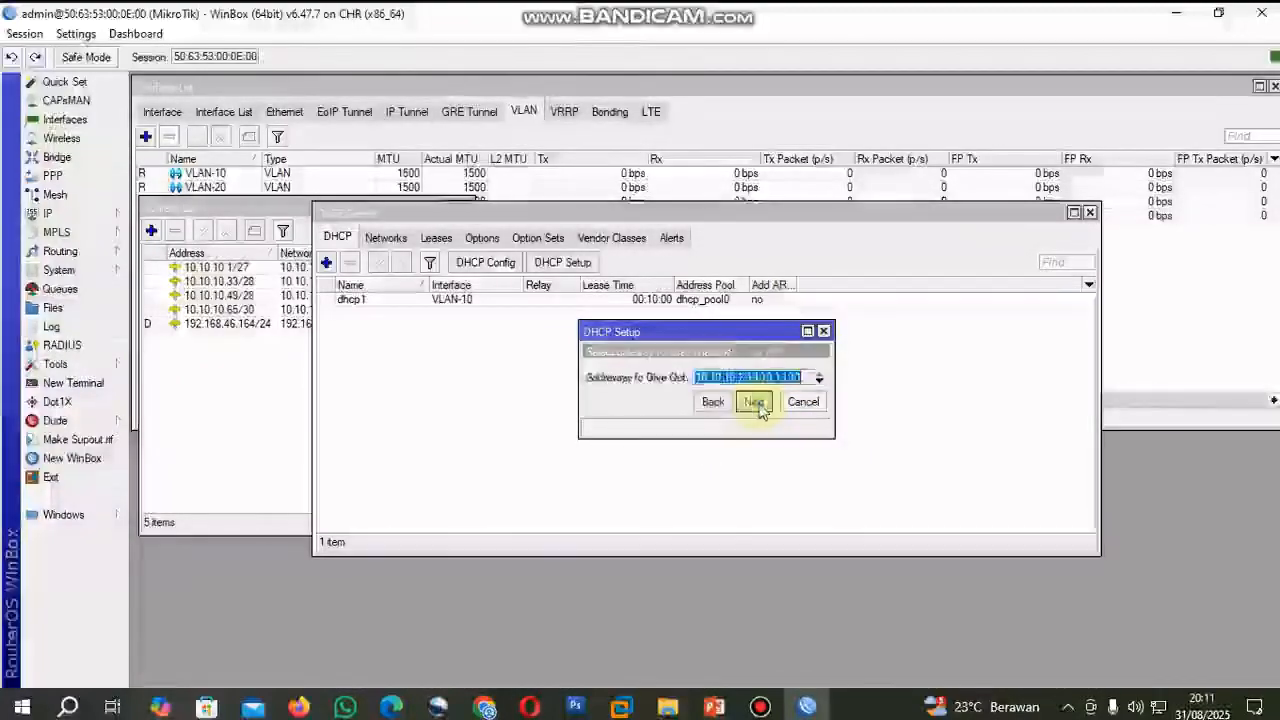
left_click(754, 402)
left_click(754, 402)
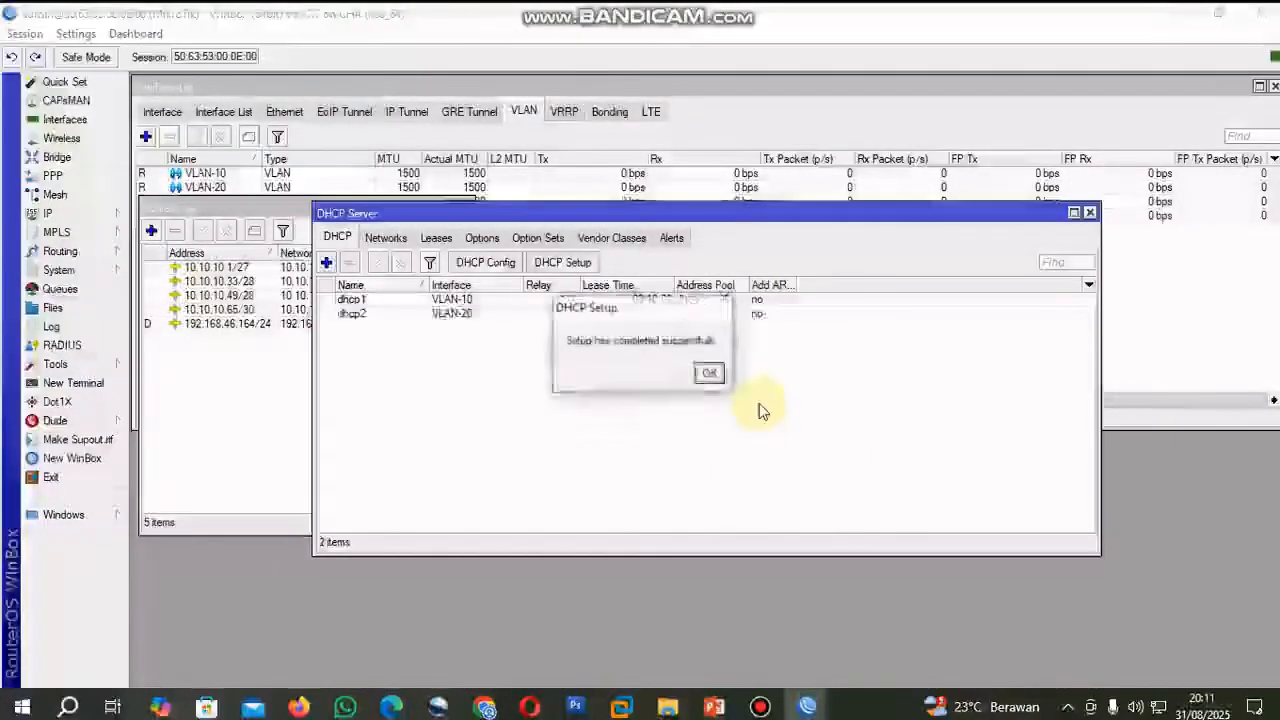
left_click(708, 373)
Run DHCP Setup for interface VLAN-30 with the suggested settings.
left_click(563, 262)
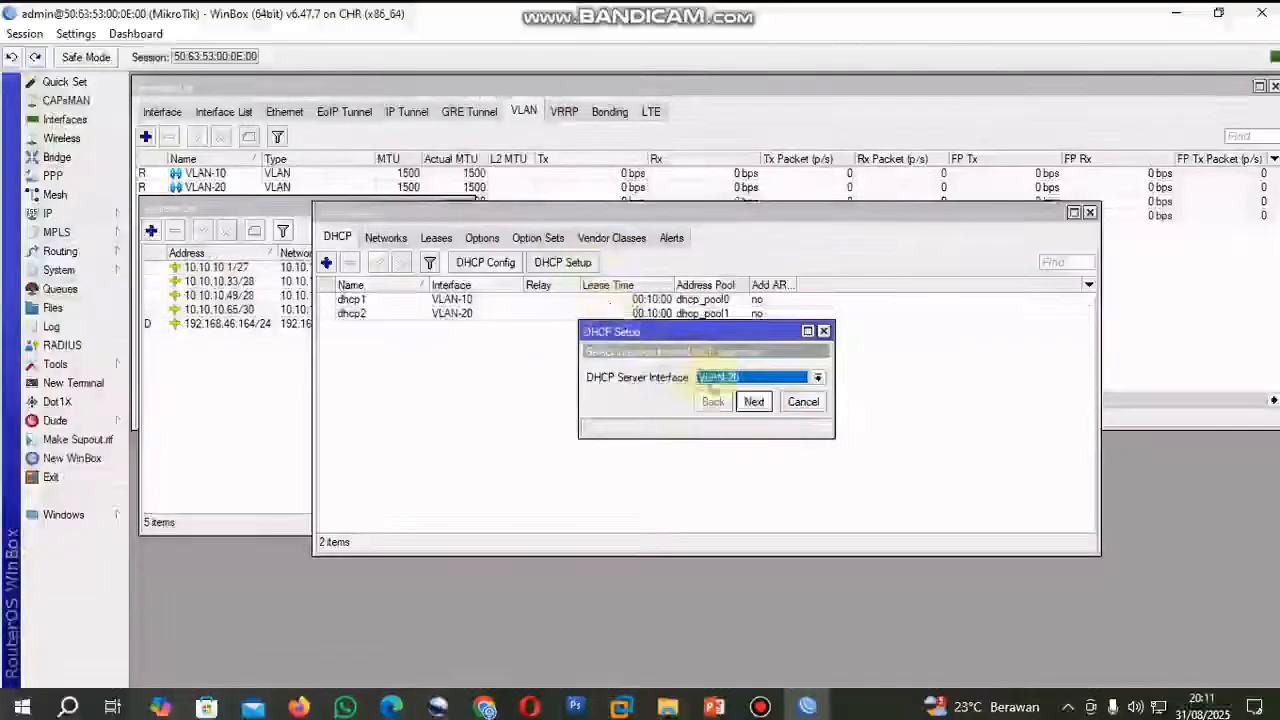
left_click(820, 378)
left_click(808, 423)
left_click(756, 404)
left_click(754, 402)
left_click(754, 402)
left_click(754, 402)
left_click(754, 402)
left_click(755, 404)
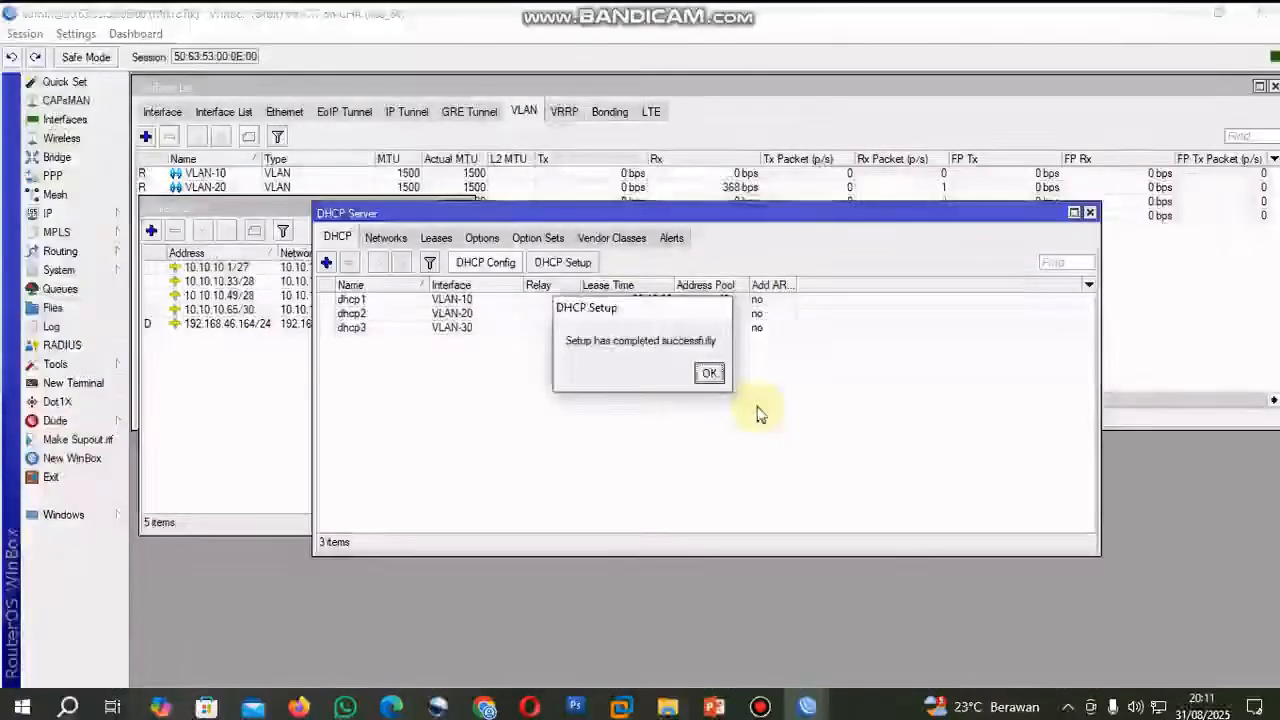
left_click(708, 373)
Run DHCP Setup for interface VLAN-40 with the suggested settings.
left_click(563, 262)
left_click(818, 377)
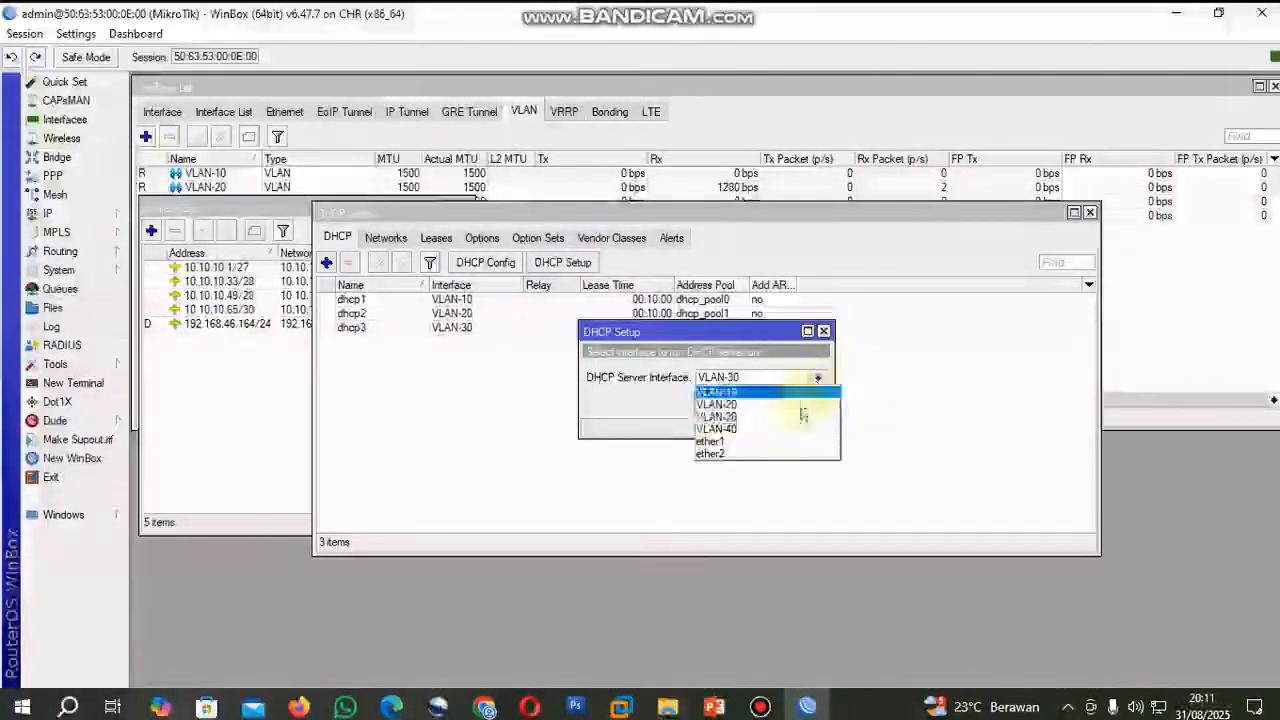
left_click(785, 430)
left_click(754, 402)
left_click(754, 402)
left_click(754, 402)
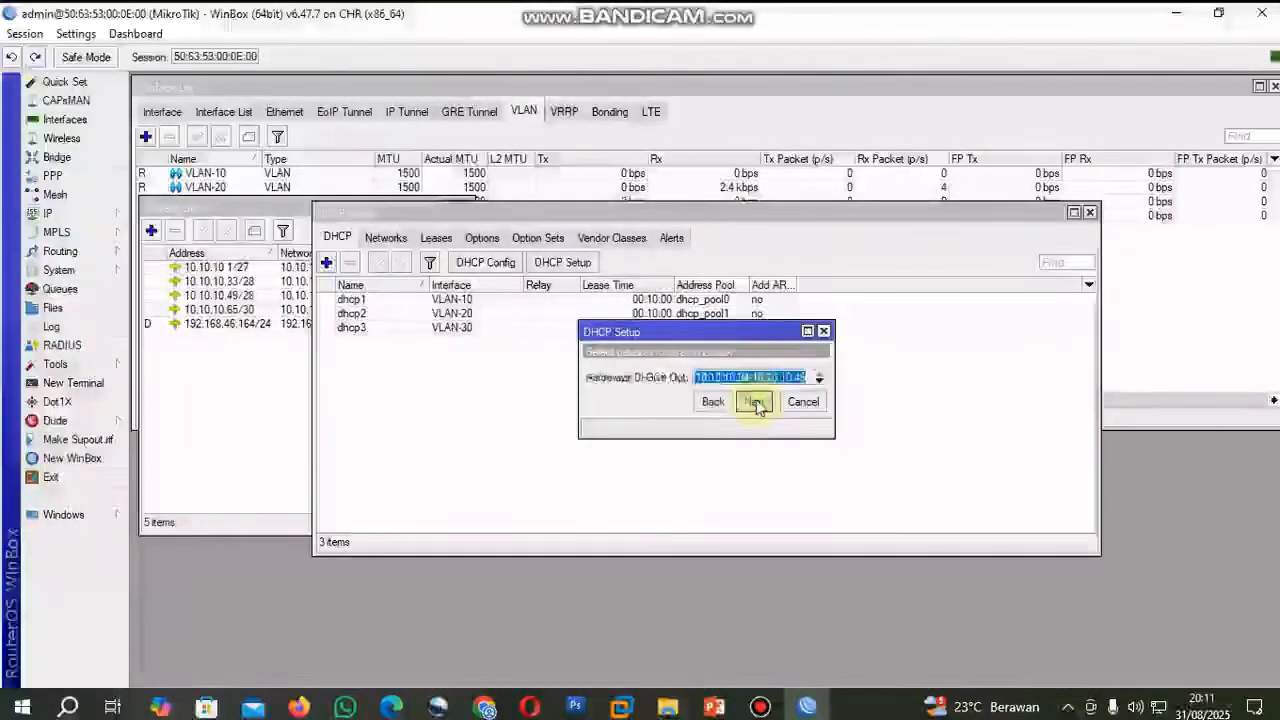
left_click(755, 402)
left_click(755, 402)
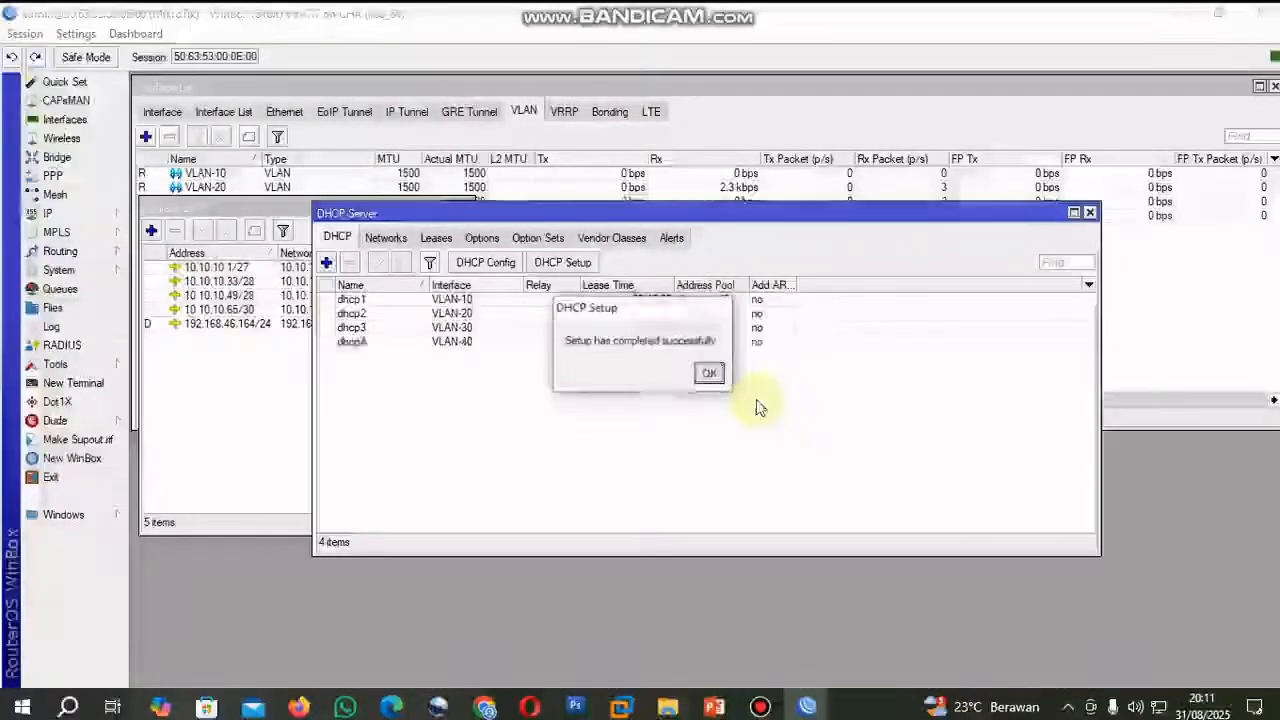
left_click(709, 374)
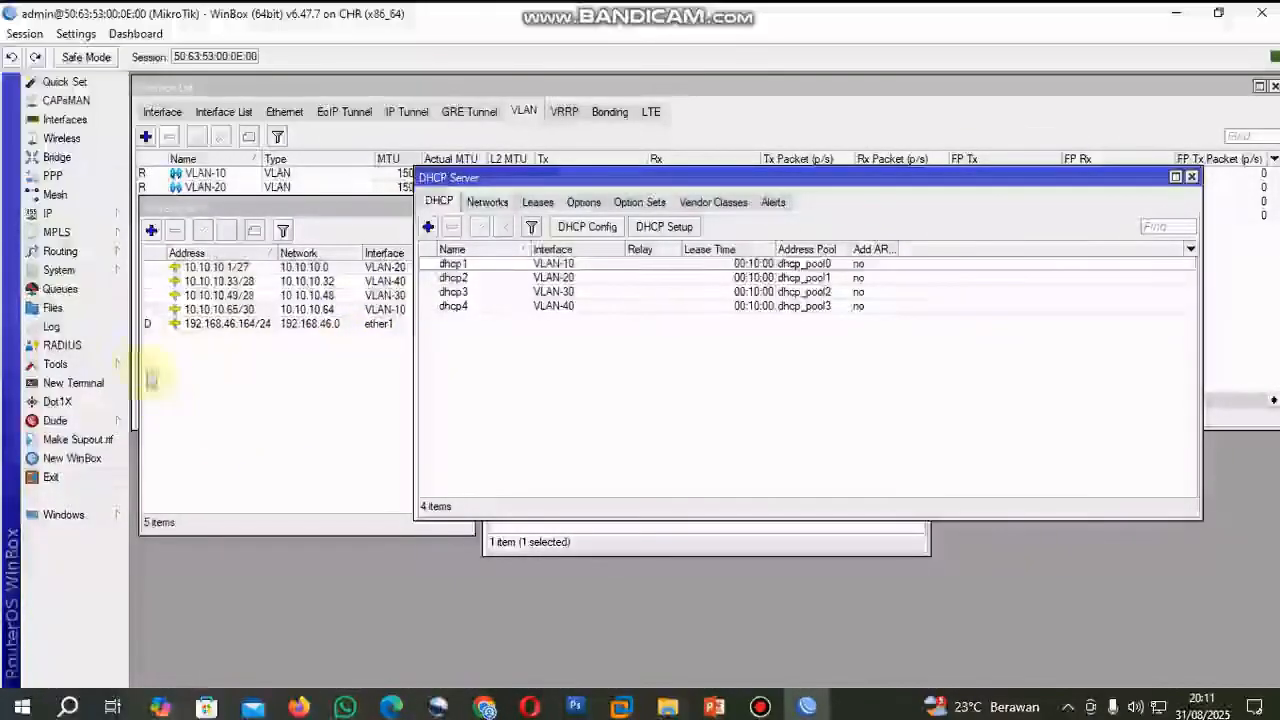
Add a firewall NAT rule with chain srcnat, out interface ether1 and action masquerade, checking the router's uplink in the PNETLab topology.
left_click(60, 214)
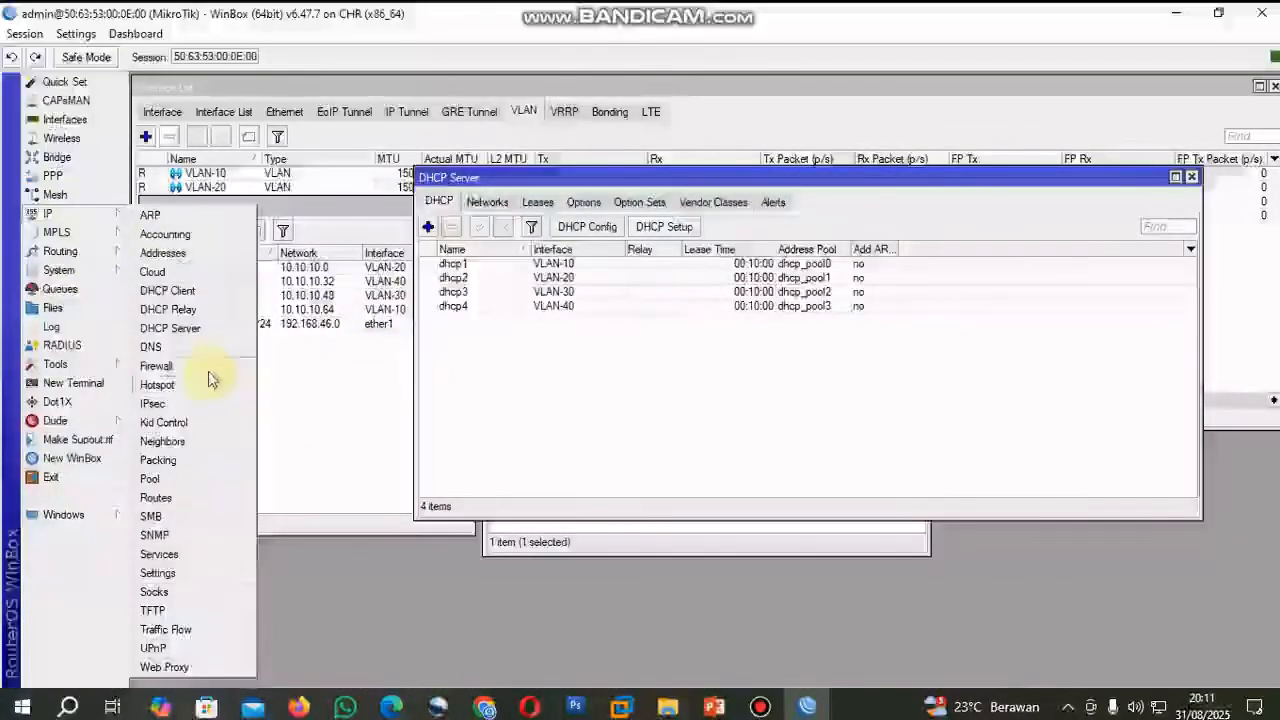
left_click(206, 366)
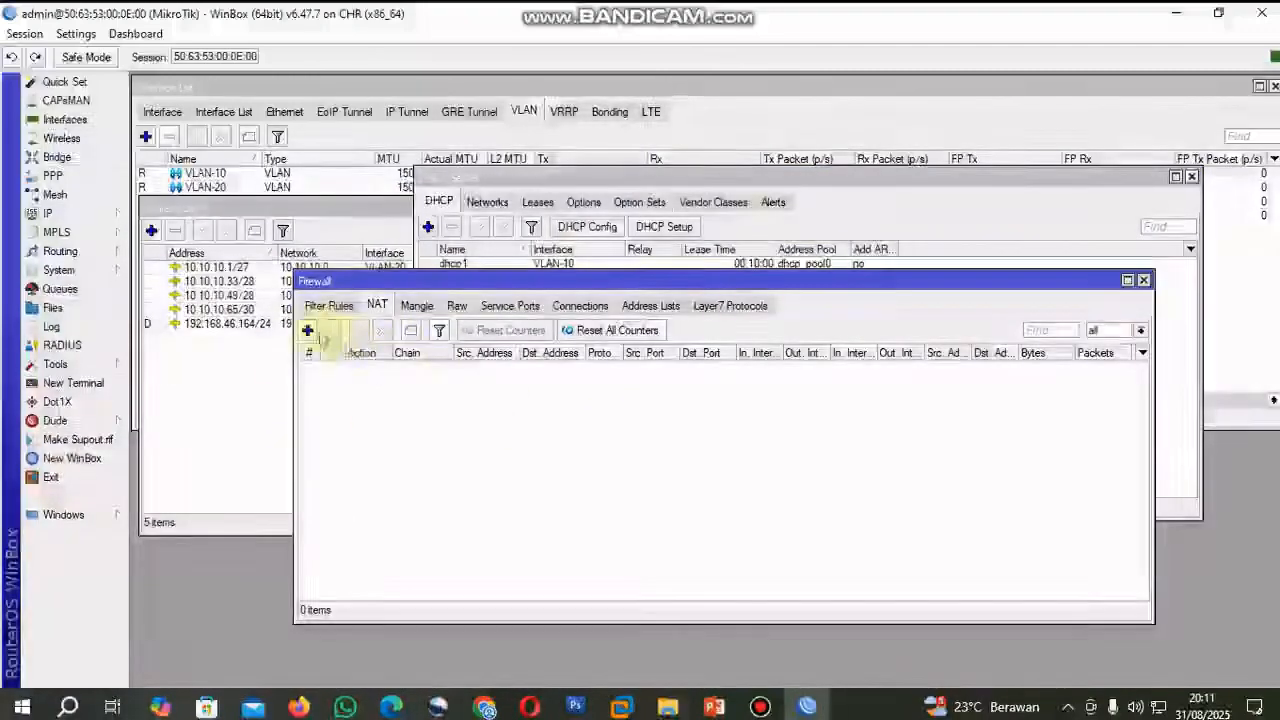
left_click(308, 331)
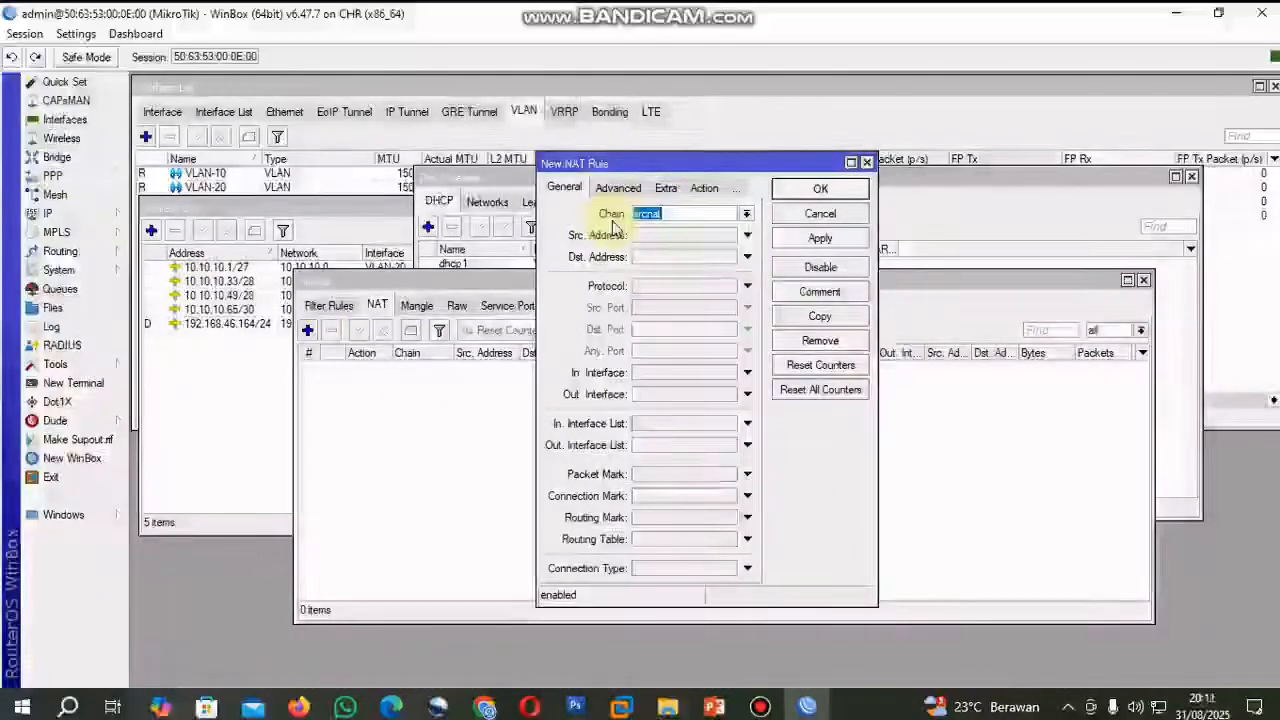
left_click(749, 396)
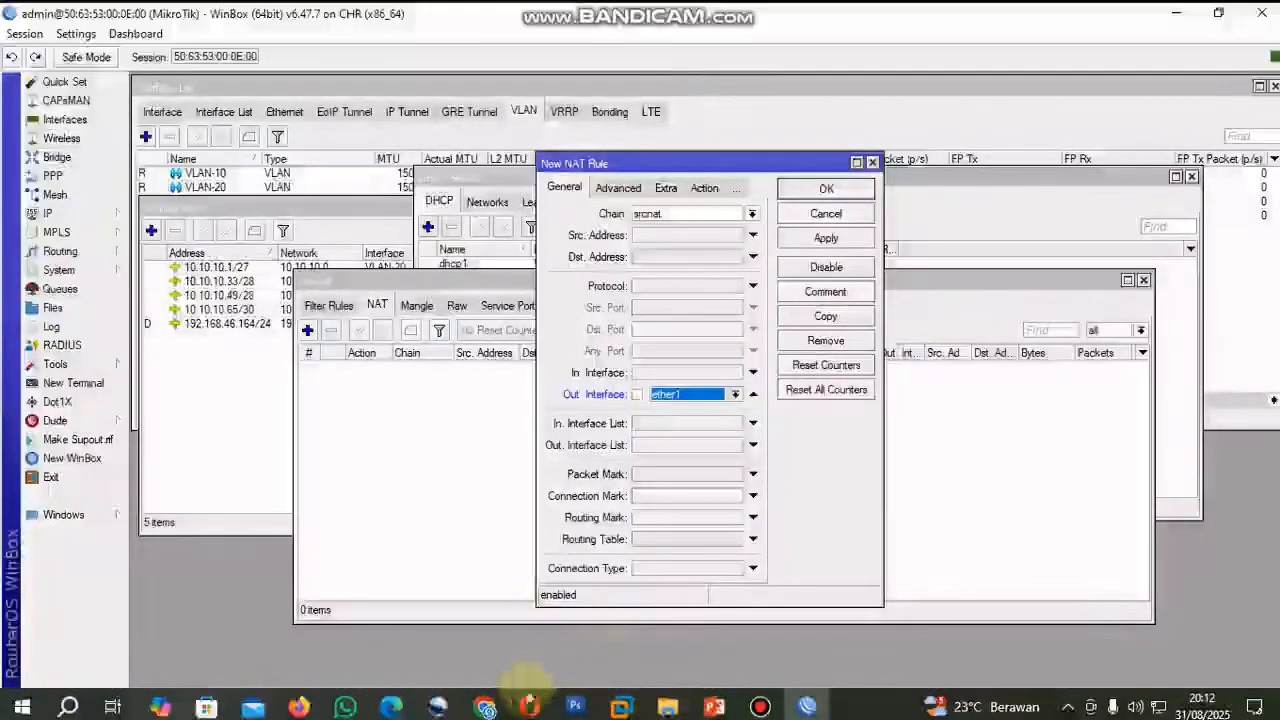
left_click(487, 709)
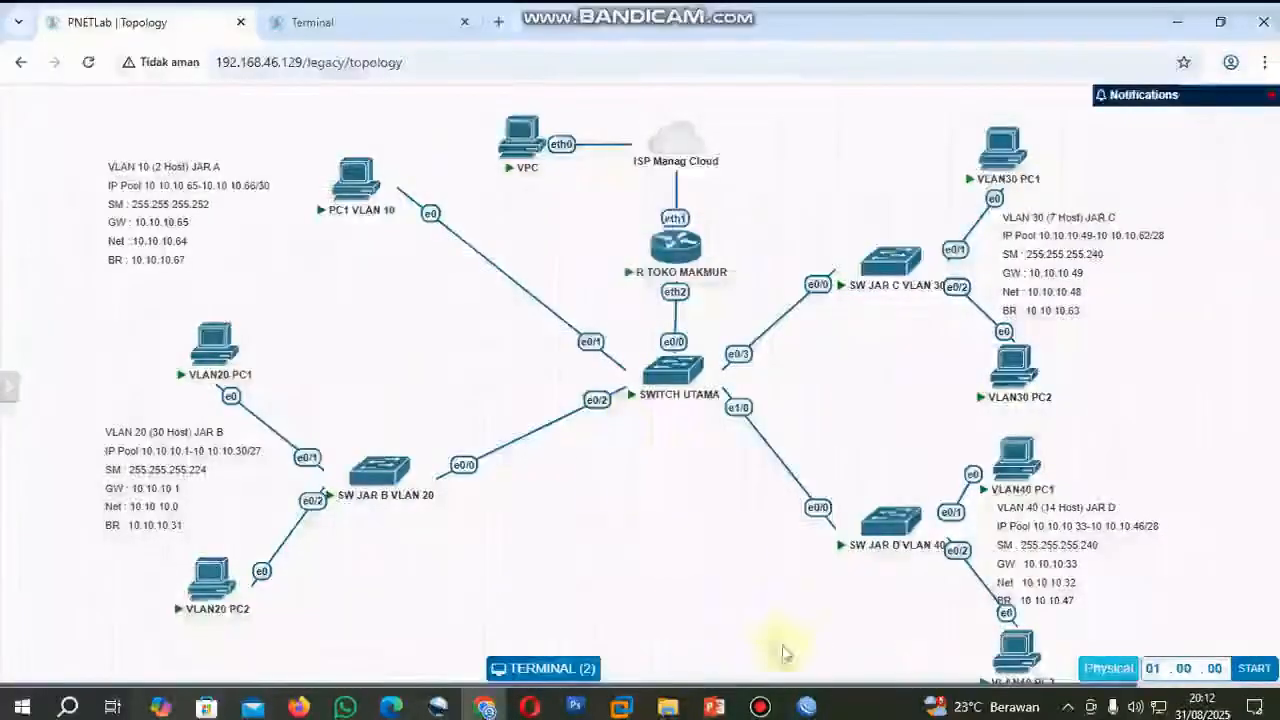
left_click(806, 708)
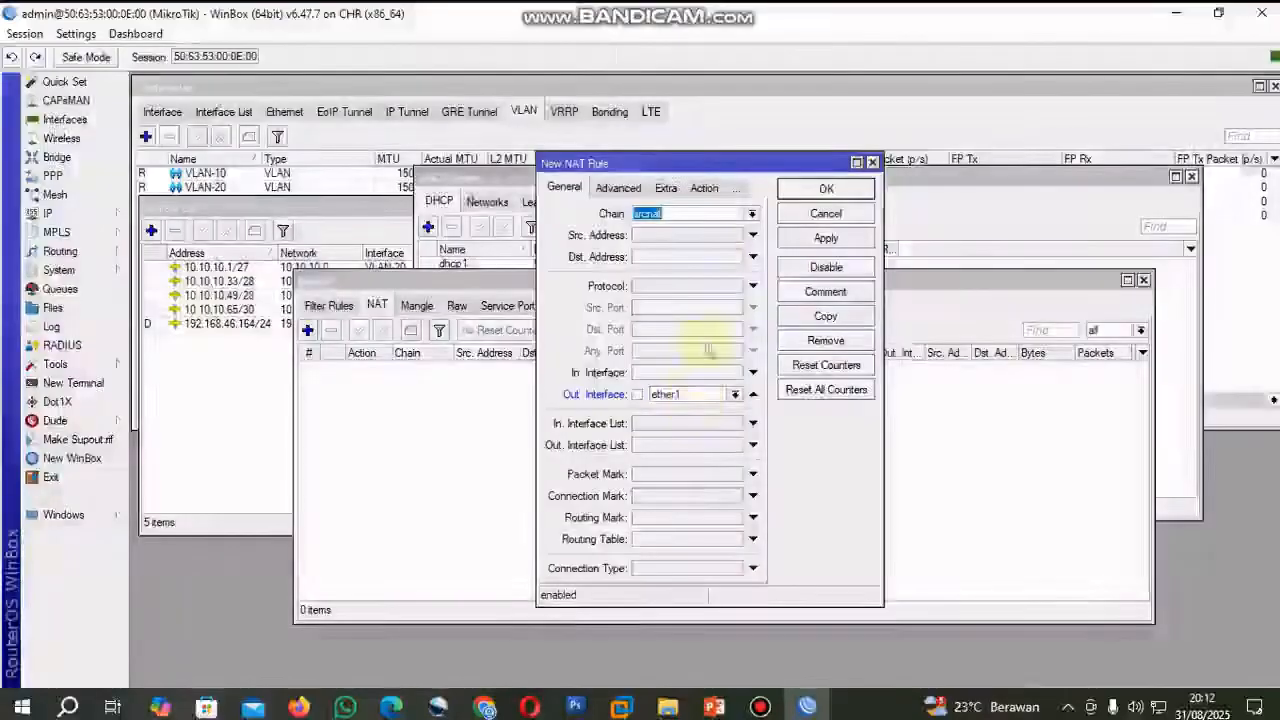
left_click(705, 189)
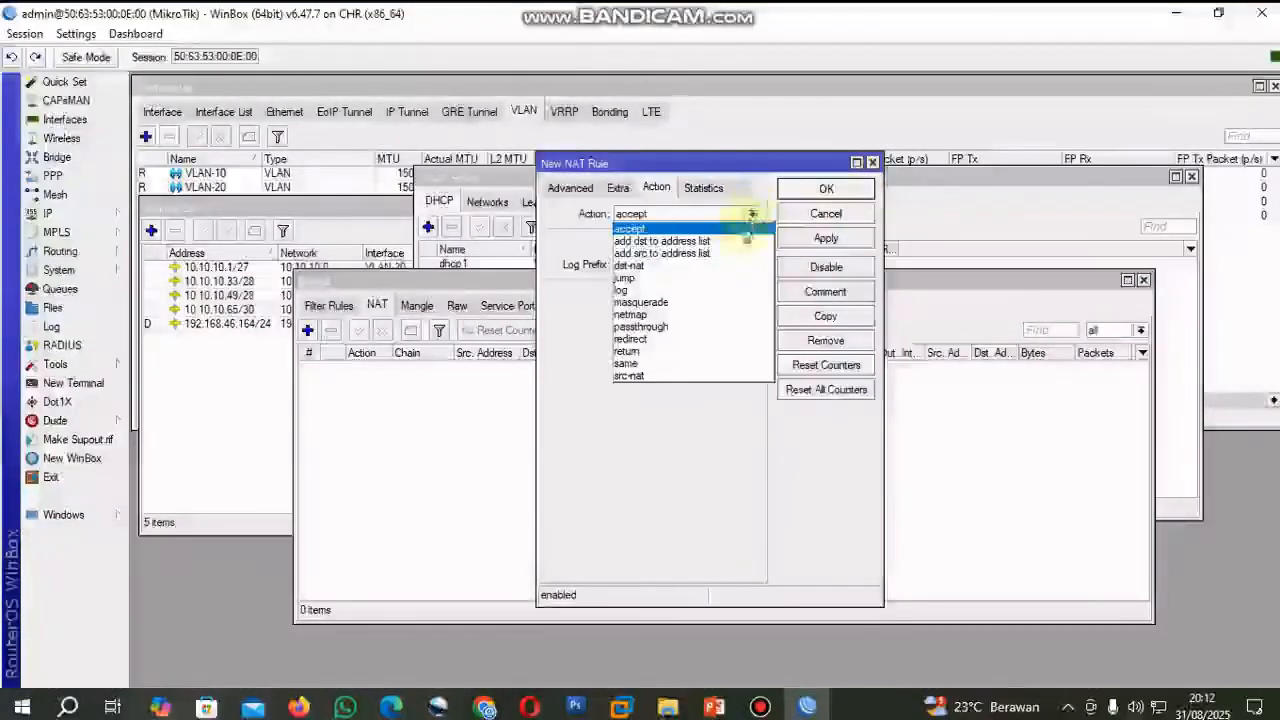
left_click(826, 240)
left_click(826, 189)
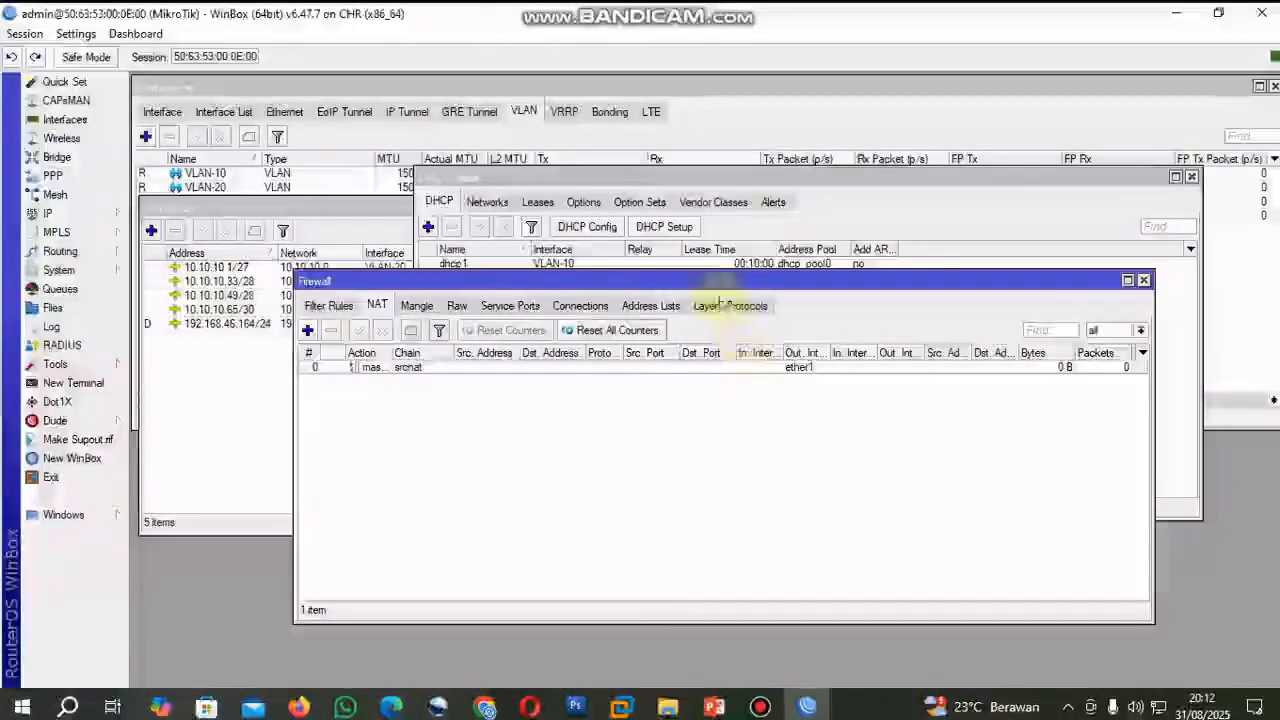
left_click_drag(695, 289, 713, 294)
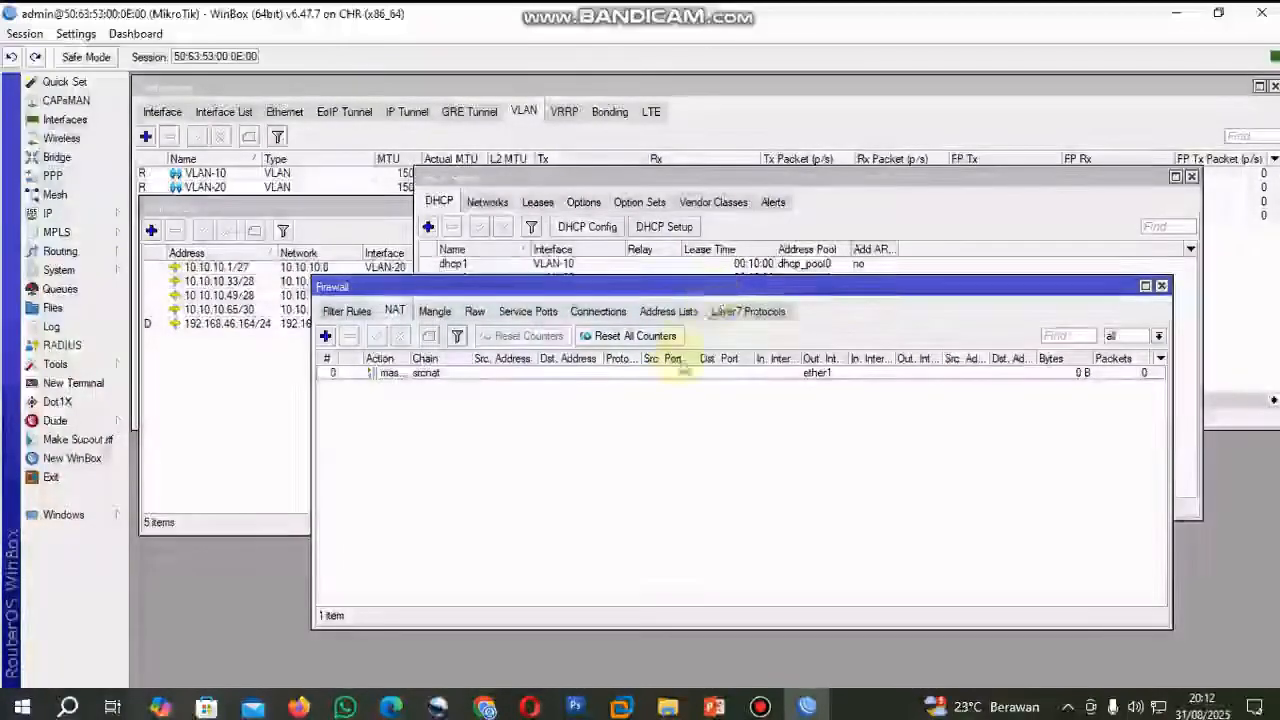
Switch to the PNETLab topology, open the console of PC1 VLAN 10 and bring up its Network Connections window.
left_click(486, 707)
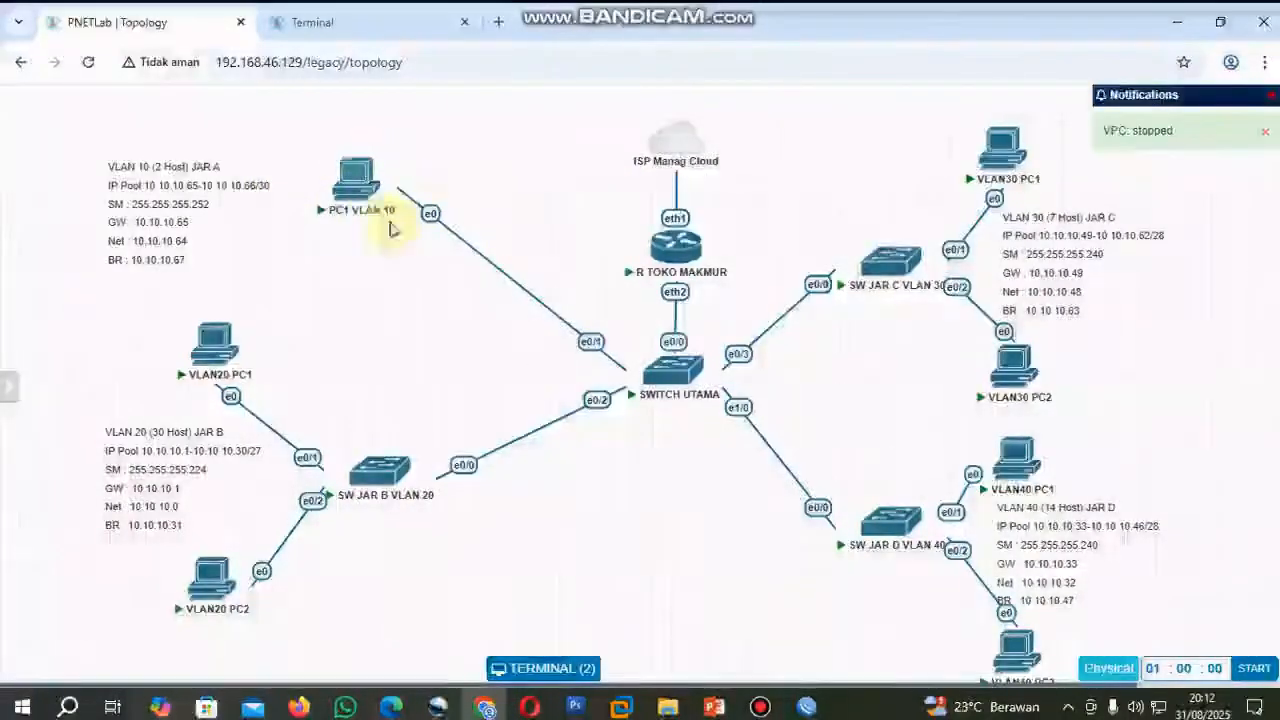
left_click(357, 181)
left_click(340, 603)
left_click(362, 638)
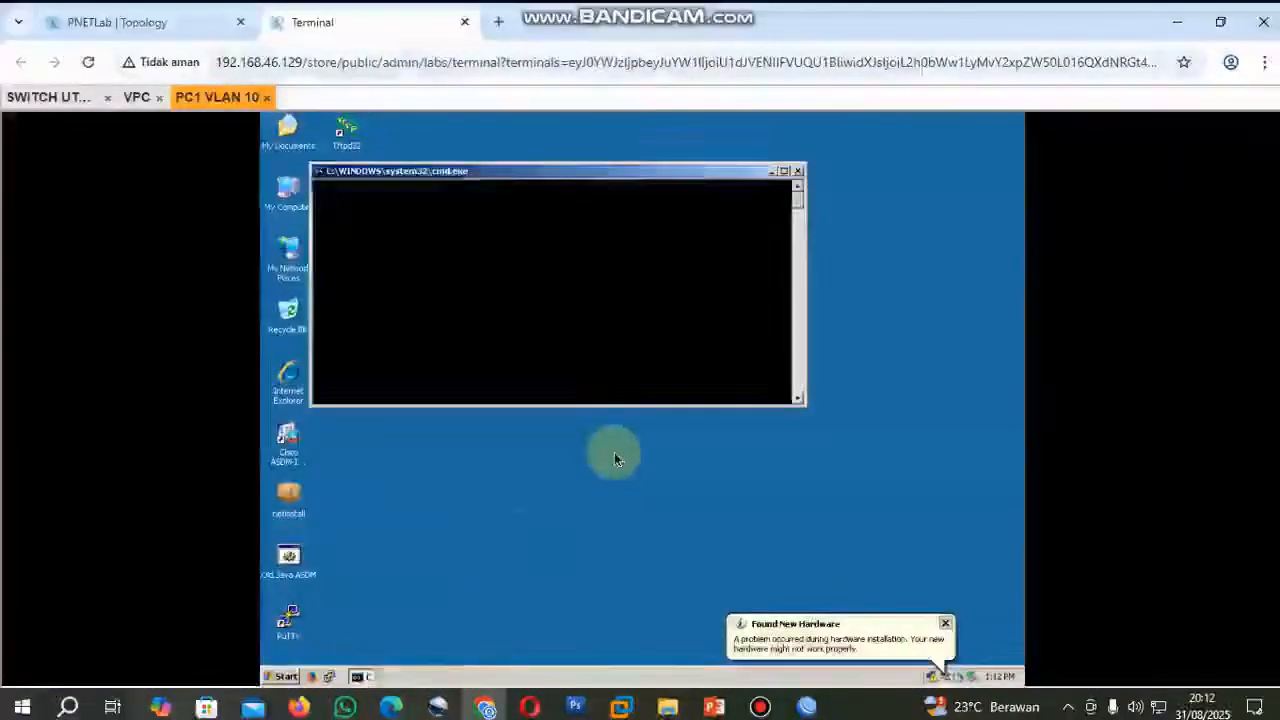
left_click(305, 263)
right_click(303, 259)
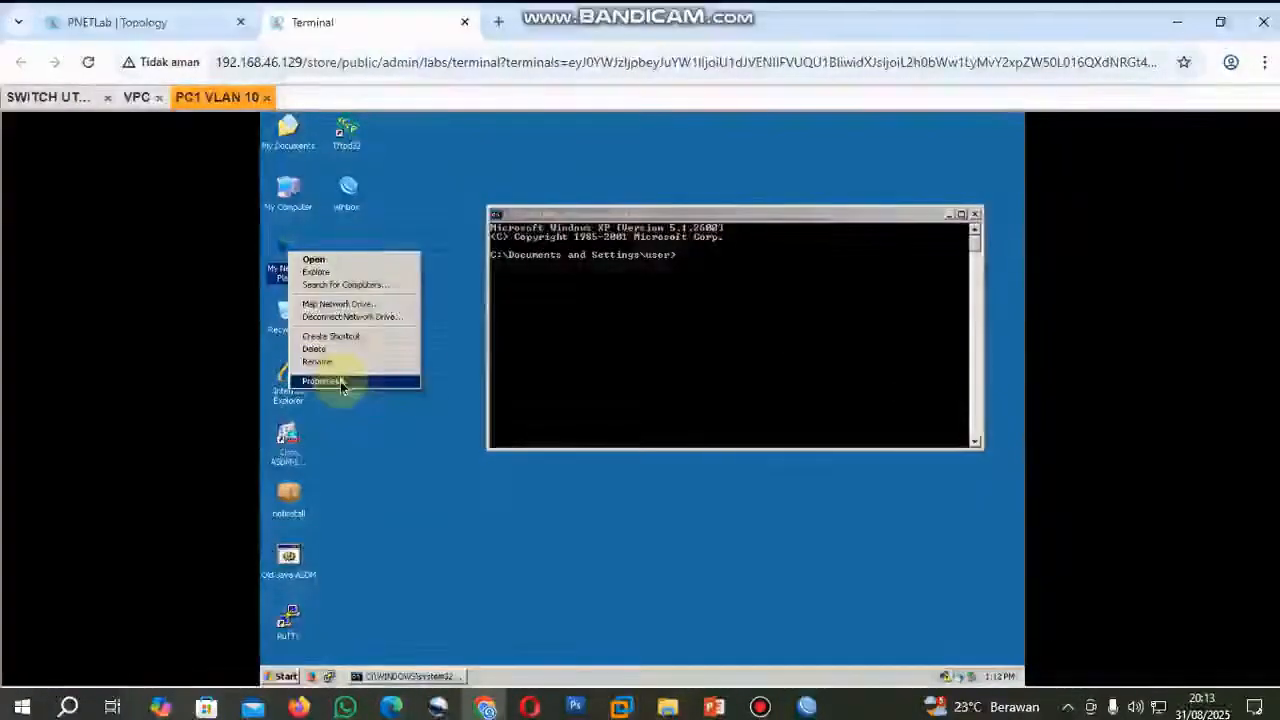
left_click(337, 380)
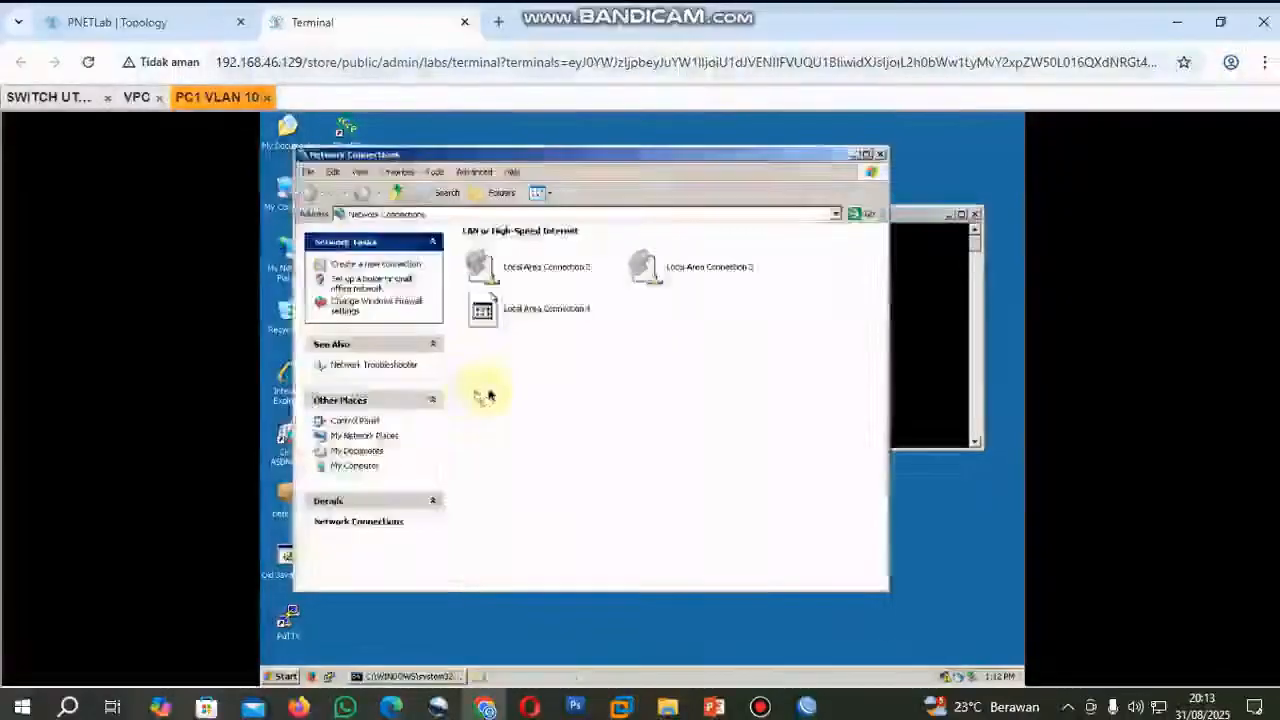
Disable and re-enable Local Area Connection 4 on PC1 VLAN 10 to request a new DHCP lease.
left_click(545, 303)
right_click(557, 309)
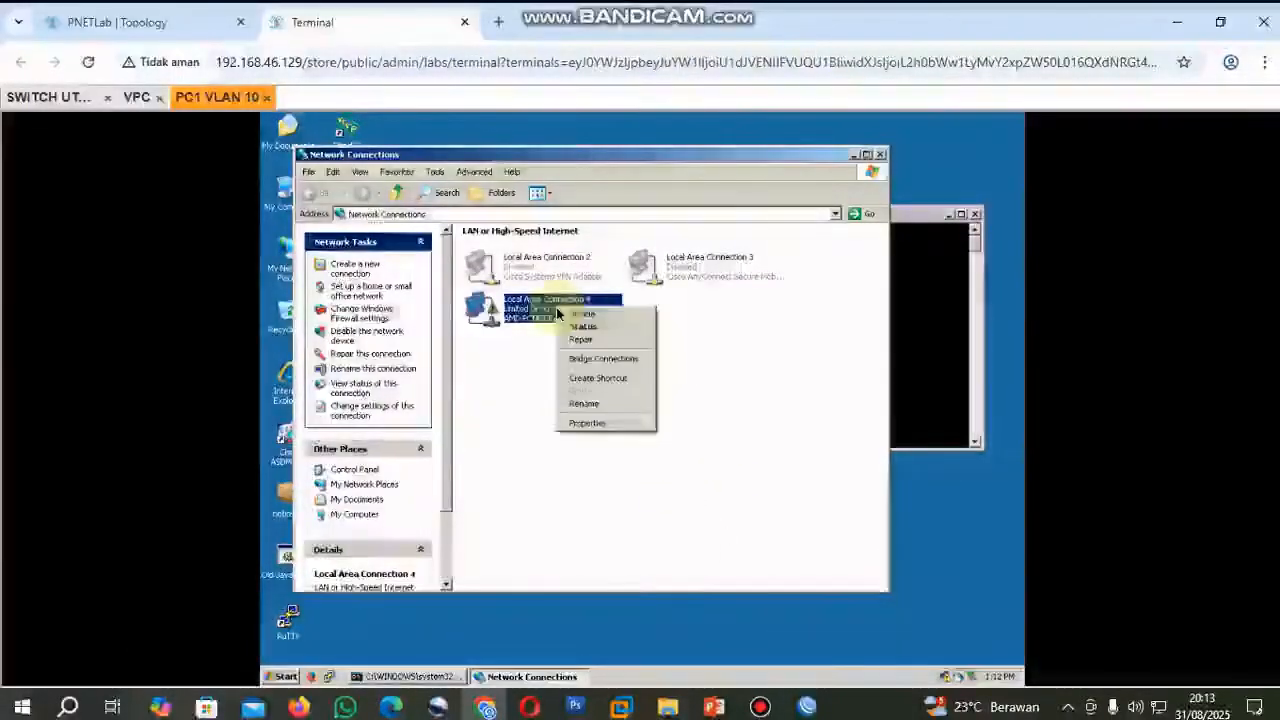
left_click(581, 318)
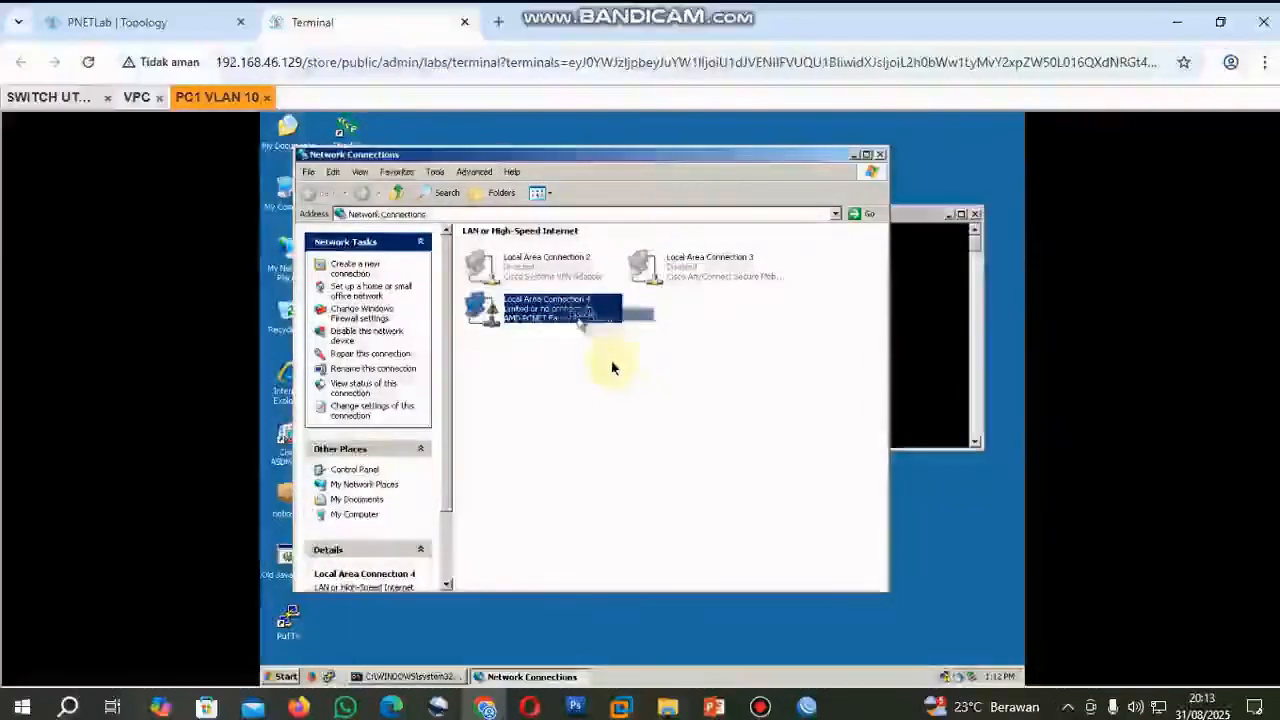
right_click(563, 309)
left_click(590, 316)
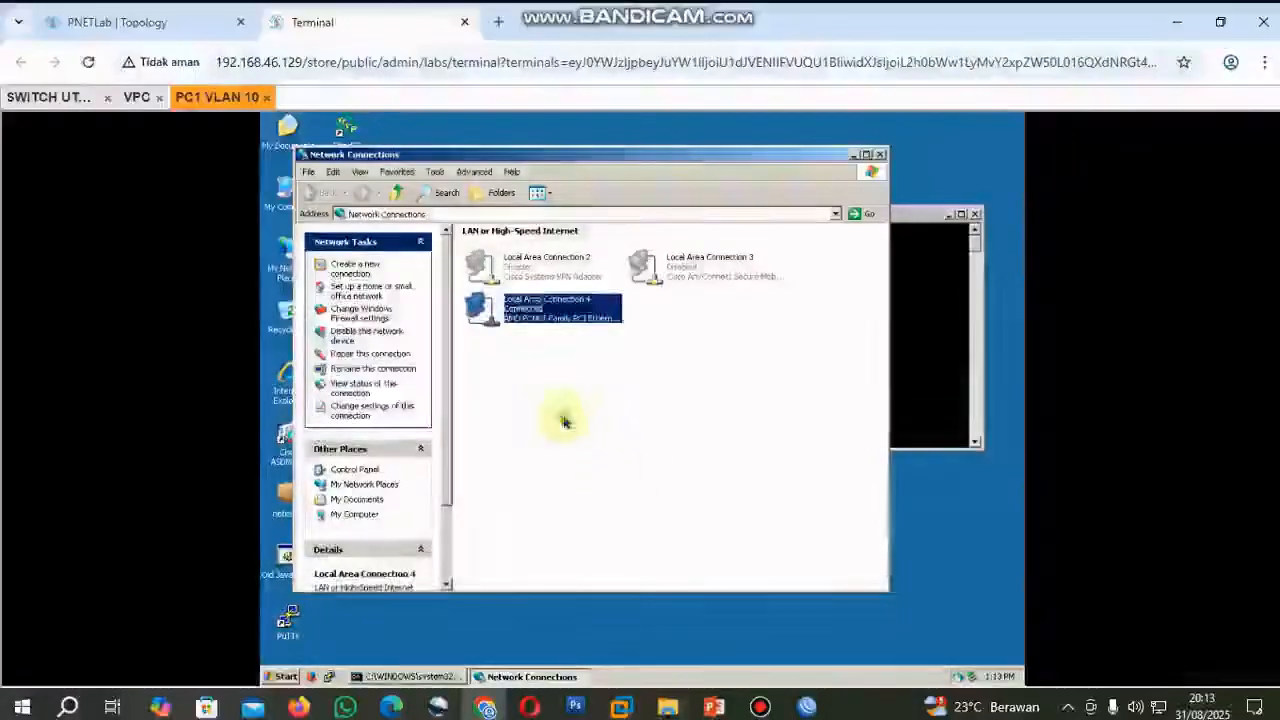
Check Local Area Connection 4's IP address, subnet mask and gateway against the VLAN 10 details in the PNETLab topology.
right_click(540, 318)
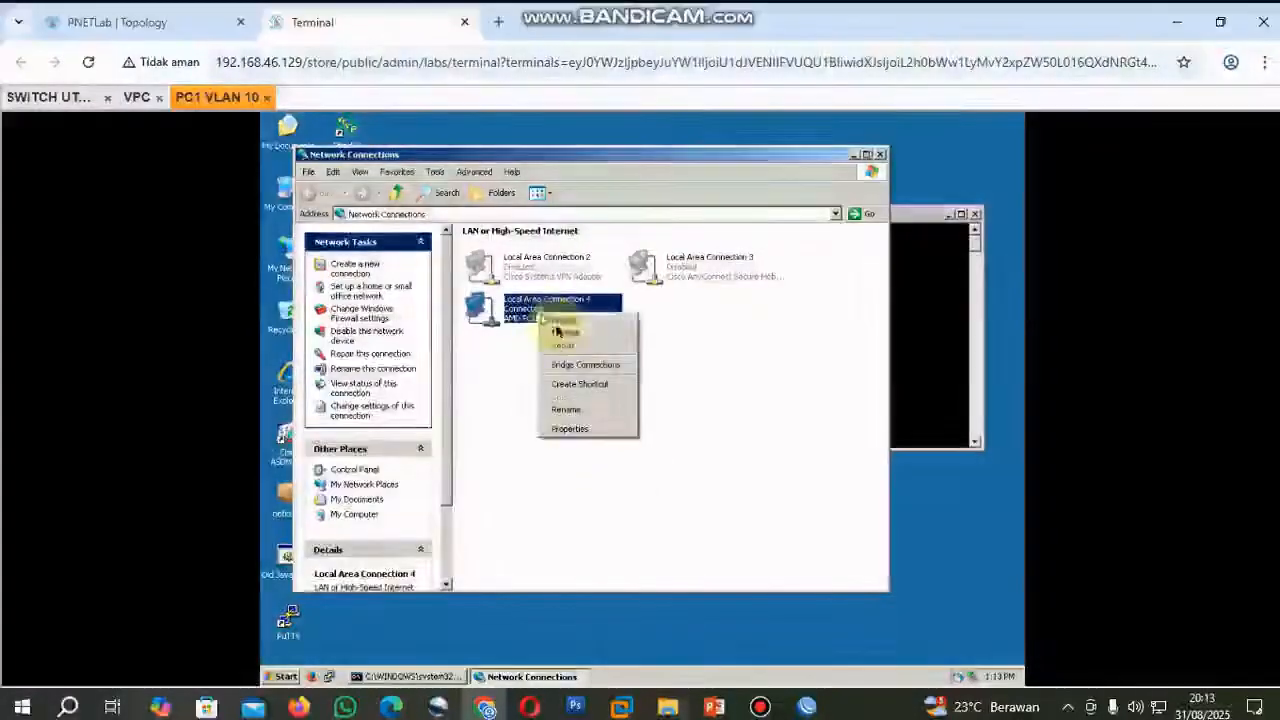
left_click(566, 340)
left_click(570, 263)
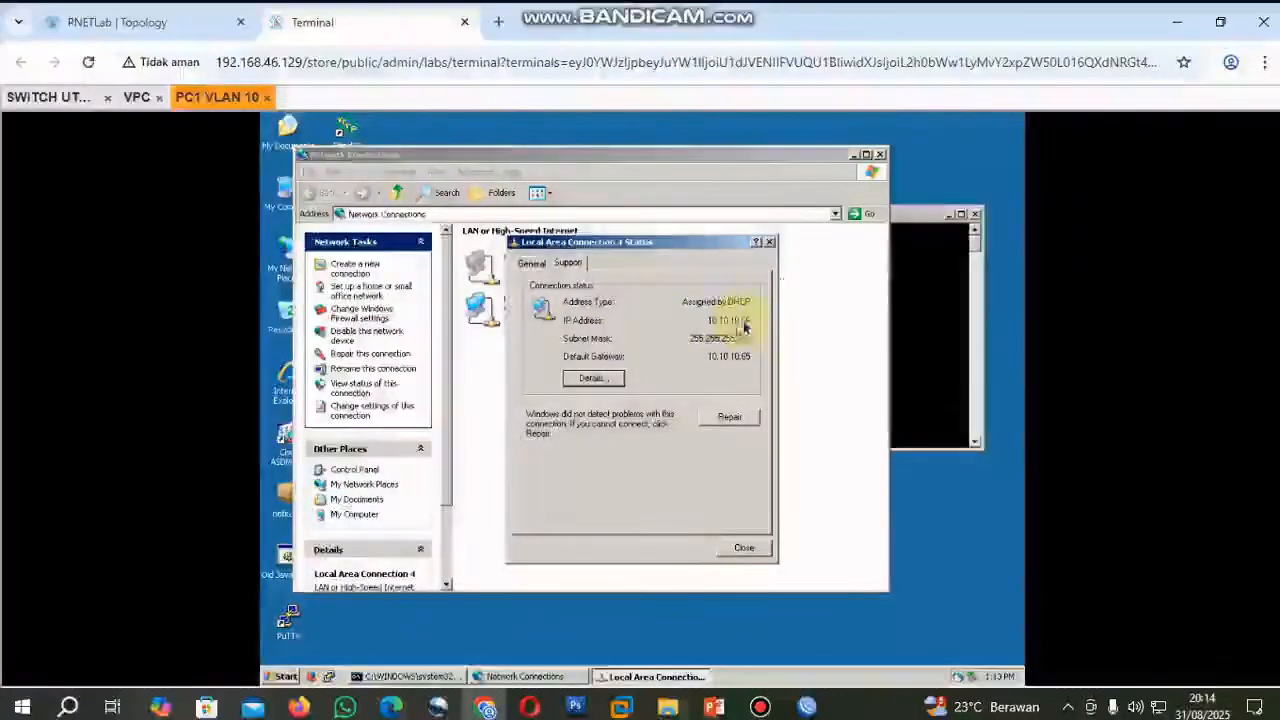
left_click(150, 22)
left_click_drag(357, 188, 323, 206)
left_click(154, 30)
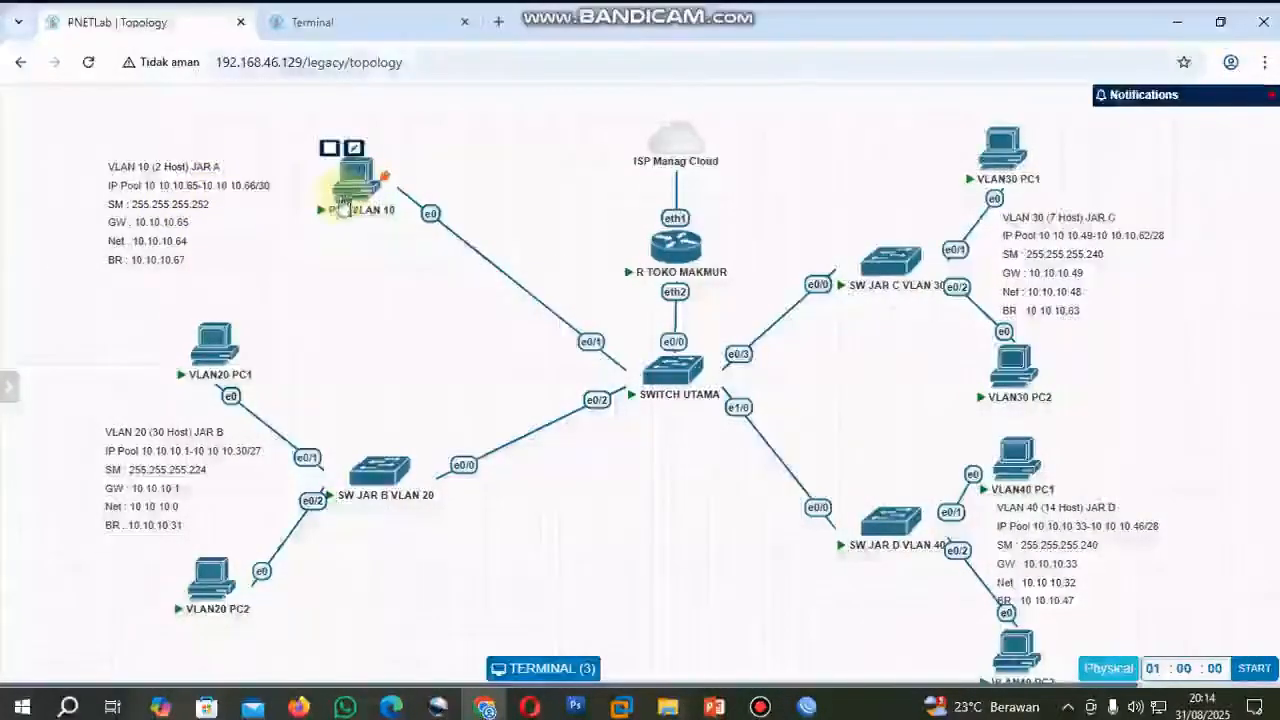
left_click(351, 38)
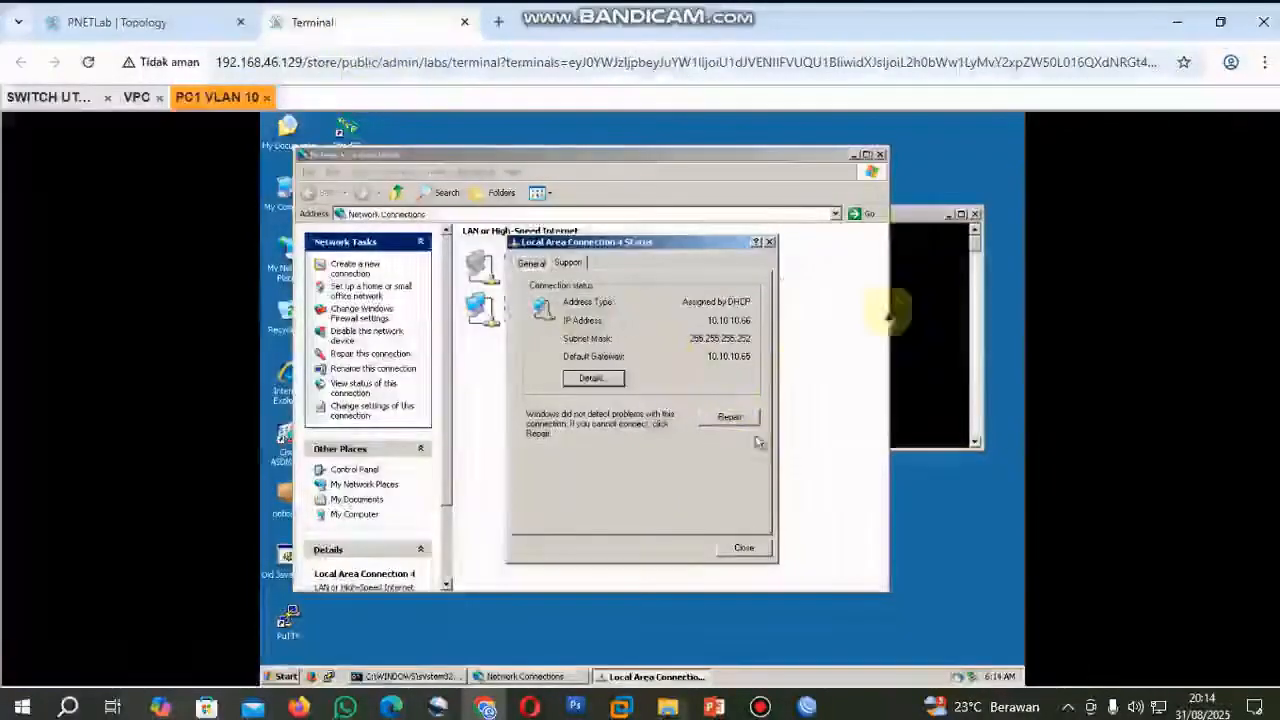
Ping 8.8.8.8 from the Command Prompt on PC1 VLAN 10 and stop the ping early.
left_click(910, 222)
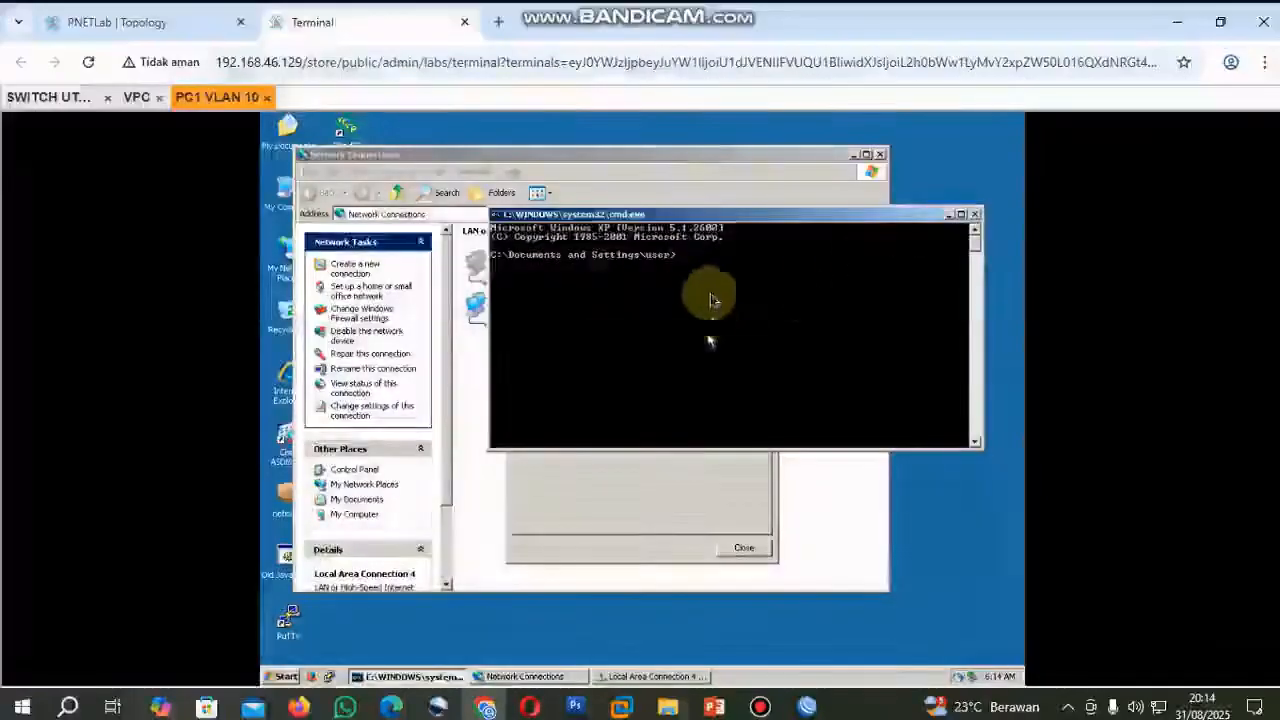
type("ping 8.8.8.8")
key("Return")
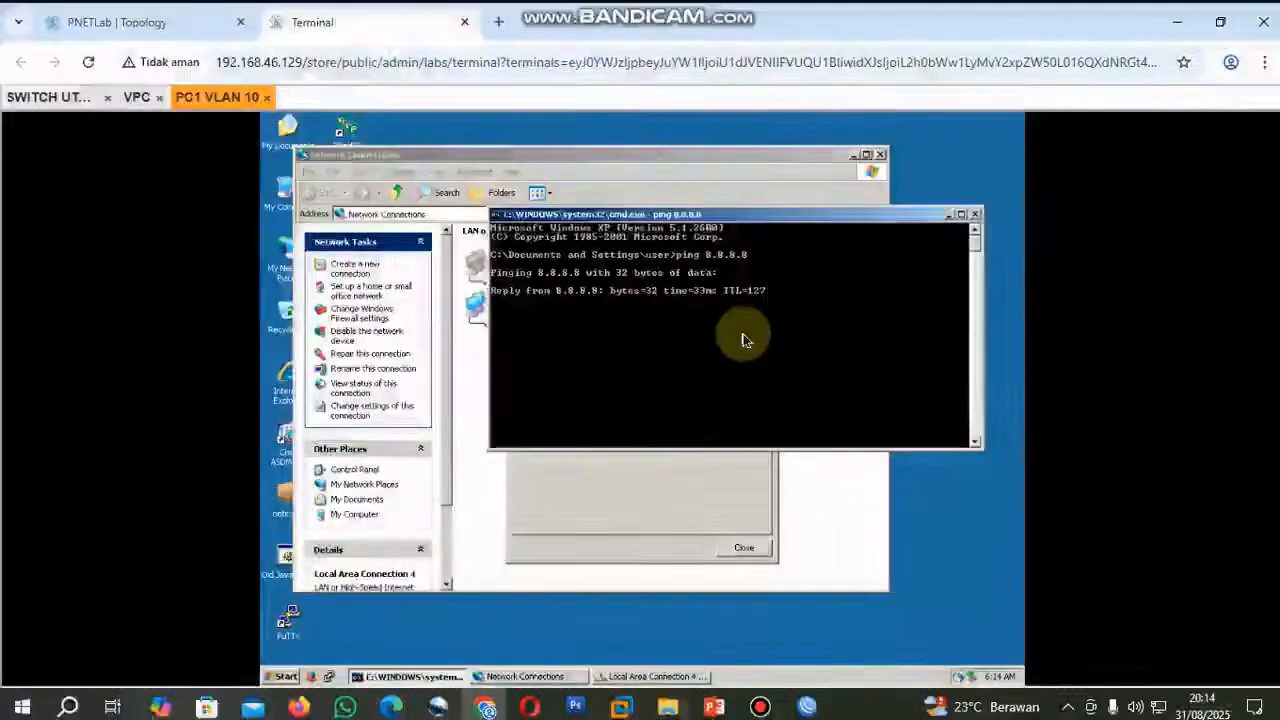
key("ctrl+c")
Open the VLAN20 PC1 console from the topology, then disable and re-enable Local Area Connection 4 to request a new DHCP lease.
left_click(179, 20)
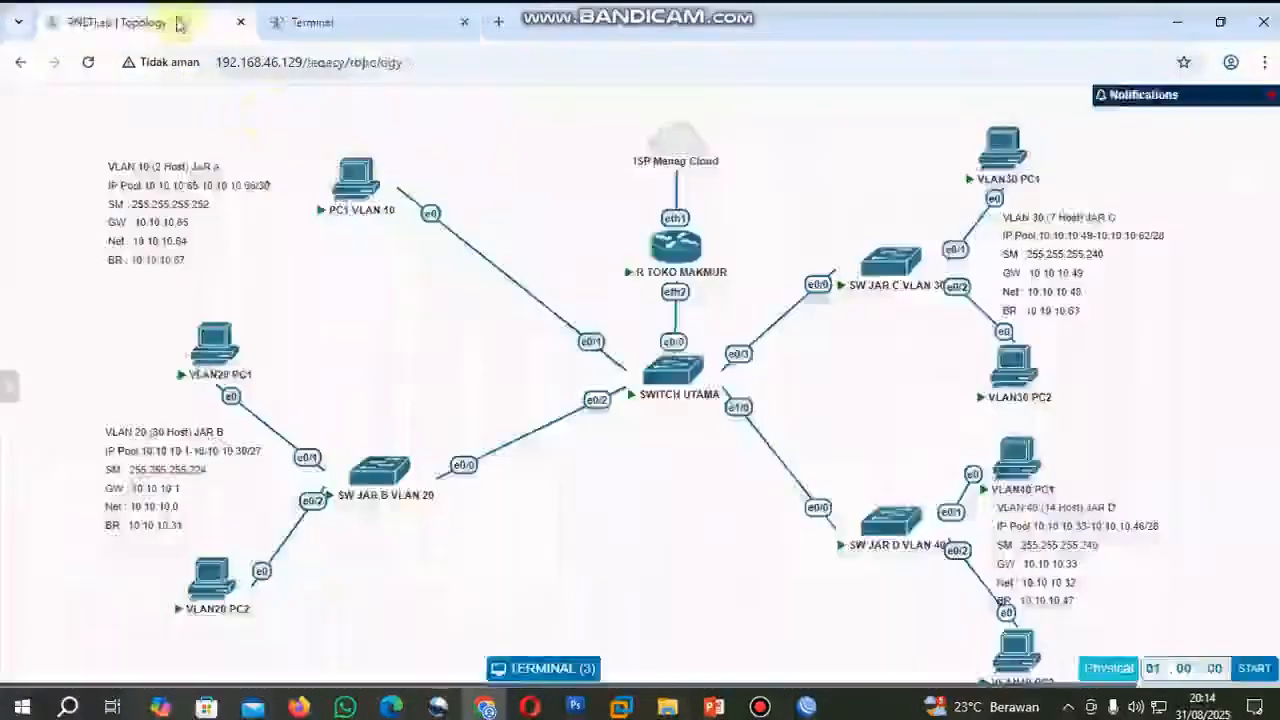
left_click(214, 345)
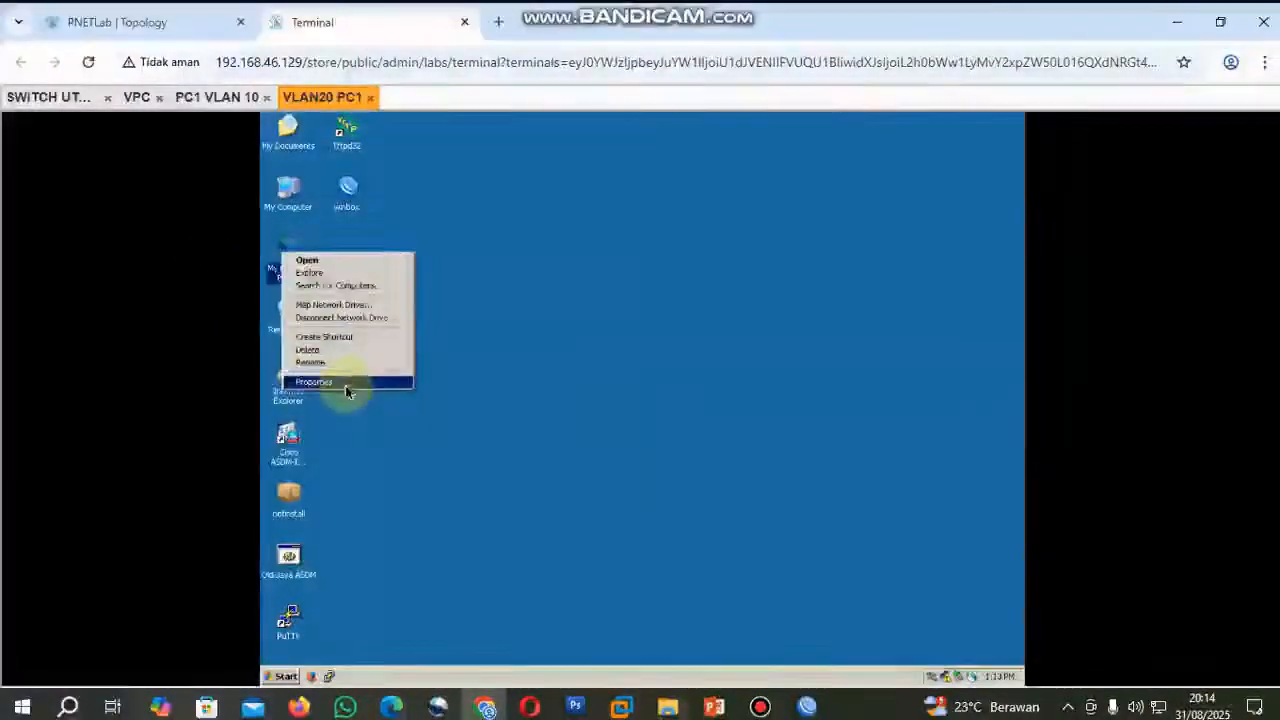
left_click(515, 310)
right_click(515, 310)
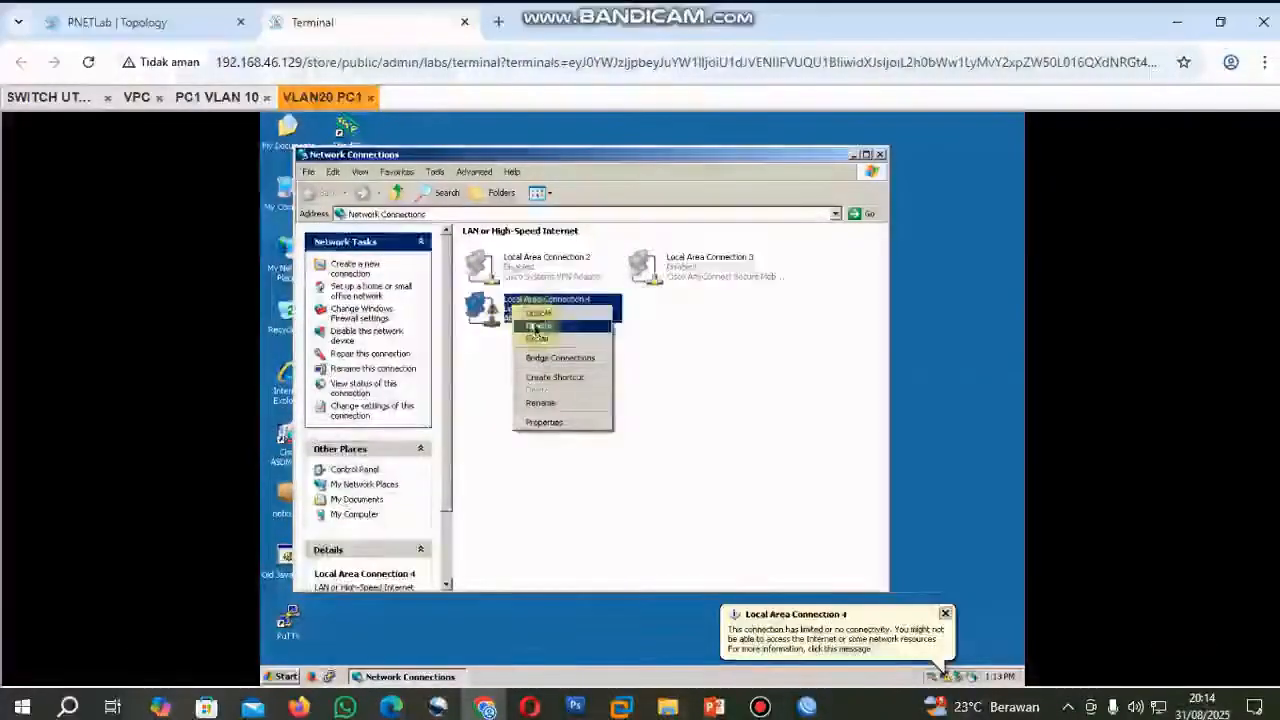
left_click(538, 316)
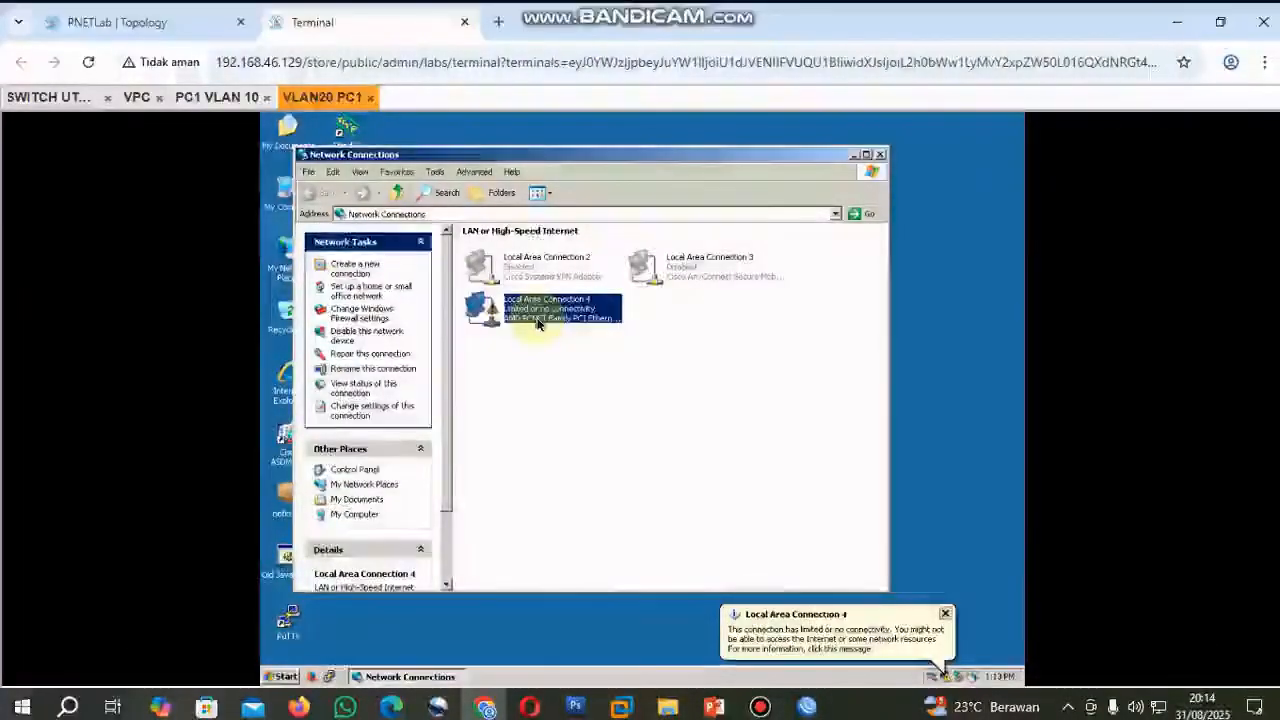
right_click(533, 309)
left_click(555, 312)
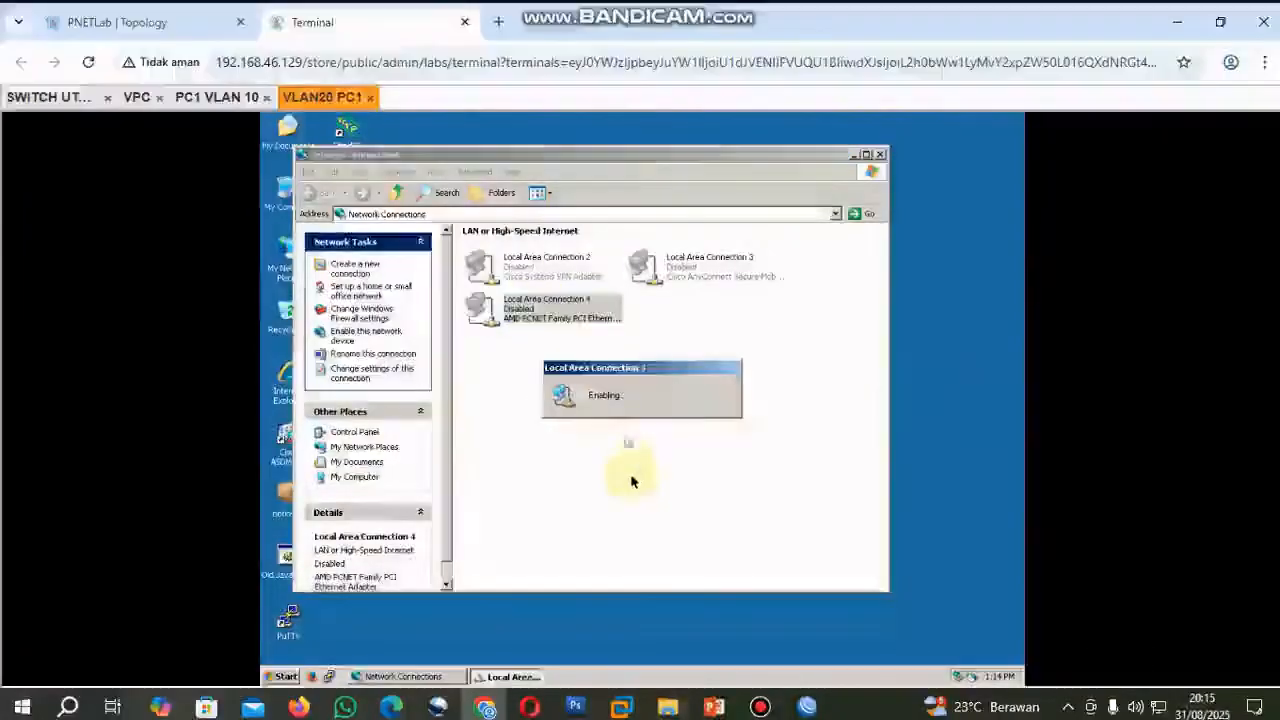
Start a Command Prompt on VLAN20 PC1 by running cmd.
left_click(285, 679)
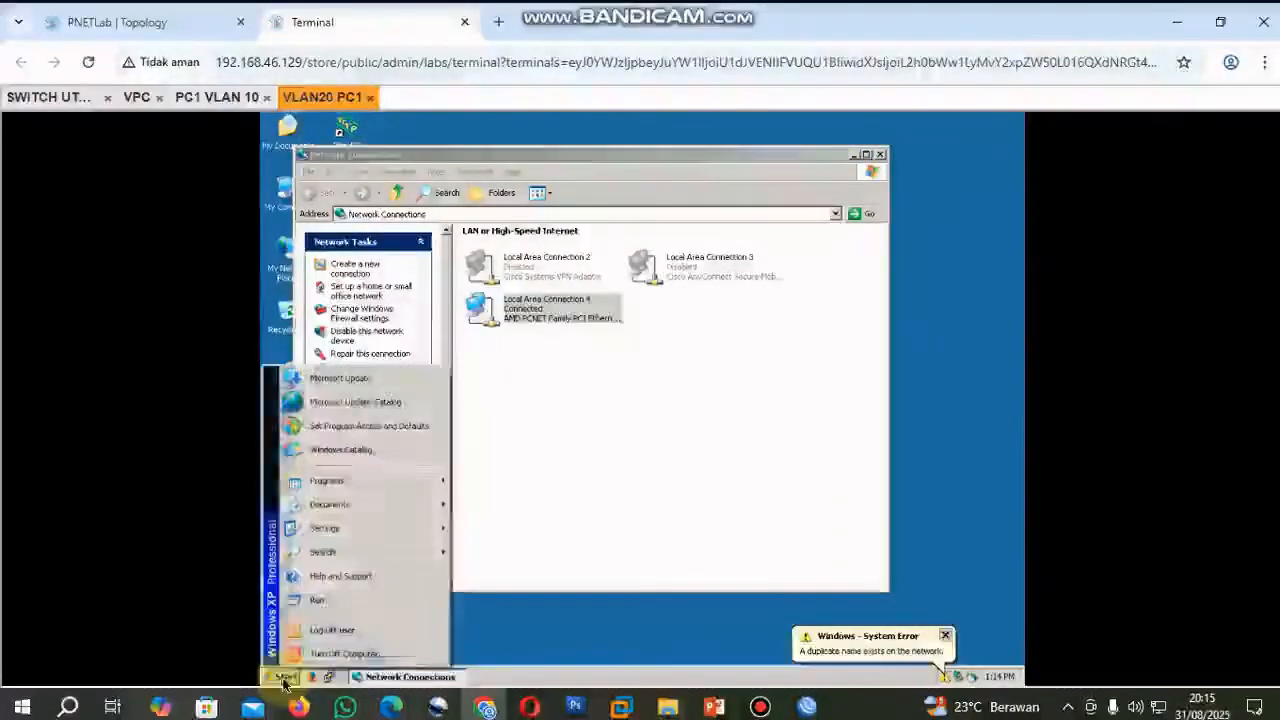
left_click(330, 603)
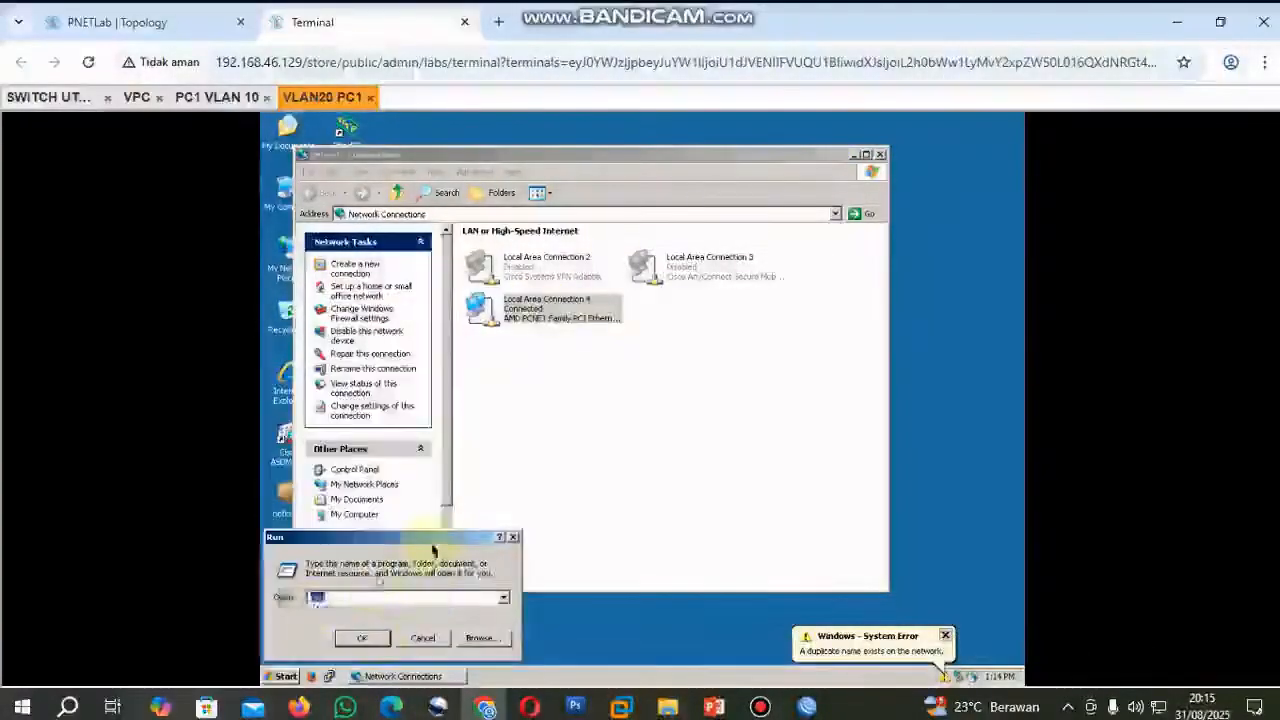
left_click(362, 638)
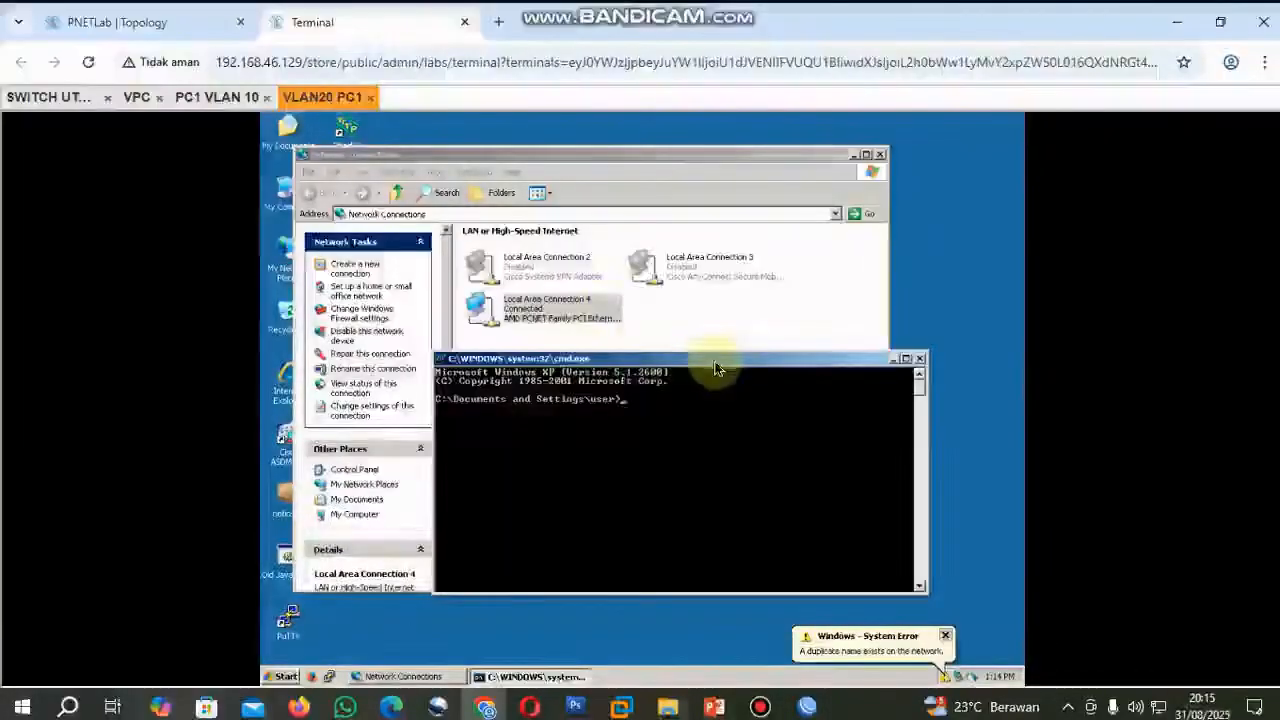
Check Local Area Connection 4's IP address, subnet mask and gateway on VLAN20 PC1 against the VLAN 20 details in the topology.
right_click(572, 310)
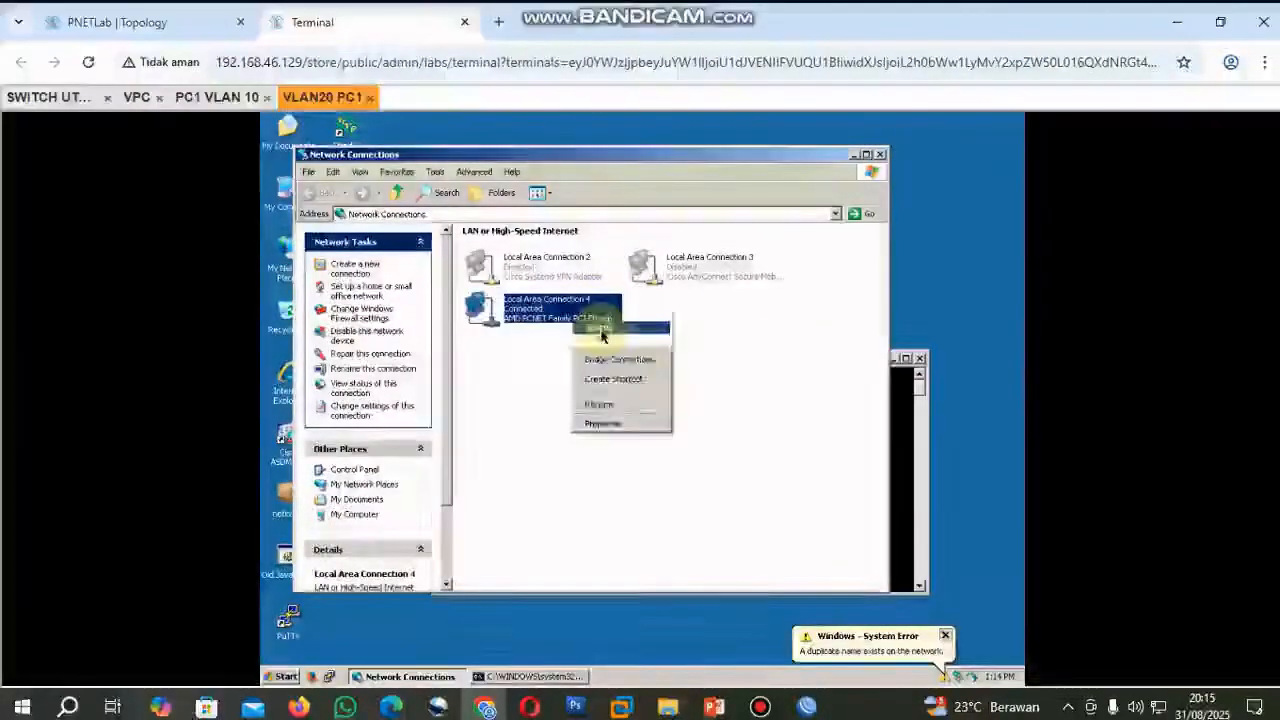
left_click(600, 332)
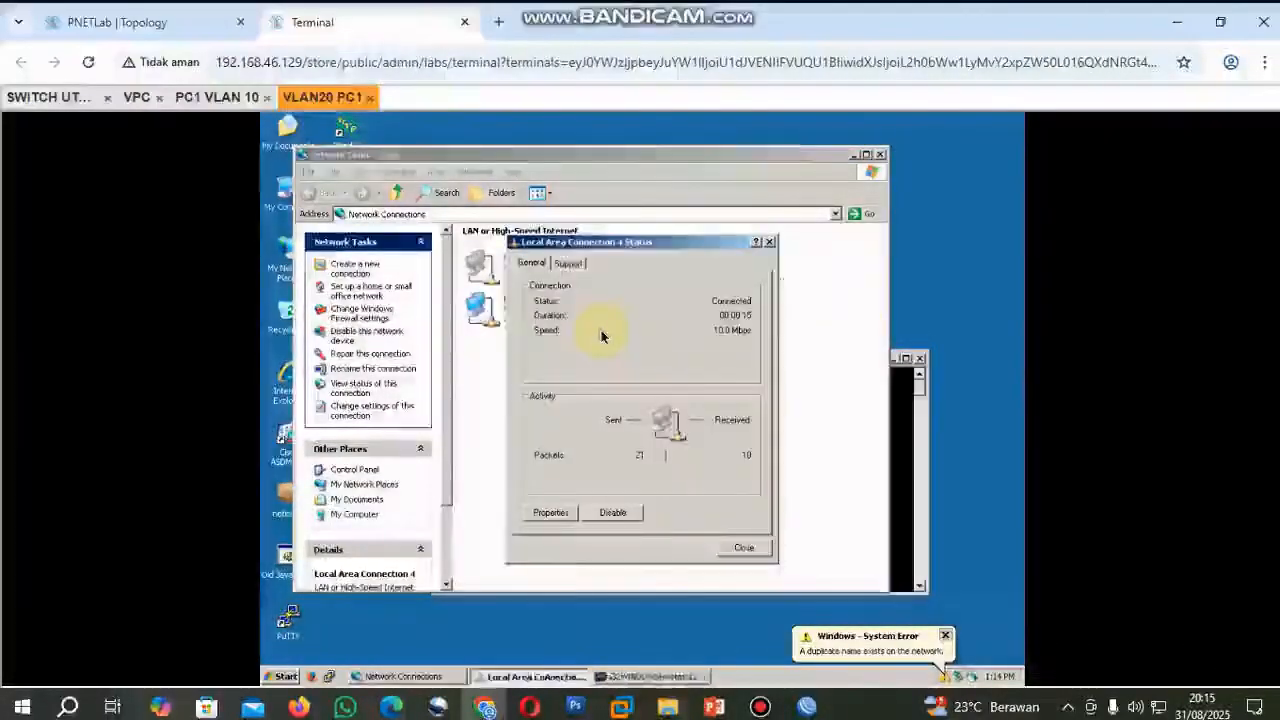
left_click(568, 263)
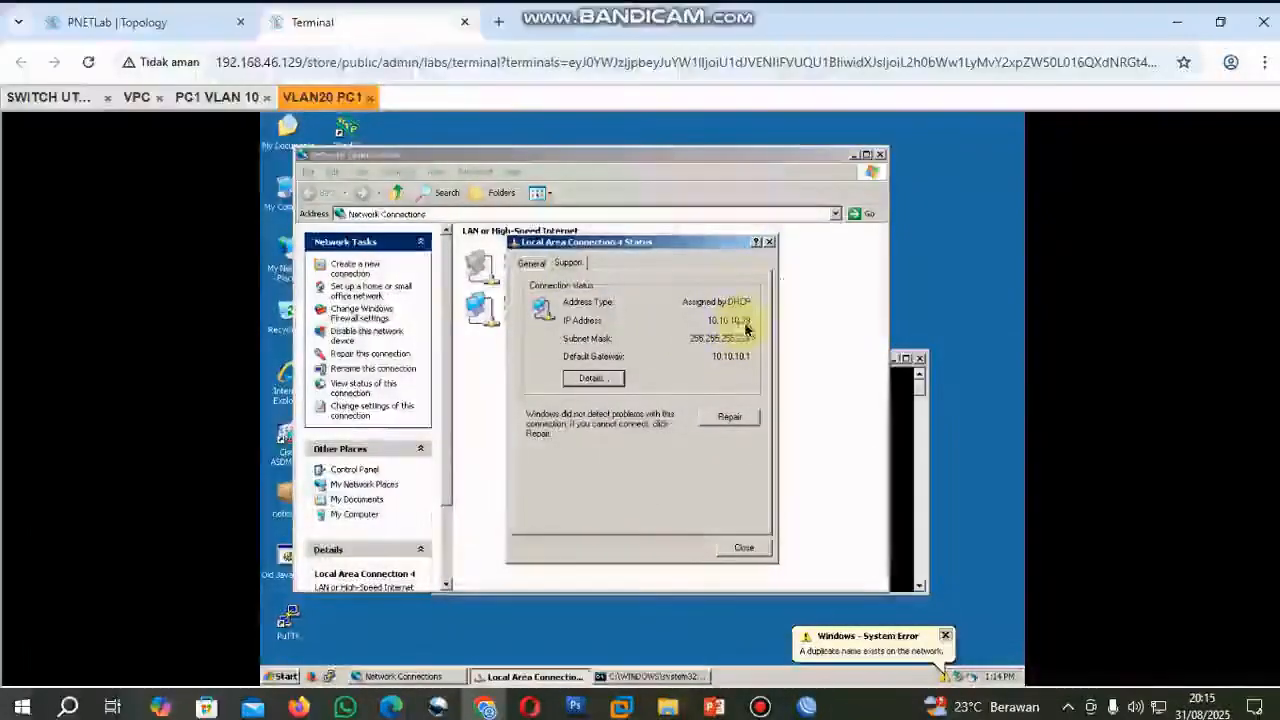
left_click(160, 30)
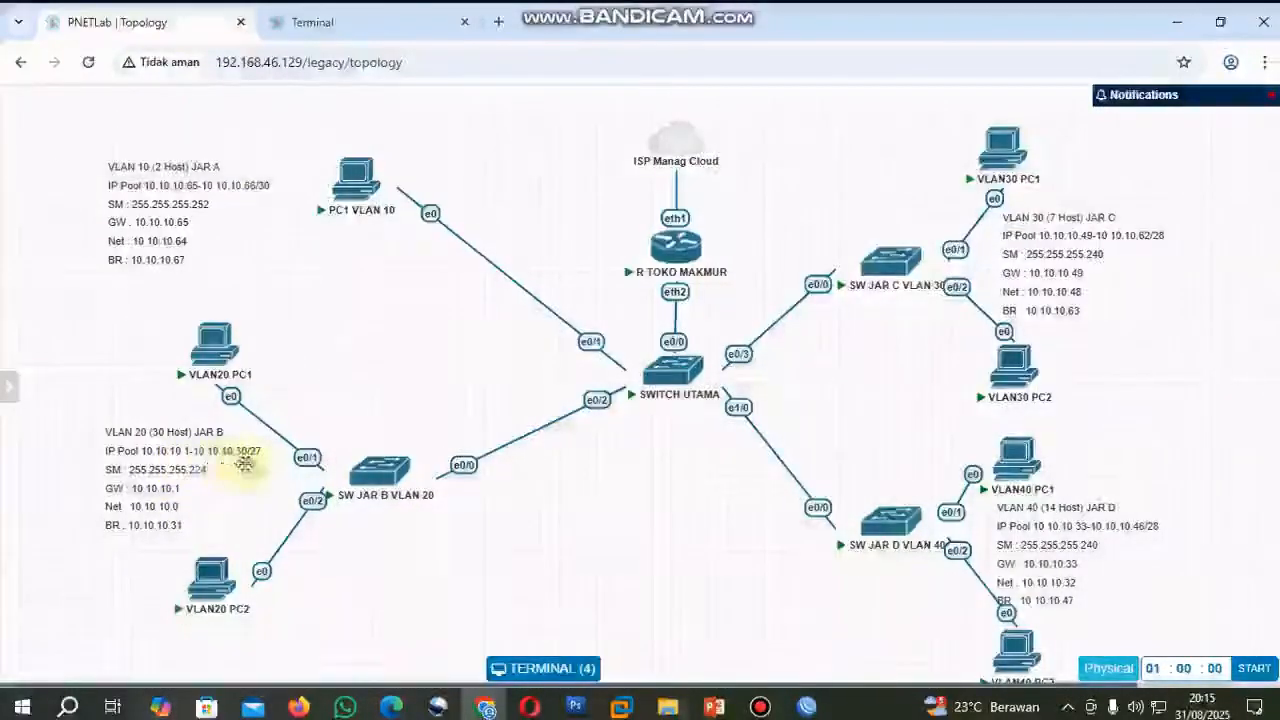
left_click(391, 26)
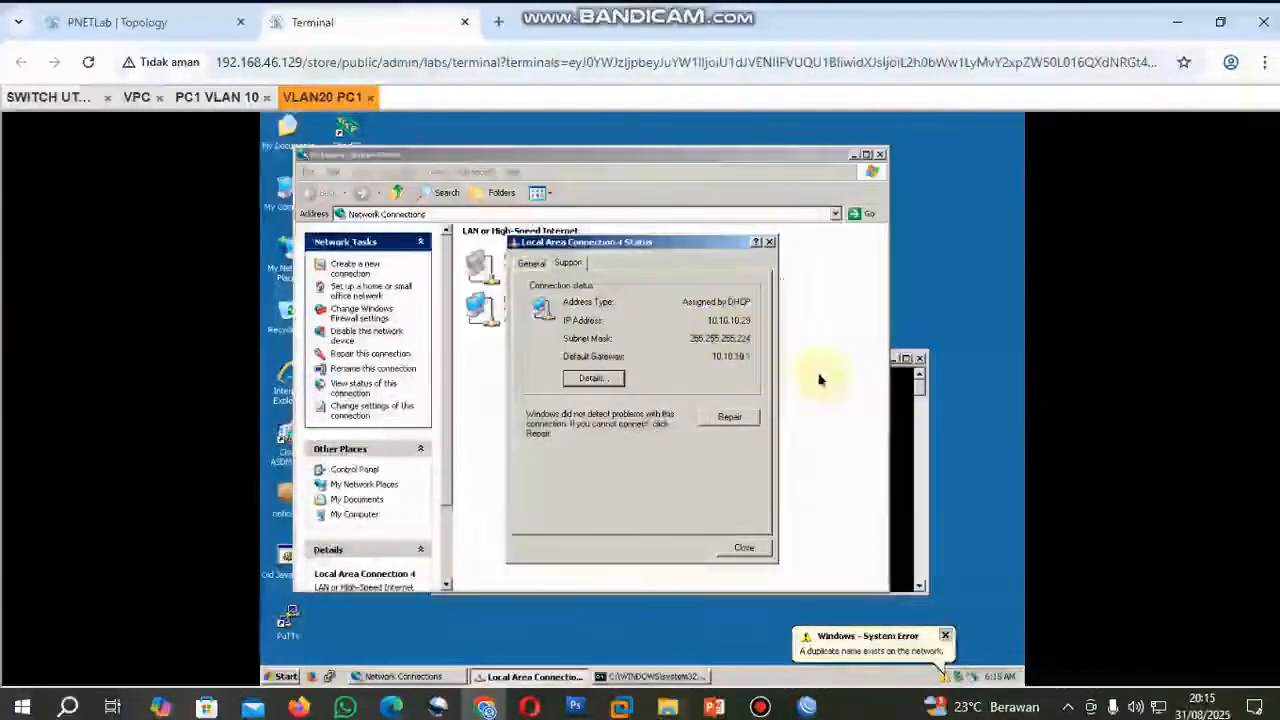
Ping 8.8.8.8 from the Command Prompt on VLAN20 PC1 to test its internet access.
left_click(906, 414)
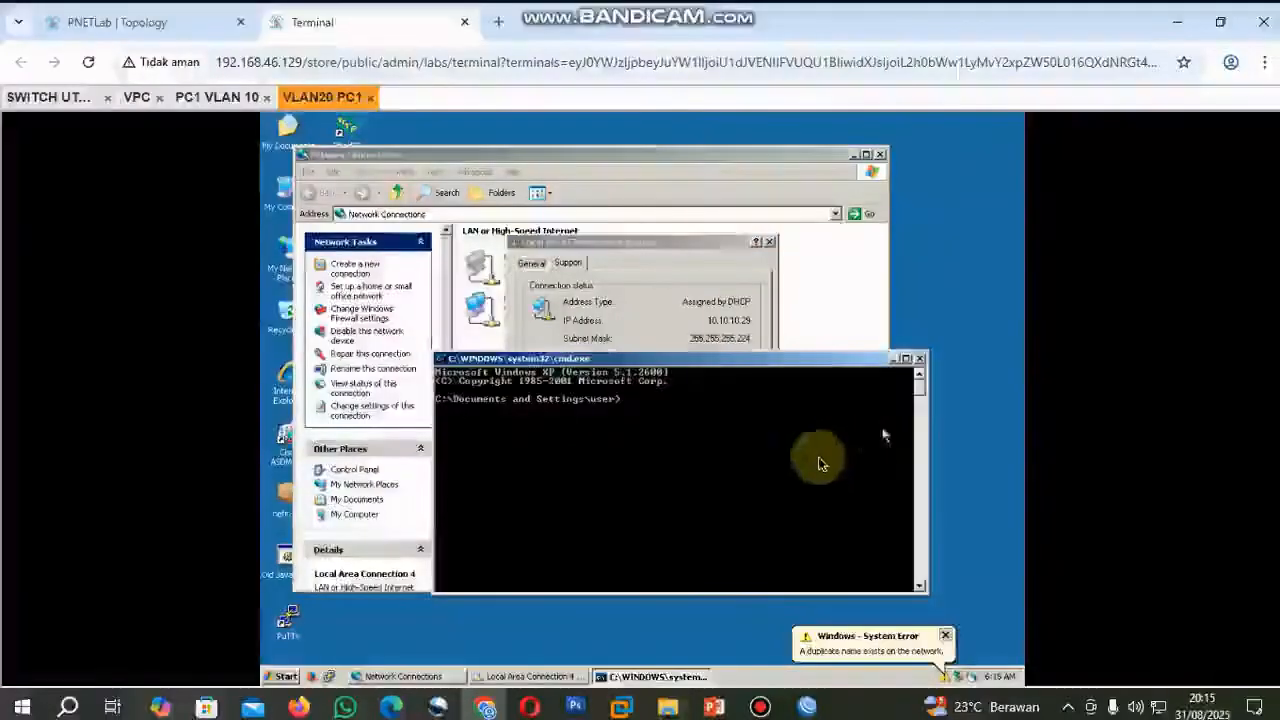
type("ping 8.8.8.8")
key("Return")
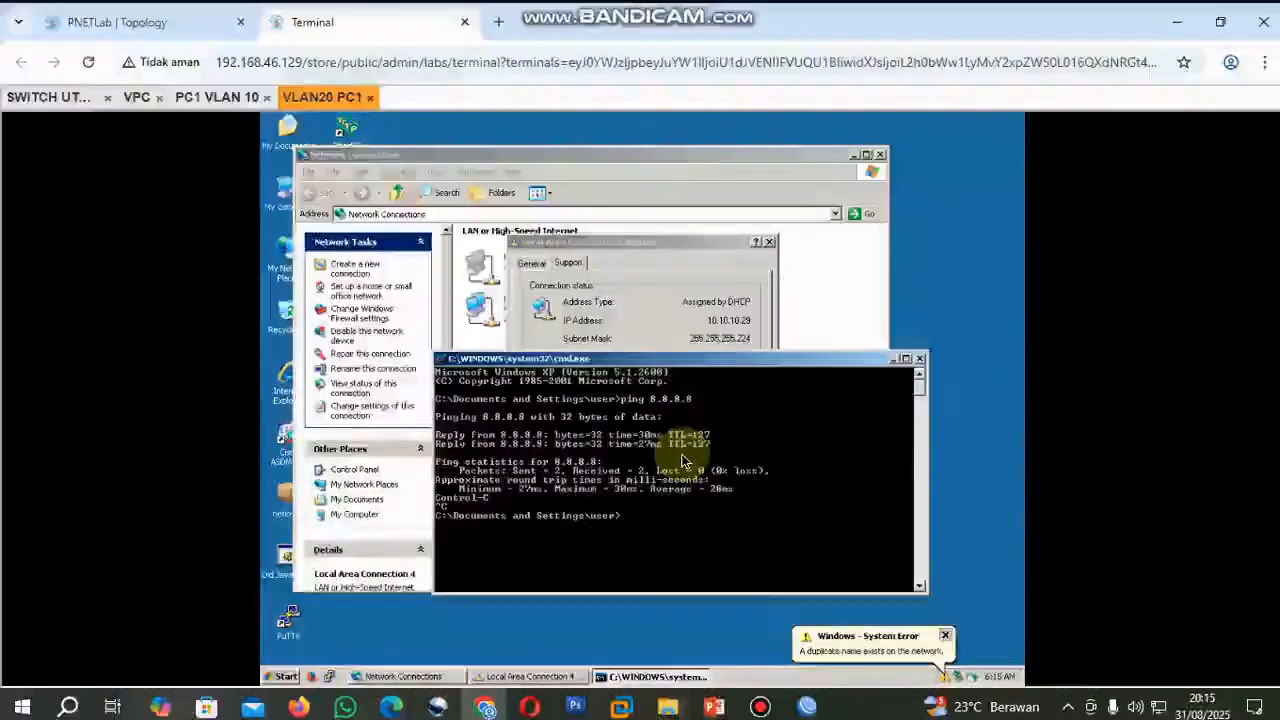
Ping PC1 VLAN 10 at 10.10.10.66 from VLAN20 PC1 to test inter-VLAN connectivity, stopping the ping early.
type("pinnng 10.10.10.66")
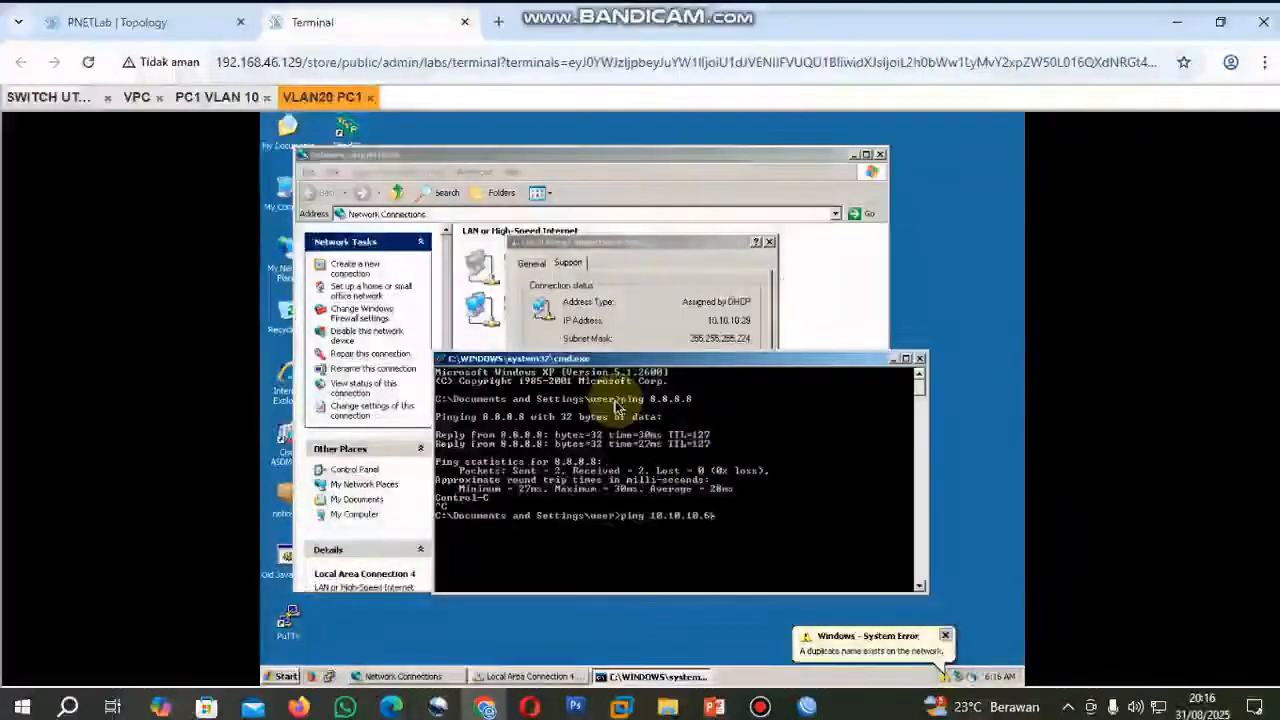
key("Return")
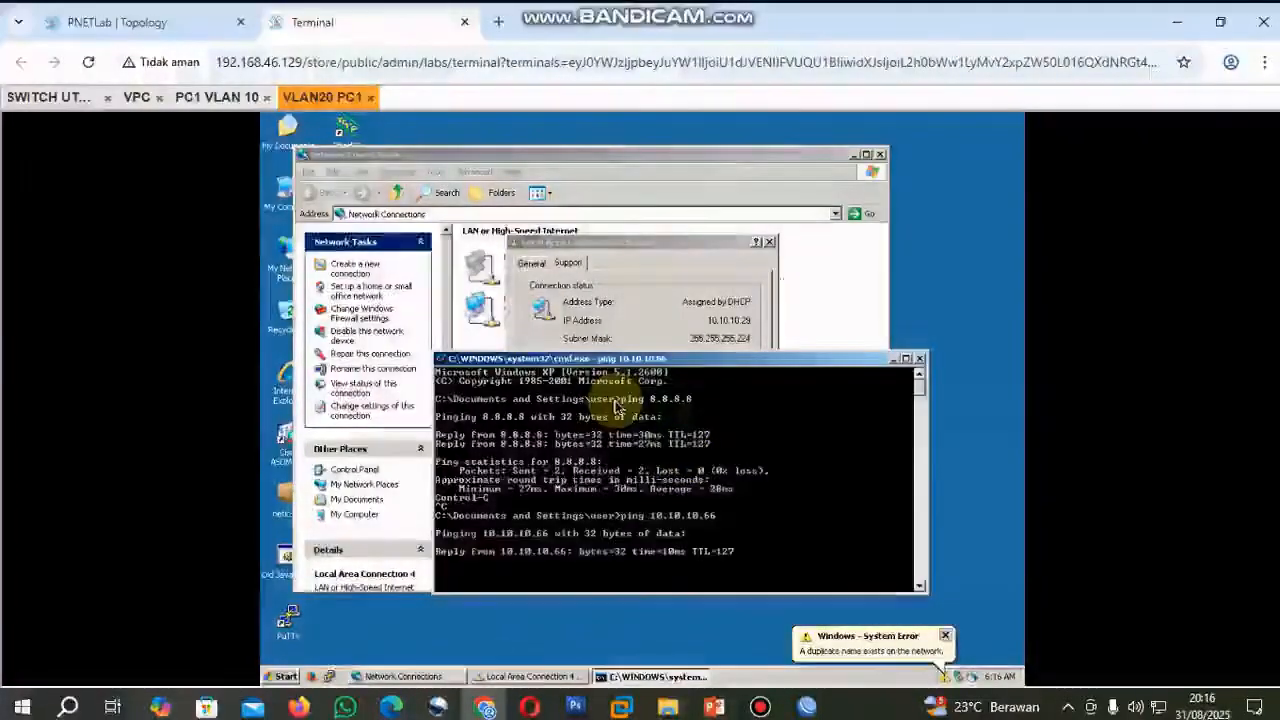
key("ctrl+c")
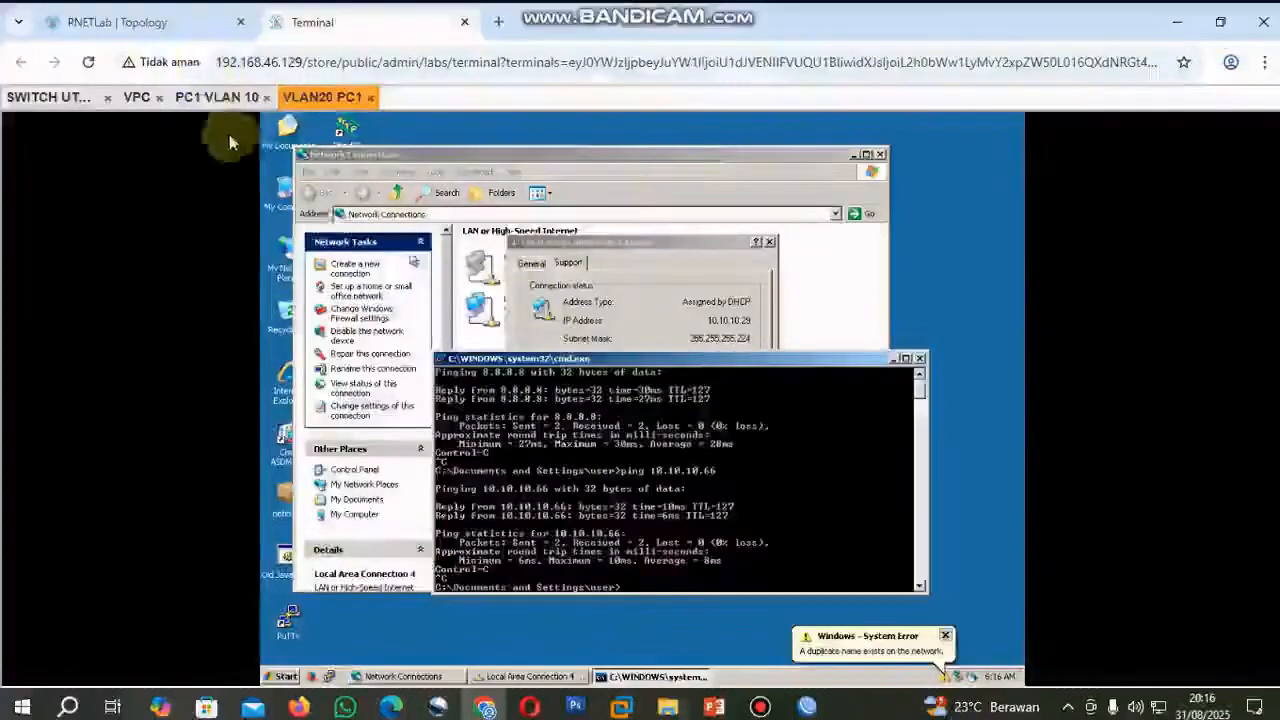
Switch to the PNETLab topology, open the VLAN30 PC1 console and bring up its Network Connections window.
left_click(160, 22)
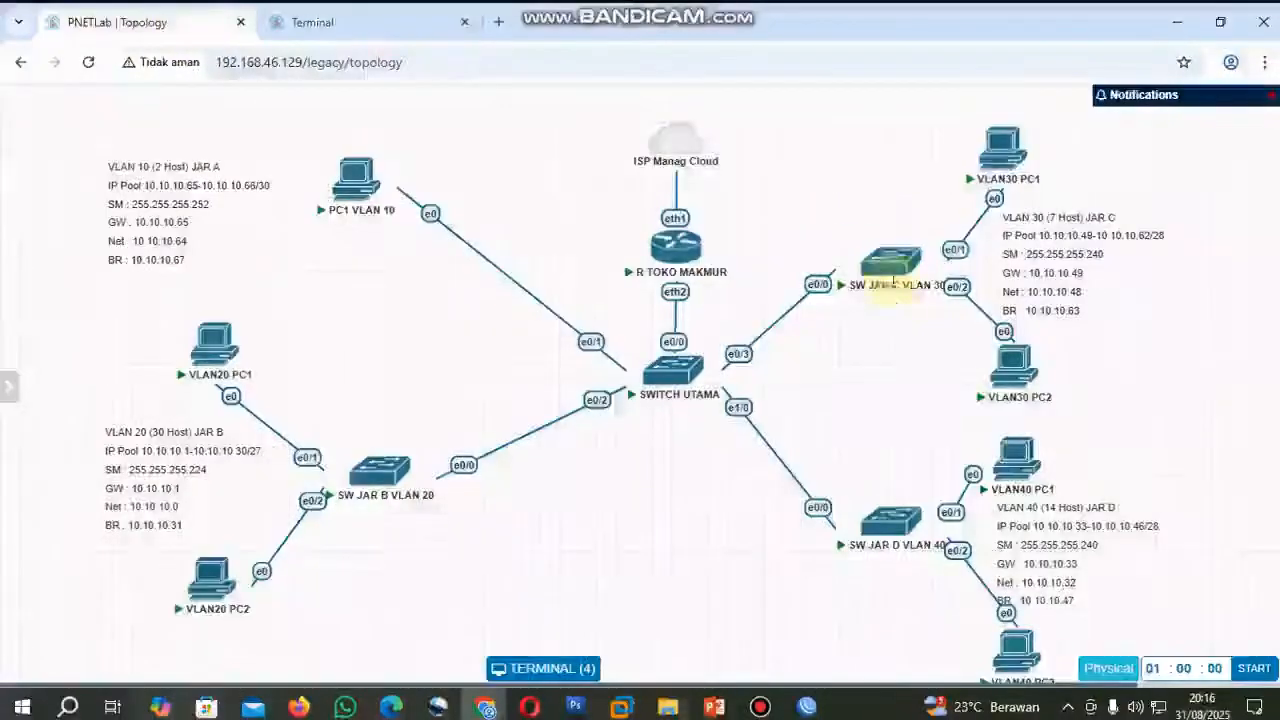
left_click(1000, 145)
right_click(287, 268)
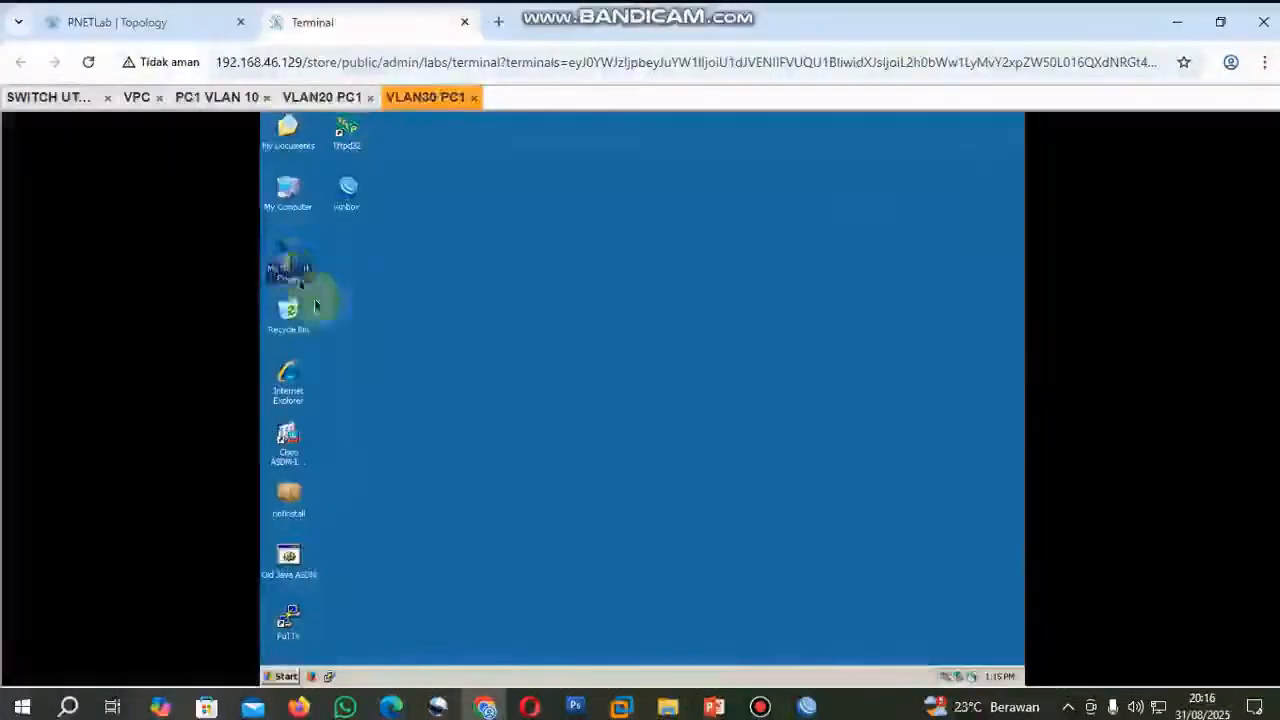
left_click(359, 393)
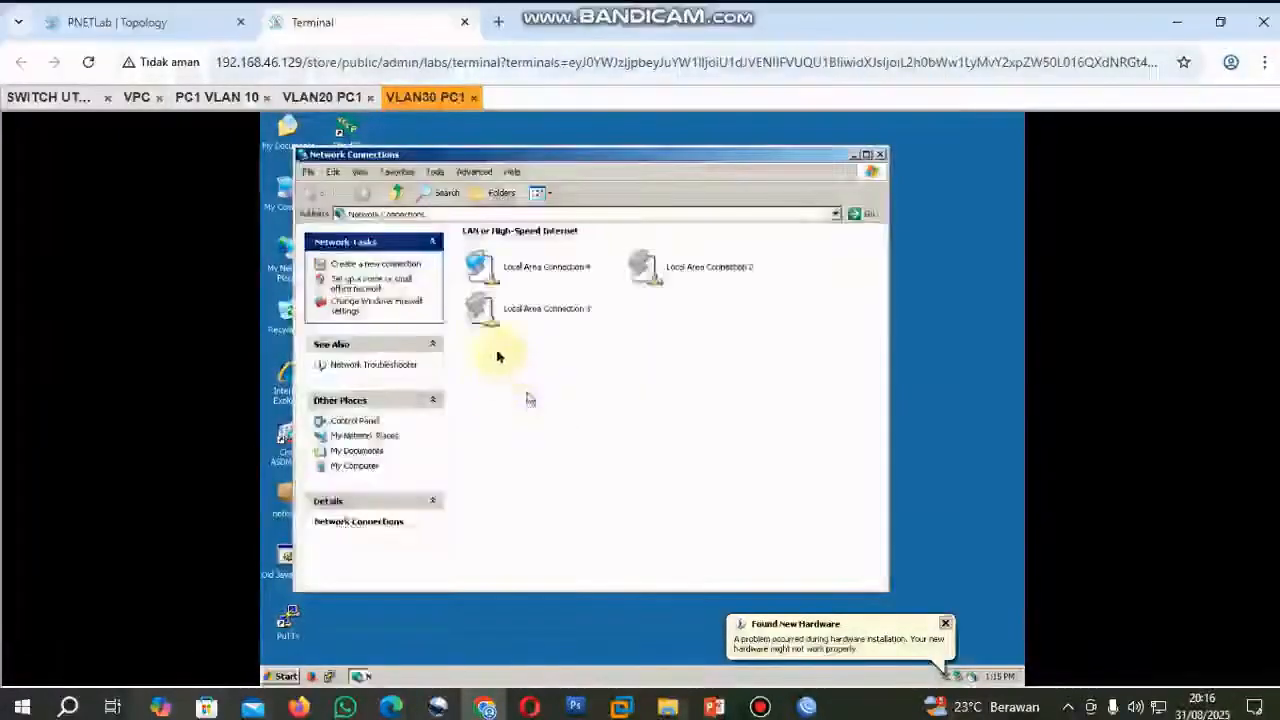
Check Local Area Connection 4's IP address, subnet mask and gateway on VLAN30 PC1 against the VLAN 30 details in the topology.
left_click(517, 274)
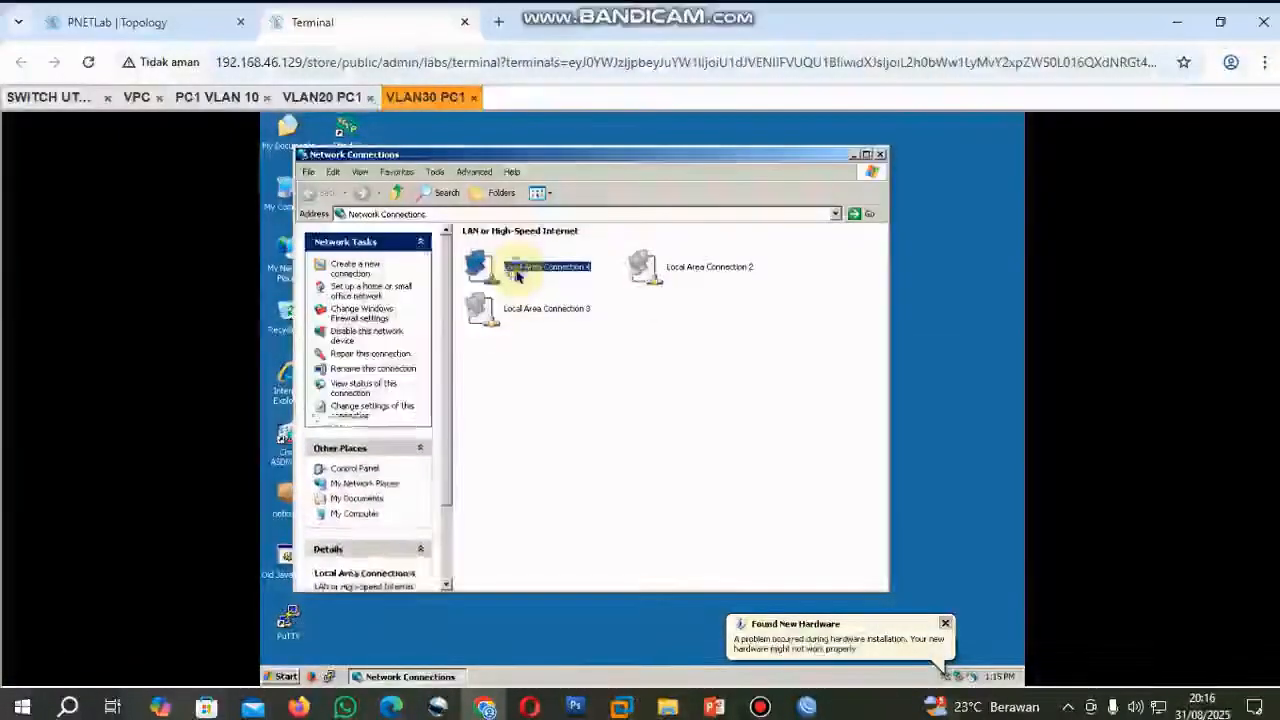
right_click(517, 276)
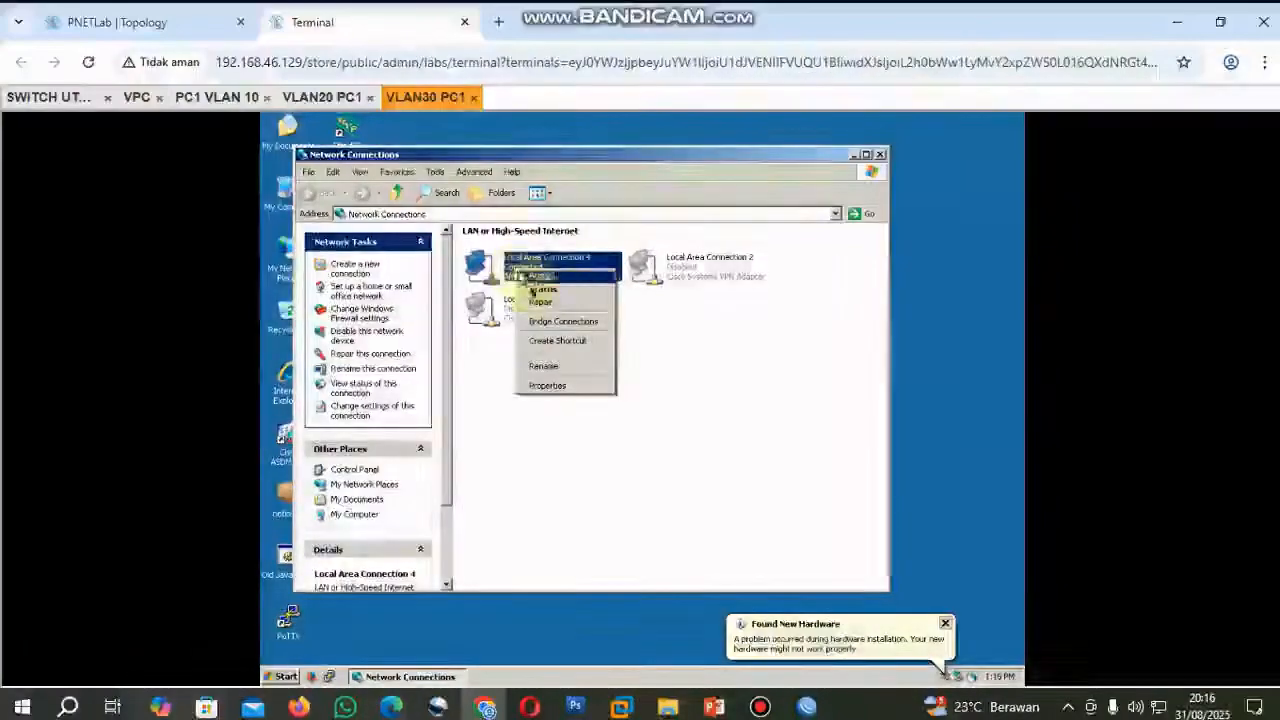
left_click(537, 291)
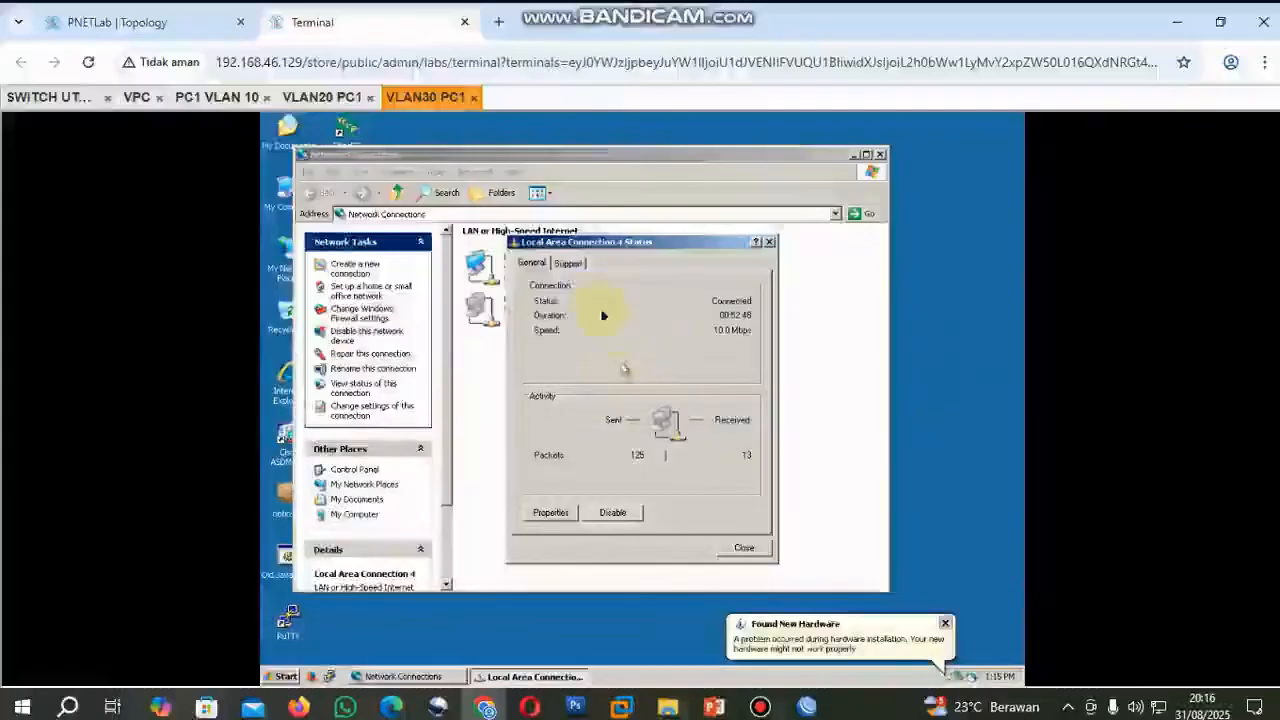
left_click(568, 263)
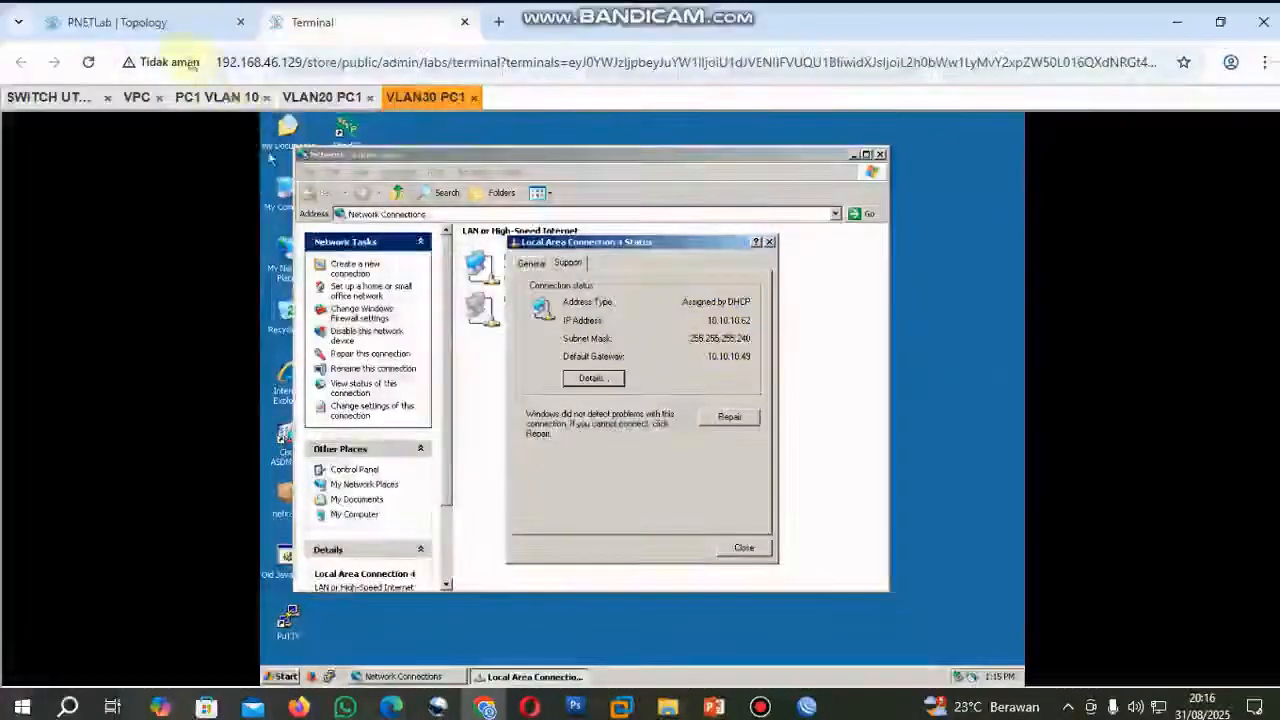
left_click(165, 22)
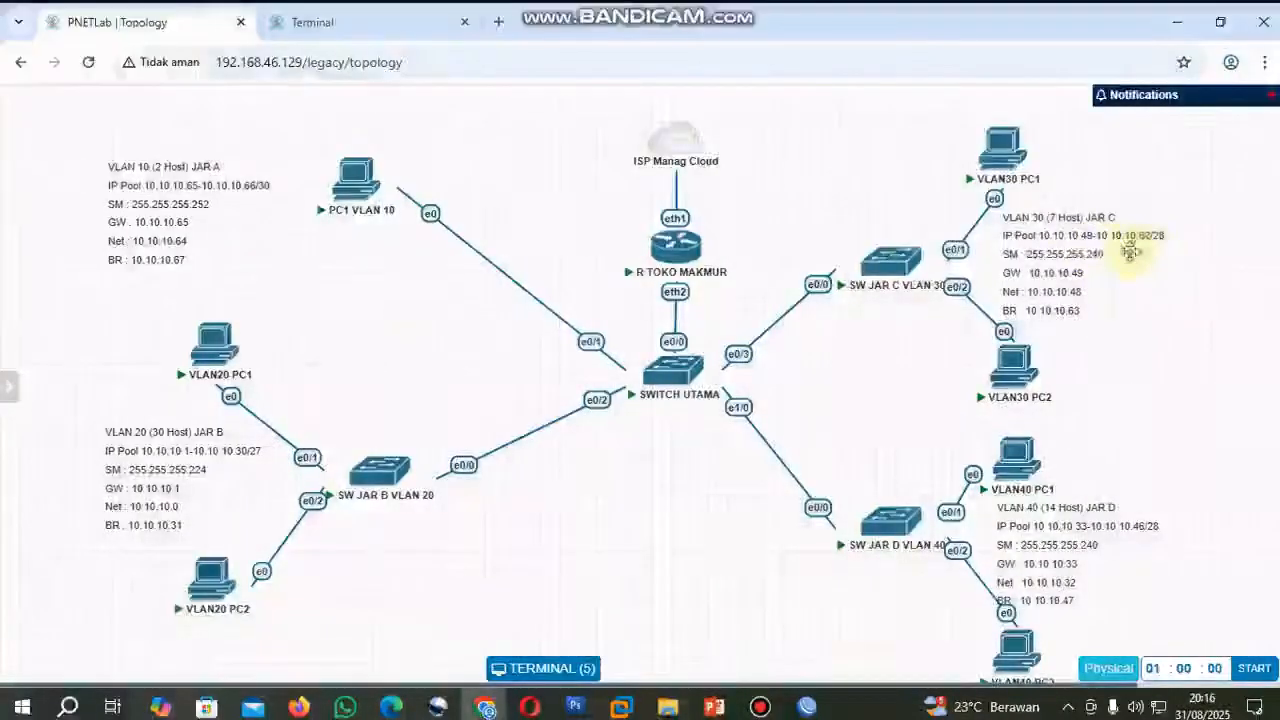
left_click(323, 28)
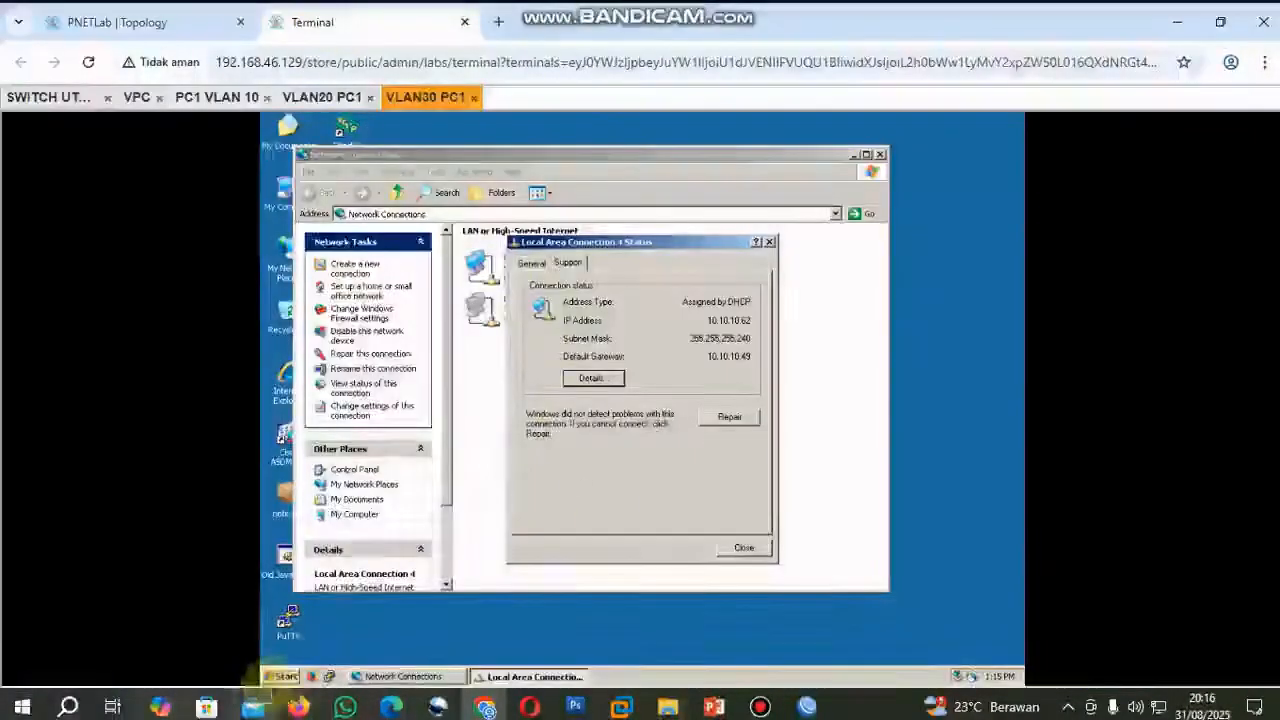
Start a Command Prompt on VLAN30 PC1, move its window below the IP address and ping 8.8.8.8, stopping the ping early.
left_click(285, 677)
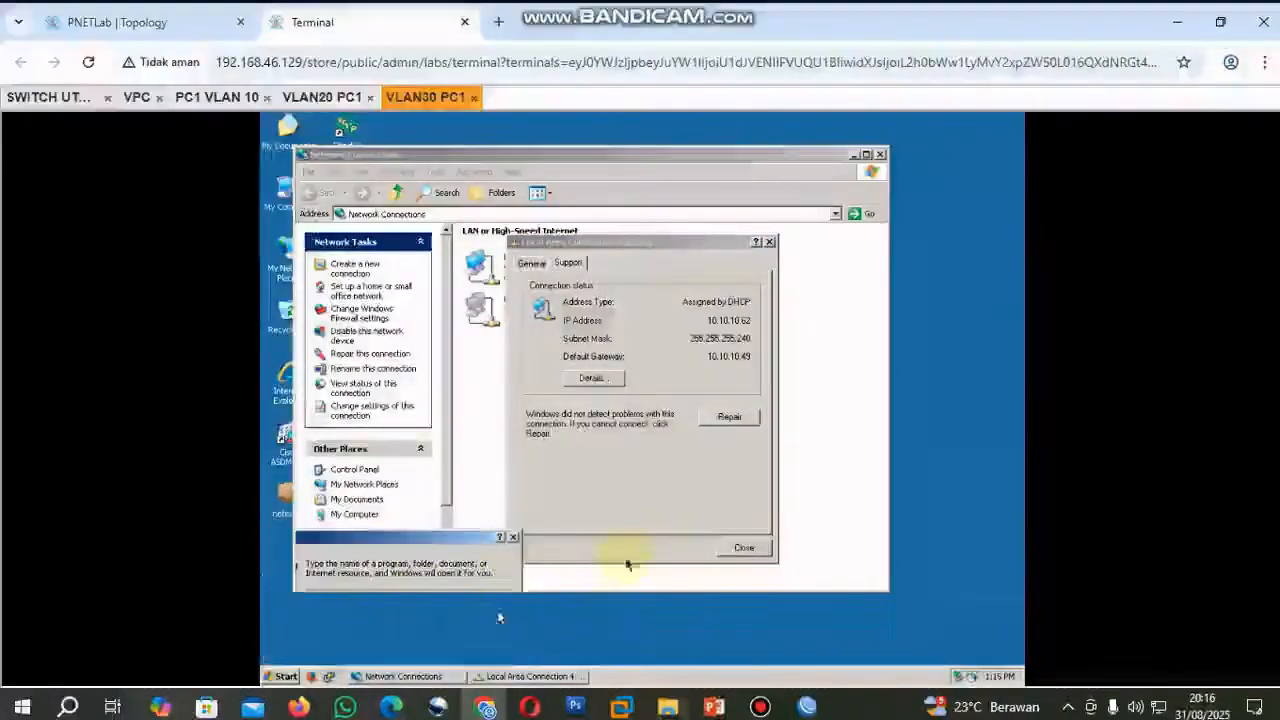
left_click_drag(640, 243, 653, 347)
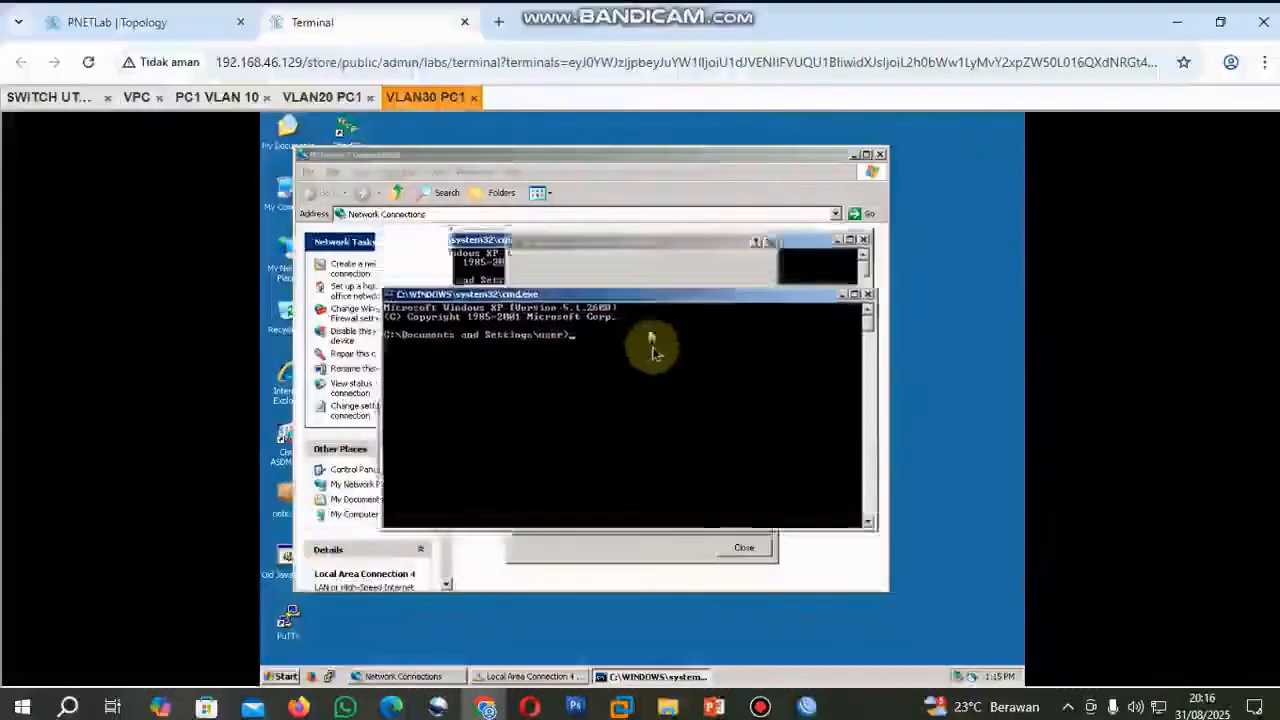
type("ping 8.8.8.8")
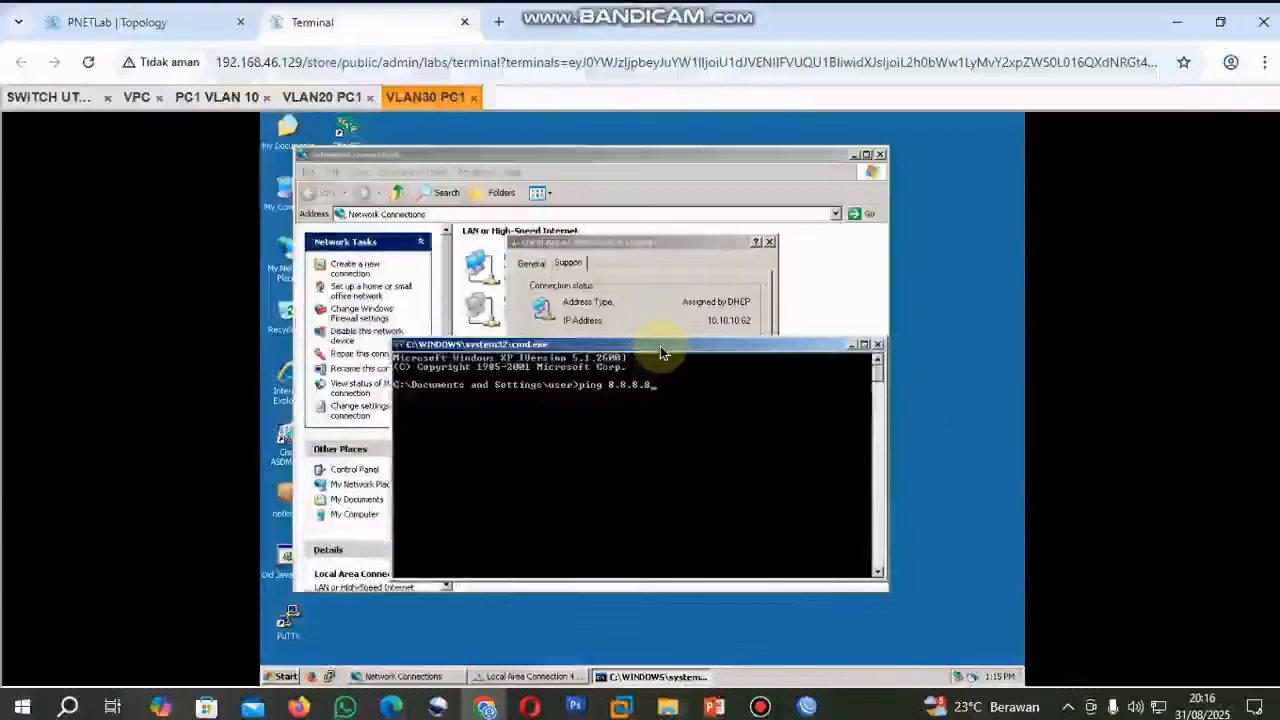
key("Return")
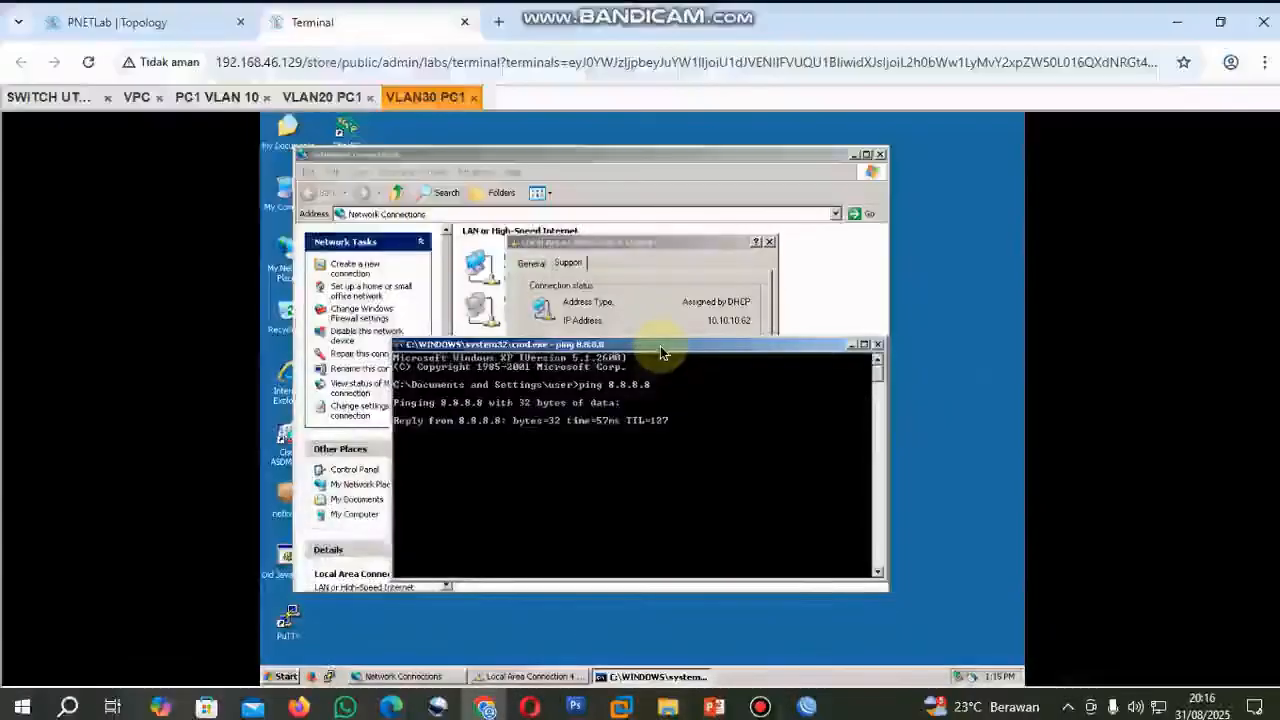
key("ctrl+c")
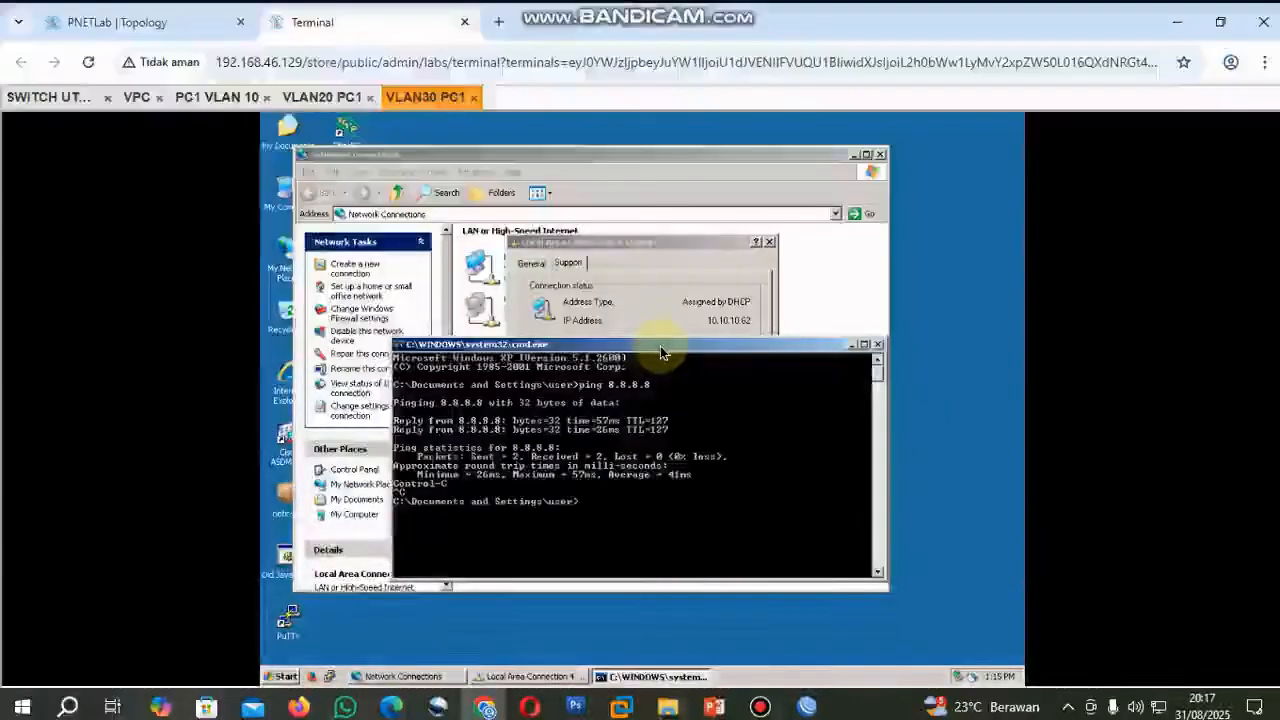
Look up VLAN20 PC1's IP address and ping it at 10.10.10.29 from VLAN30 PC1, stopping the ping early.
type("ping")
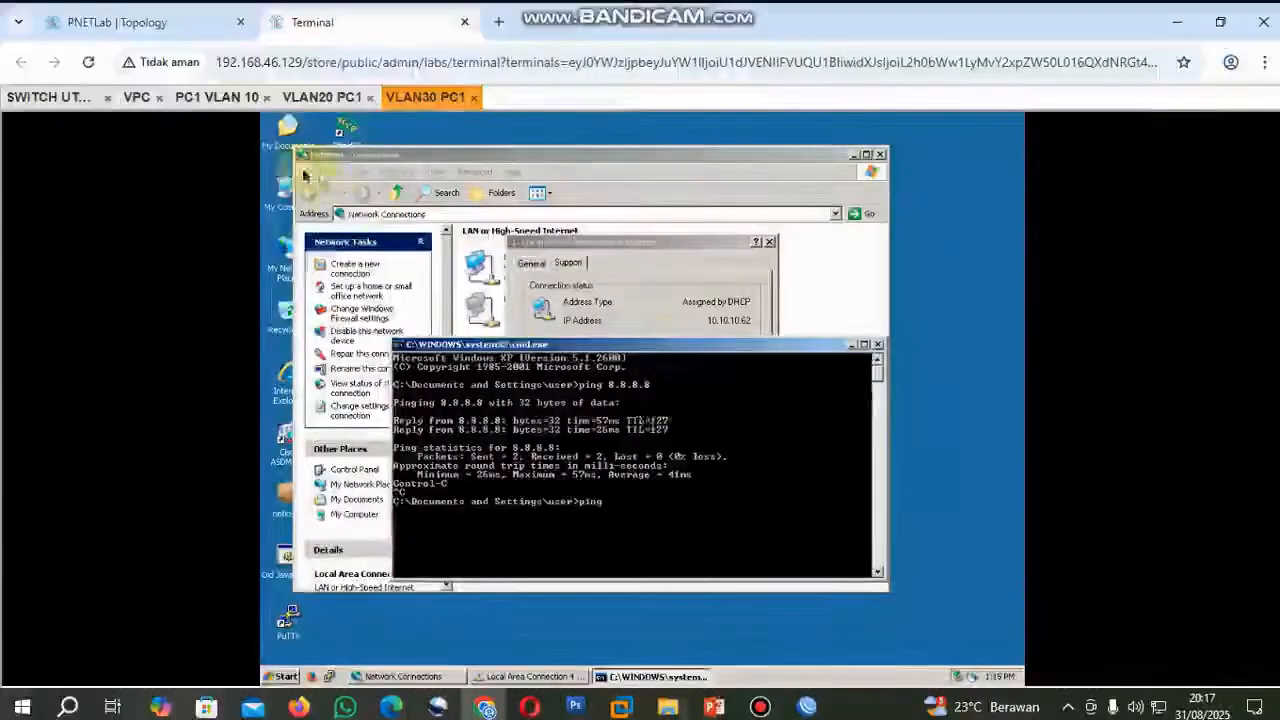
left_click(321, 97)
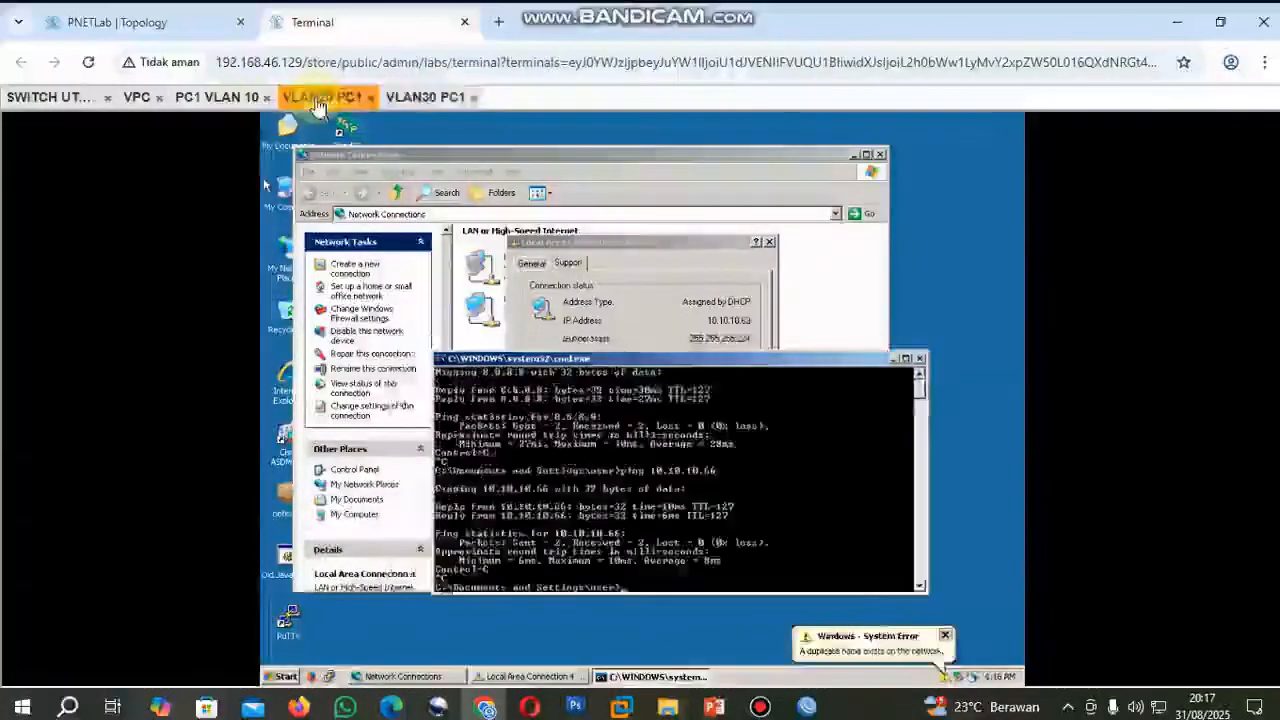
left_click(425, 97)
type("10.10.10.2")
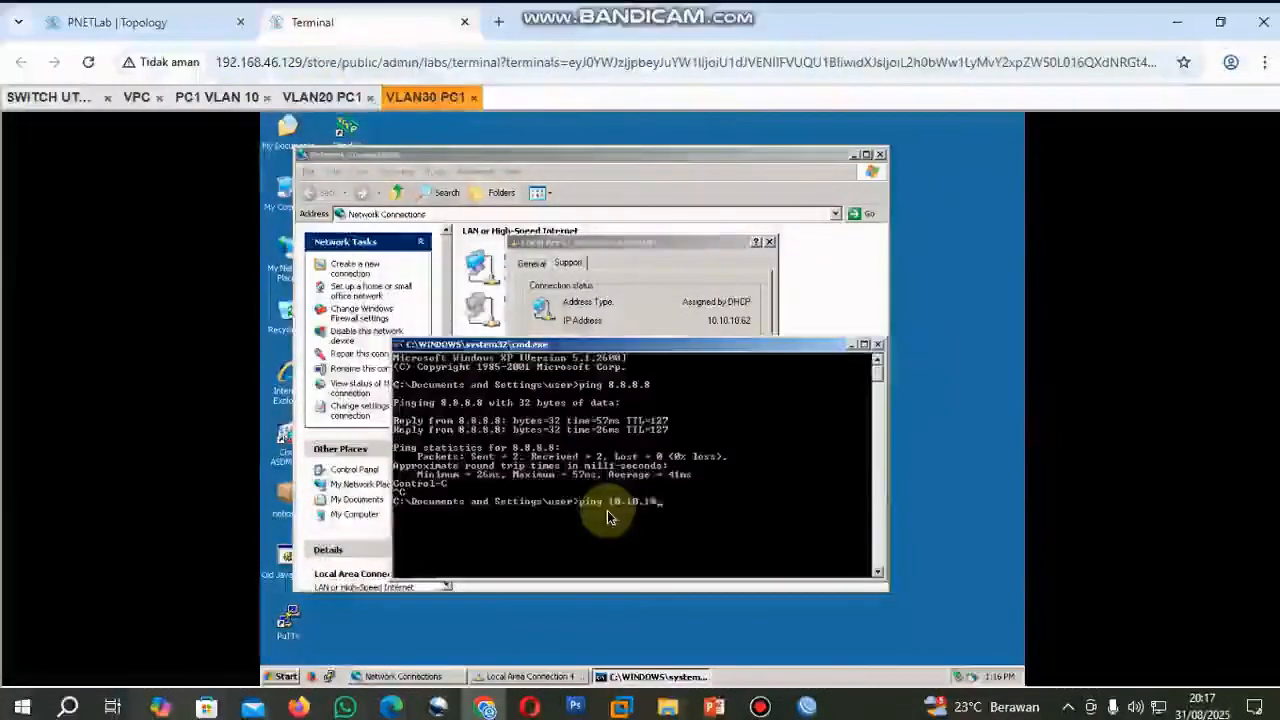
type("9")
key("Return")
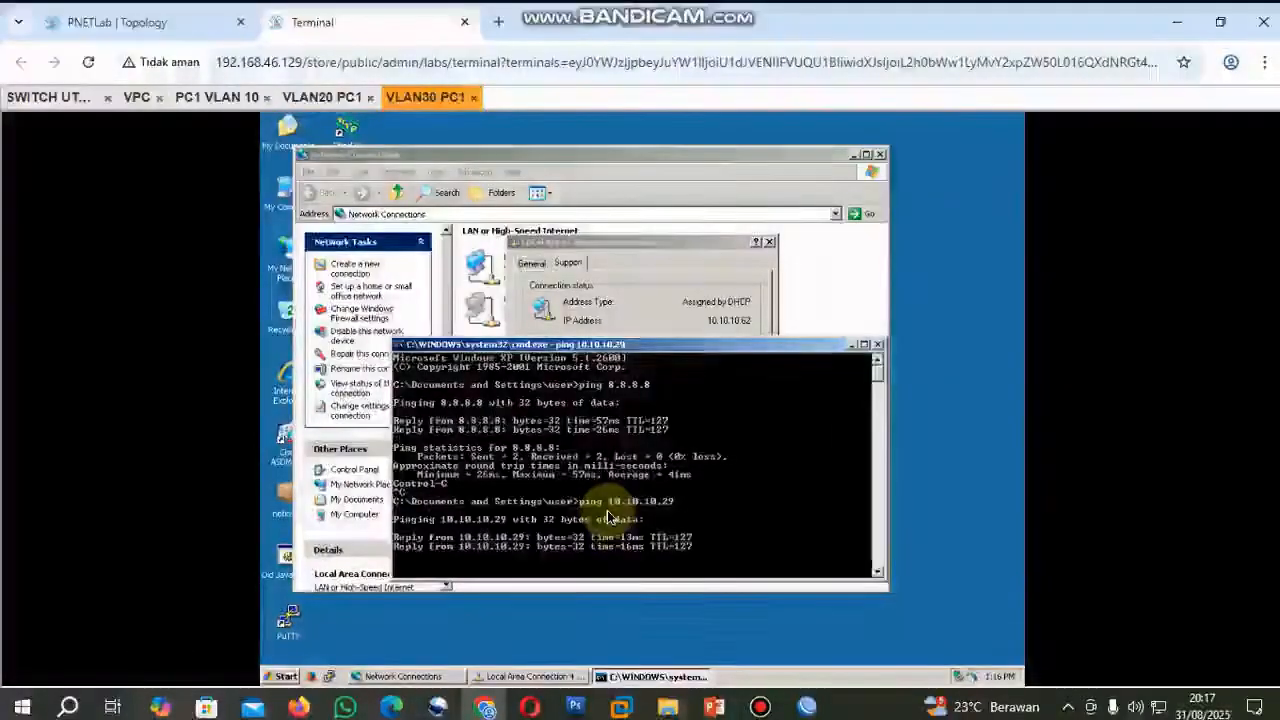
key("ctrl+c")
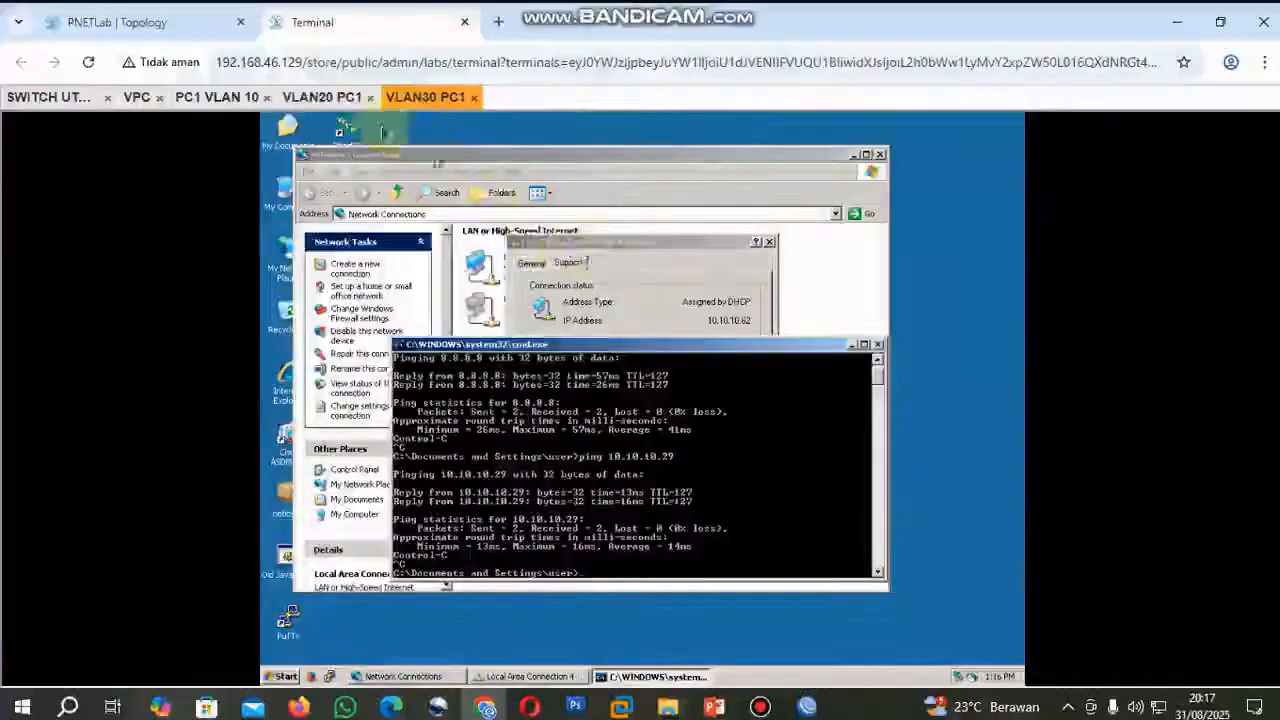
From the PNETLab topology, open the VLAN40 PC2 console, cancel the Found New Hardware Wizard and bring up the Network Connections window.
left_click(179, 30)
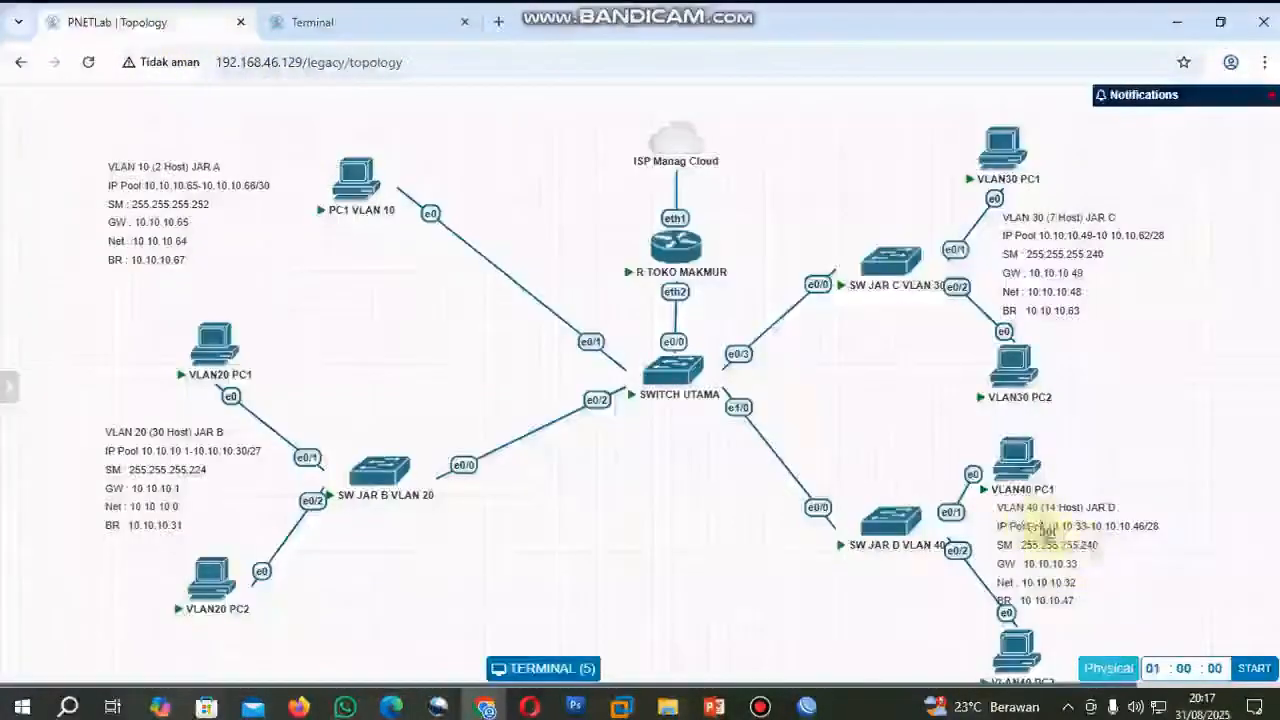
left_click(1017, 462)
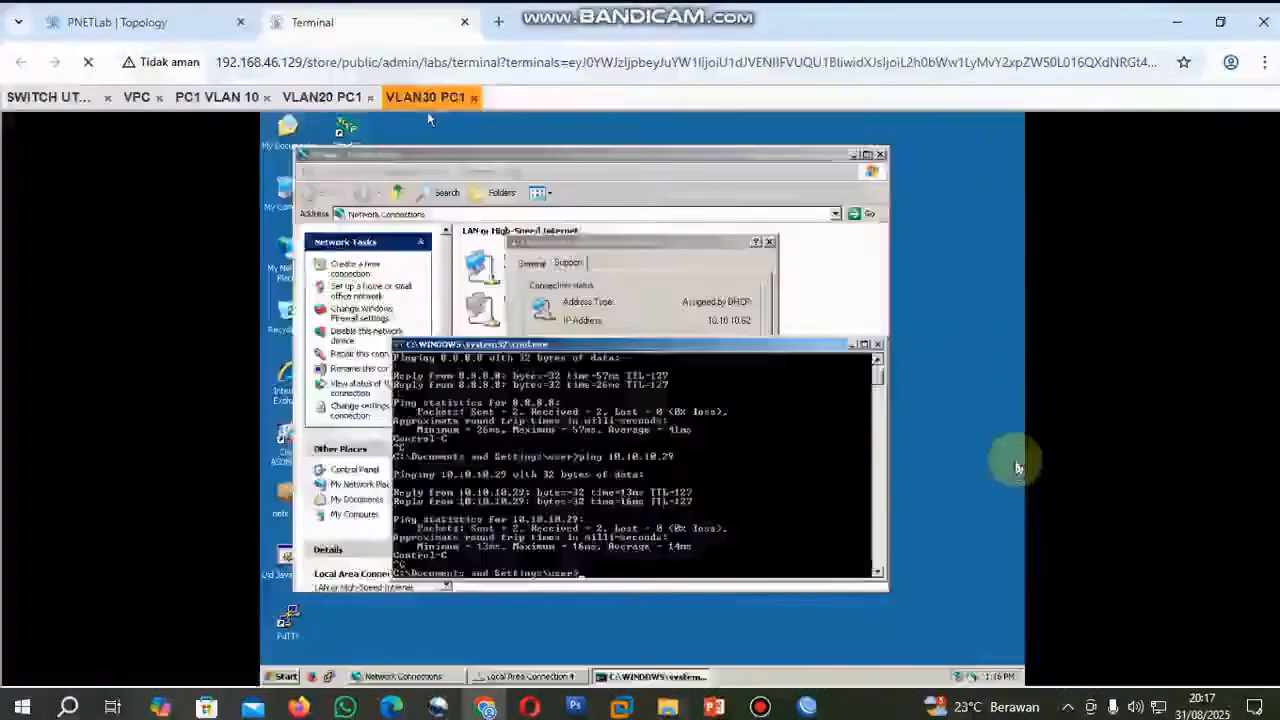
right_click(290, 270)
left_click(632, 414)
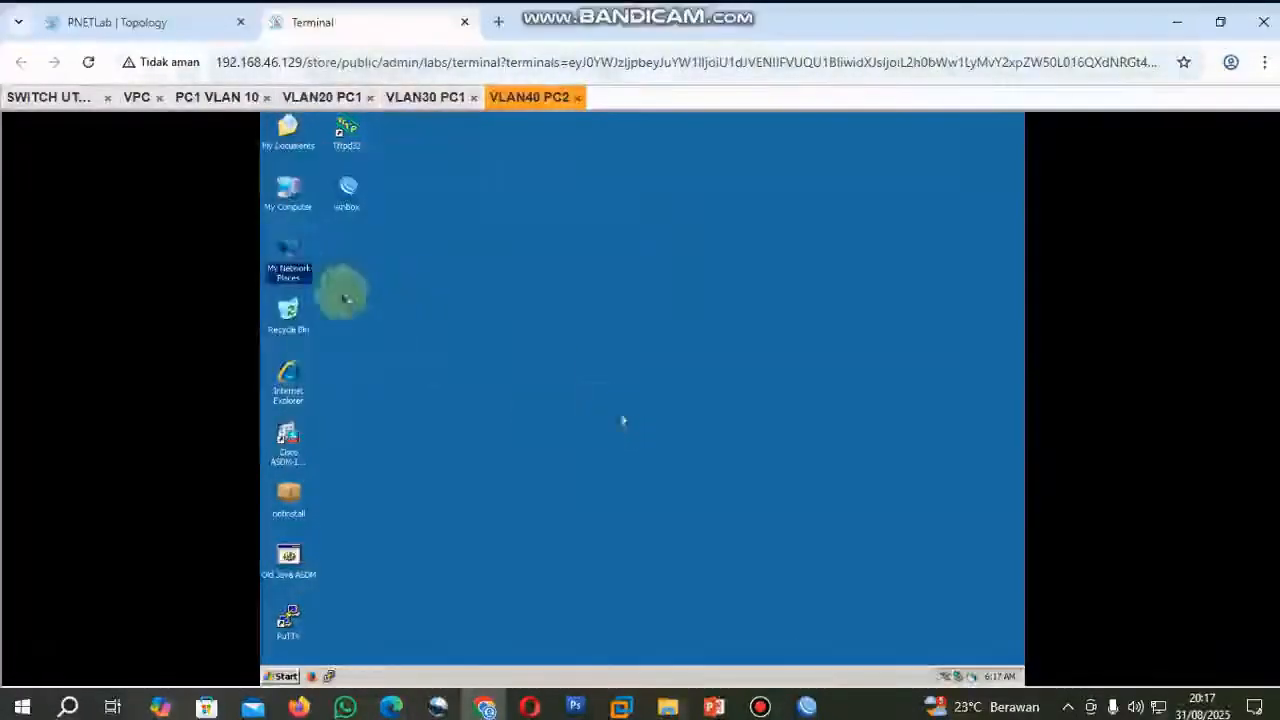
right_click(296, 268)
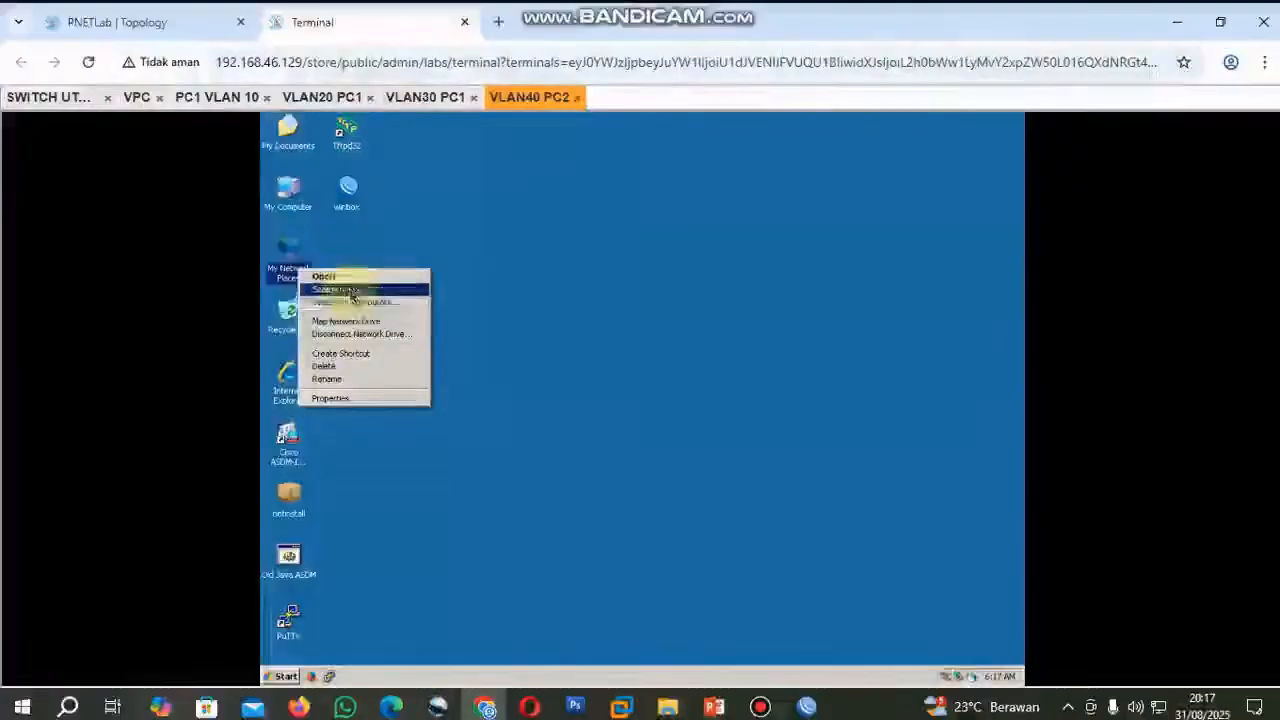
left_click(358, 400)
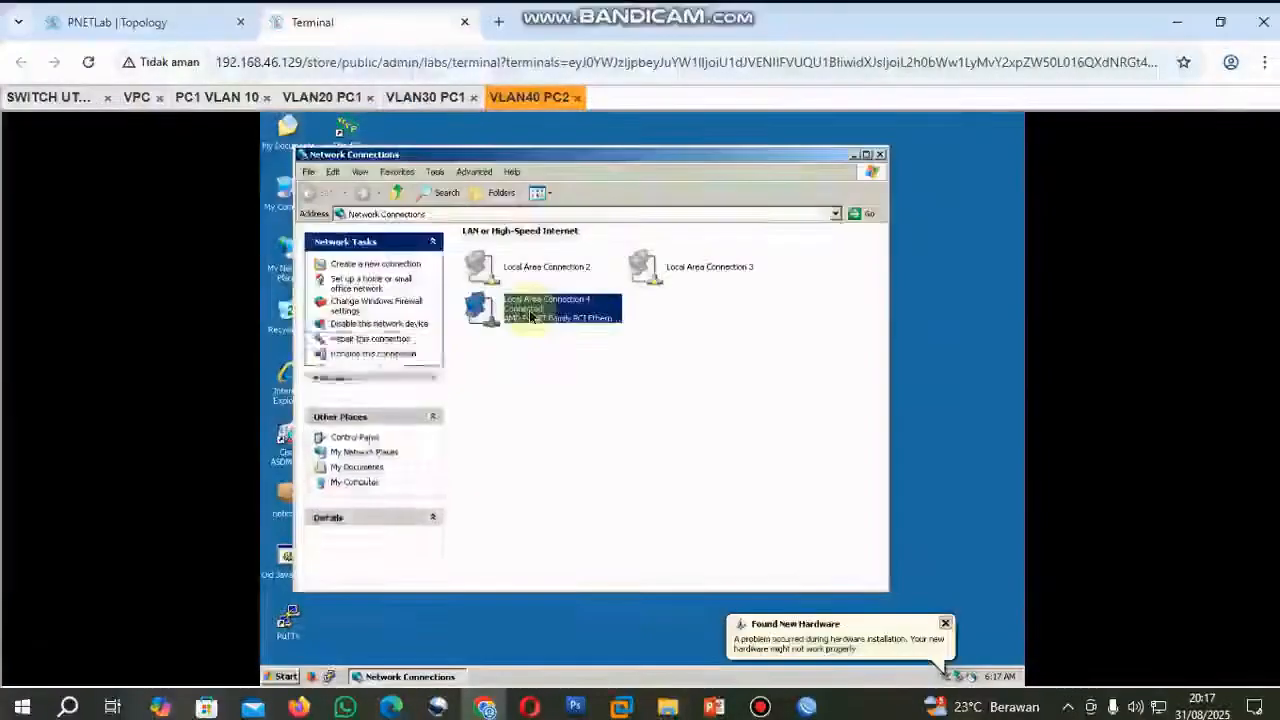
Check Local Area Connection 4's IP address, subnet mask and gateway on VLAN40 PC2 against the VLAN 40 details in the topology.
right_click(537, 318)
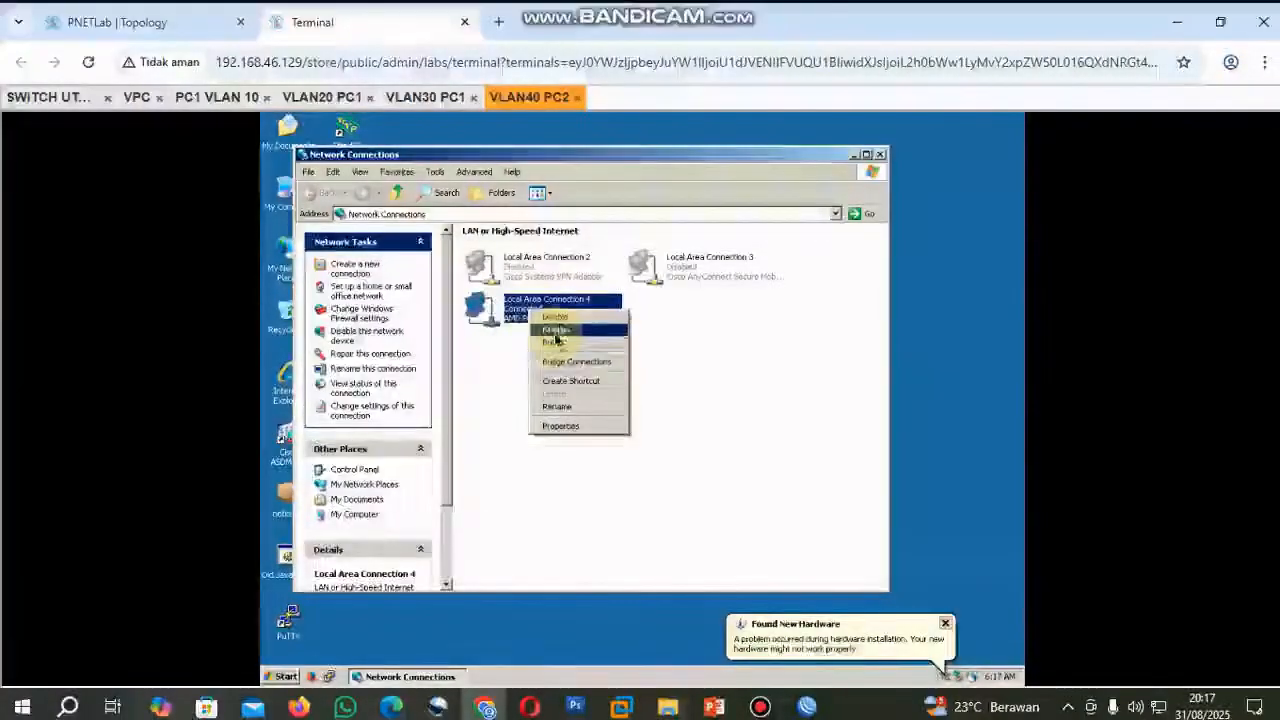
left_click(556, 332)
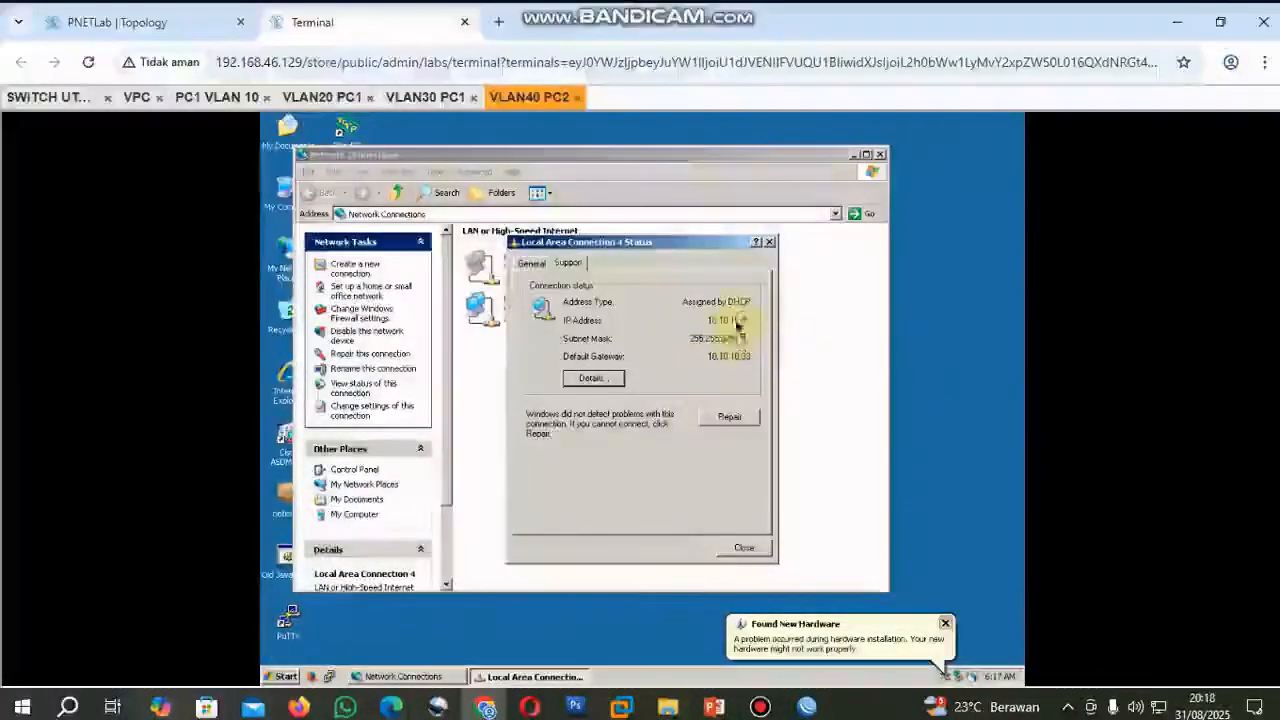
left_click(192, 30)
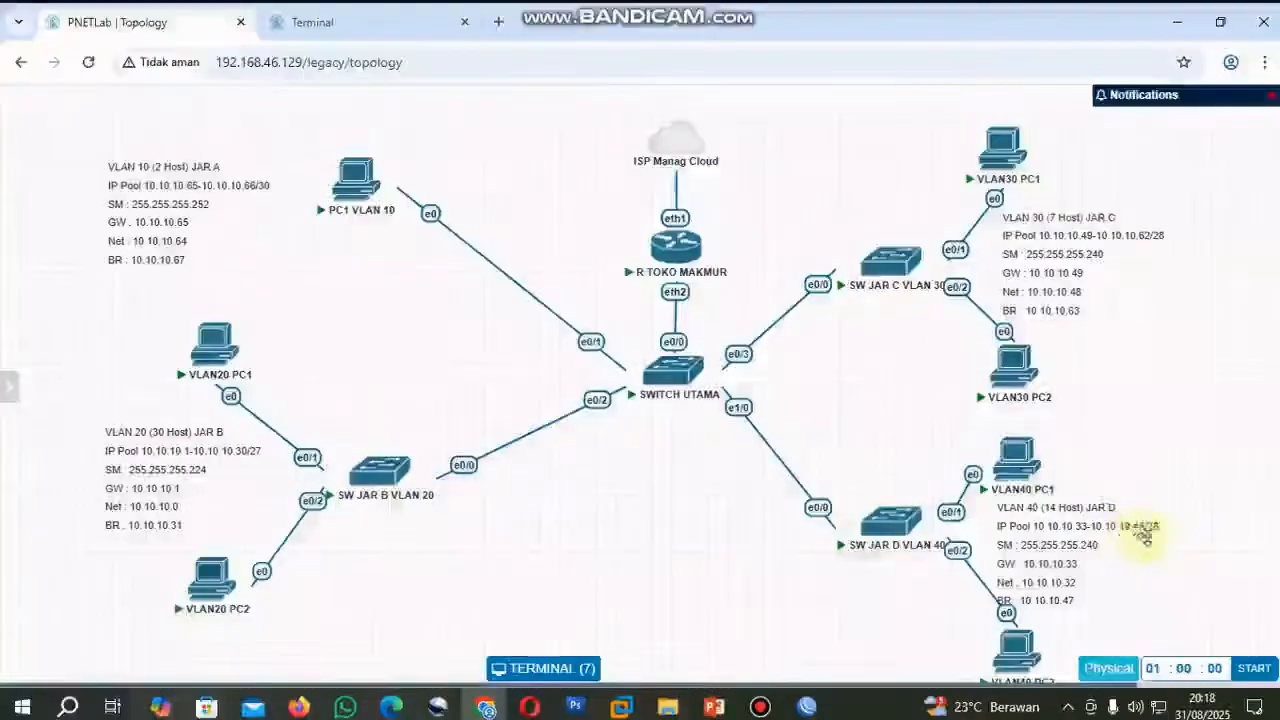
left_click(366, 24)
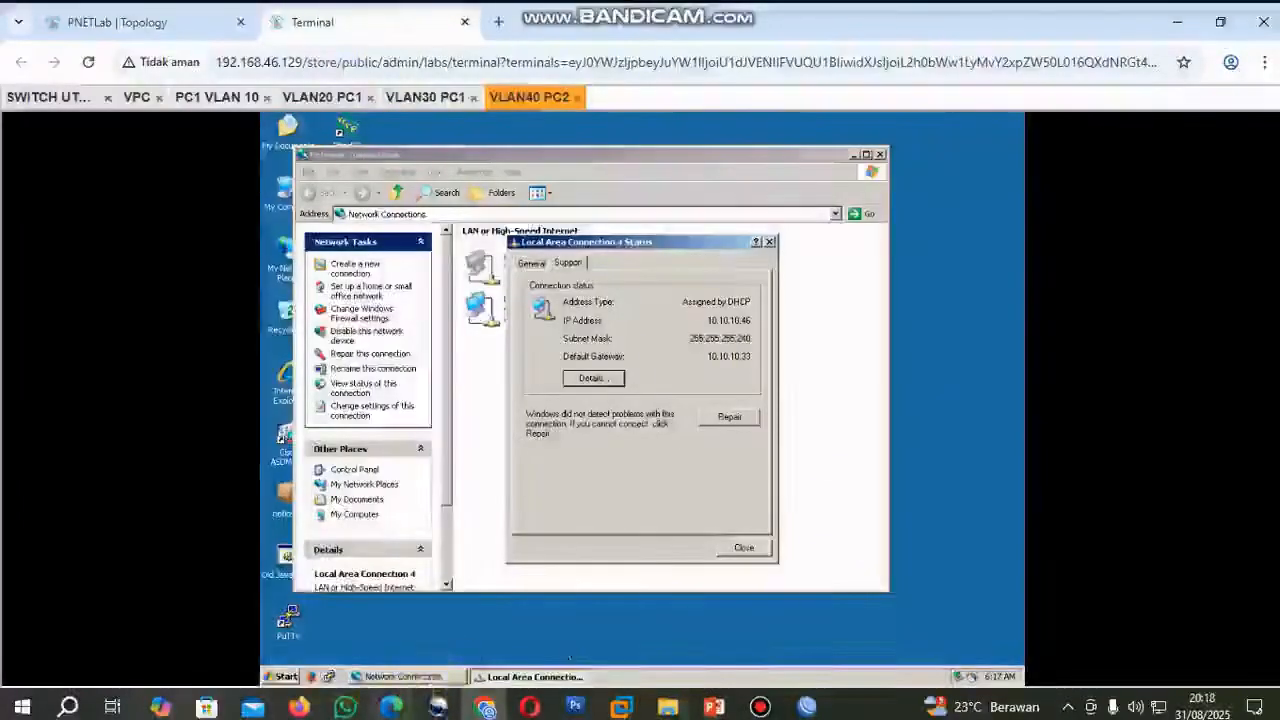
Start a Command Prompt on VLAN40 PC2 and ping 8.8.8.8 to test internet access, stopping the ping early.
left_click(285, 676)
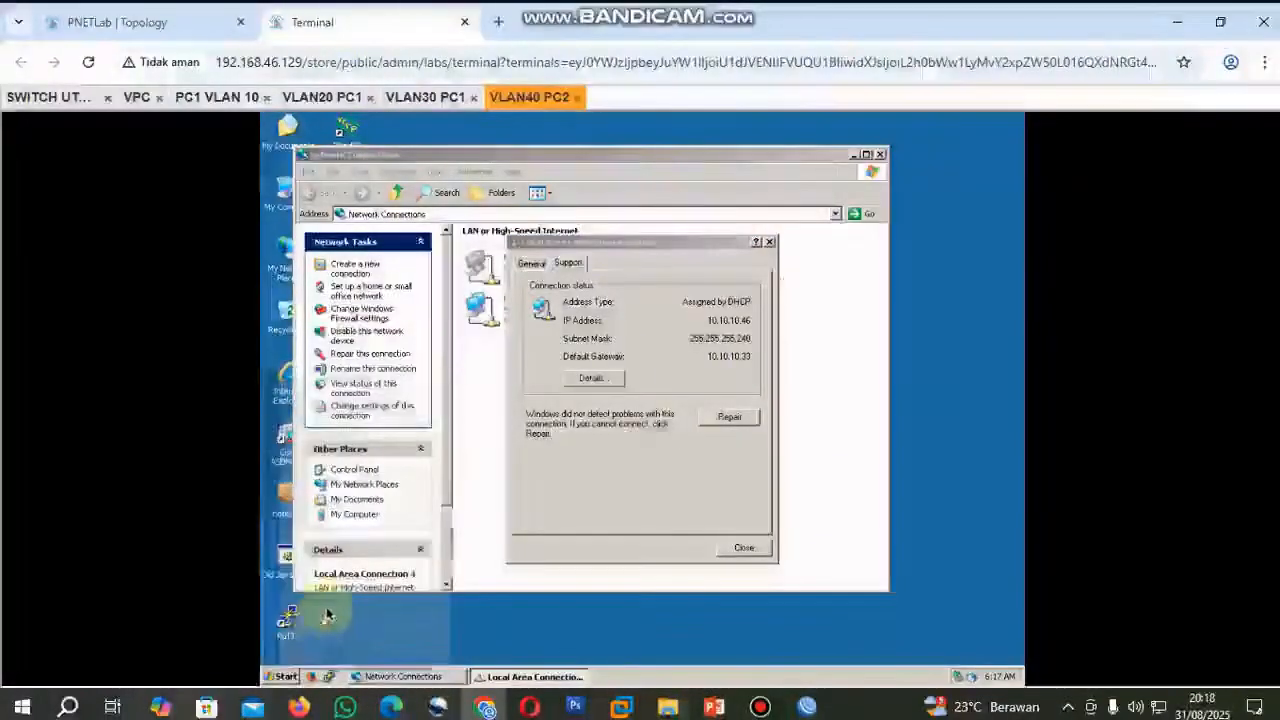
left_click(318, 604)
left_click(360, 634)
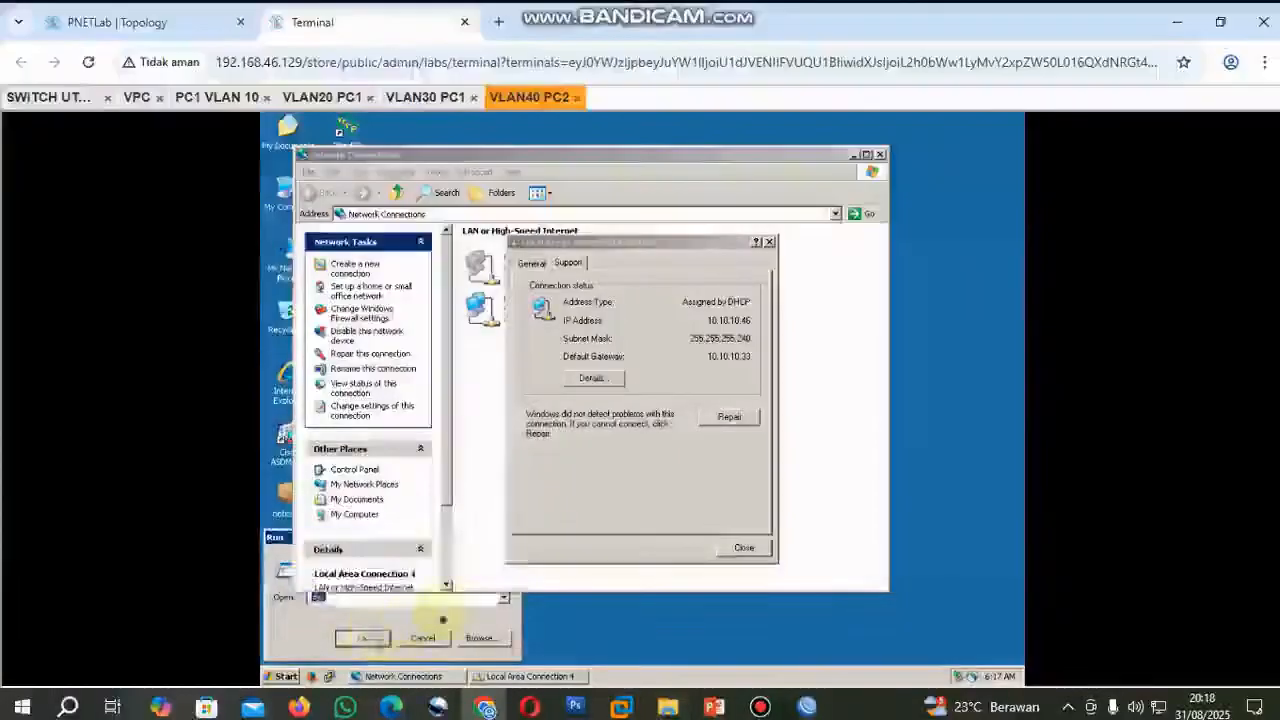
type("ping ")
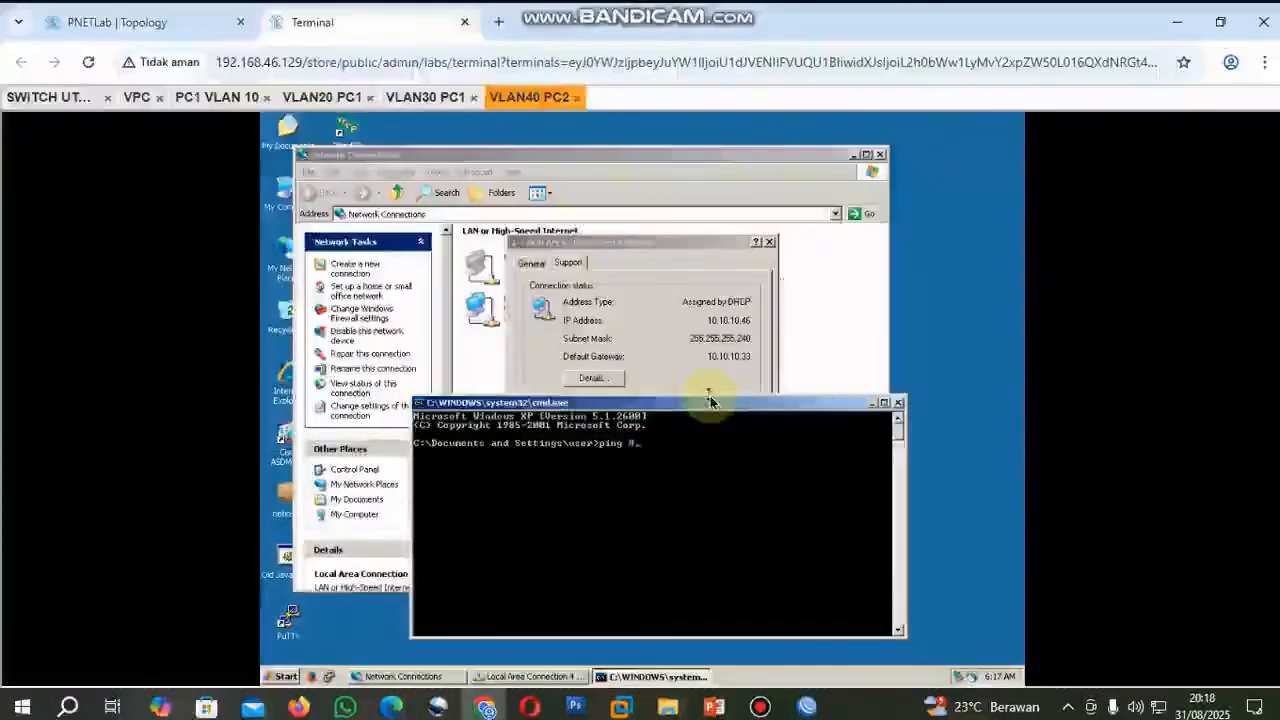
type("8.8.8.8")
key("Return")
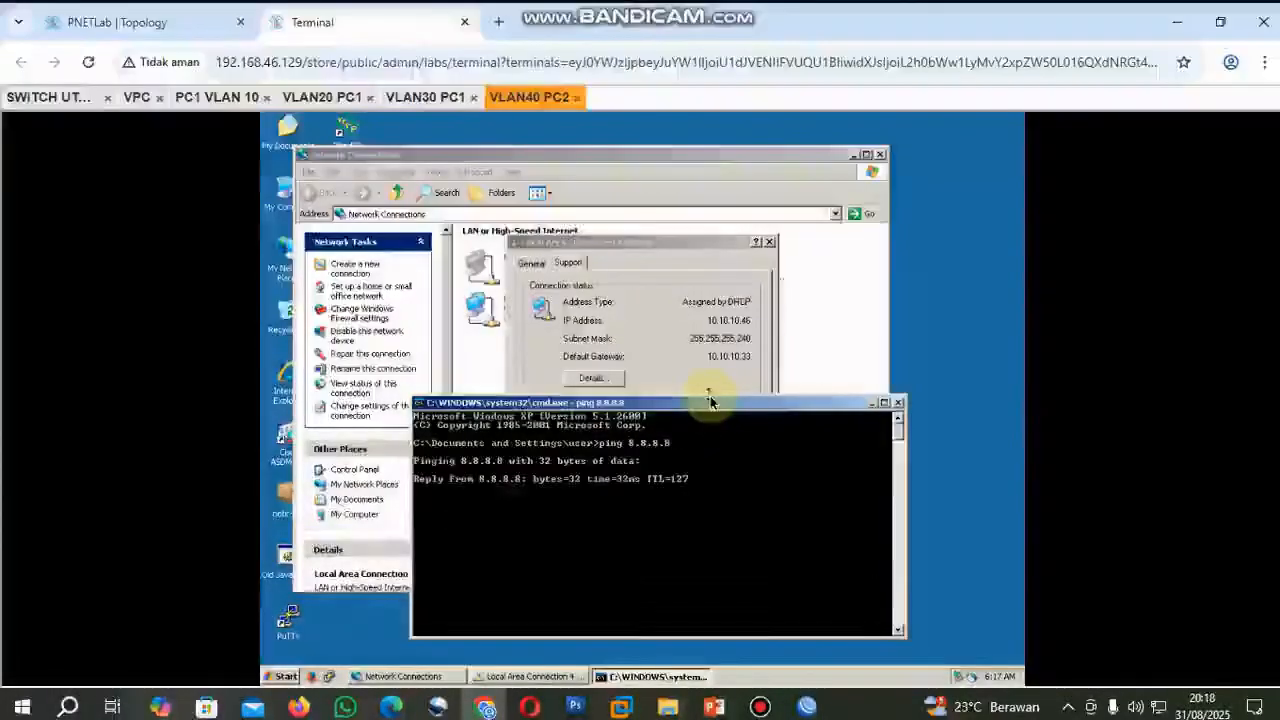
key("ctrl+c")
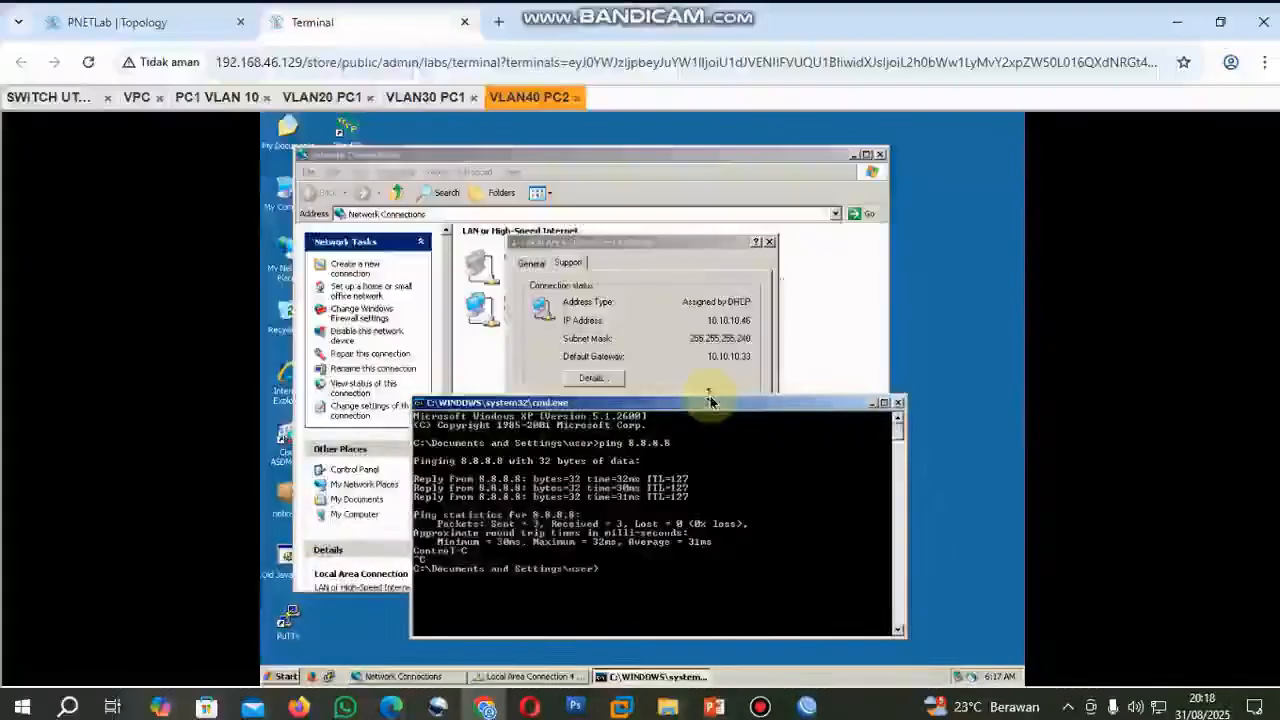
Look up VLAN30 PC1's IP address and ping it at 10.10.10.62 from VLAN40 PC2, stopping the ping early.
type("ping")
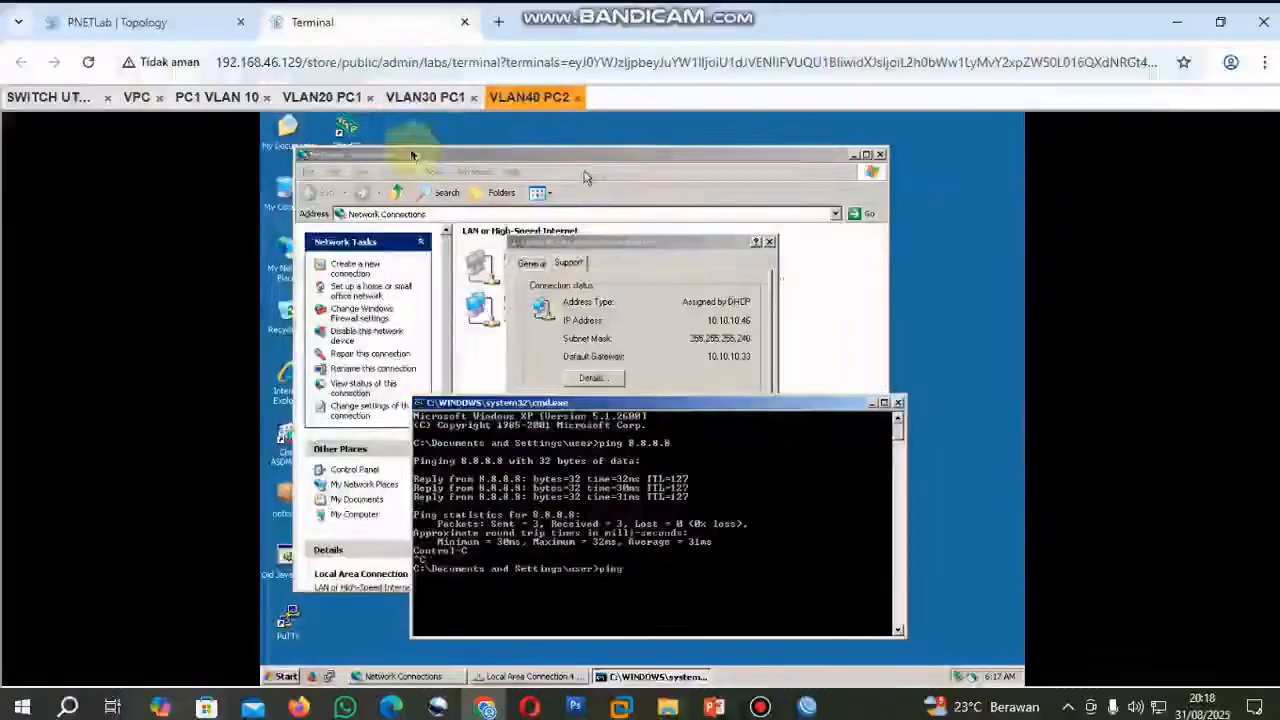
left_click(407, 101)
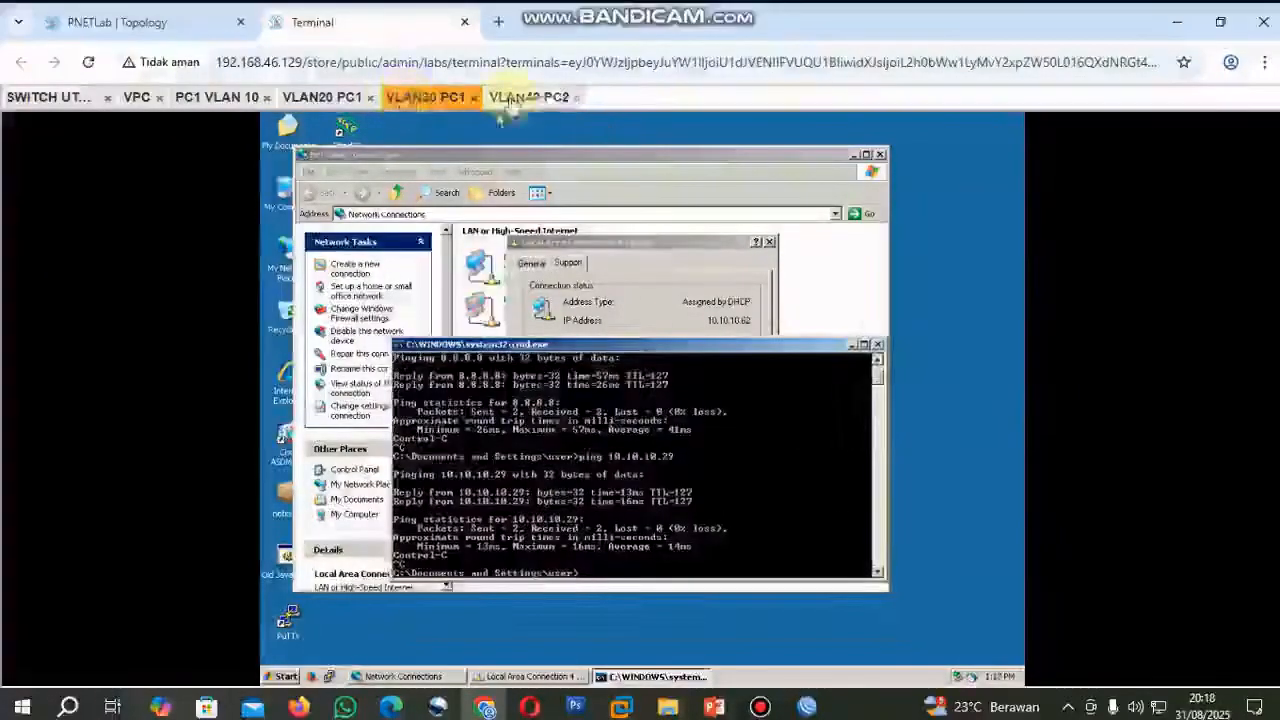
left_click(515, 99)
type("10.10")
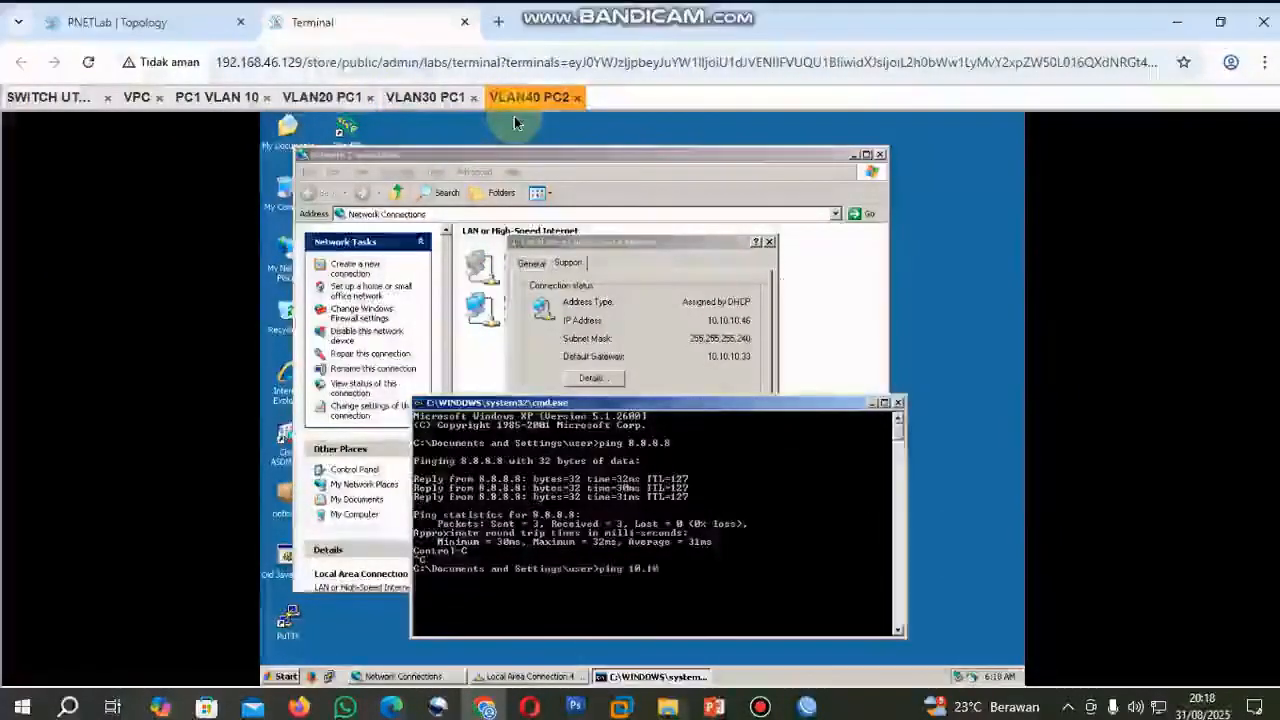
type(".10.62")
key("Return")
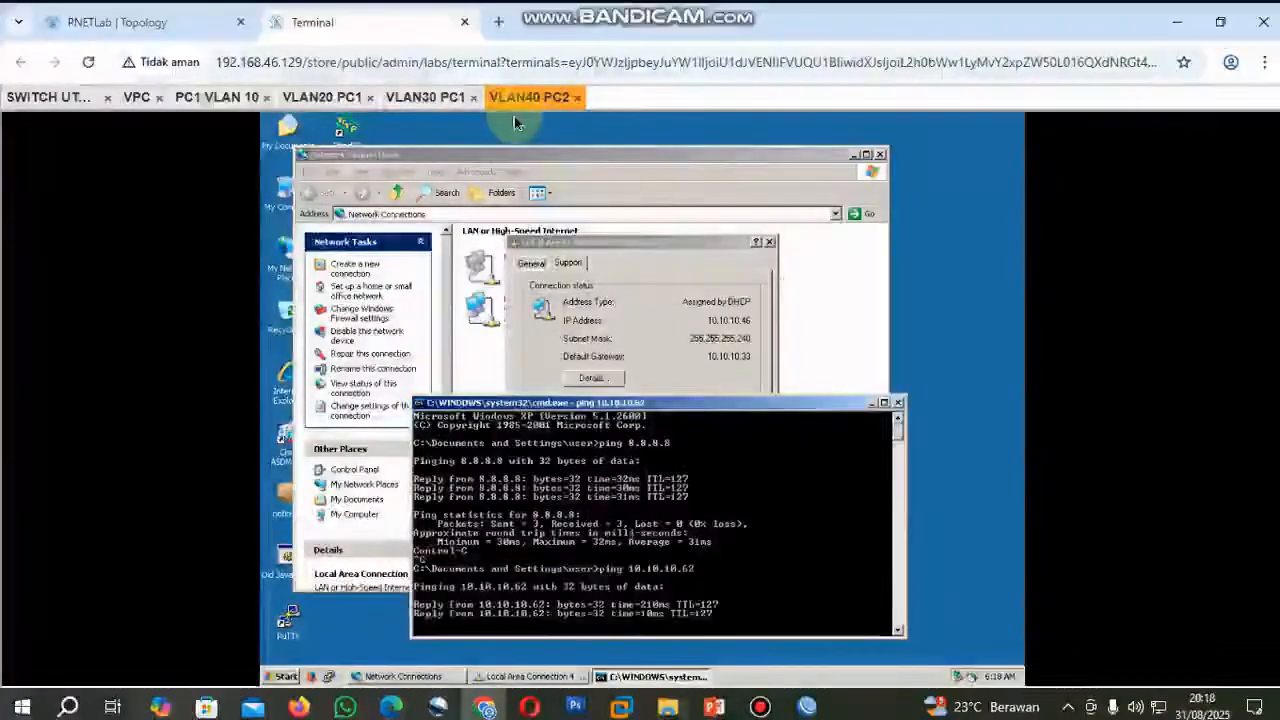
key("ctrl+c")
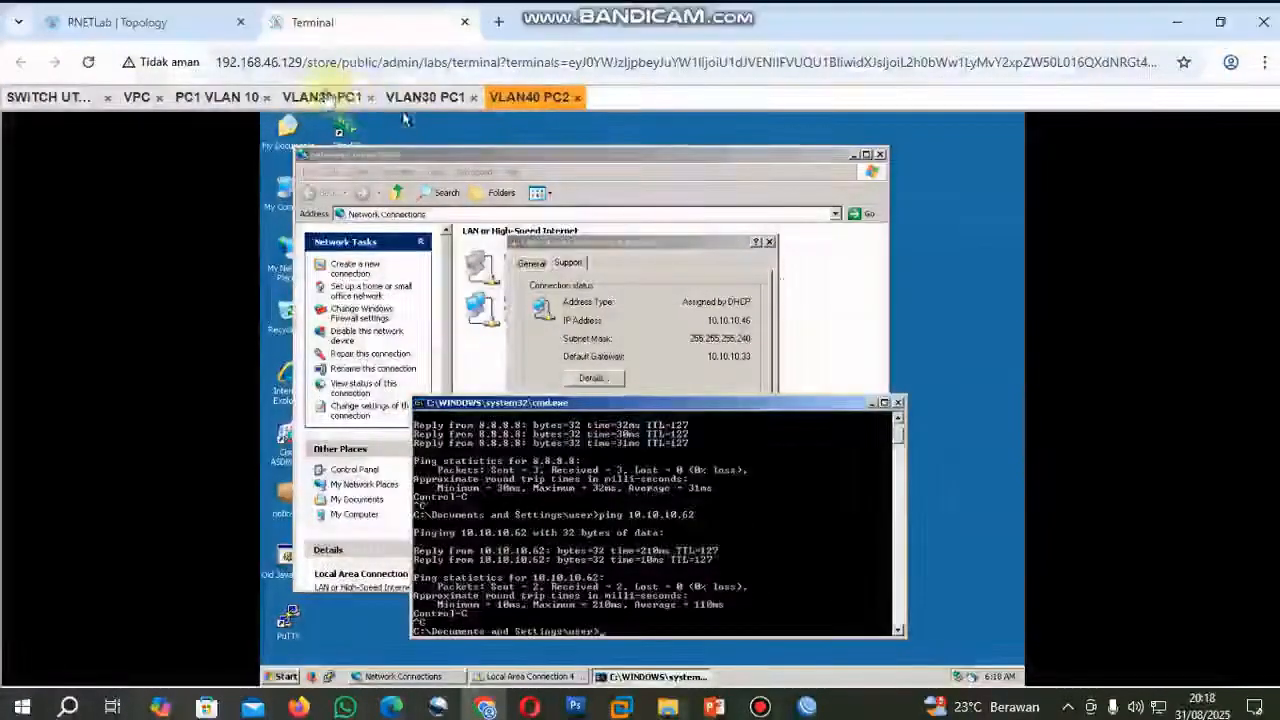
Look up VLAN20 PC1's IP address and ping it at 10.10.10.29 from VLAN40 PC2, stopping the ping early.
left_click(322, 98)
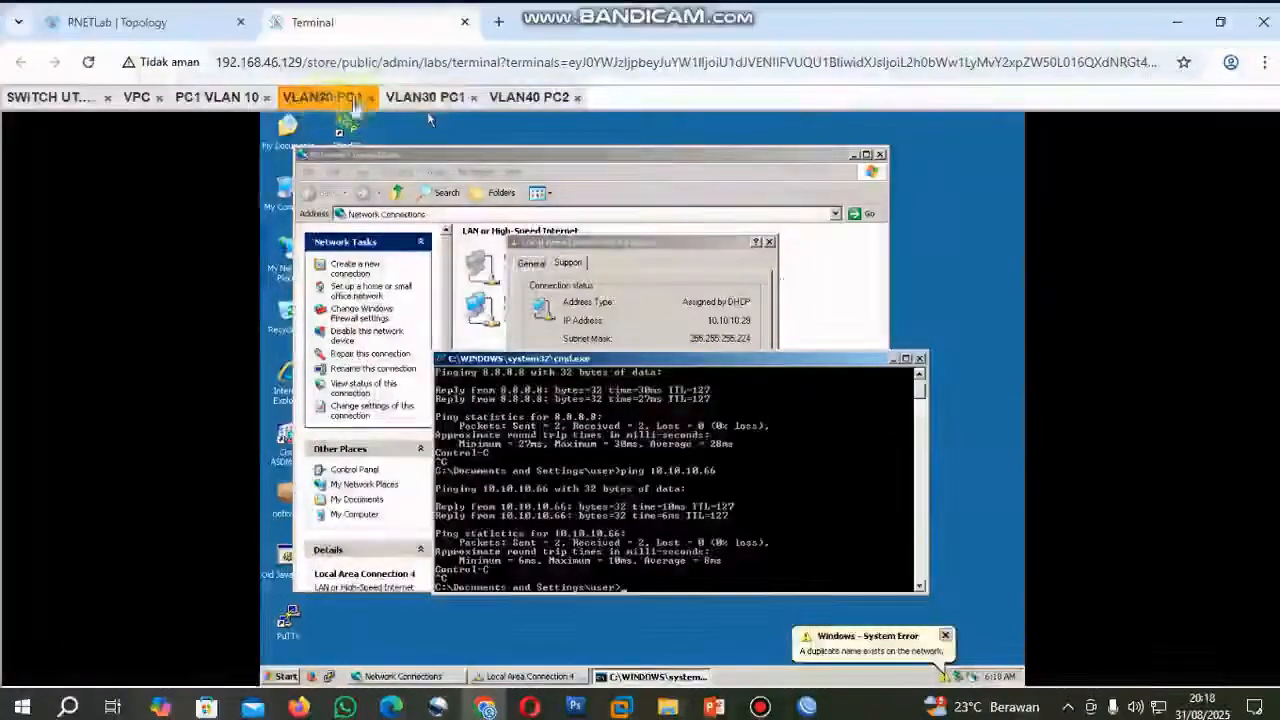
left_click(509, 100)
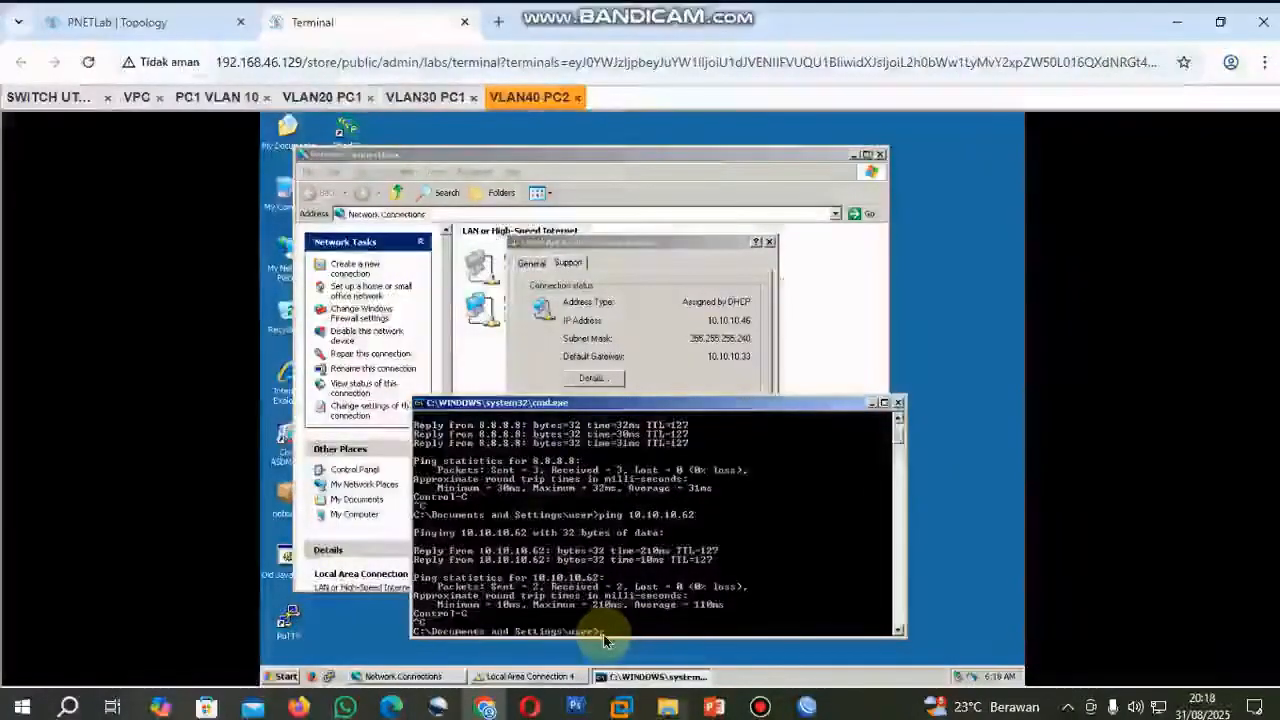
type("ping 10.10.10.")
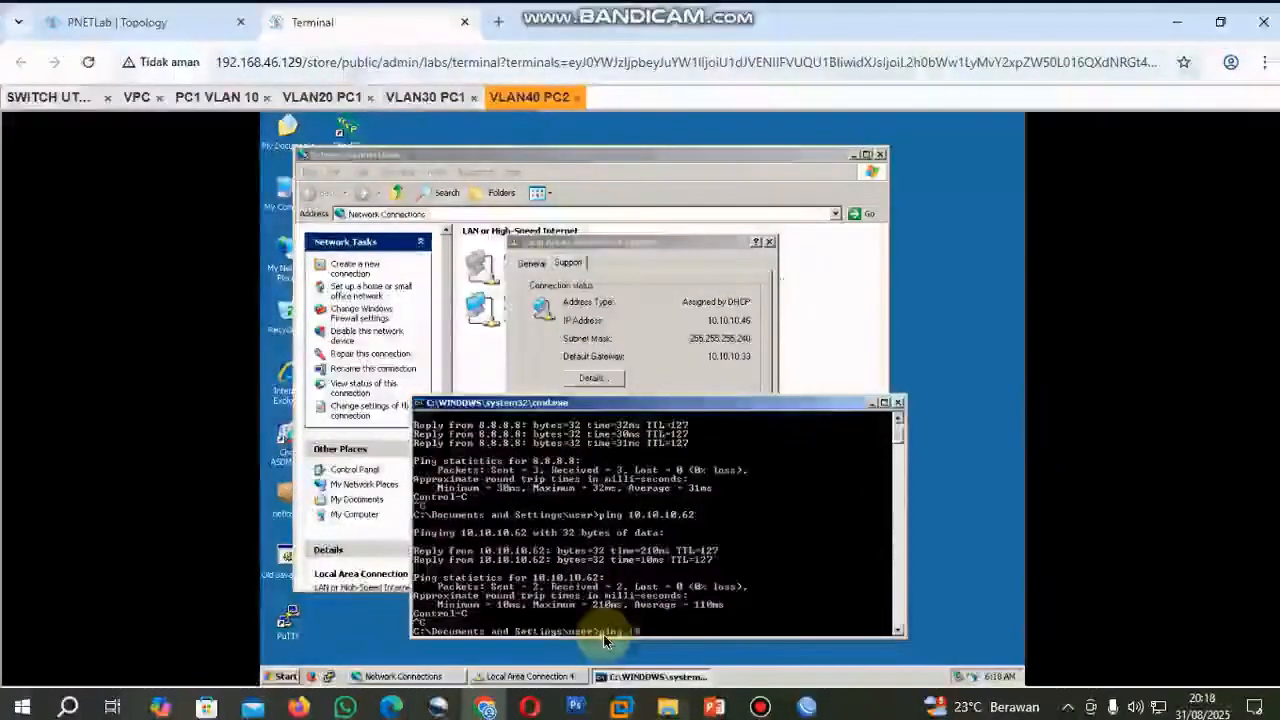
type("29")
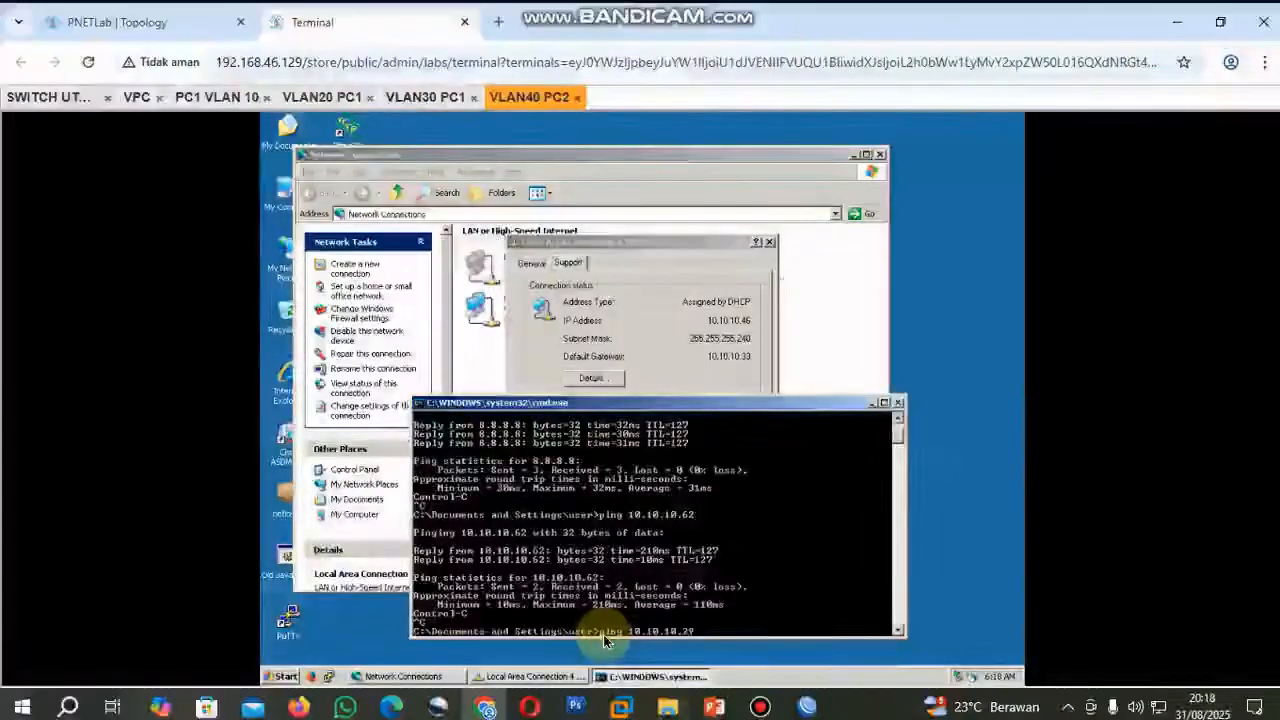
key("Return")
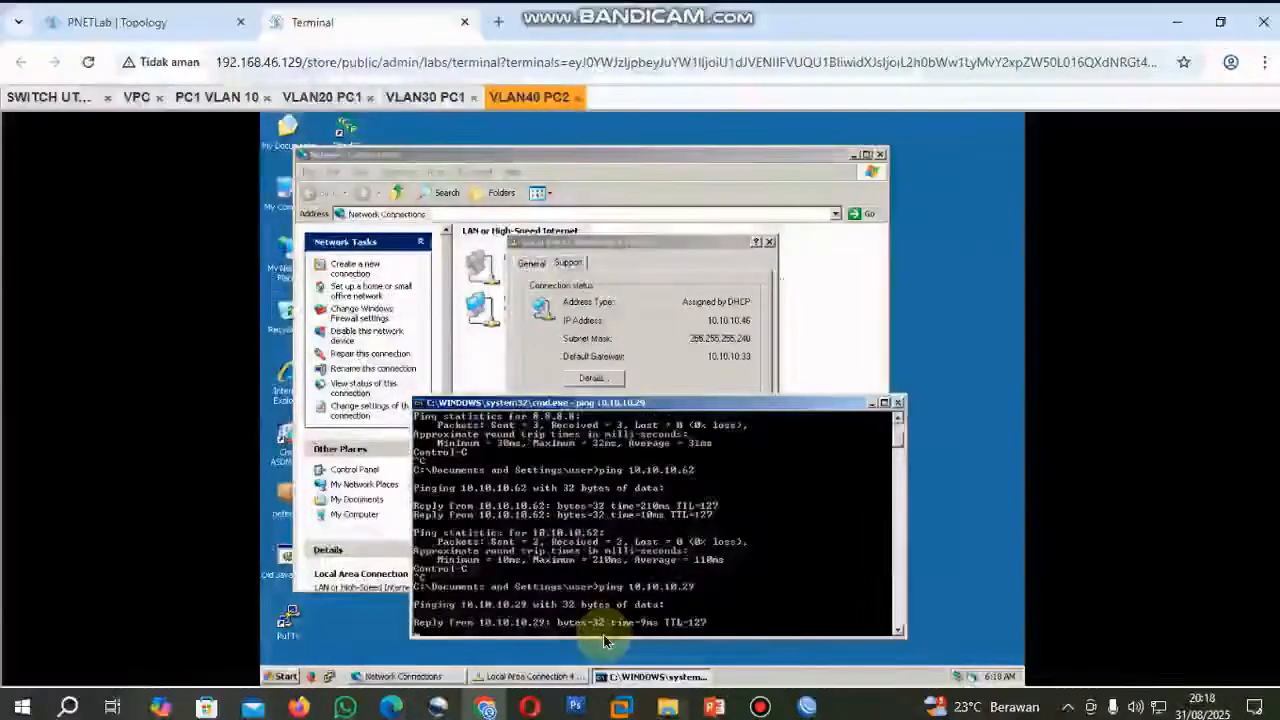
key("ctrl+c")
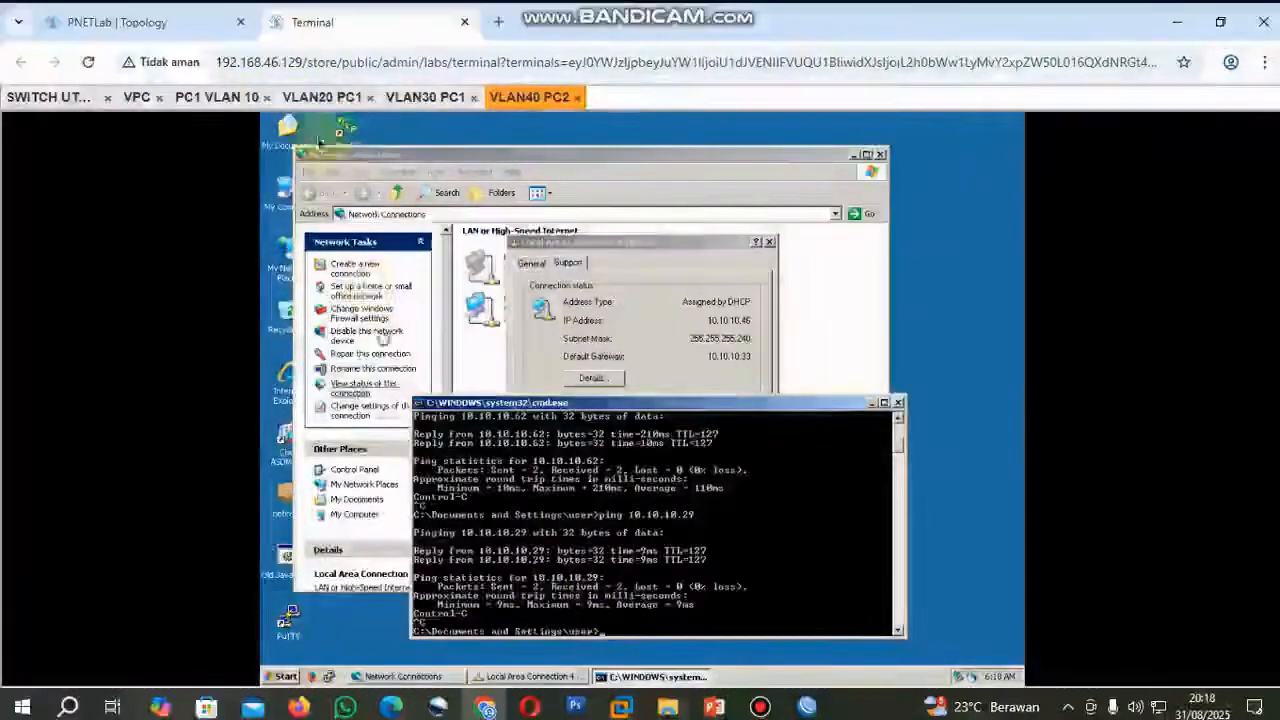
Look up PC1 VLAN 10's IP address, ping it at 10.10.10.66 from VLAN40 PC2 and return to the PNETLab topology.
left_click(218, 99)
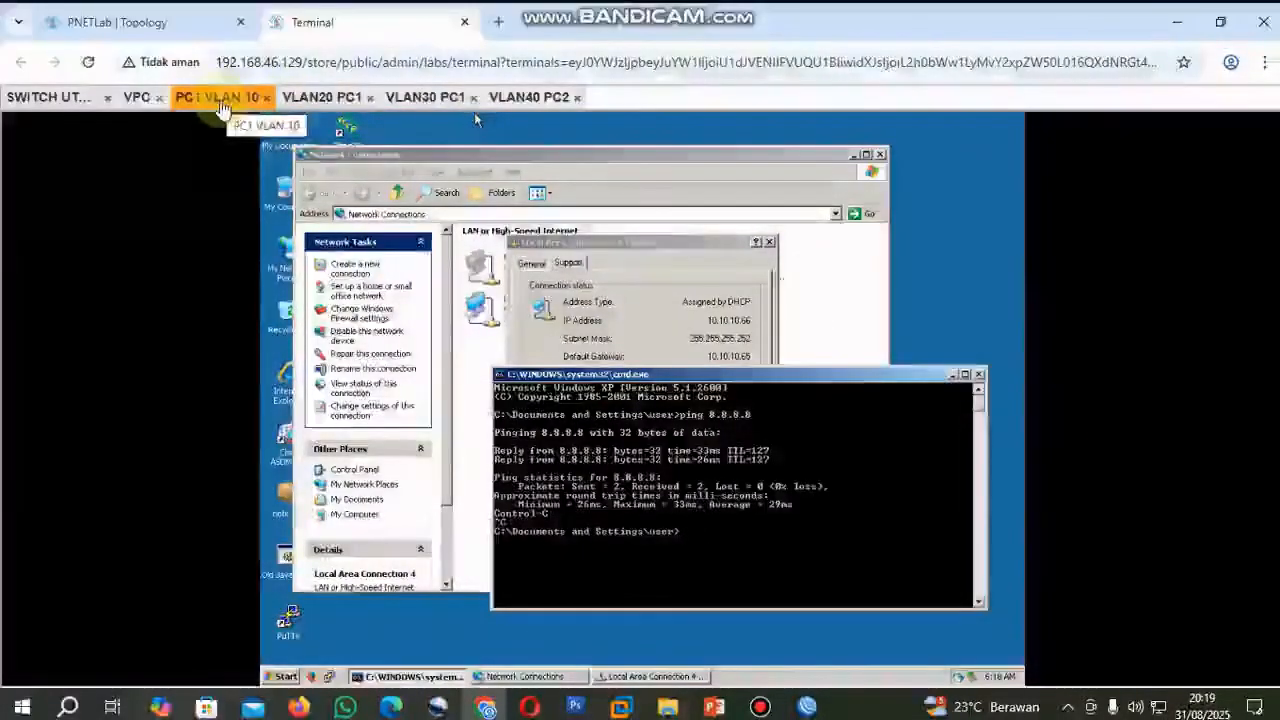
left_click(528, 98)
type("ping 10.10.1")
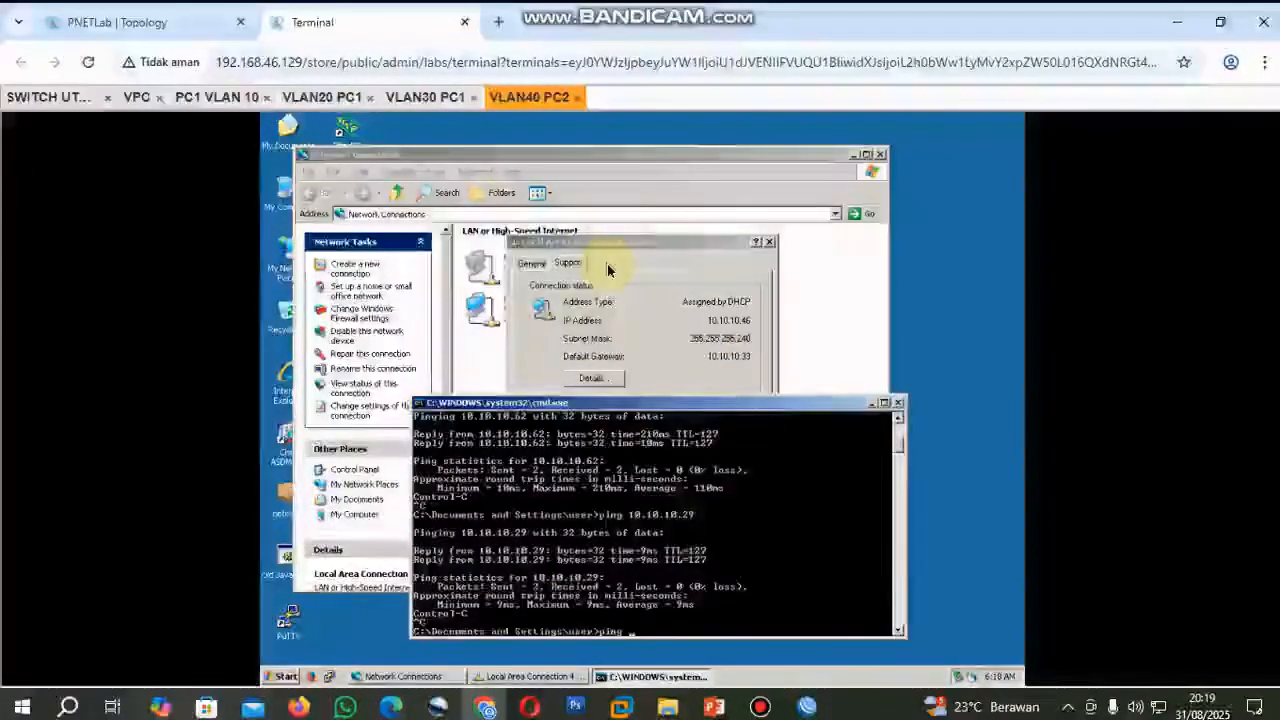
type("0.10.66")
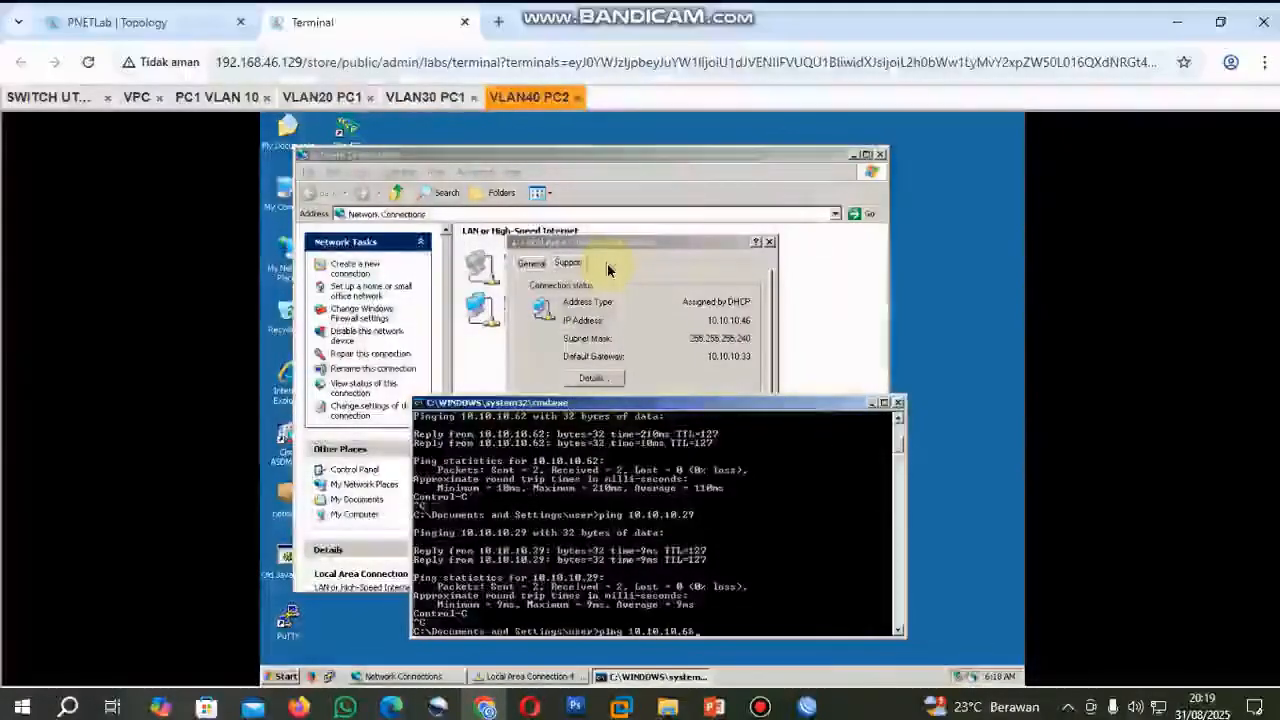
key("Return")
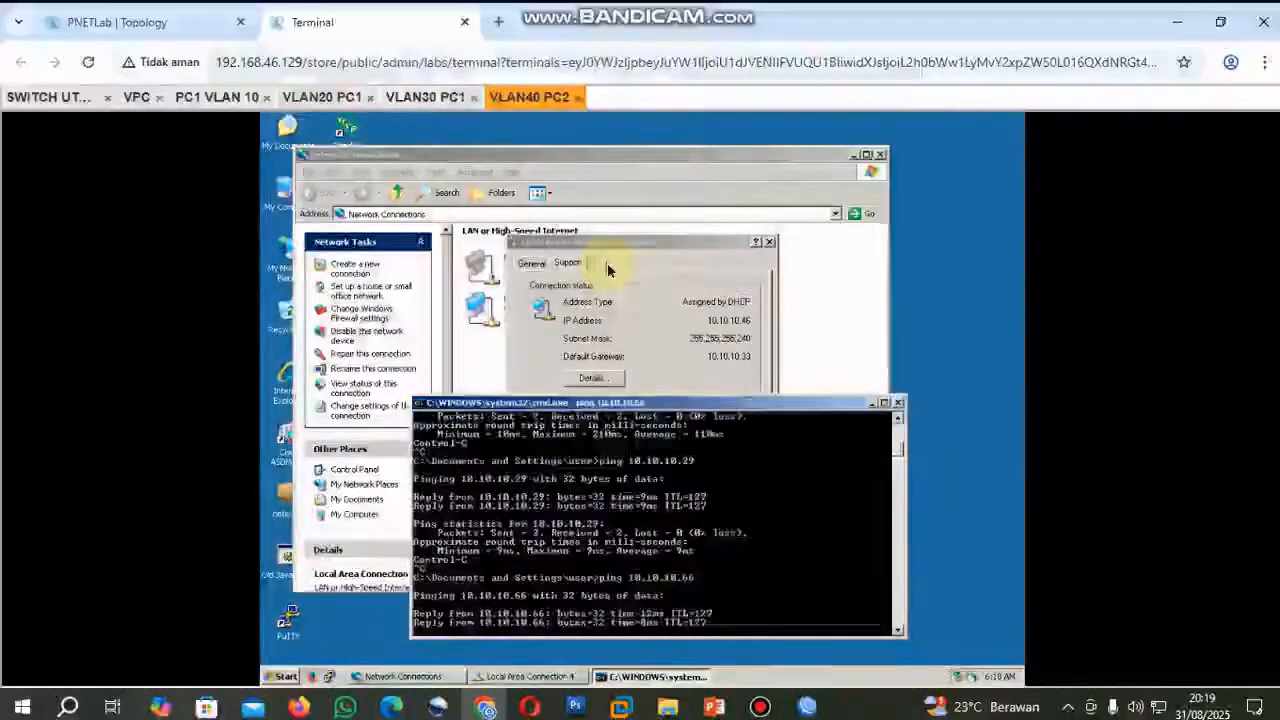
left_click(175, 22)
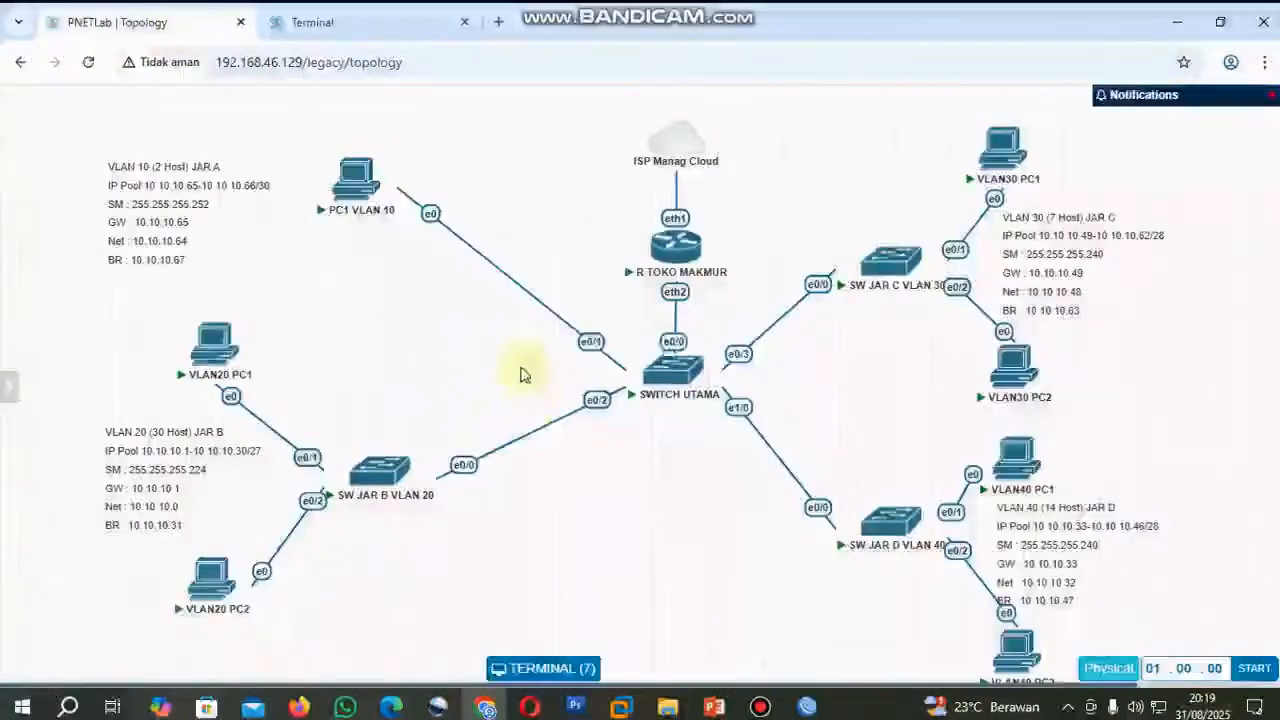